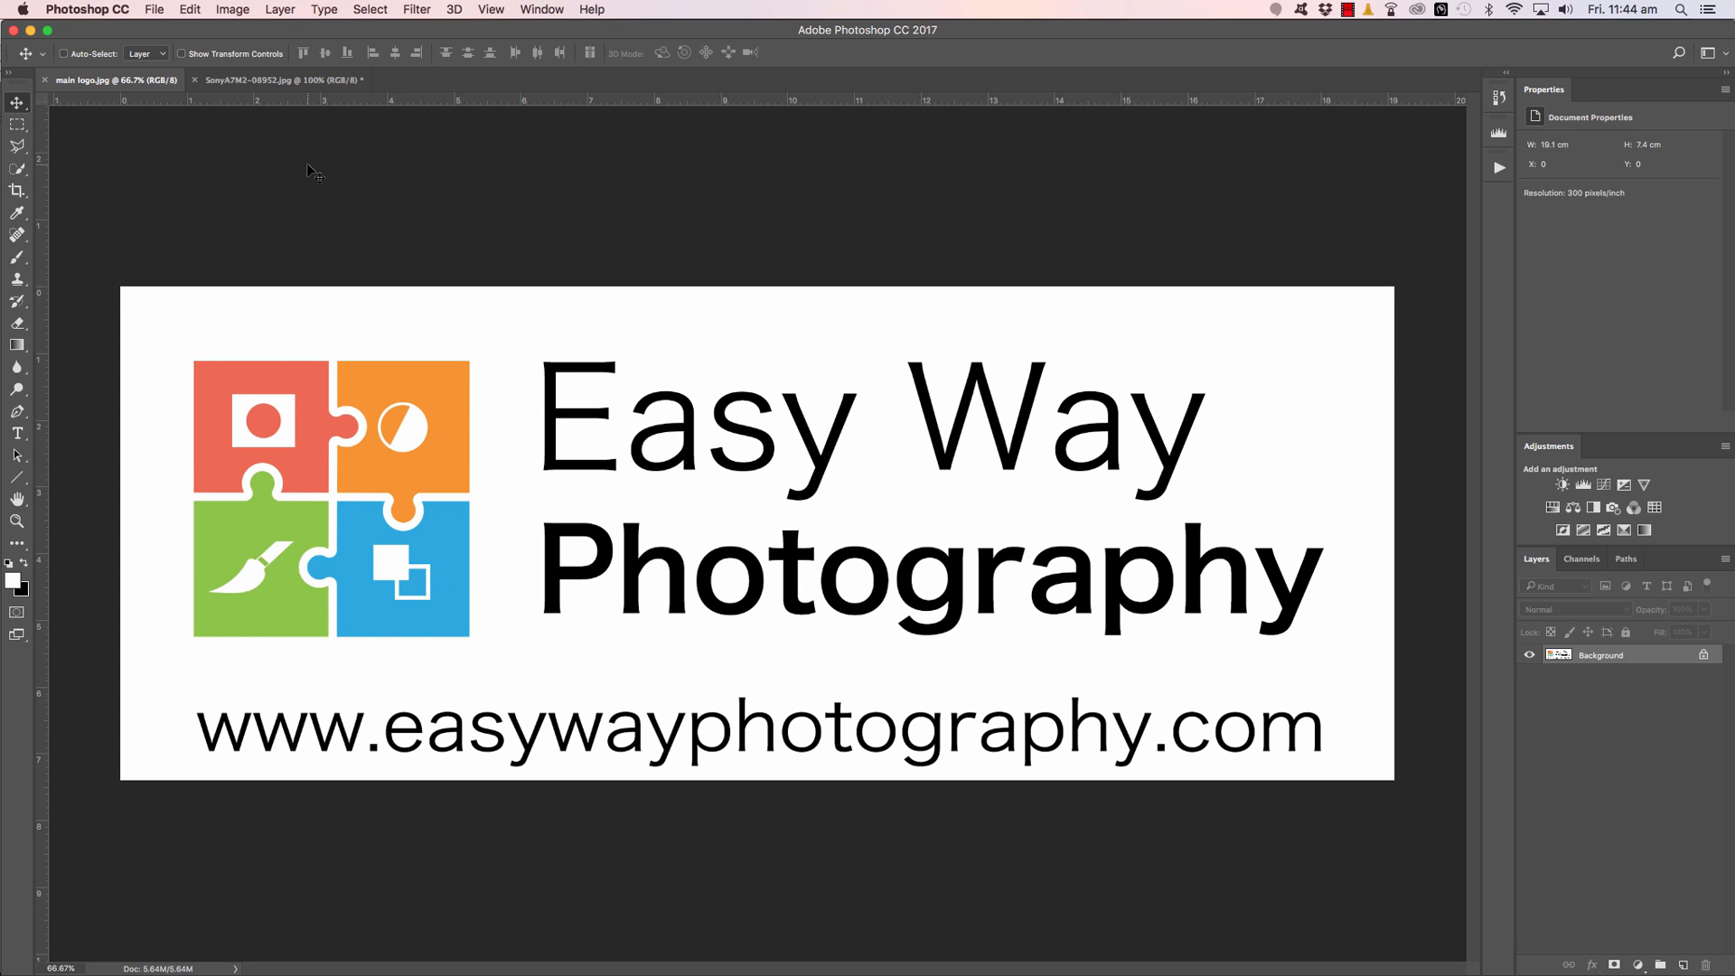
Switch to the SonyA7M2-08952.jpg photo and magnify it to 200% around the seated people and the building.
left_click(283, 81)
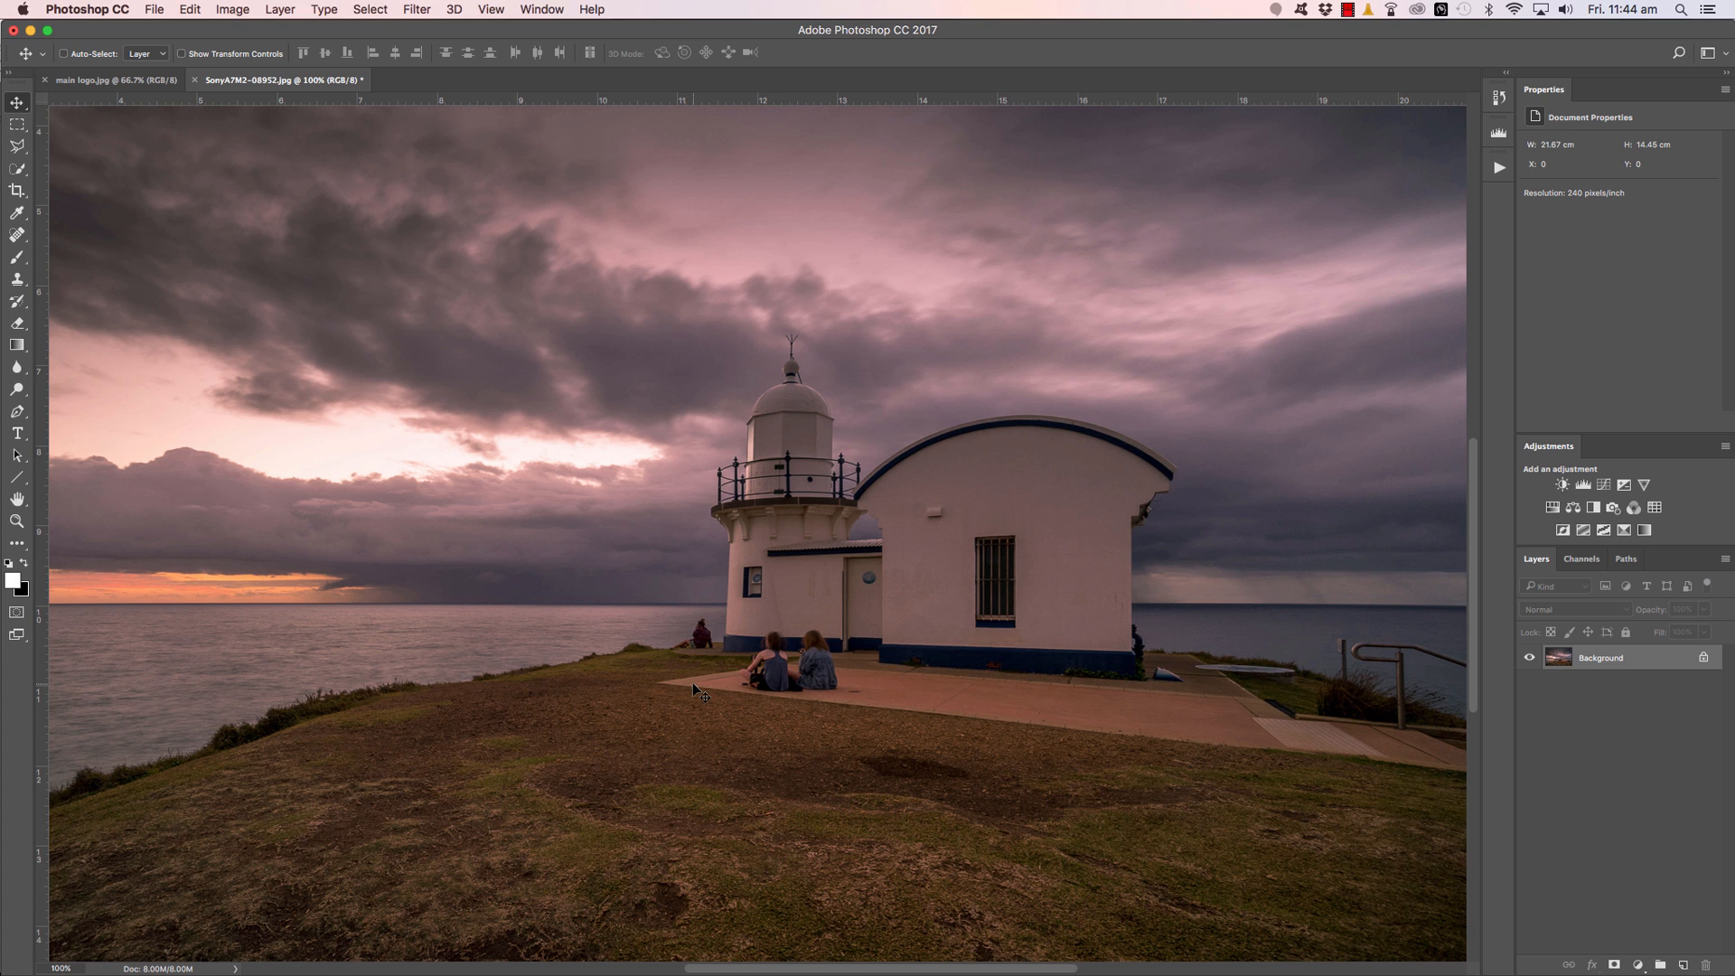
key("super+equal")
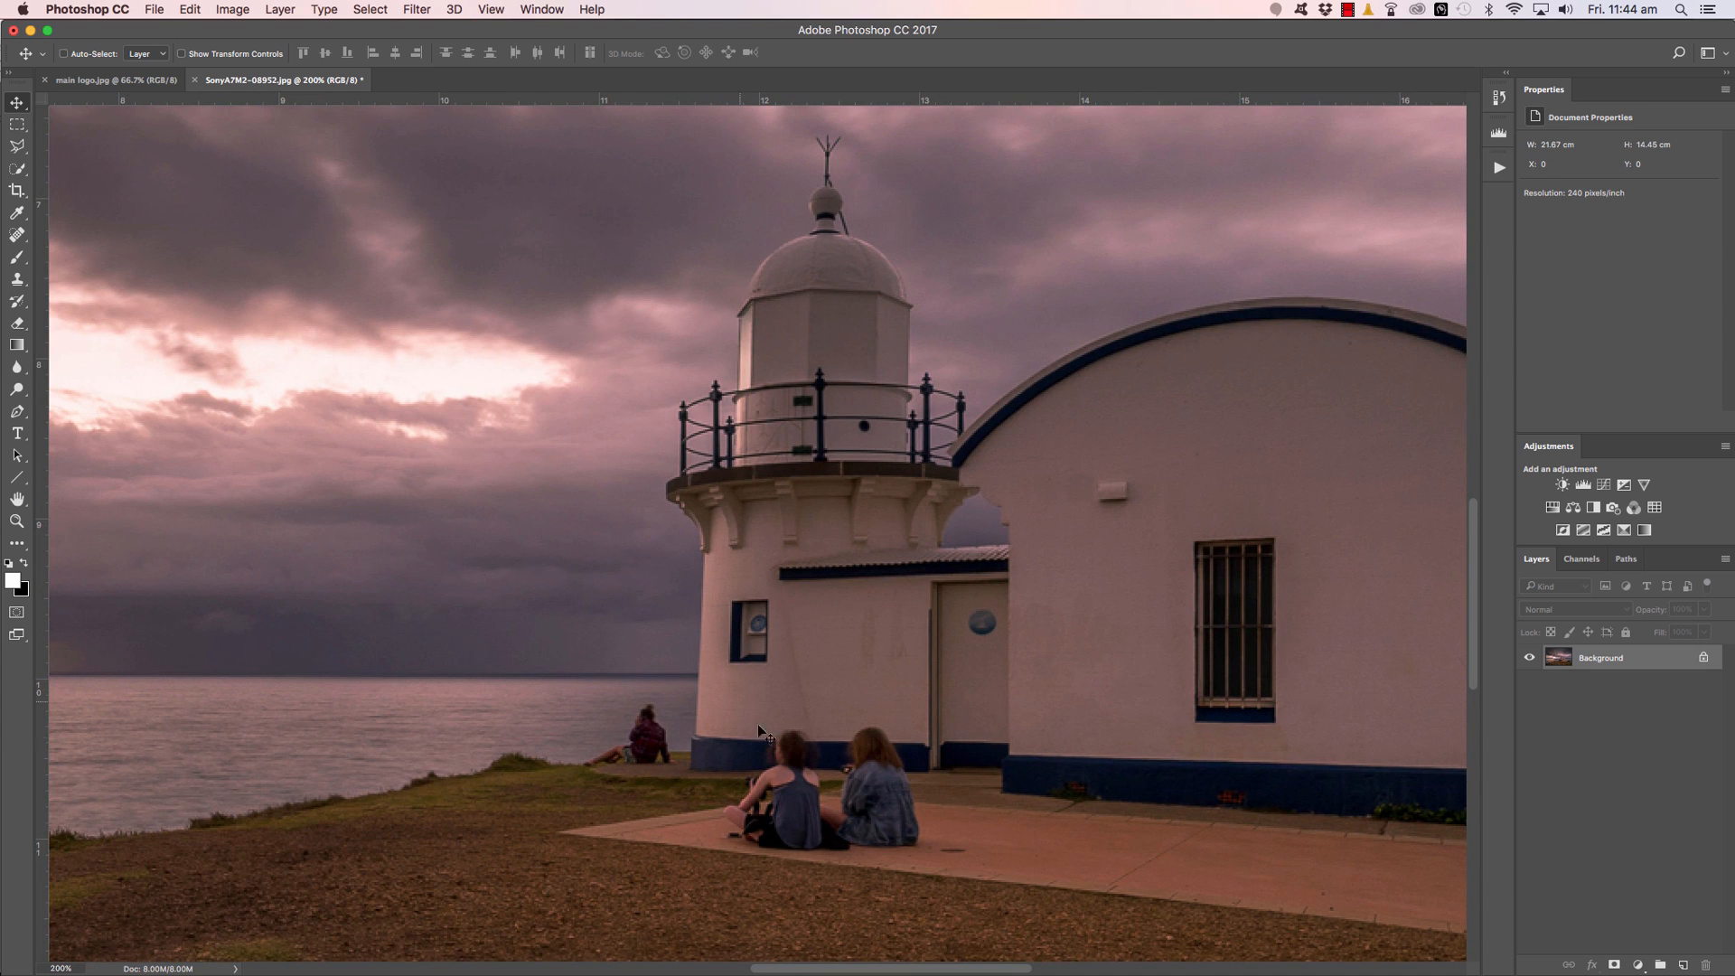
scroll(786, 859, "down", 2)
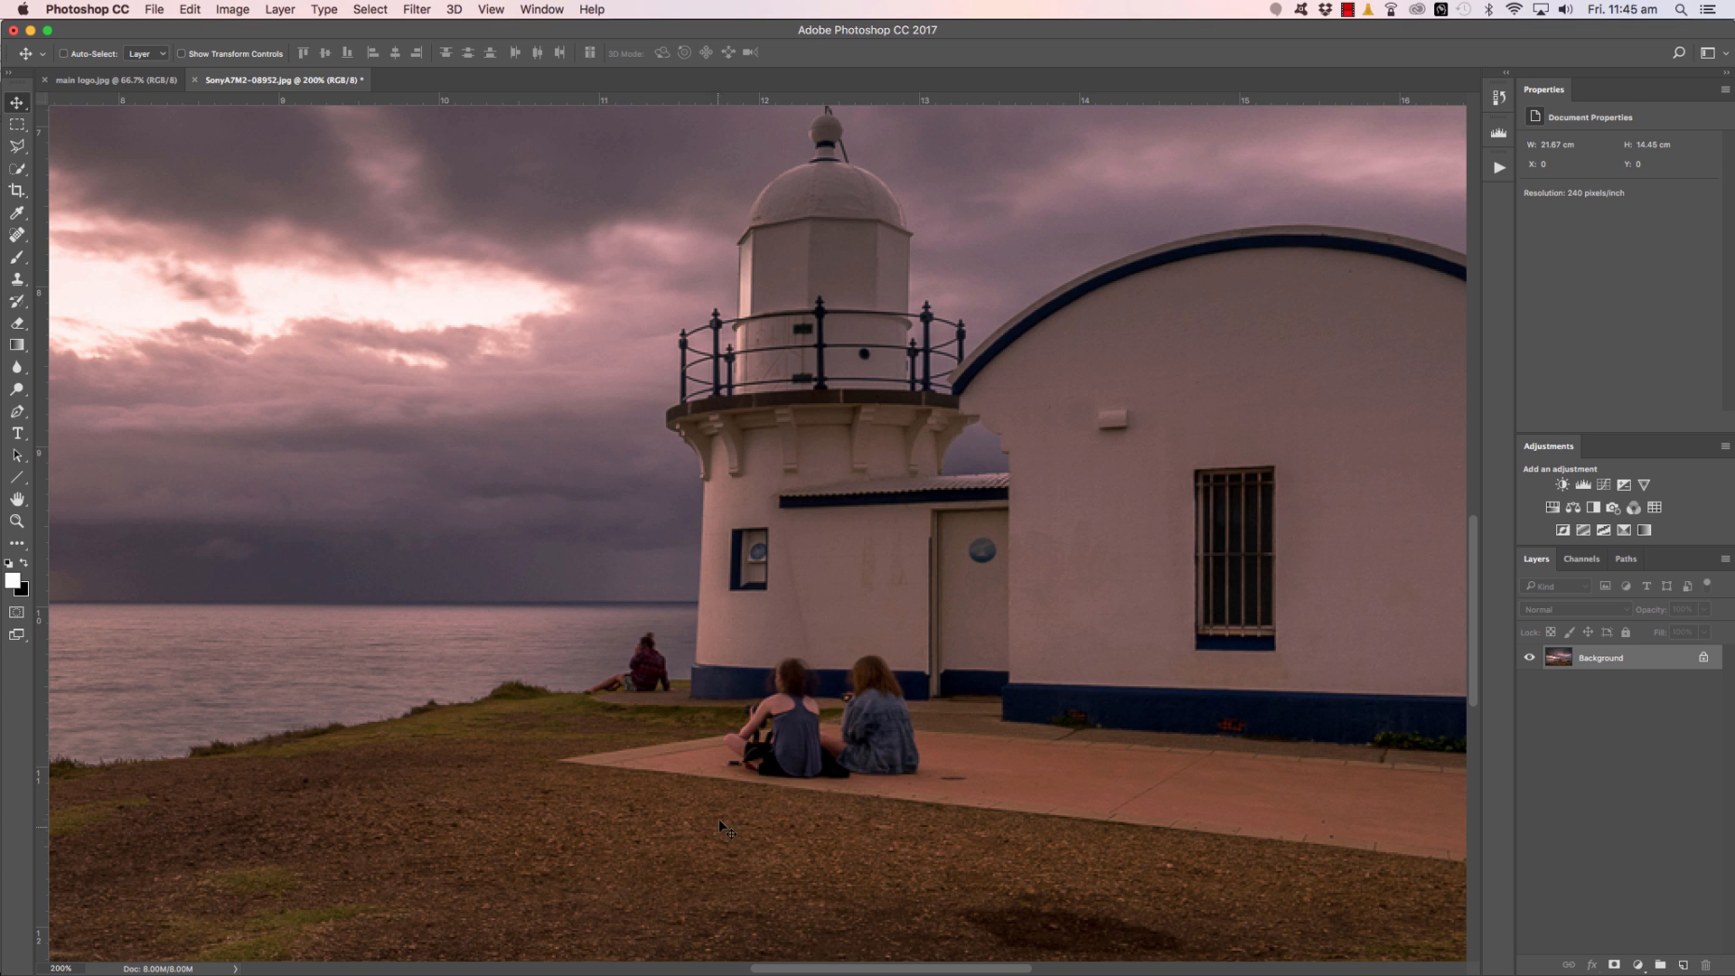
scroll(680, 736, "right", 3)
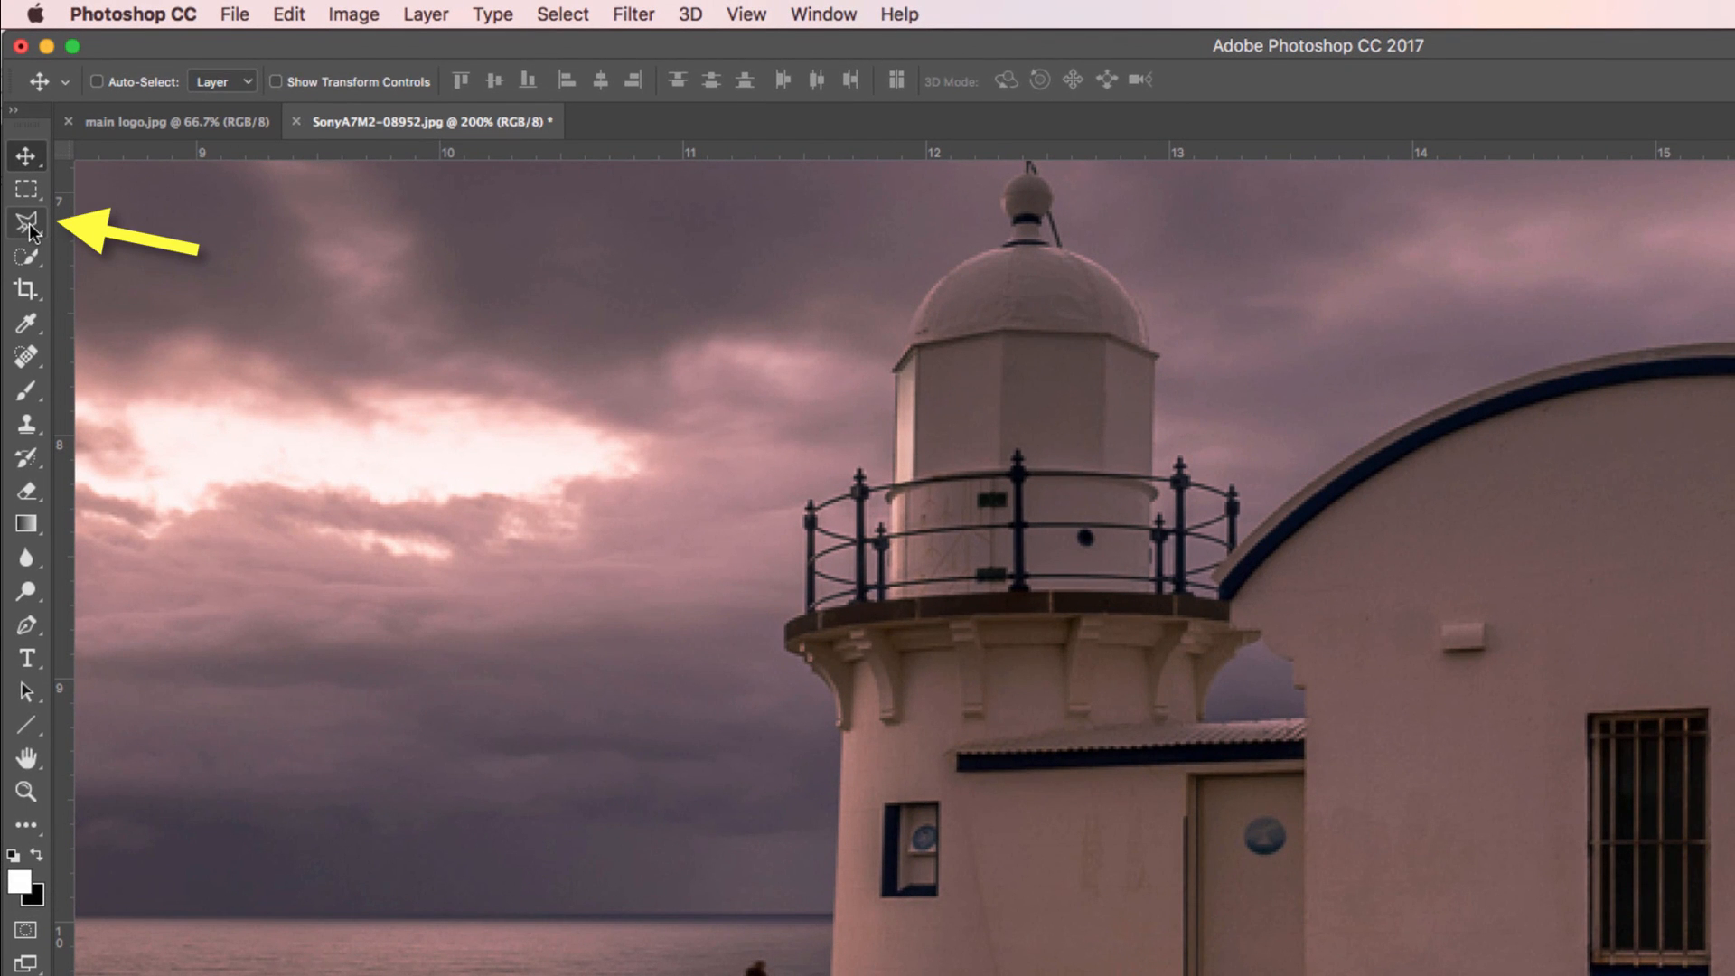
Draw a four-sided Polygonal Lasso selection around the path and grass in front of the white building, starting along its blue base.
left_click(18, 147)
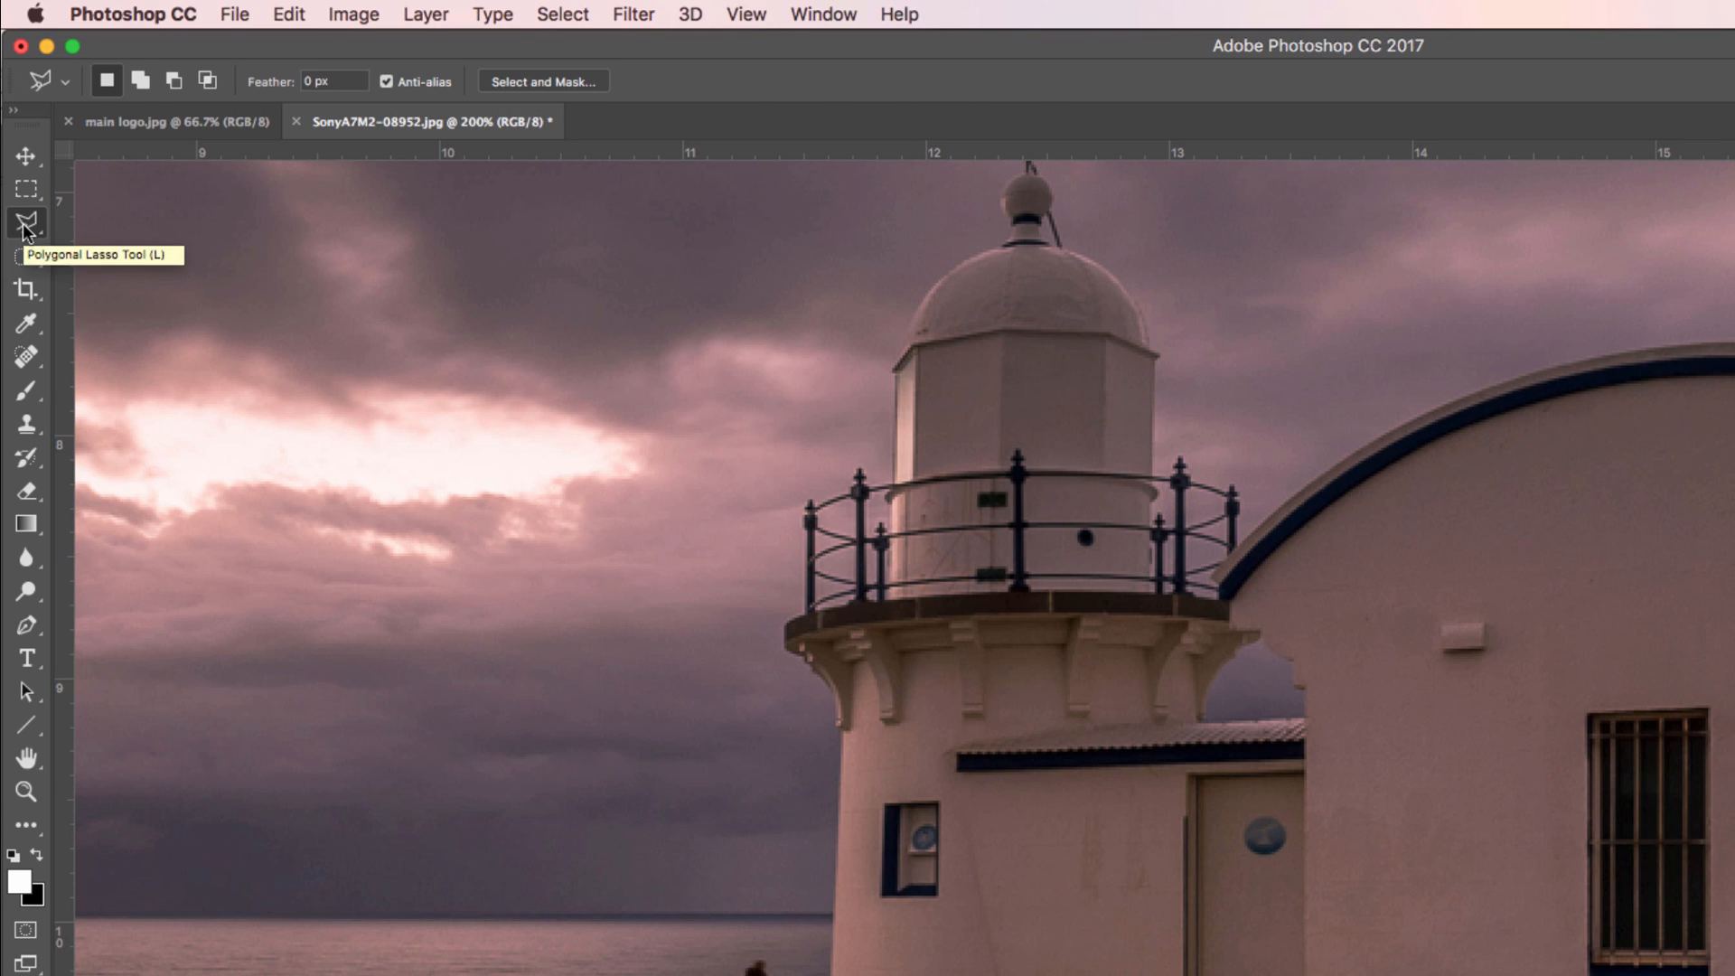
left_click(27, 224)
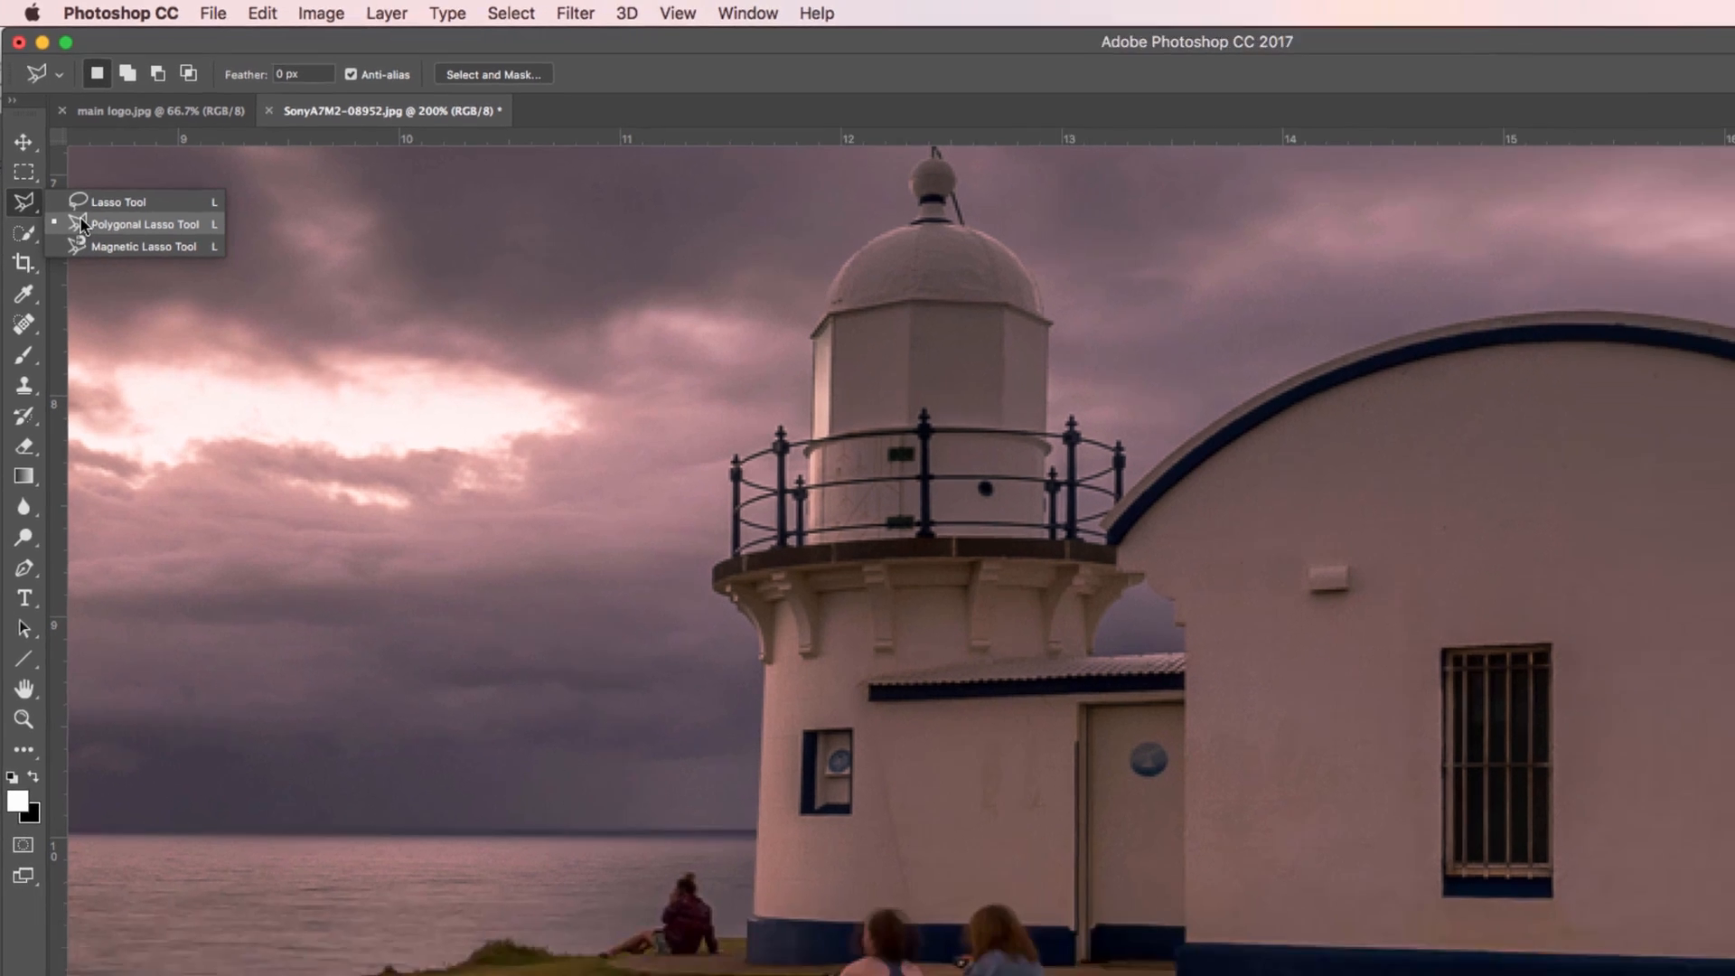
left_click(88, 239)
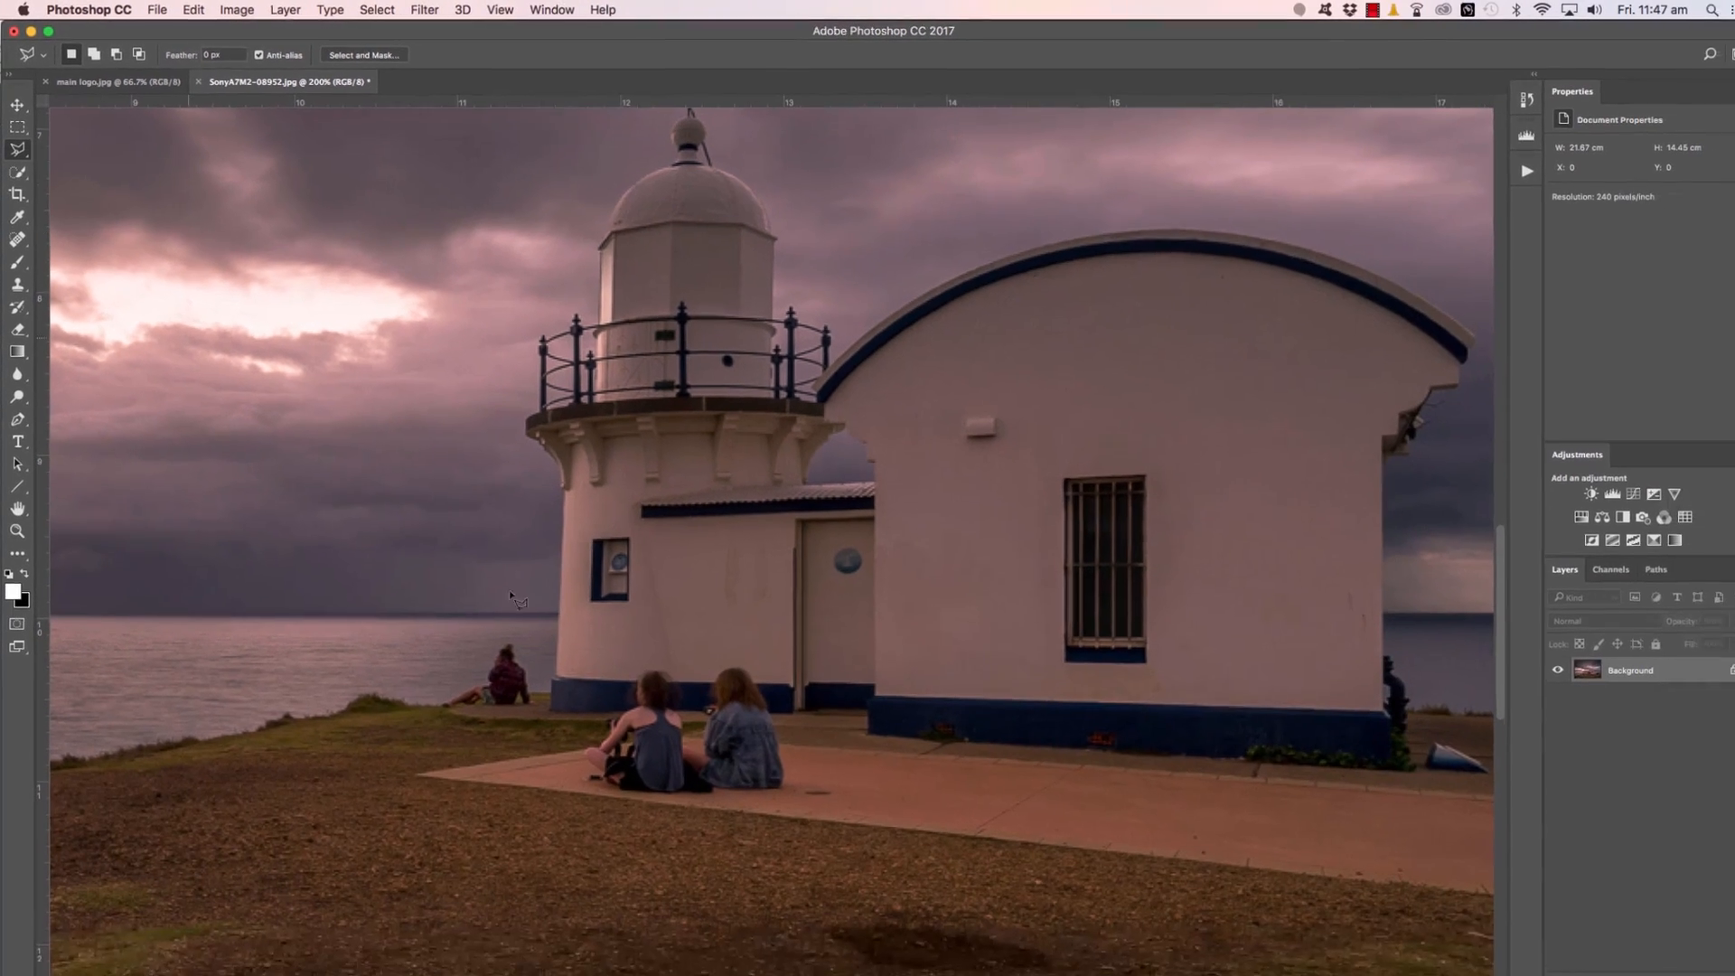
left_click(848, 708)
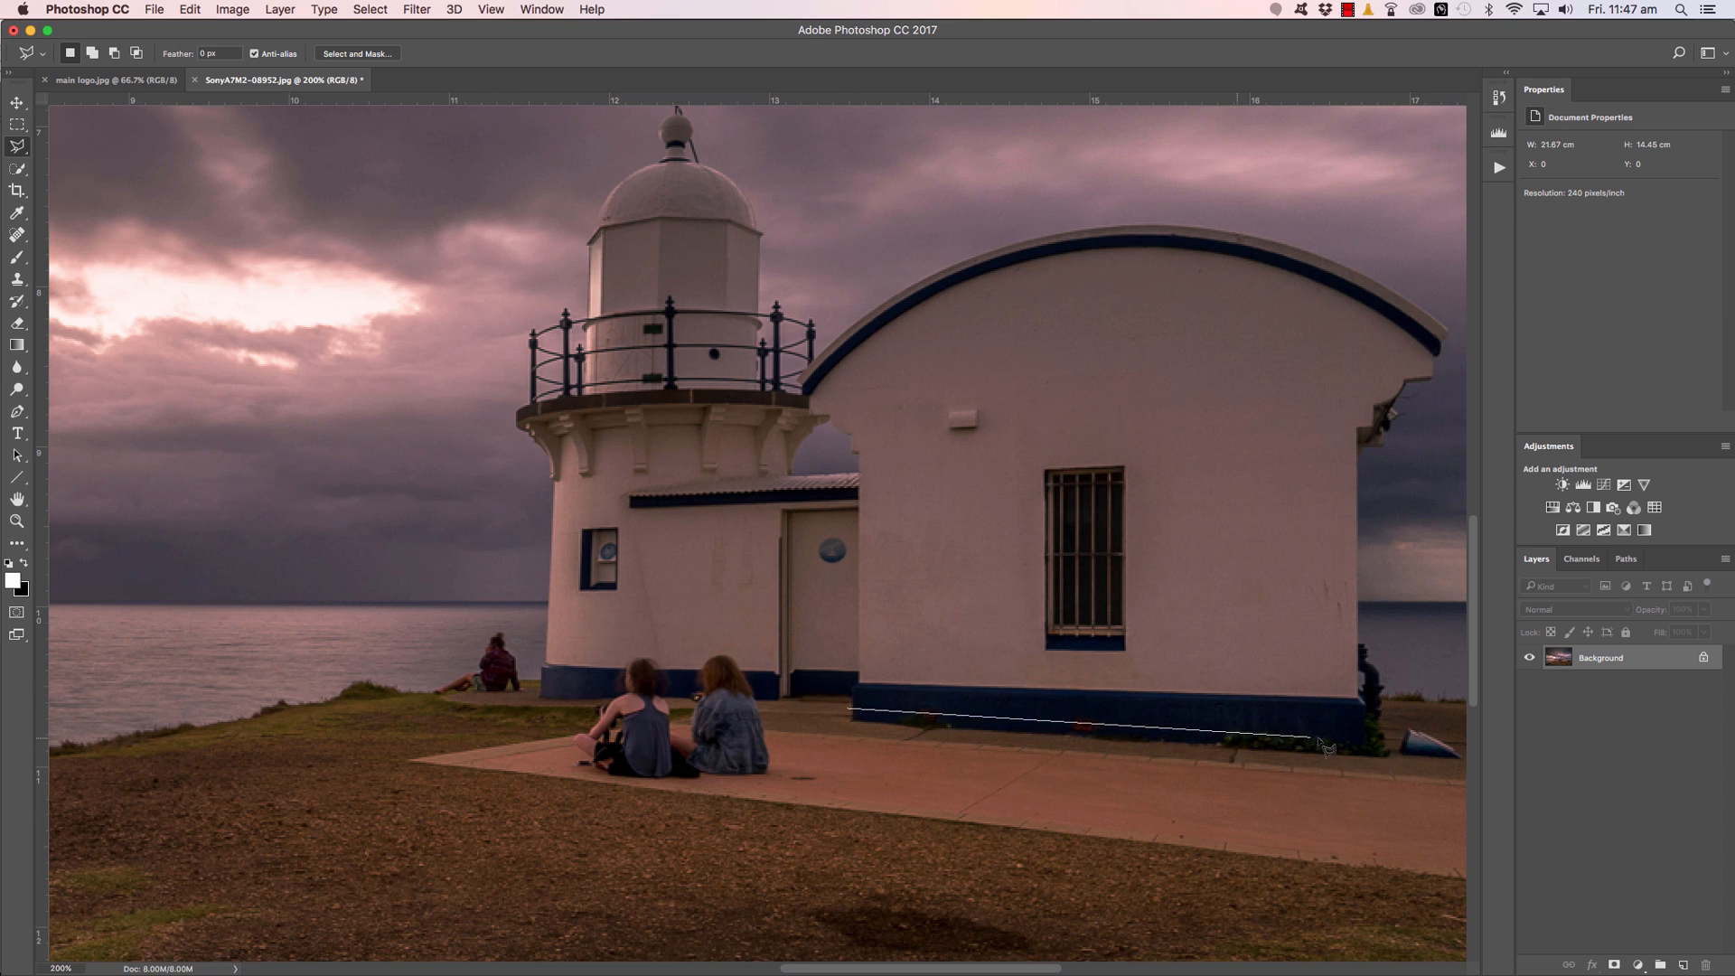
left_click(1363, 743)
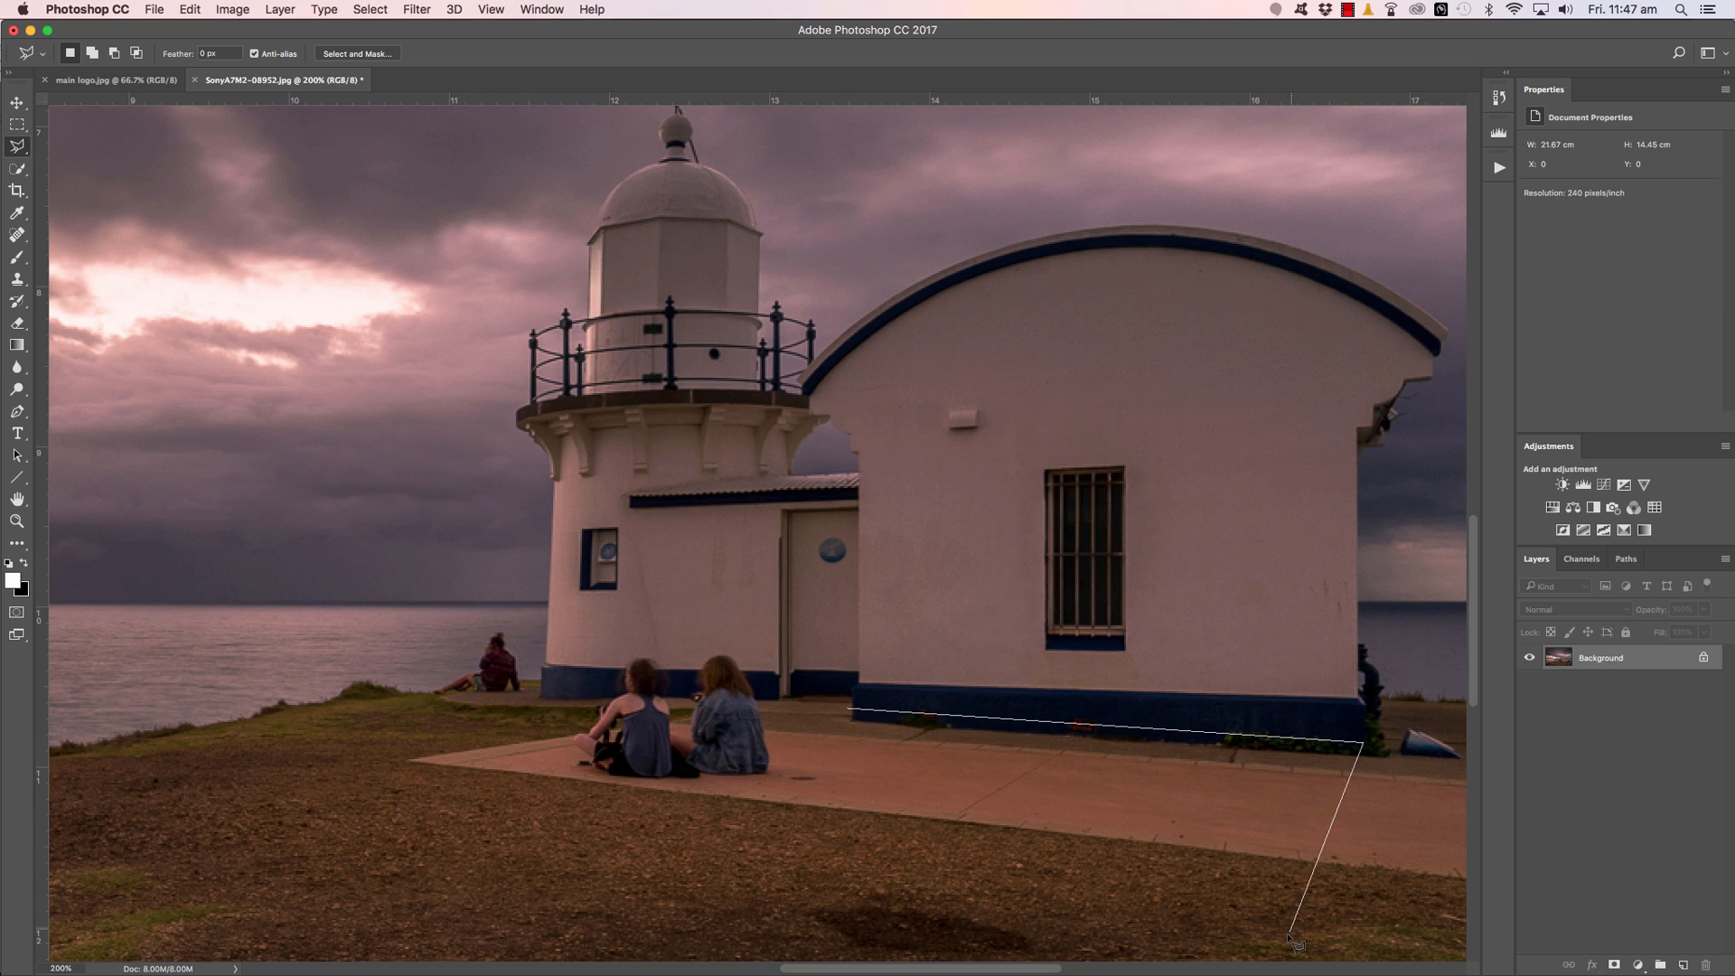
left_click(1286, 935)
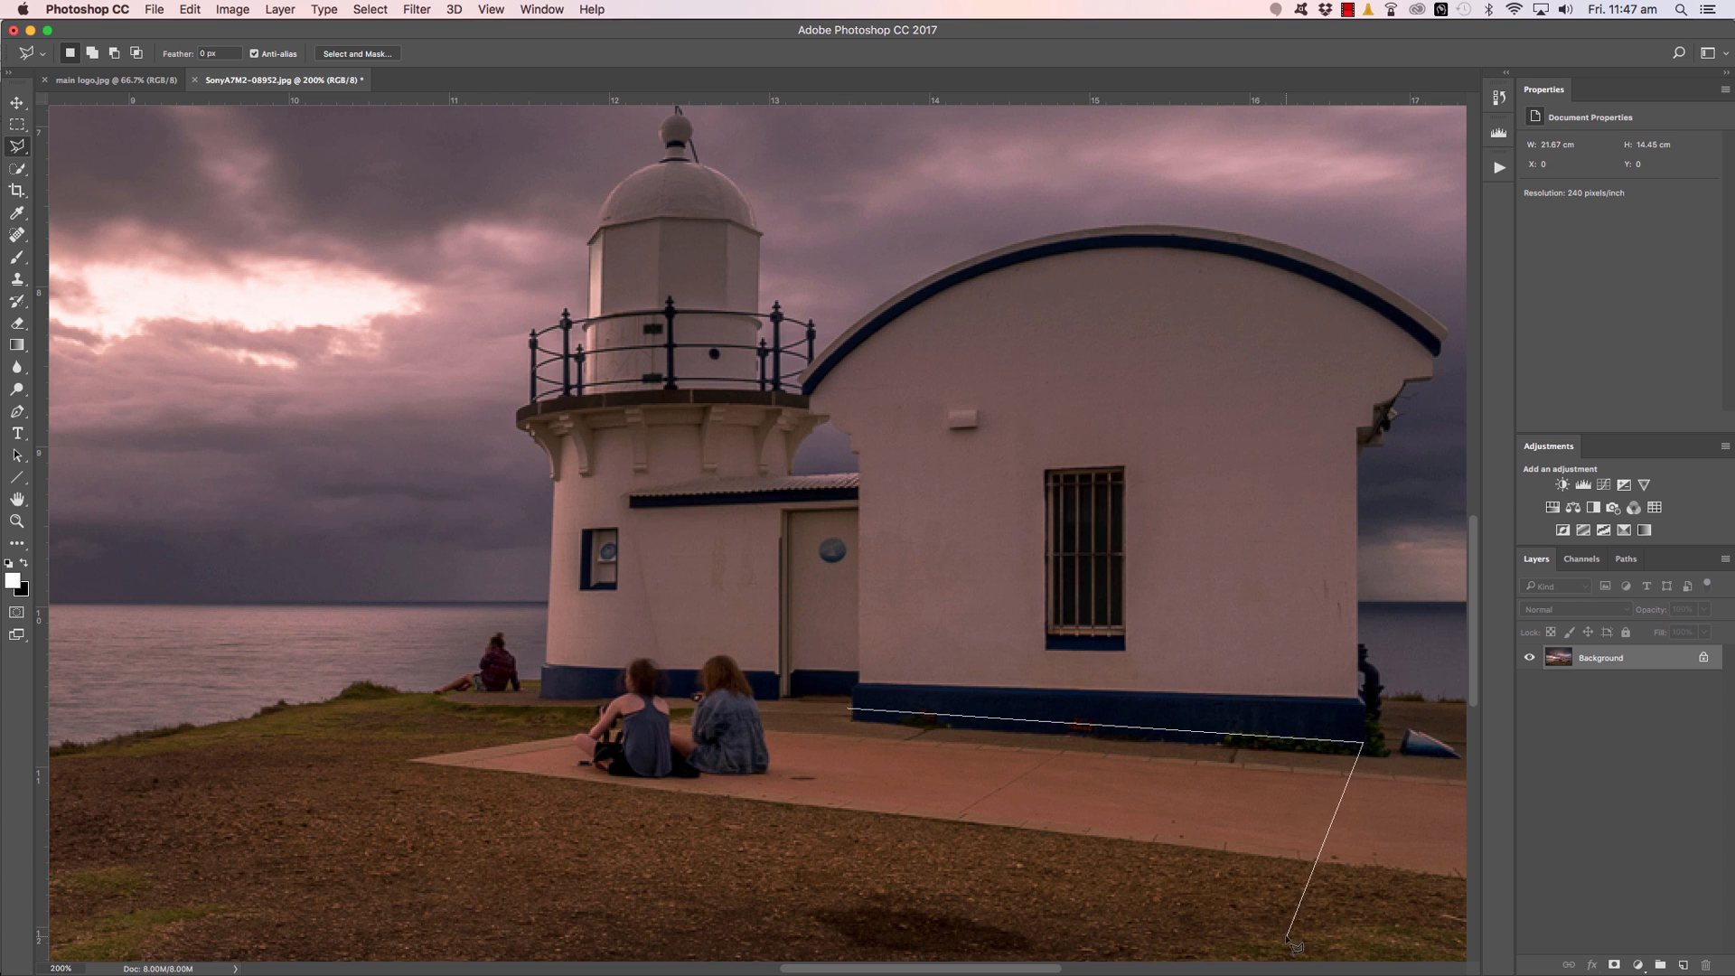
left_click(655, 845)
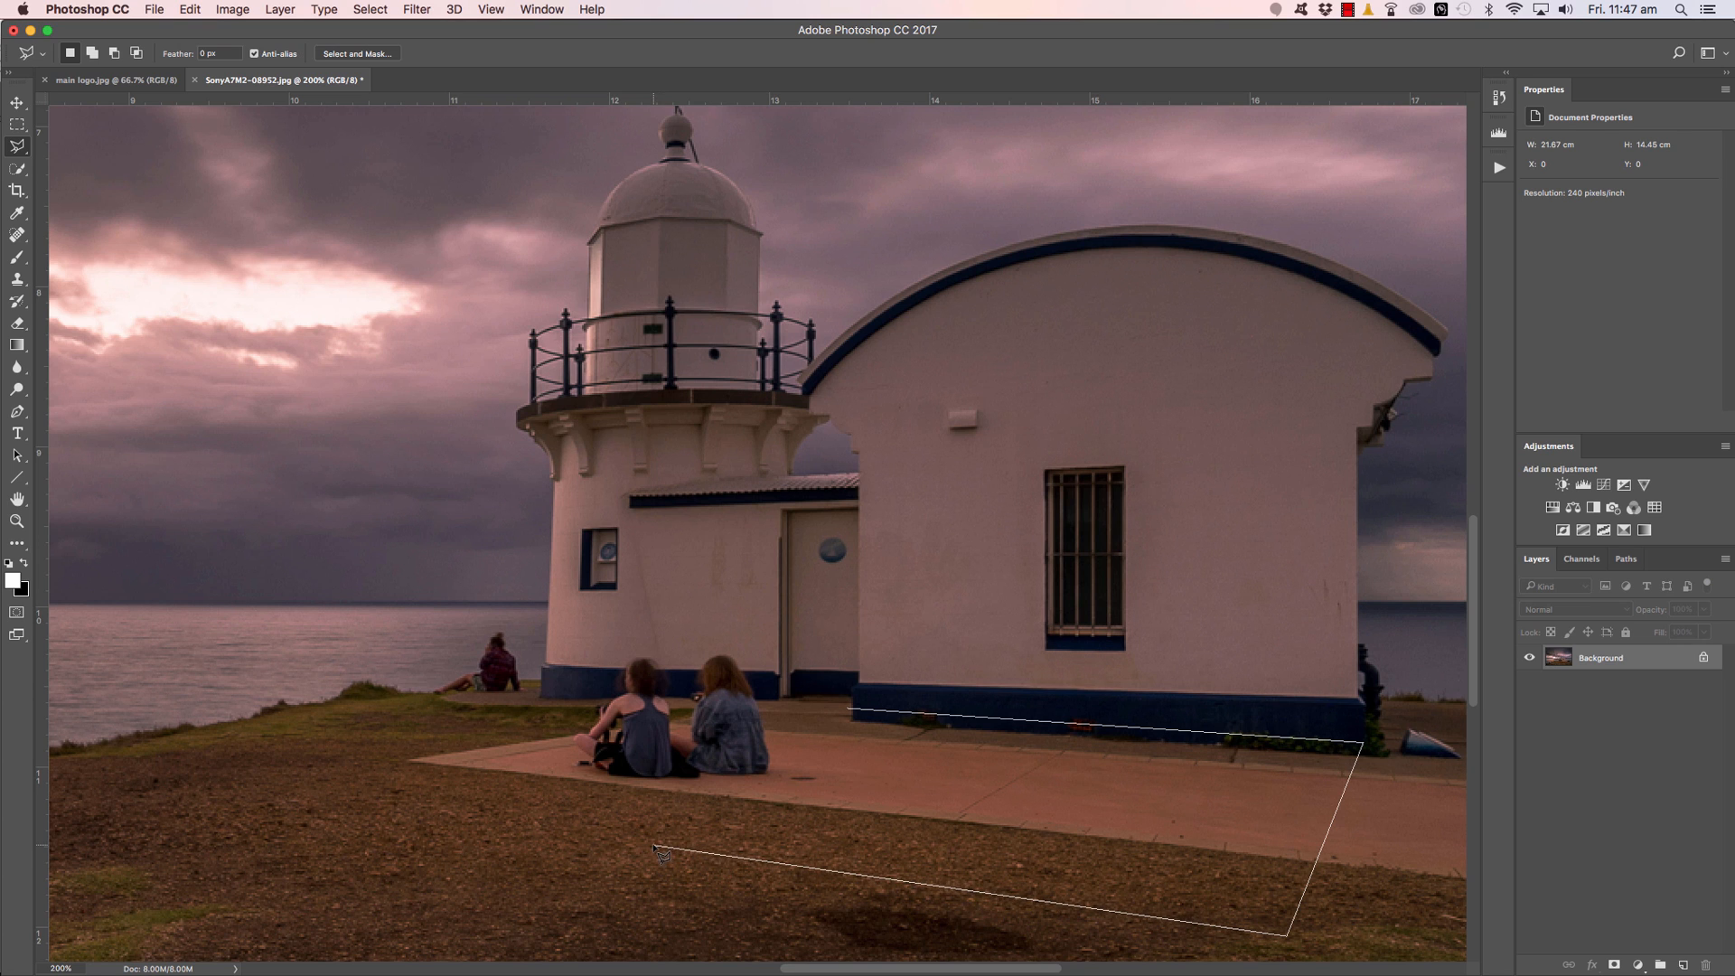
left_click(851, 713)
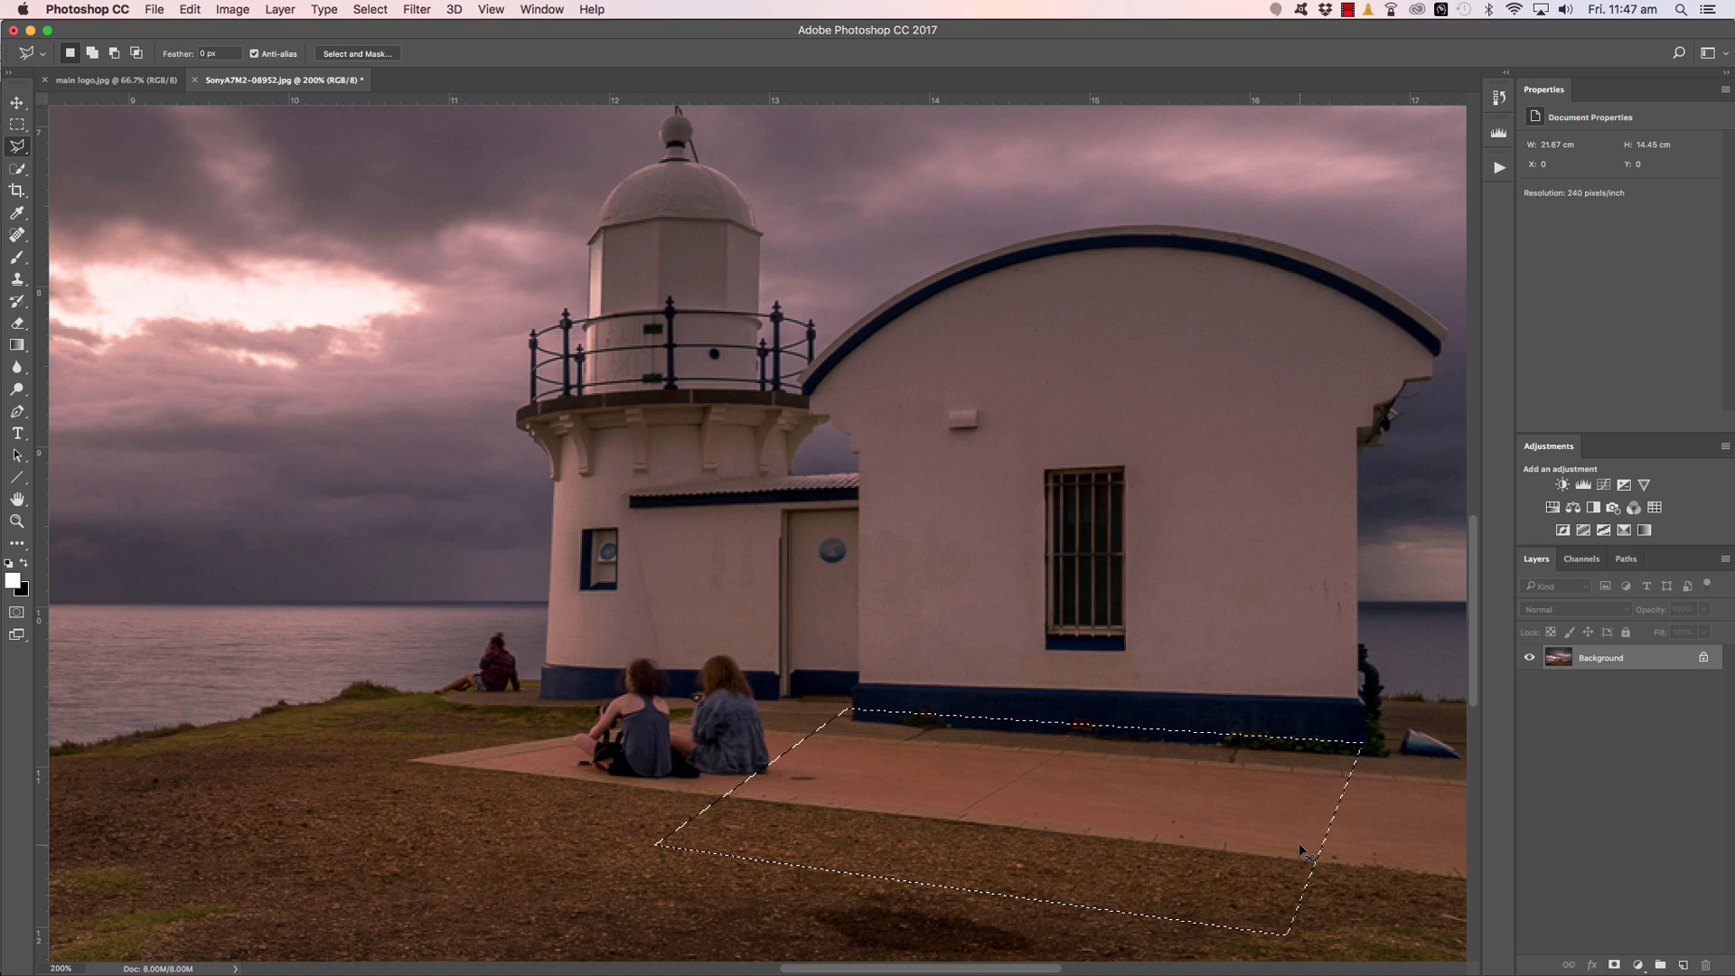
Copy the selected path area to a new layer and inspect the patch with the Background layer temporarily hidden.
key("super+j")
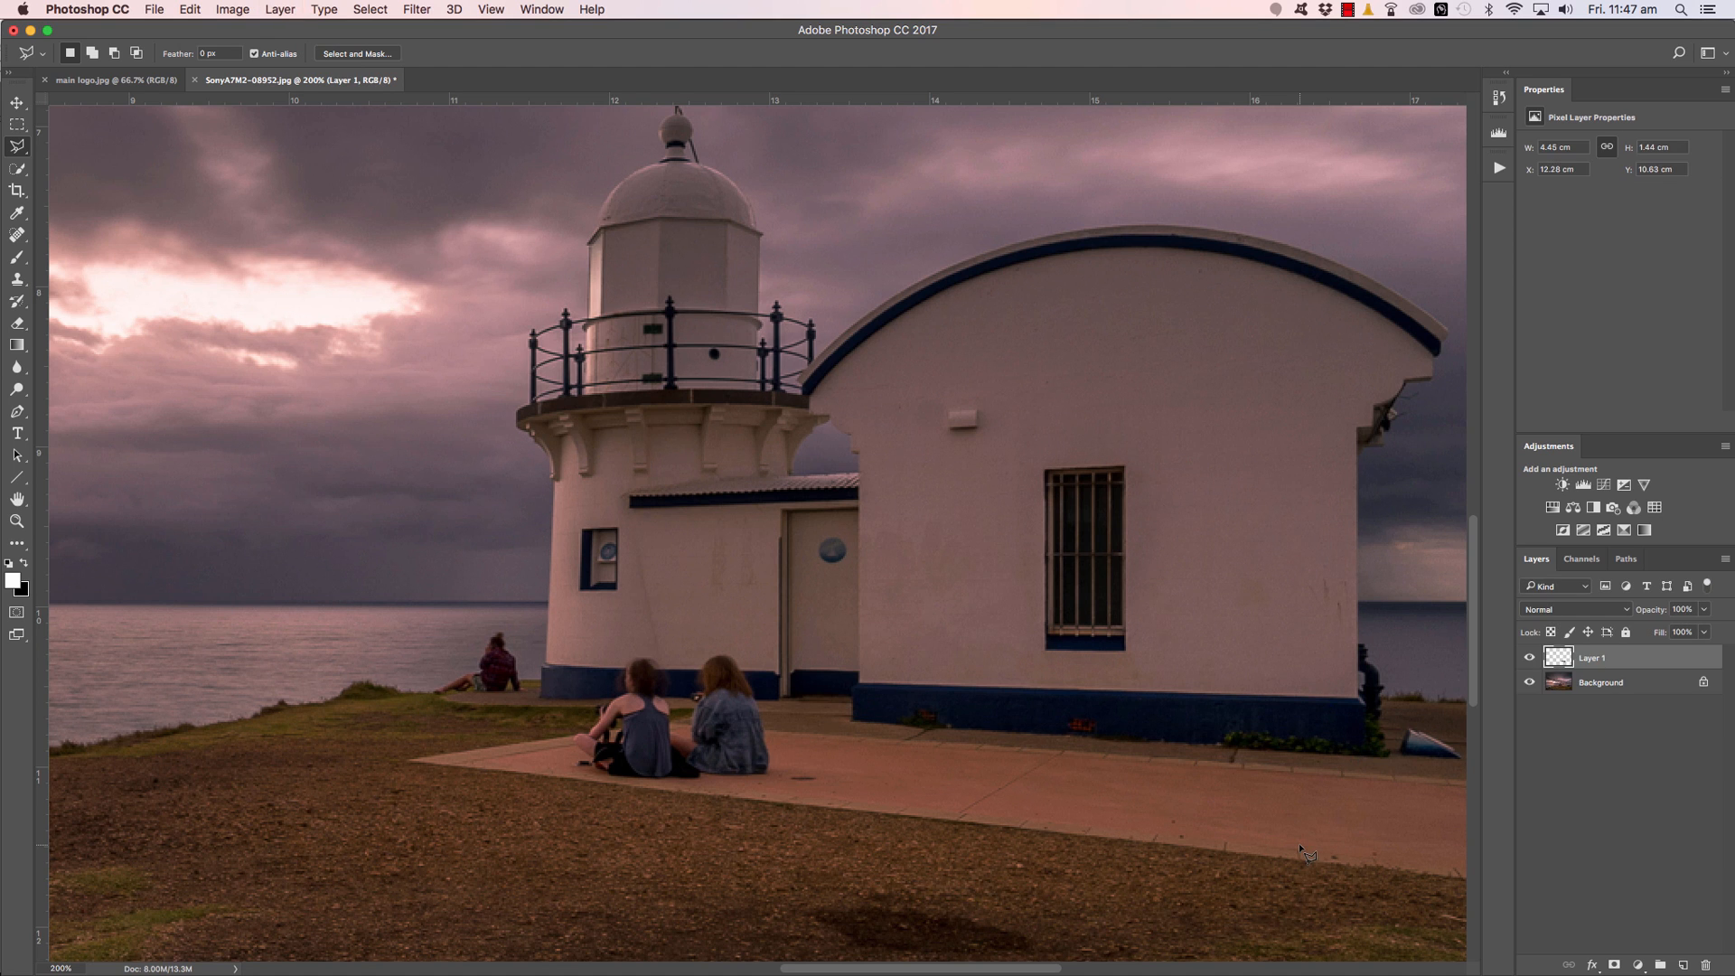
left_click(1529, 682)
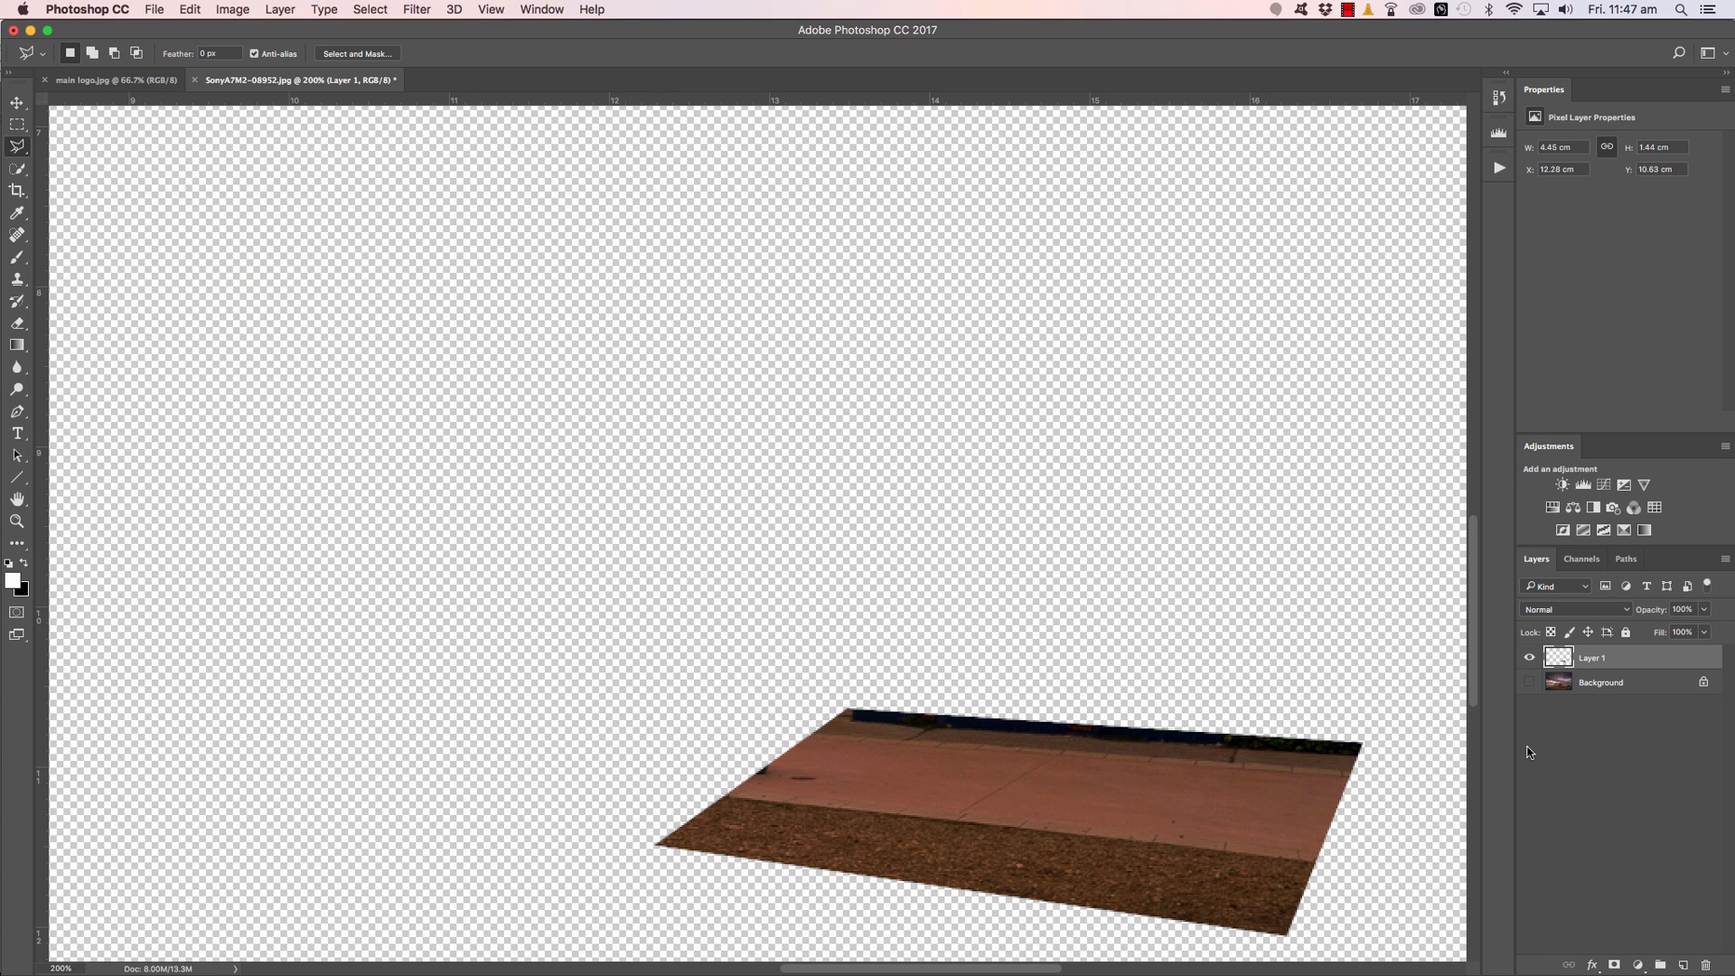
left_click(1530, 682)
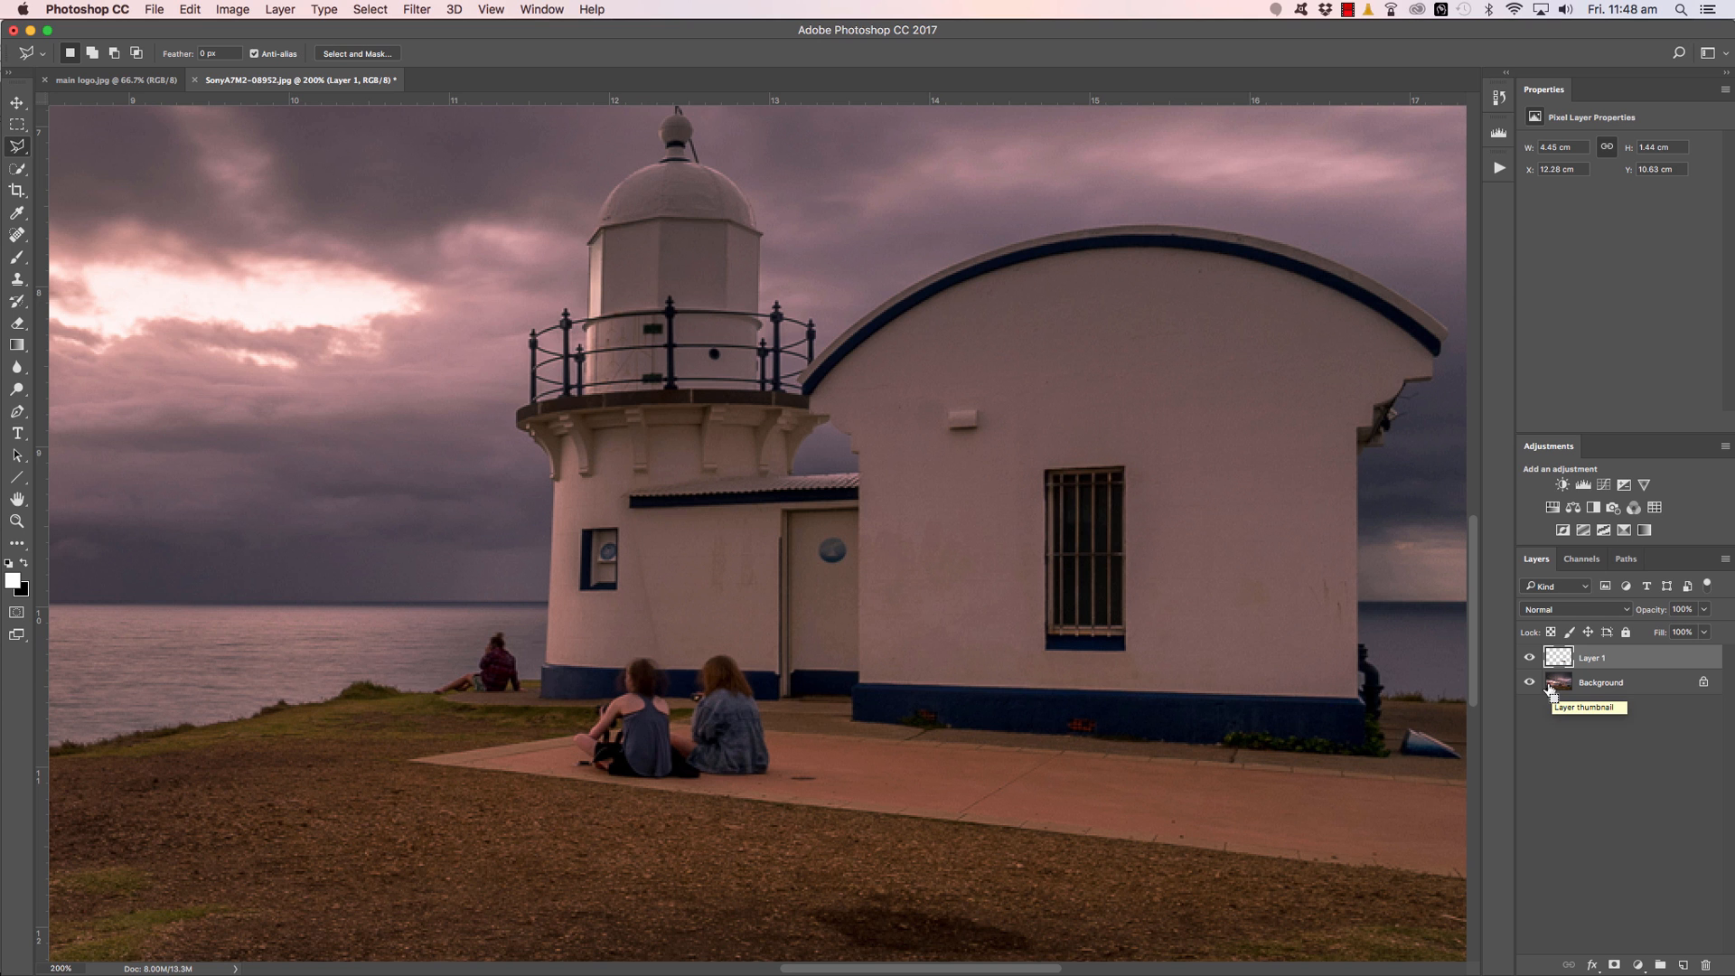
Start a free transform on the copied patch, move it over the two people seated together, and lower its opacity to 59%.
key("super+t")
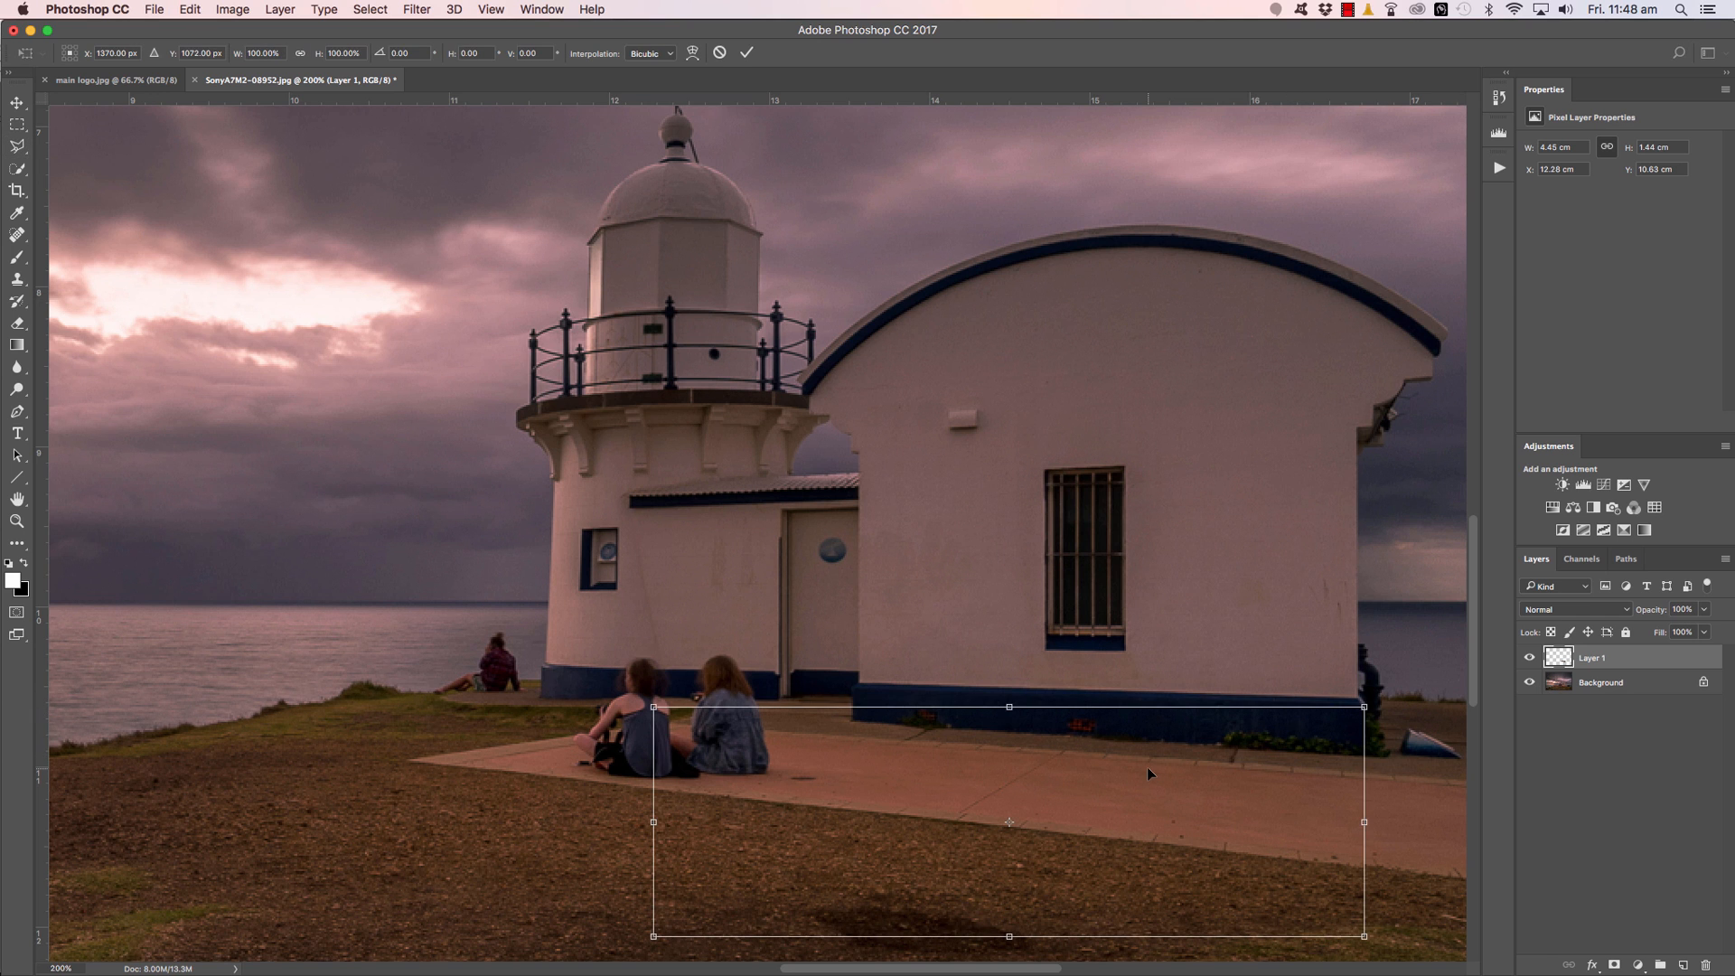
left_click_drag(1133, 766, 795, 730)
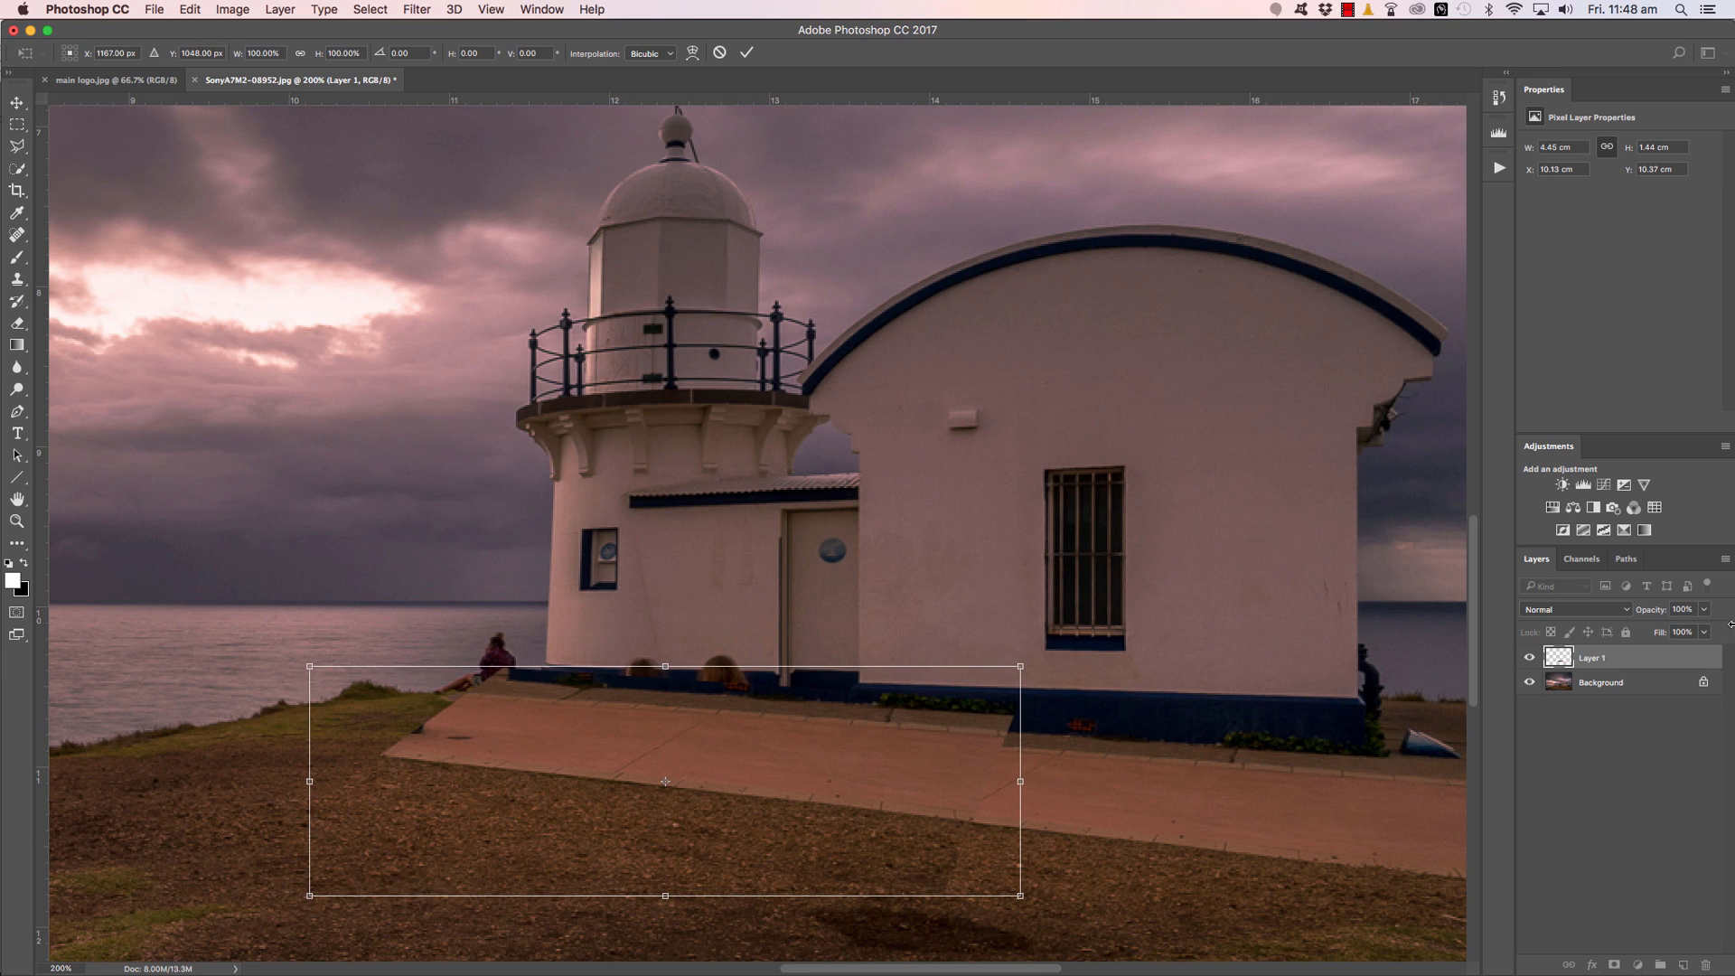
left_click(1704, 610)
left_click(1679, 630)
left_click_drag(1679, 631, 1673, 630)
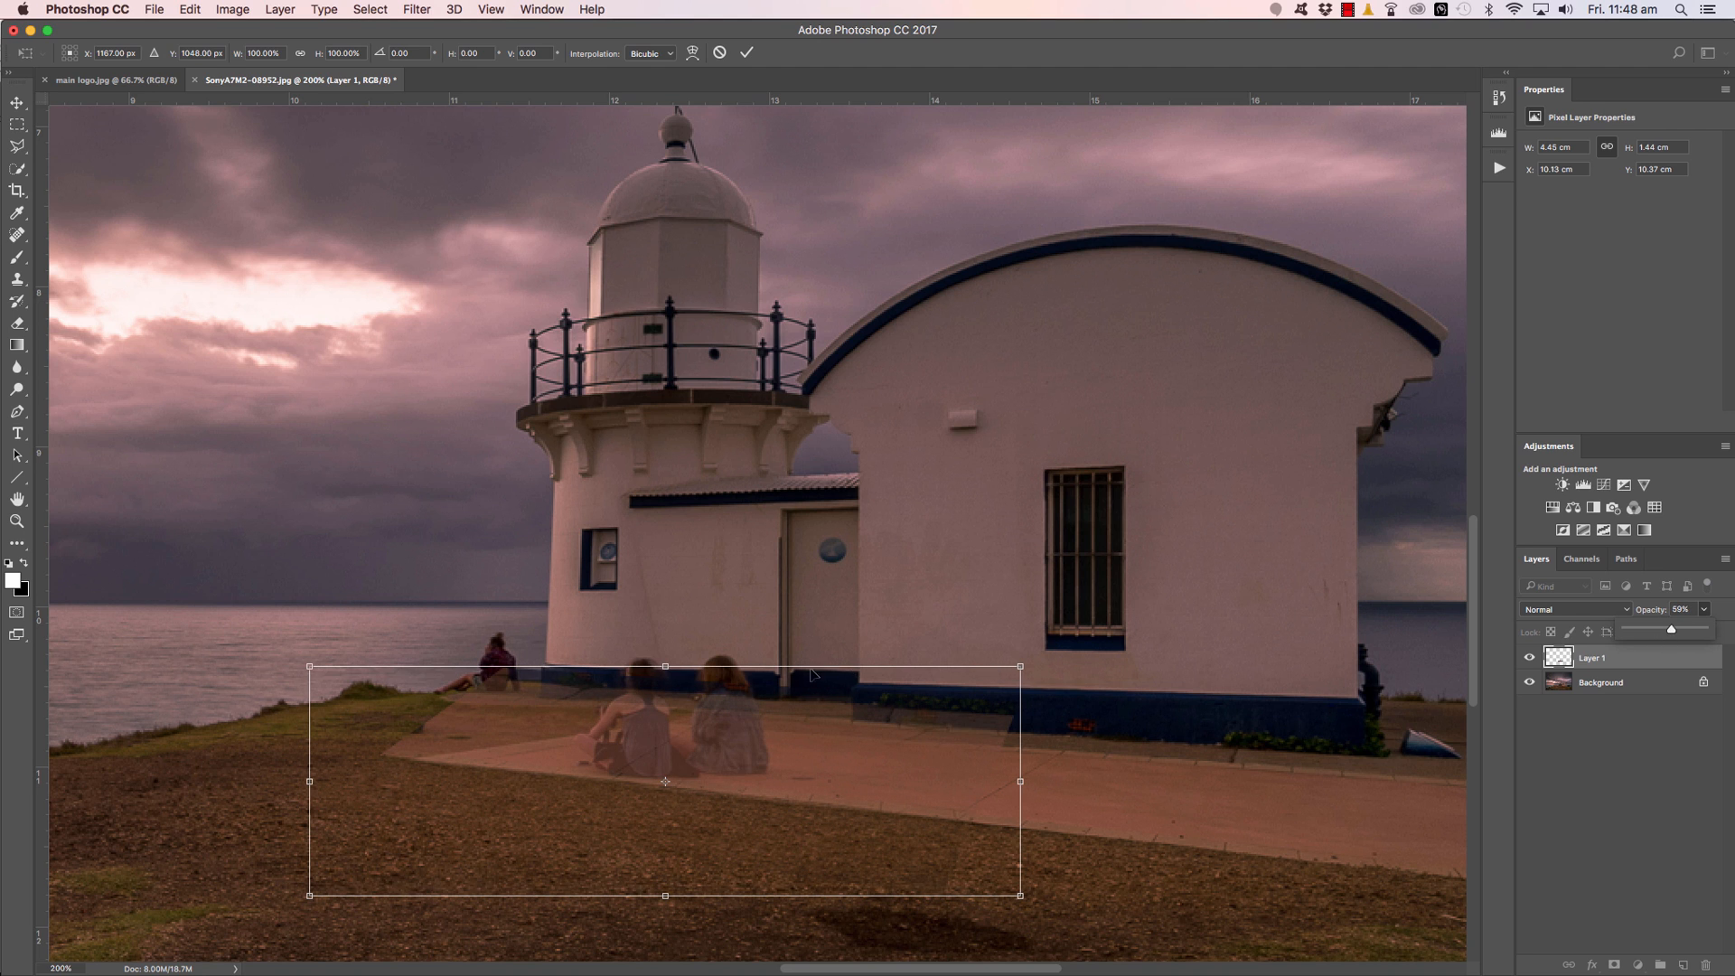
Scale the patch's height to 84.56% and pull its lower-left corner upward and inward to align the path edges, applying the transform.
mouse_move(665, 667)
left_mouse_down()
mouse_move(665, 650)
mouse_move(659, 685)
left_mouse_up()
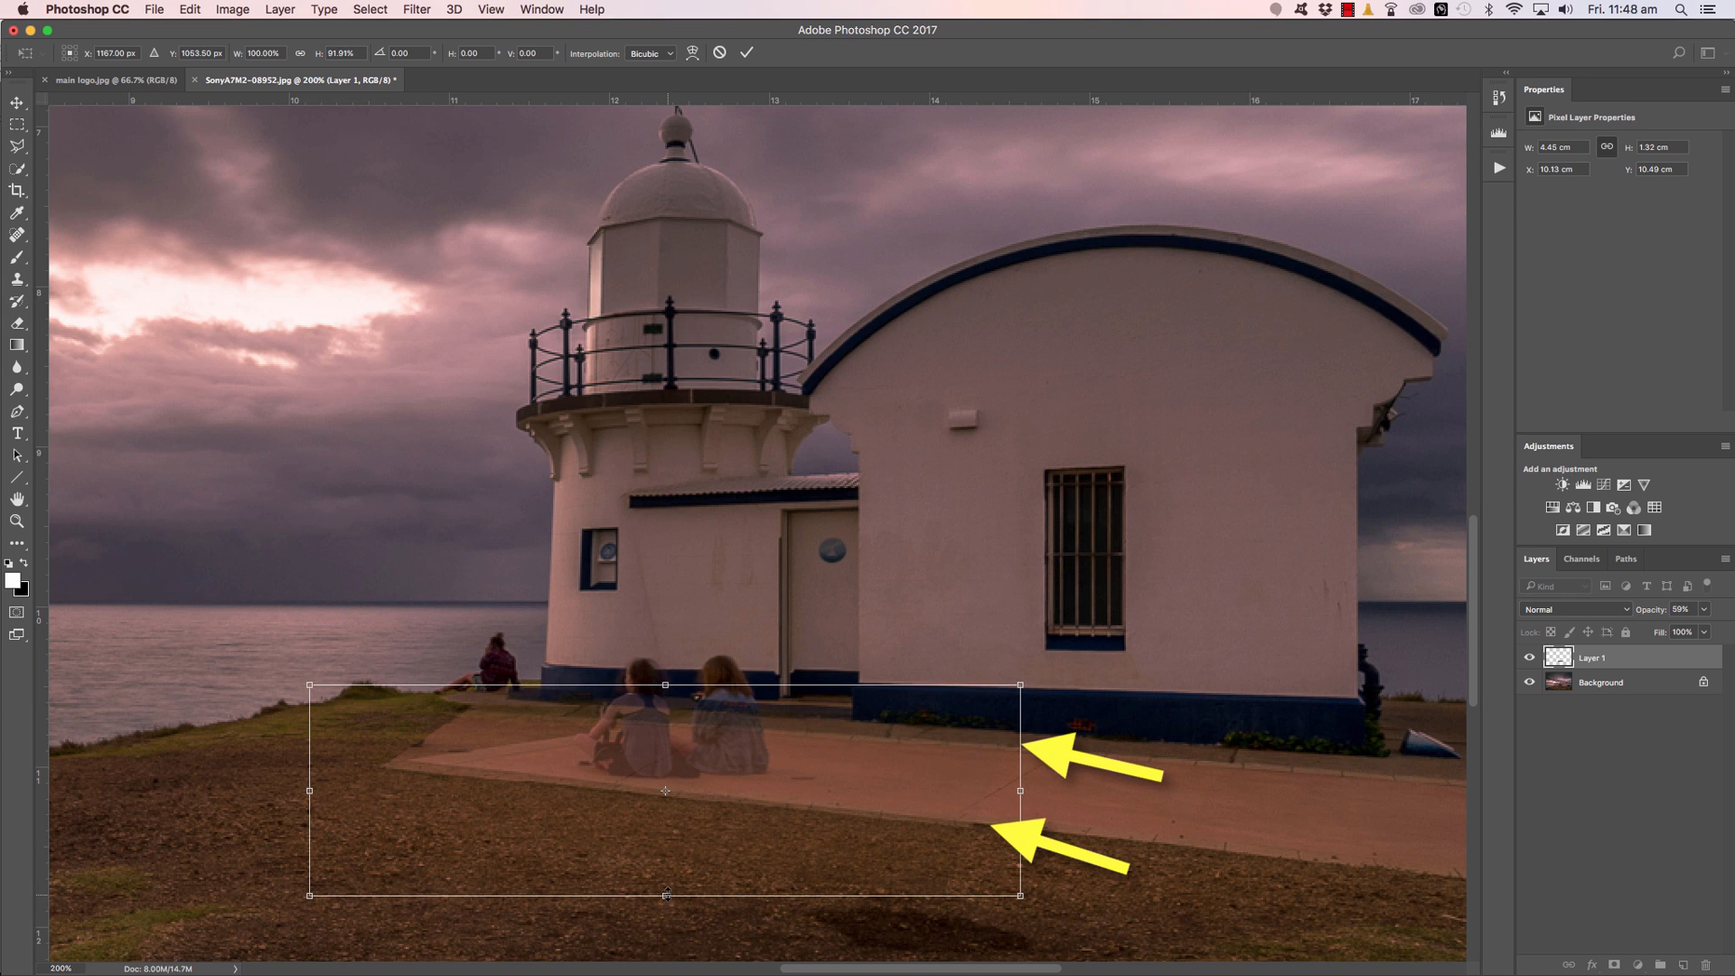
left_click_drag(666, 895, 666, 888)
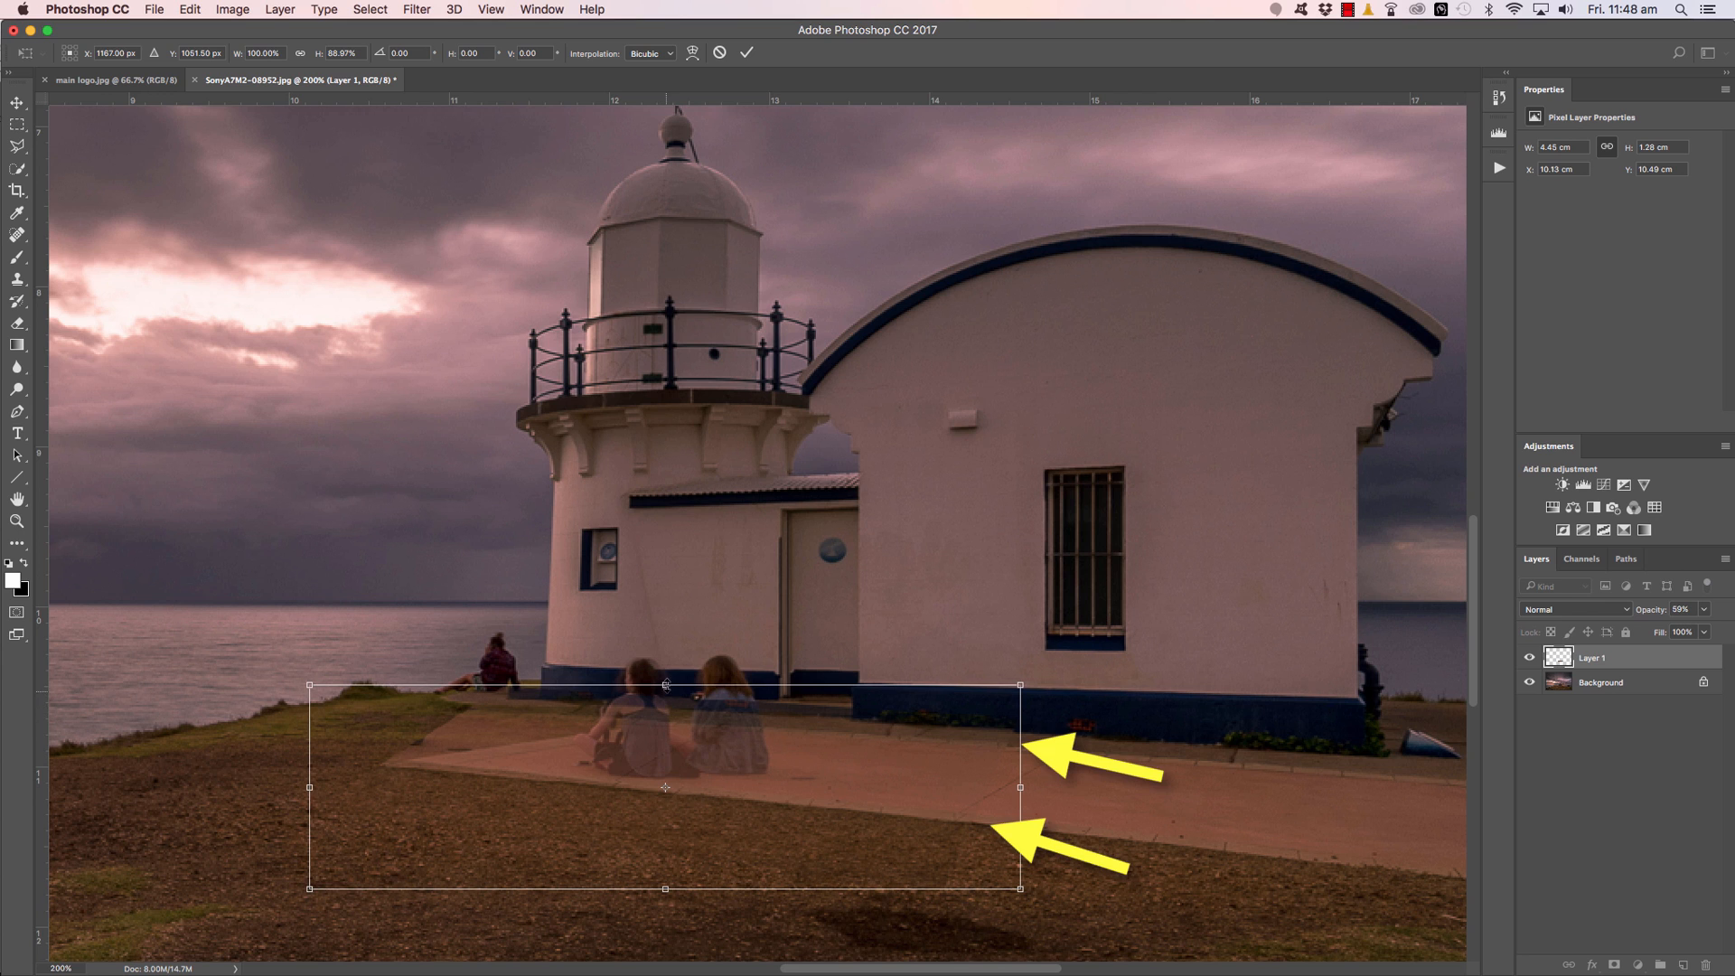
left_click_drag(666, 685, 666, 689)
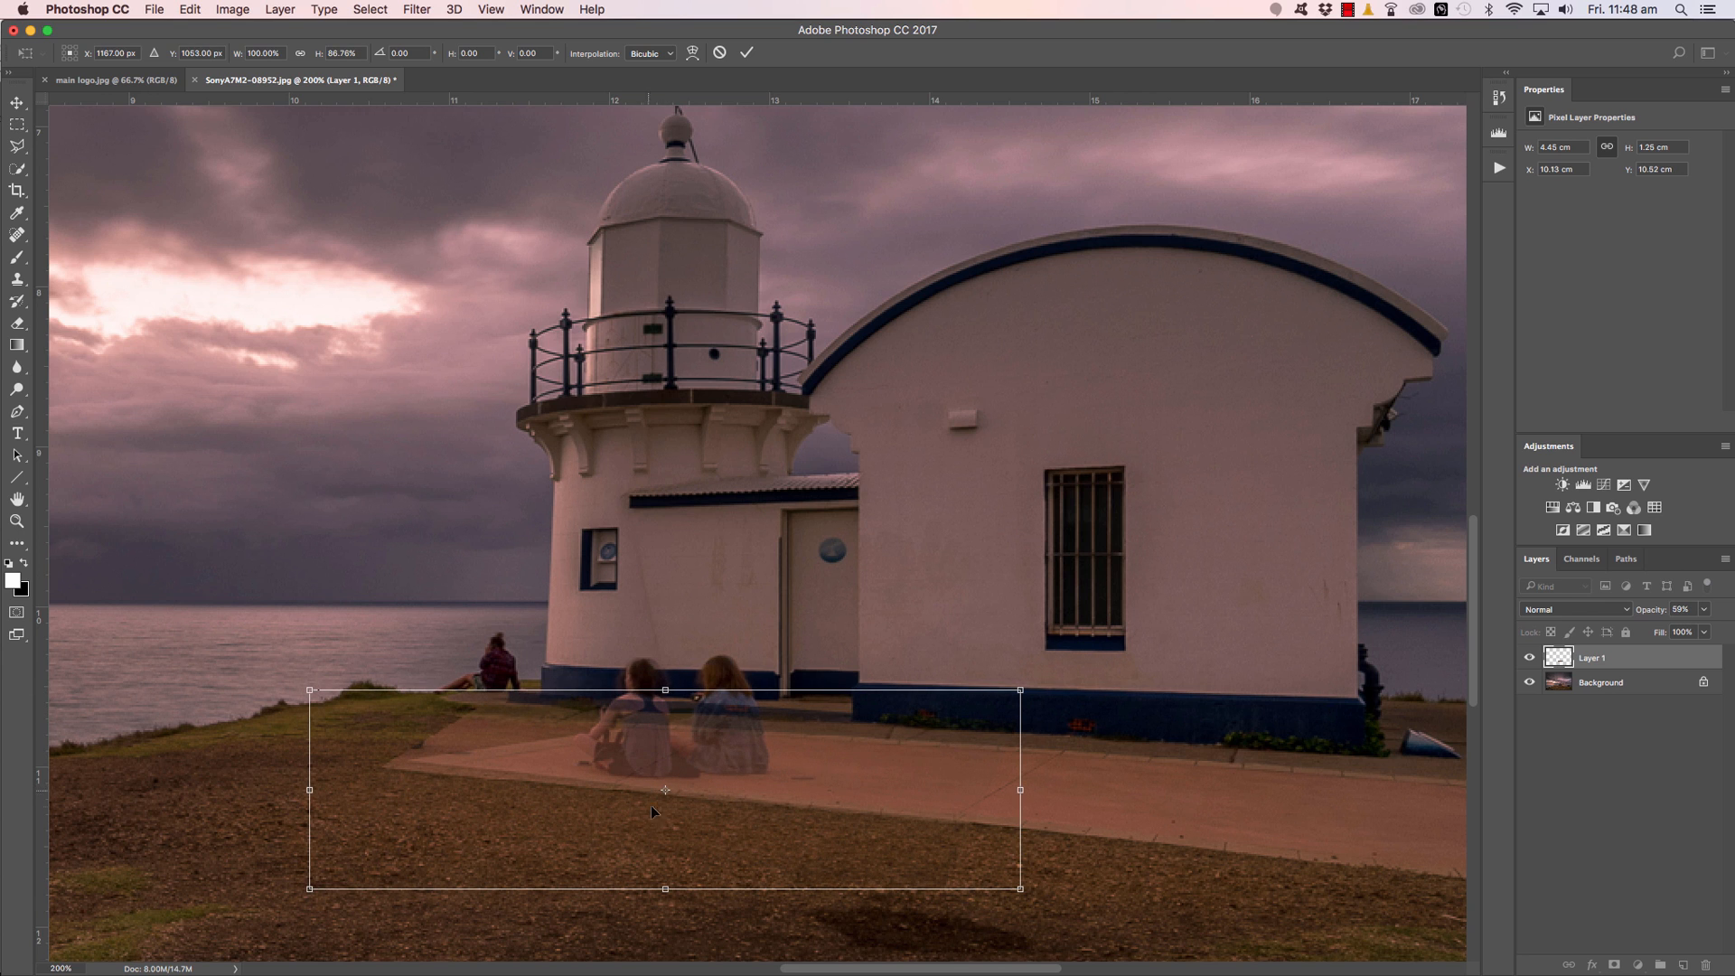
left_click_drag(666, 889, 664, 884)
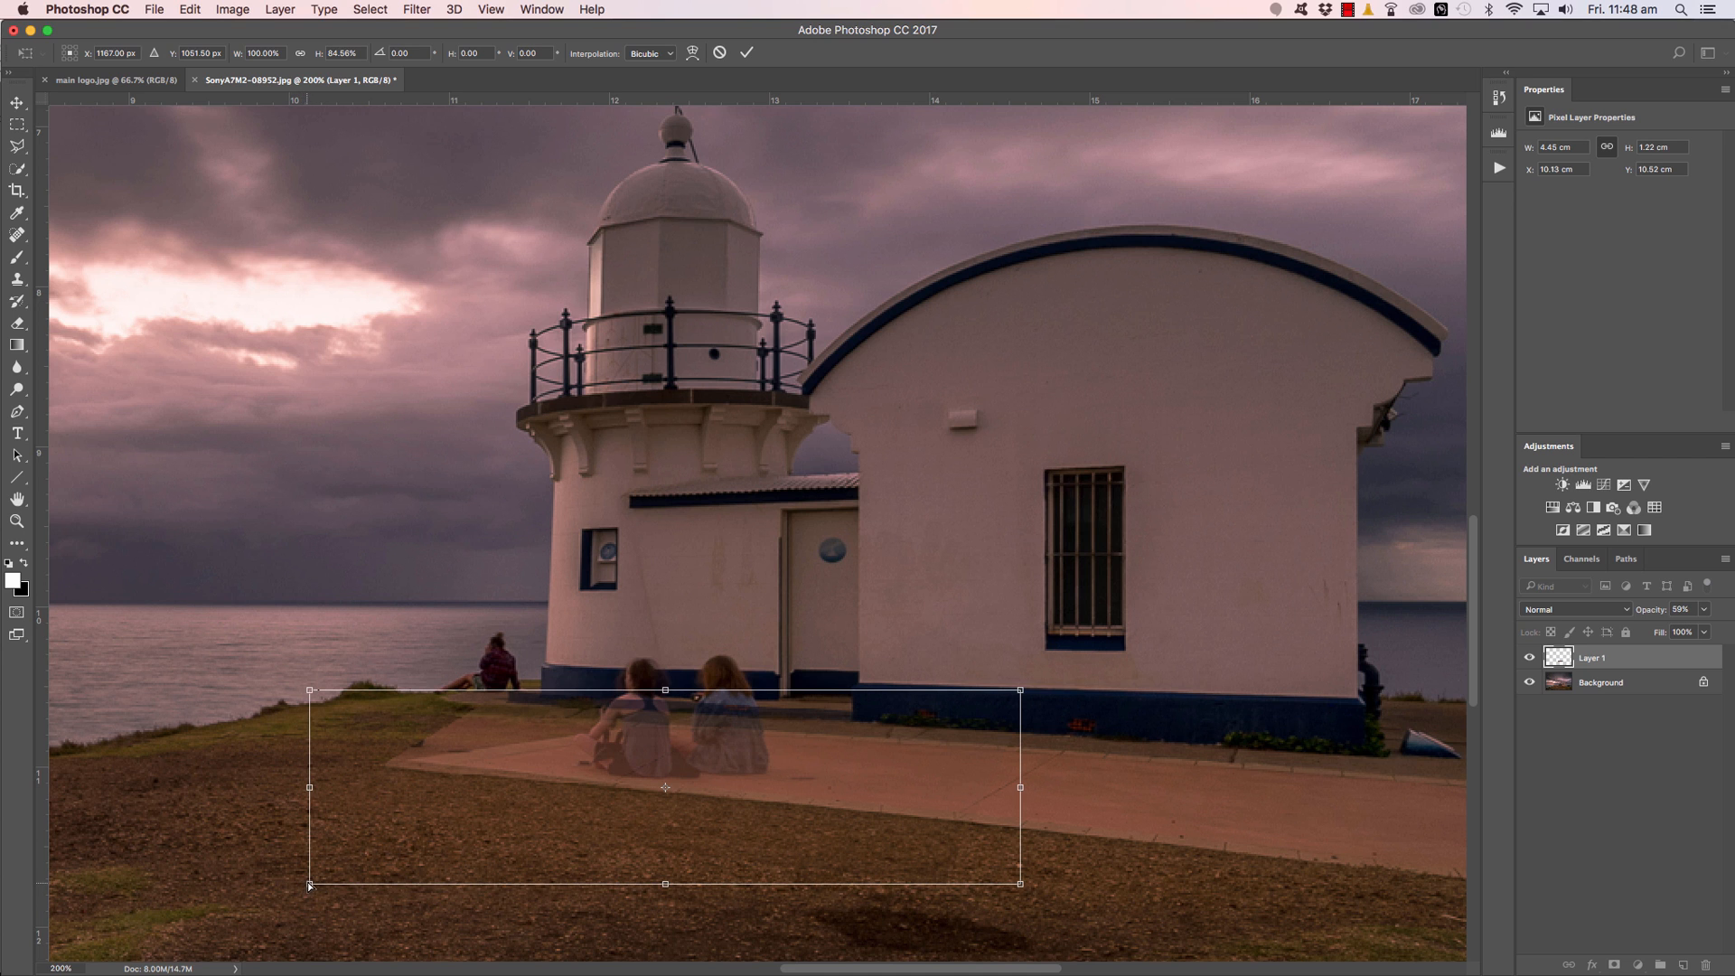
left_click_drag(309, 885, 318, 866)
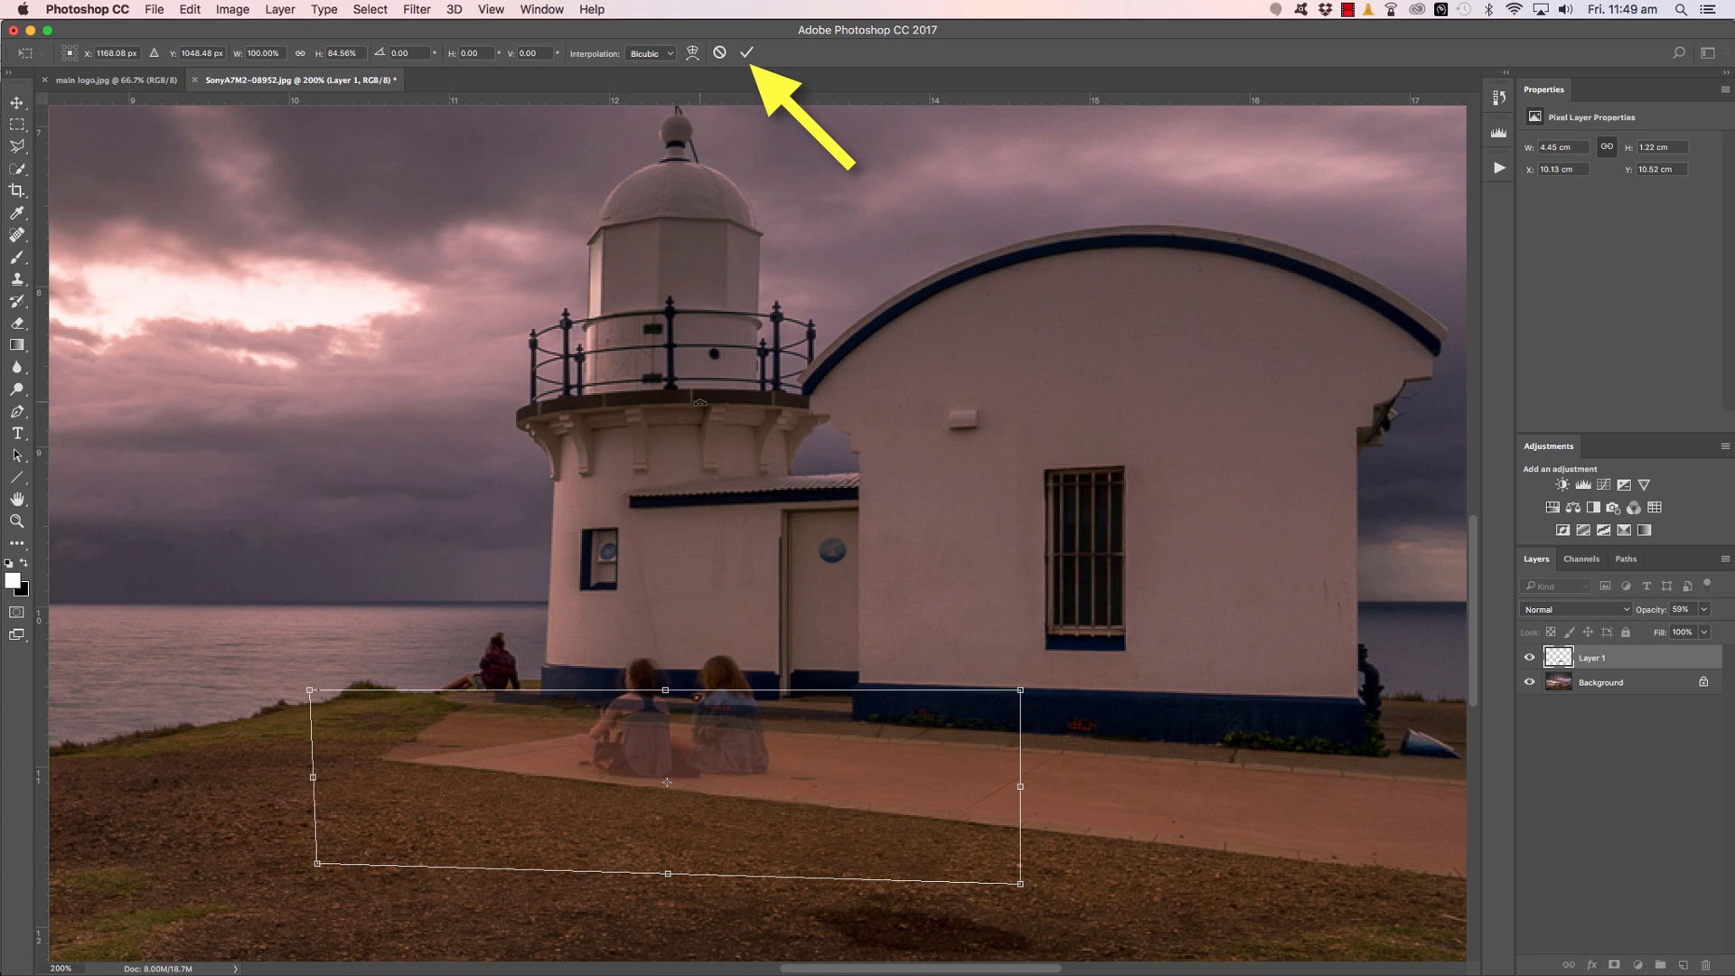
left_click(748, 54)
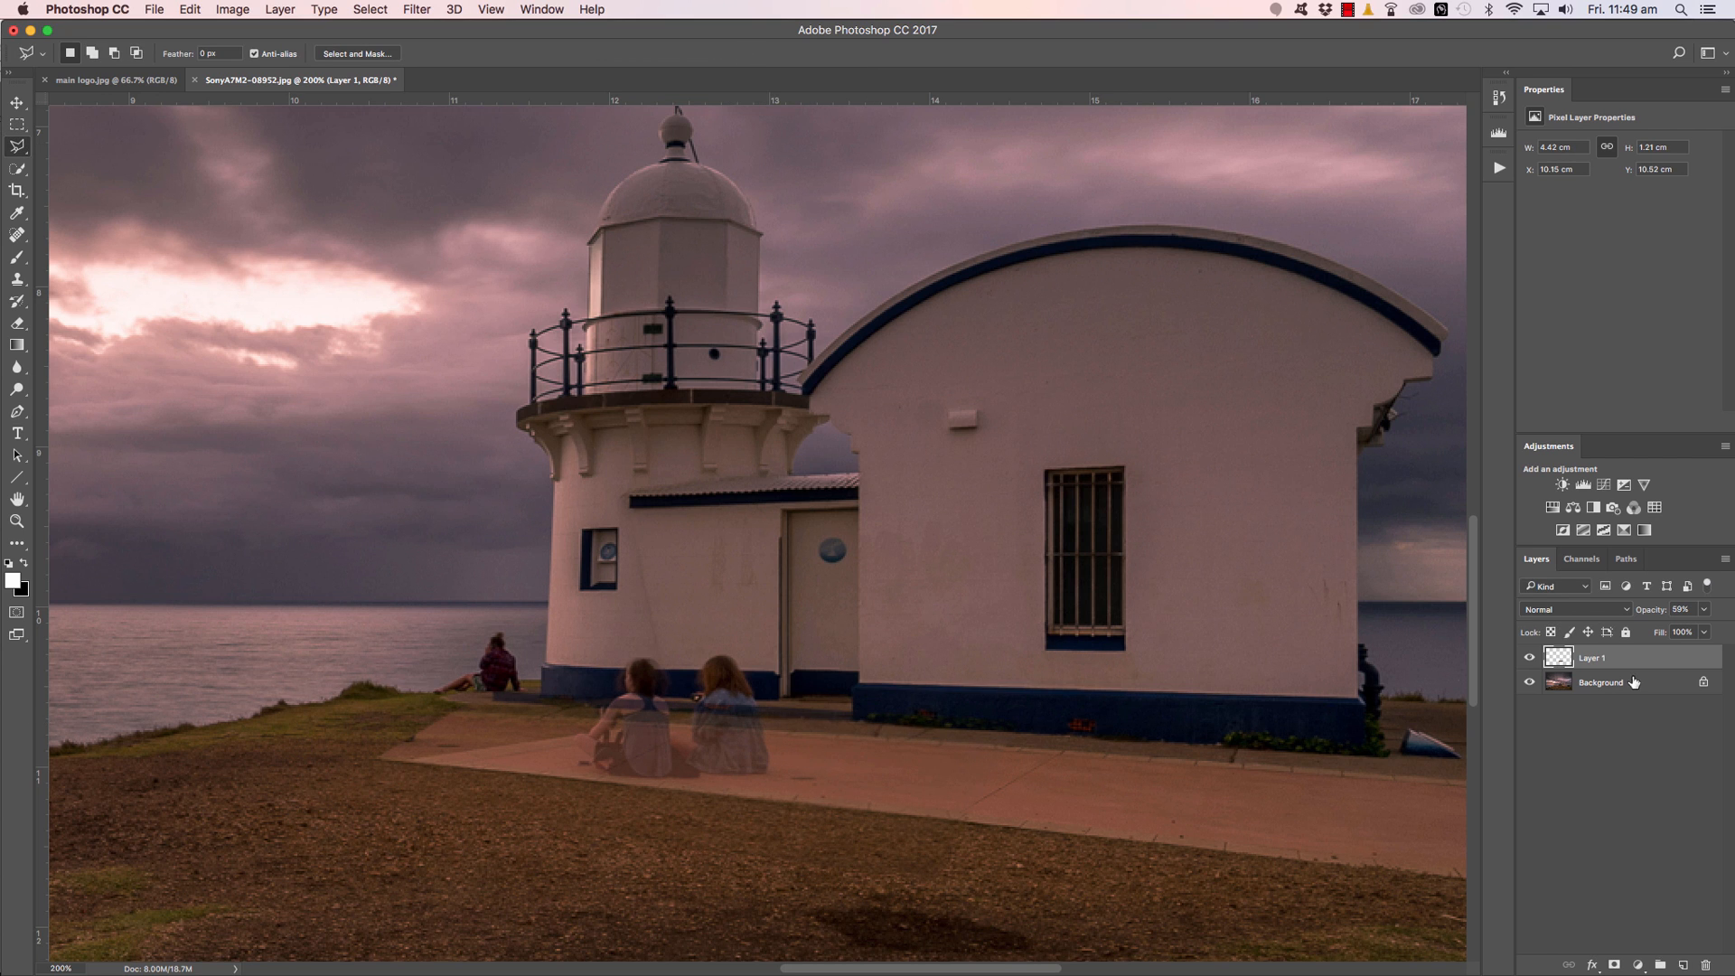
Restore the patch layer's opacity to 100% and add a layer mask inverted to black.
left_click(1704, 610)
left_click_drag(1690, 632, 1732, 630)
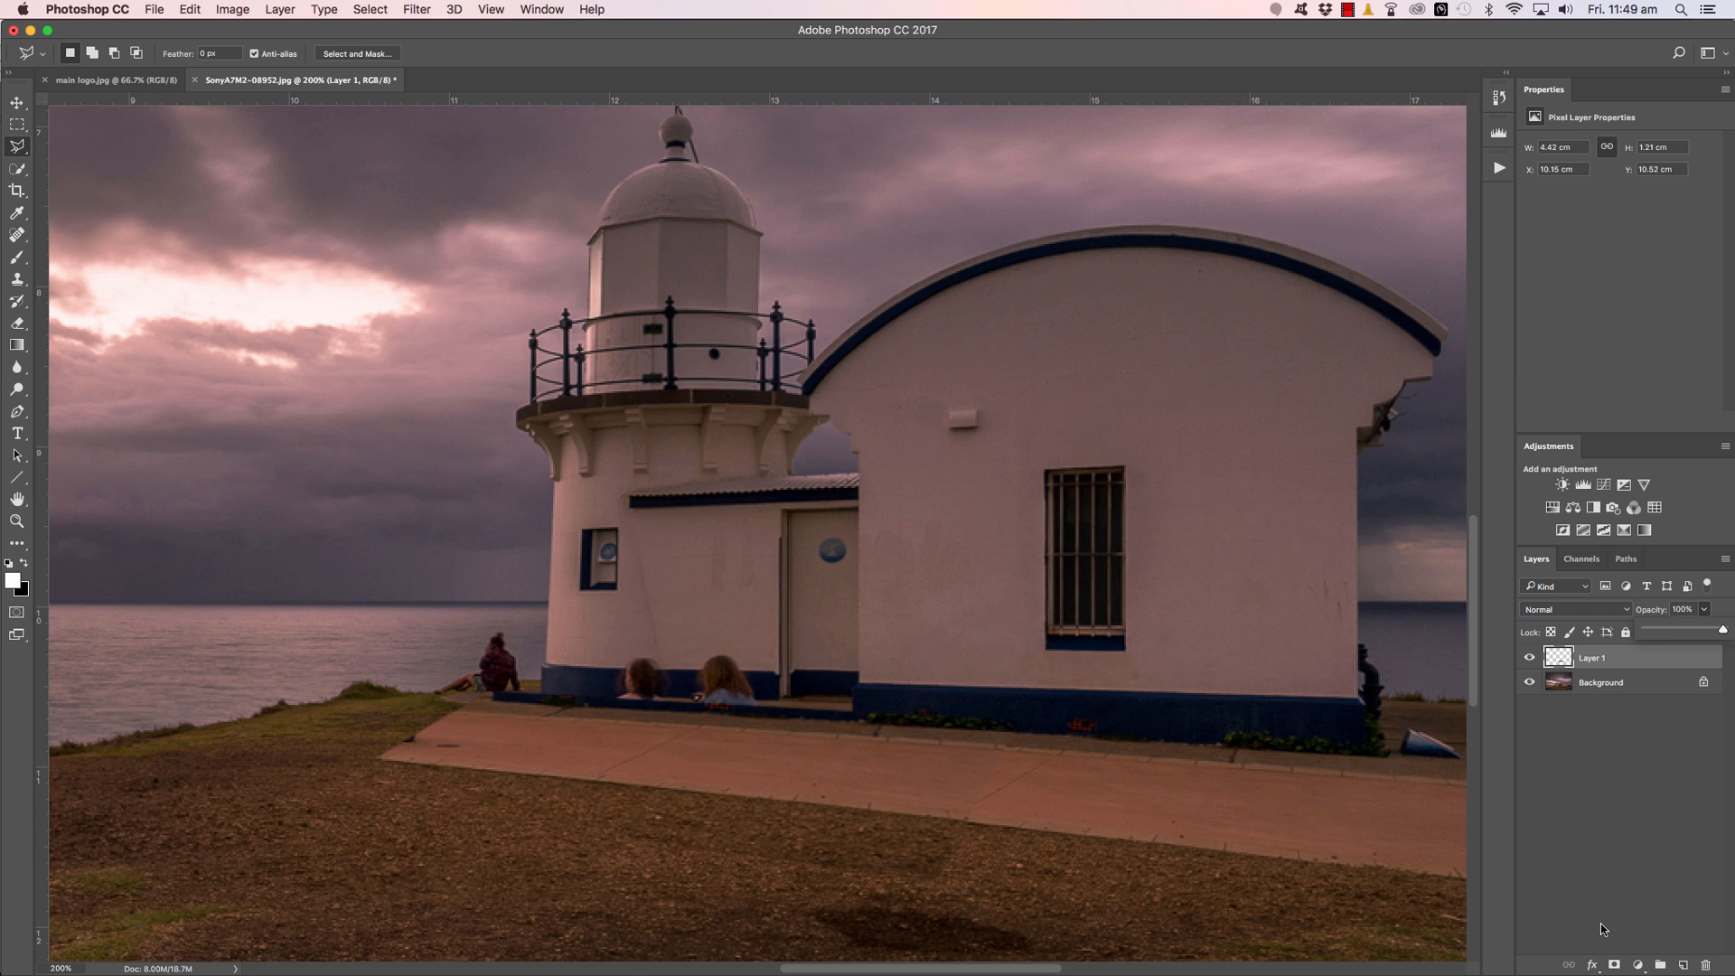
left_click(1616, 966)
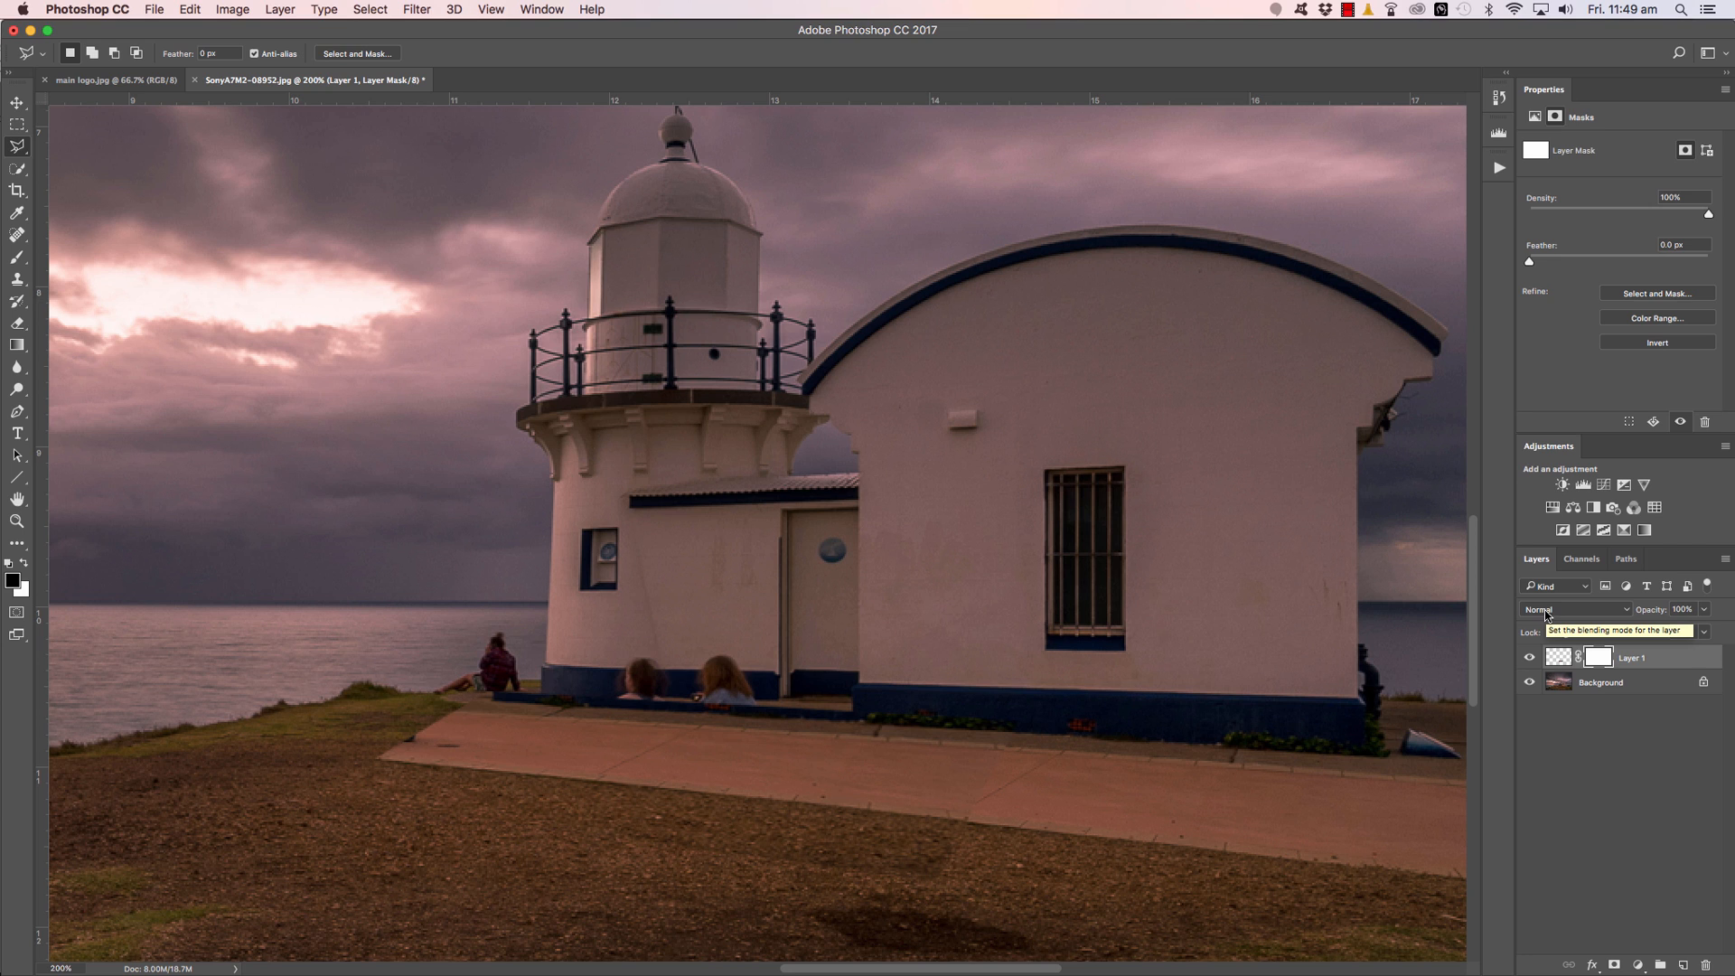
key("super+i")
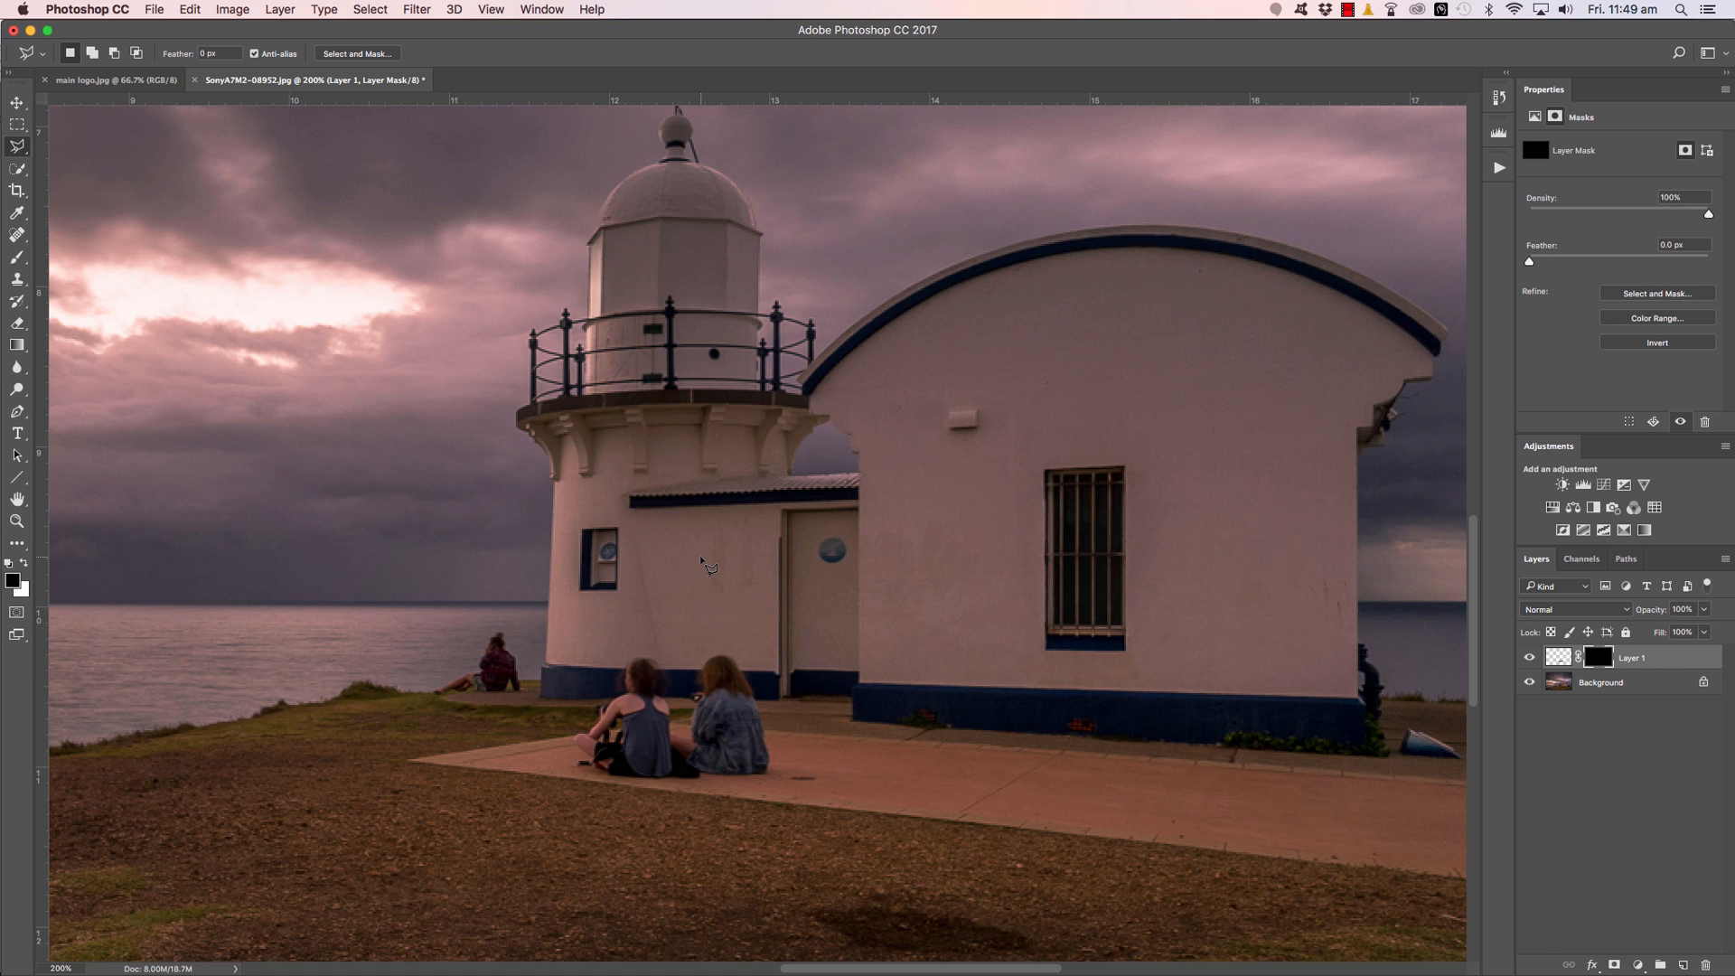
Paint white on the layer mask with a soft 20 px brush over the lower bodies of the two people on the path.
key("b")
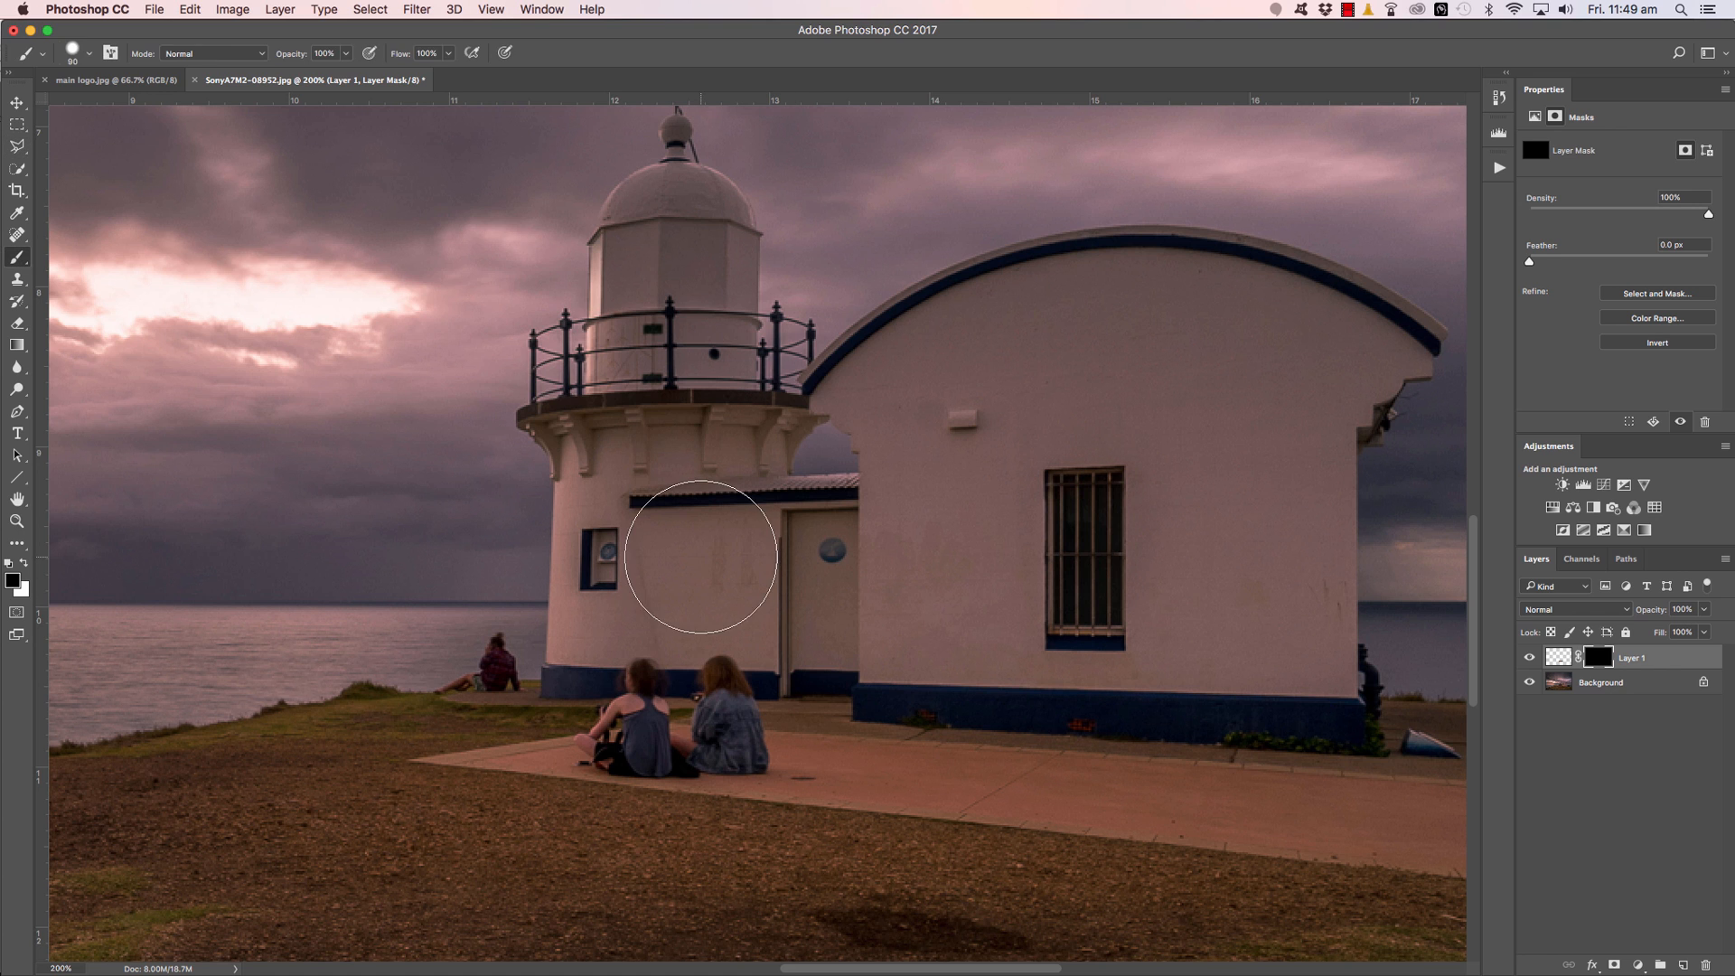
left_click(25, 566)
left_click(89, 52)
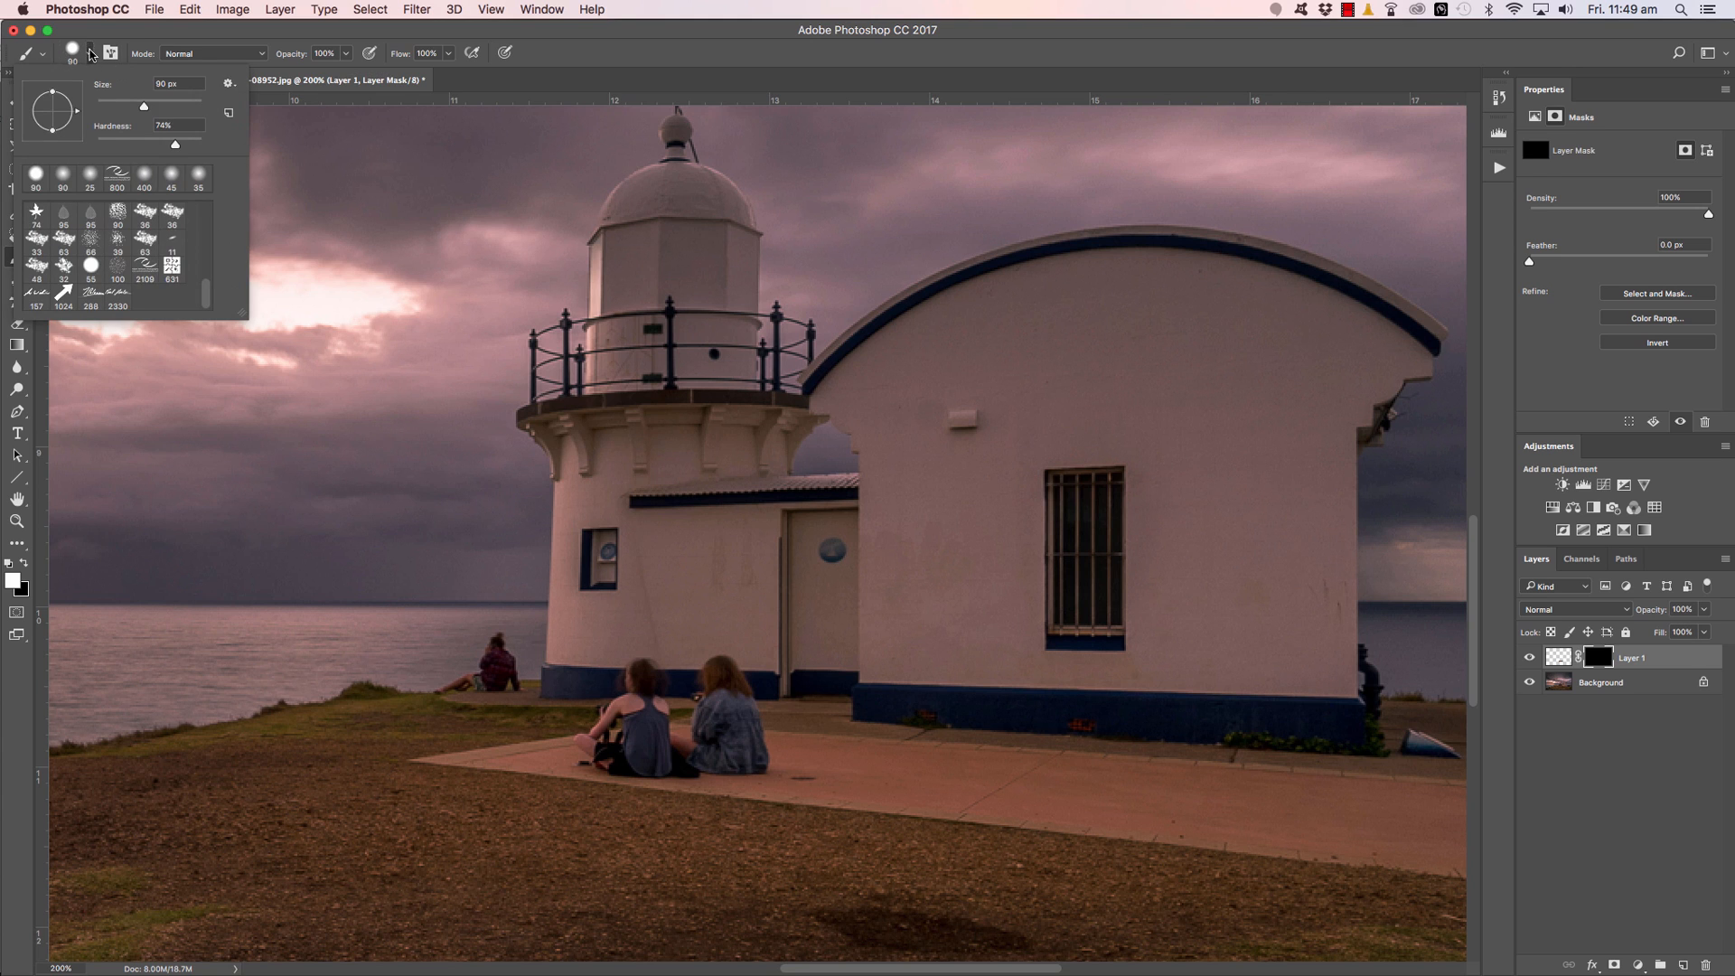
left_click_drag(154, 145, 91, 144)
left_click(573, 52)
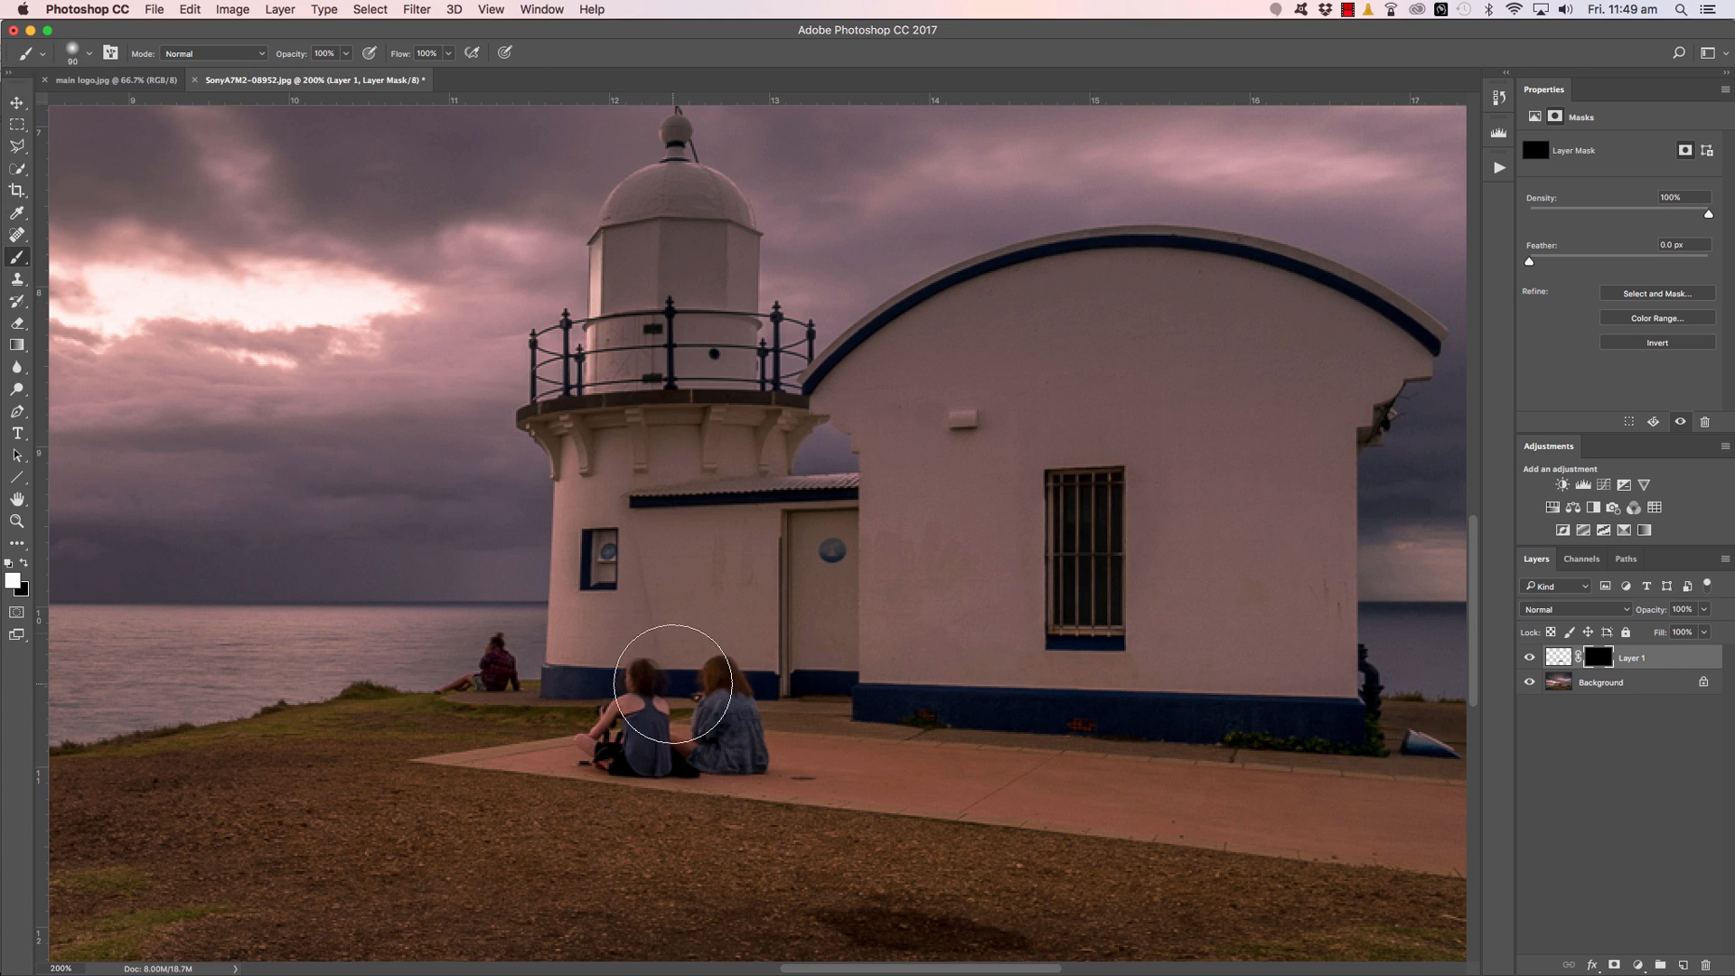
key("bracketleft")
key("bracketleft")
key("bracketleft")
key("bracketleft")
key("bracketleft")
key("bracketleft")
key("bracketleft")
mouse_move(754, 765)
left_mouse_down()
mouse_move(578, 755)
mouse_move(787, 750)
mouse_move(669, 736)
mouse_move(795, 734)
mouse_move(687, 725)
mouse_move(673, 750)
left_mouse_up()
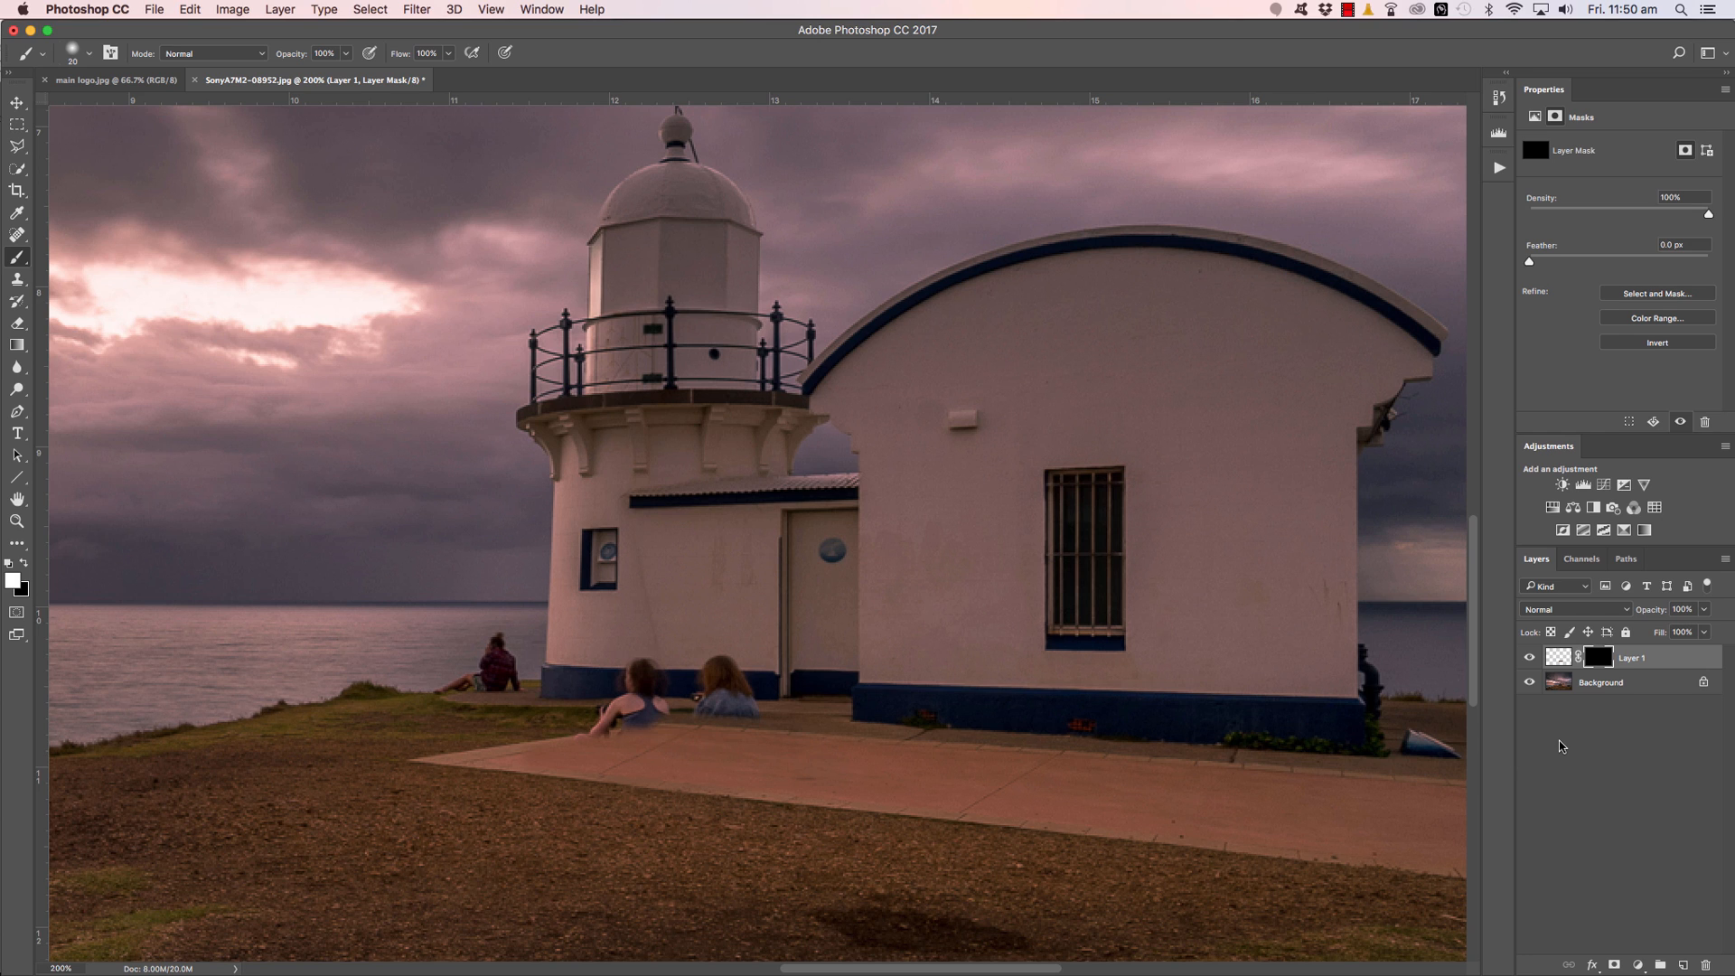
Skew the masked patch -24.49° horizontally and scale its height to 100.63%, apply the transform, and return to the Brush tool.
key("super+t")
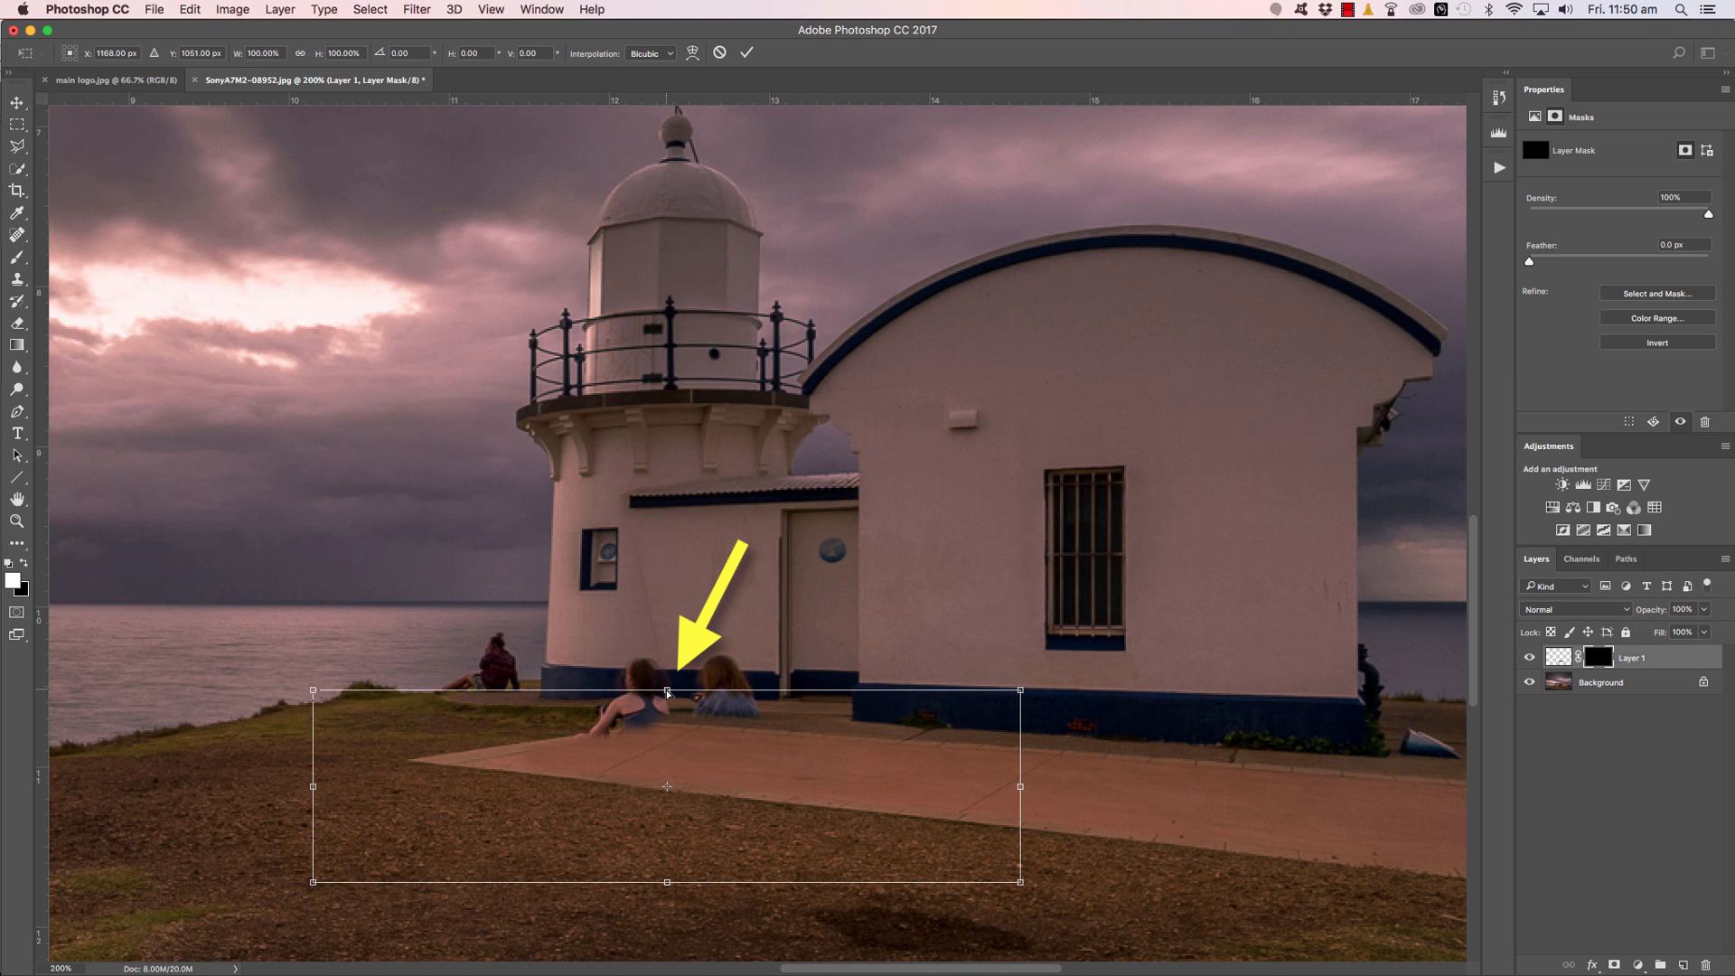
left_click_drag(667, 692, 750, 697)
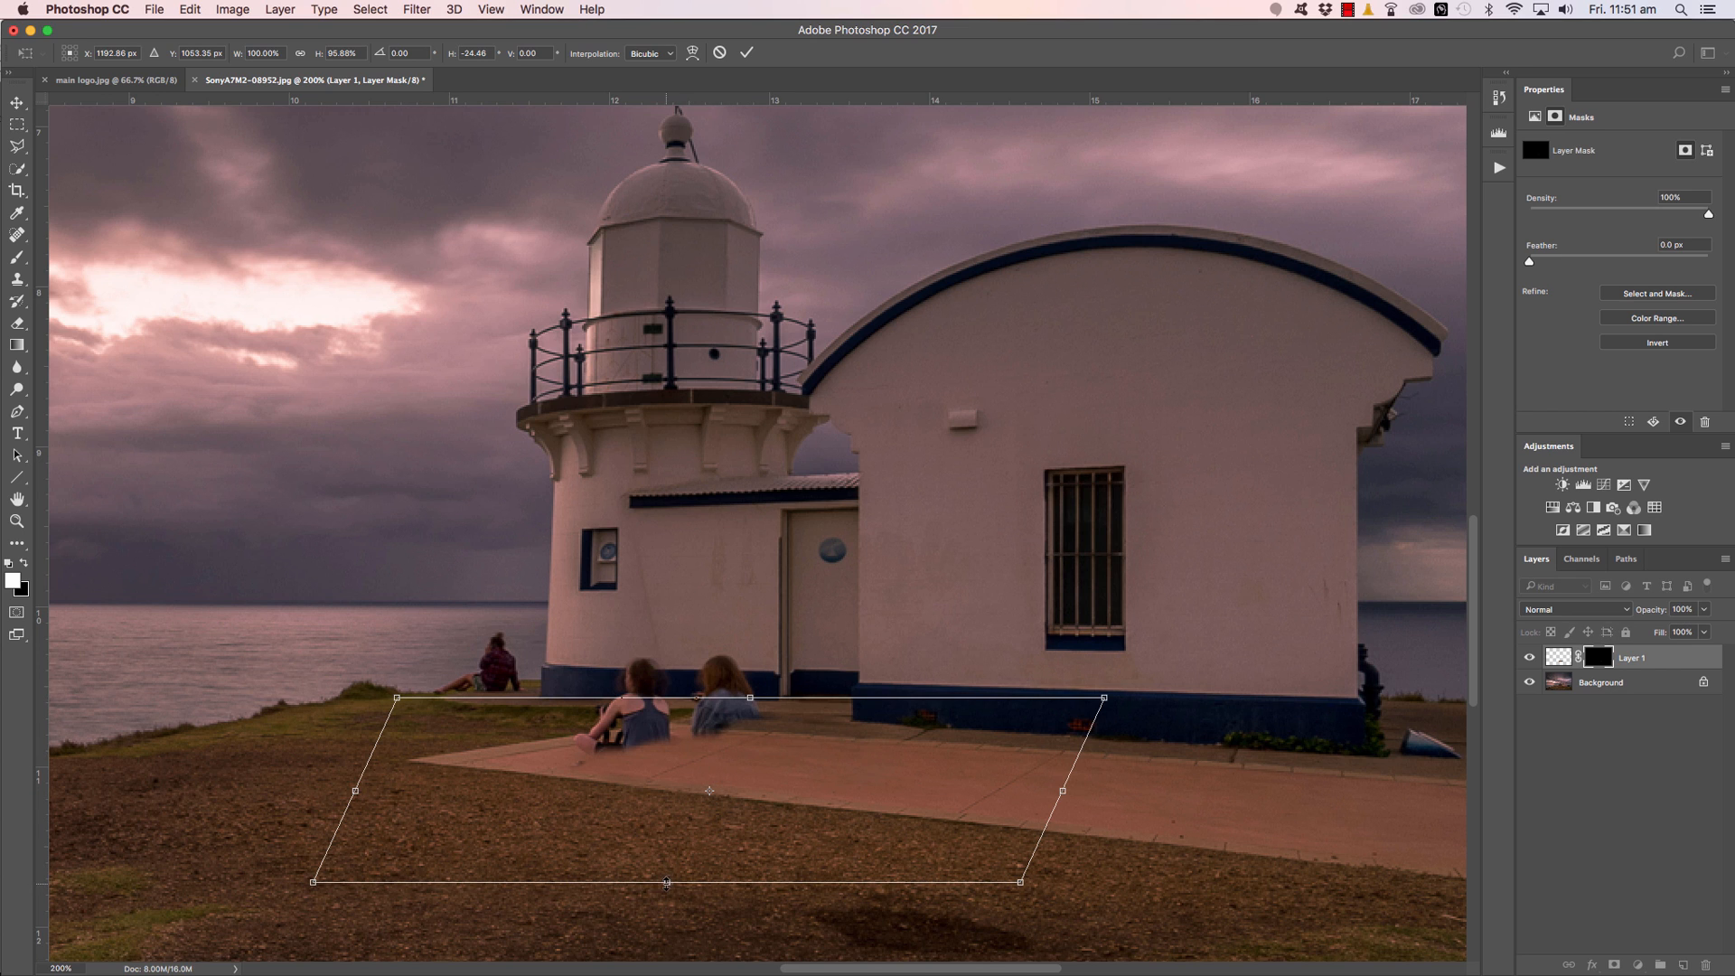
left_click_drag(665, 883, 663, 888)
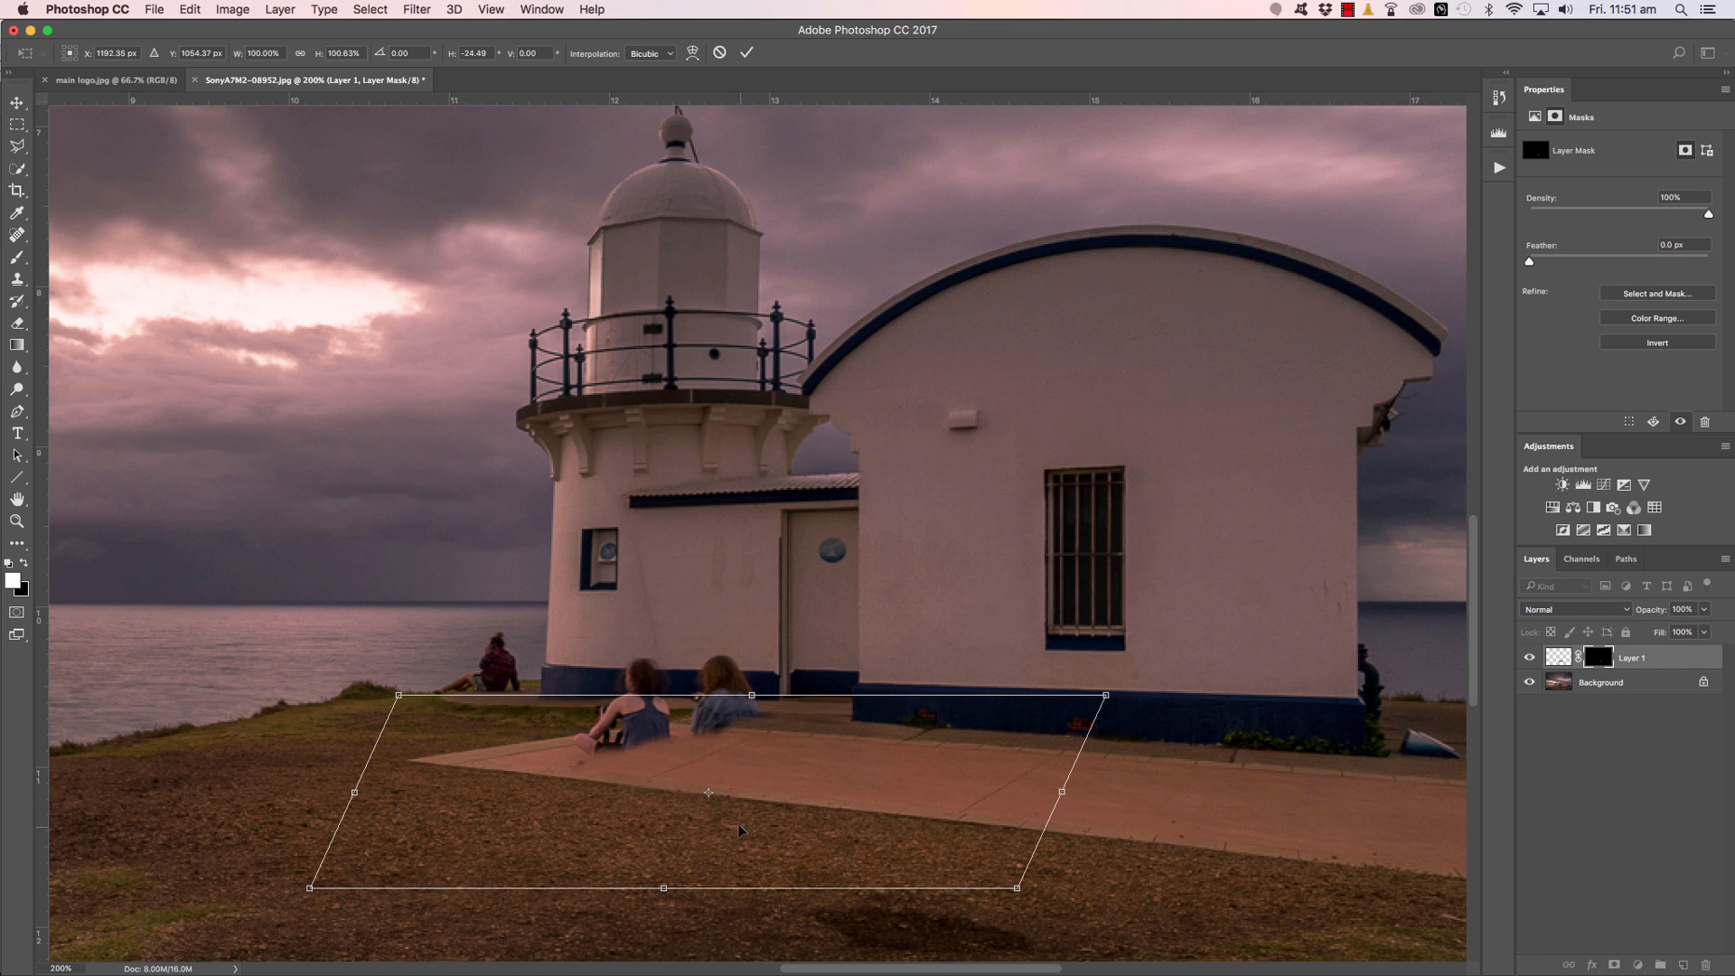
left_click(750, 55)
key("b")
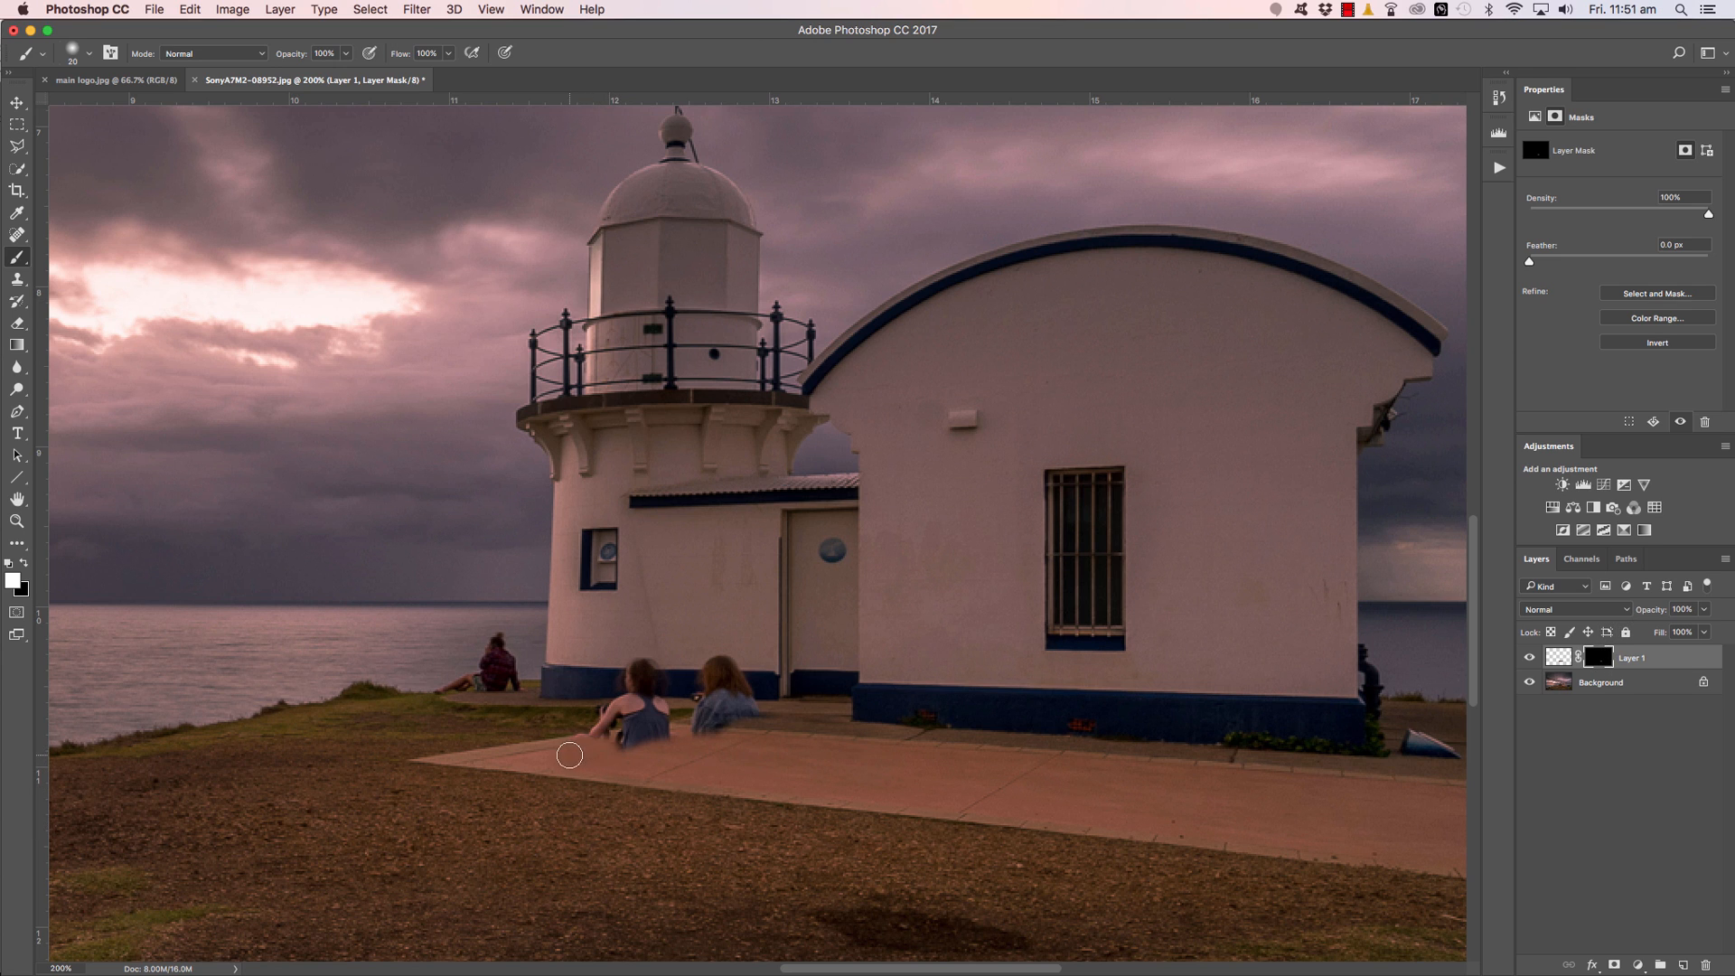
Paint white on the Layer 1 mask over the two people's lower backs, retouching the path surface just below them.
mouse_move(651, 736)
left_mouse_down()
mouse_move(725, 734)
mouse_move(698, 730)
left_mouse_up()
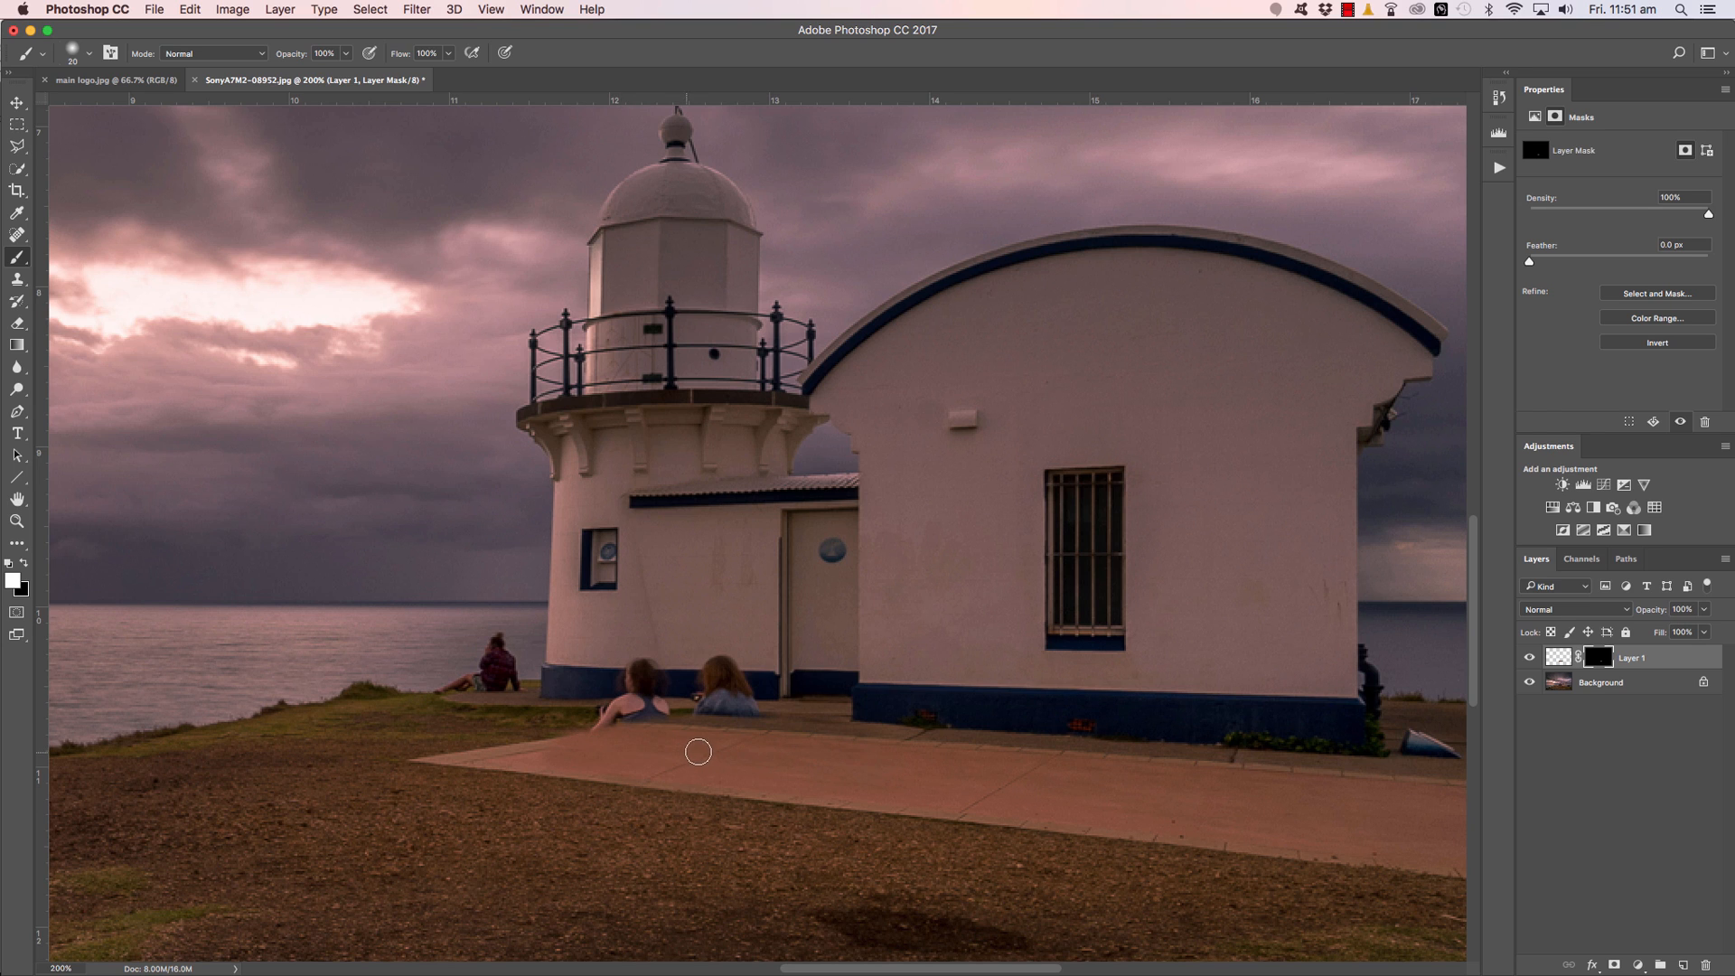
key("x")
key("x")
key("bracketleft")
key("x")
left_click_drag(586, 775, 658, 779)
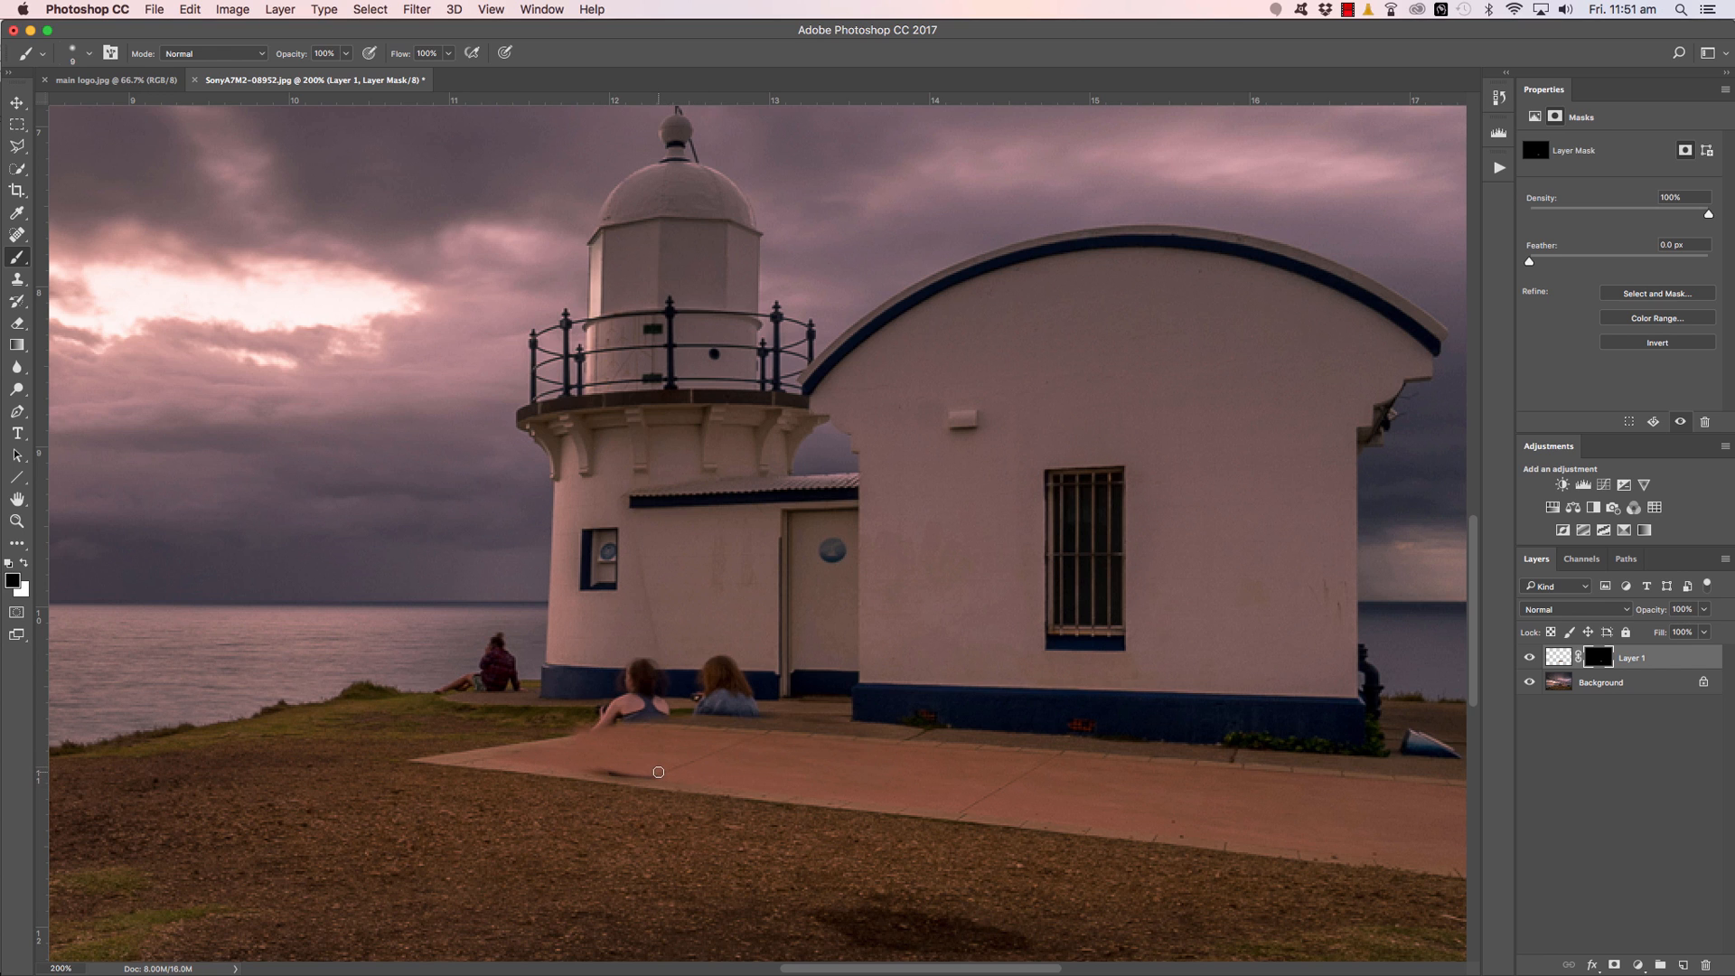
key("x")
key("bracketright")
key("bracketright")
mouse_move(634, 771)
left_mouse_down()
mouse_move(536, 759)
mouse_move(574, 763)
left_mouse_up()
Stamp all visible layers into a new layer, compare it with the layers below, and activate the Polygonal Lasso tool.
key("x")
key("super+alt+shift+e")
key("x")
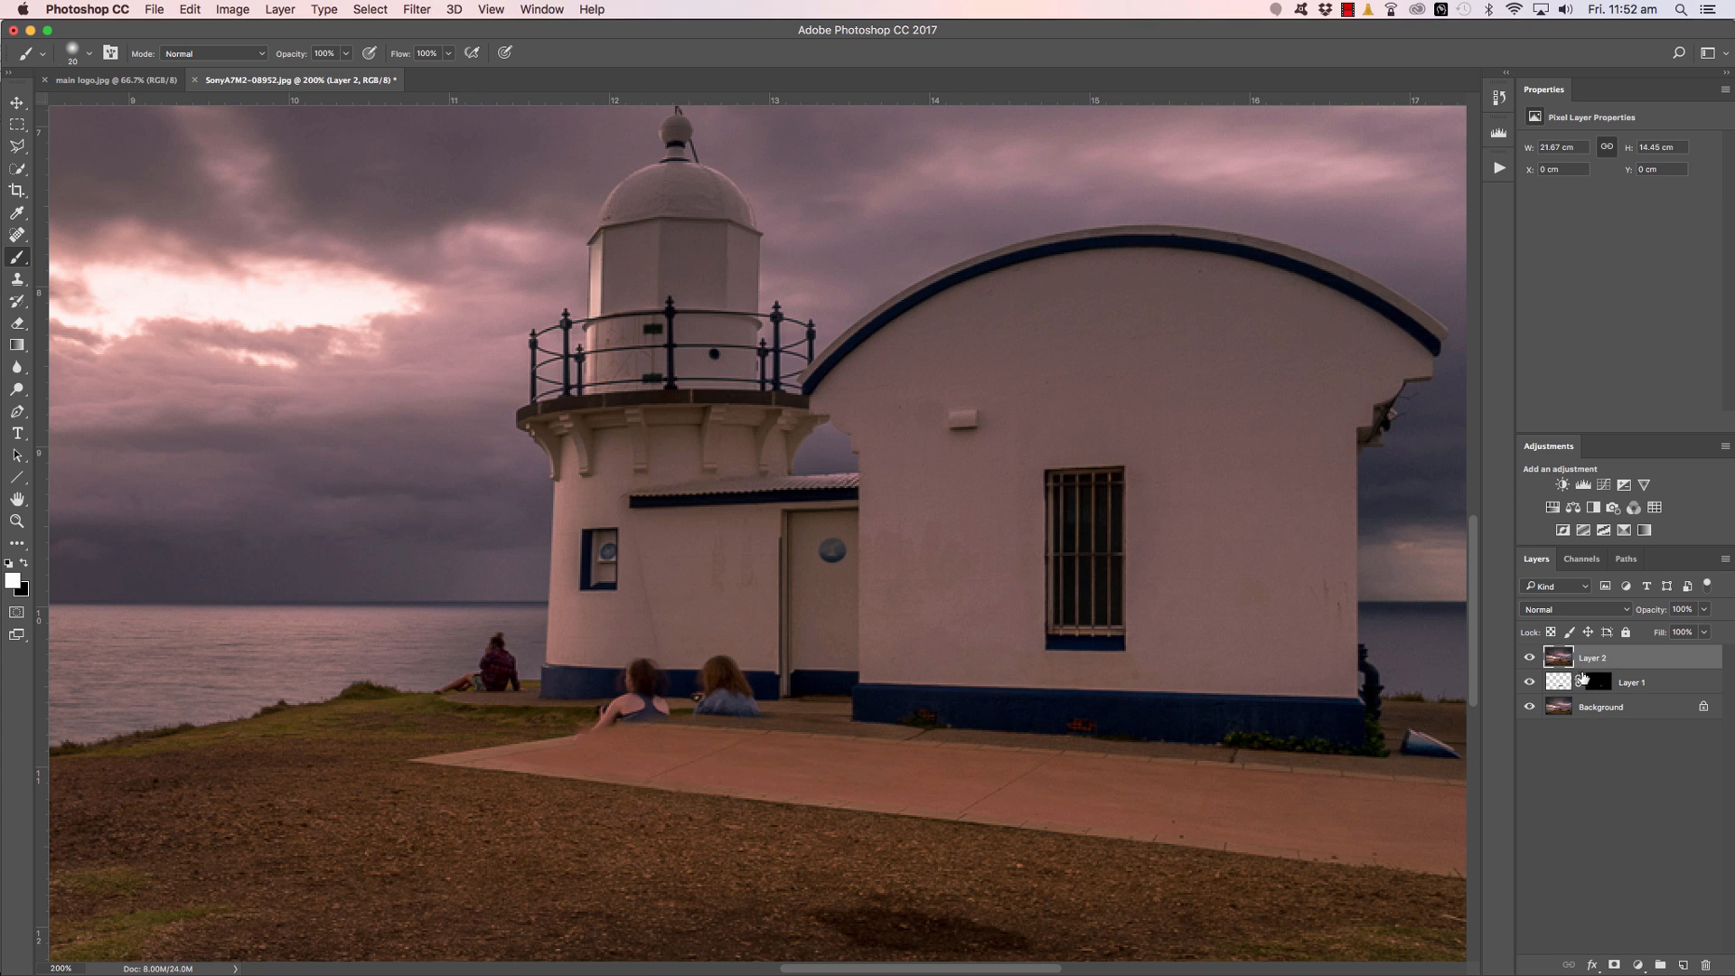
left_click_drag(1530, 688, 1529, 707)
left_click_drag(1529, 707, 1530, 689)
left_click(17, 145)
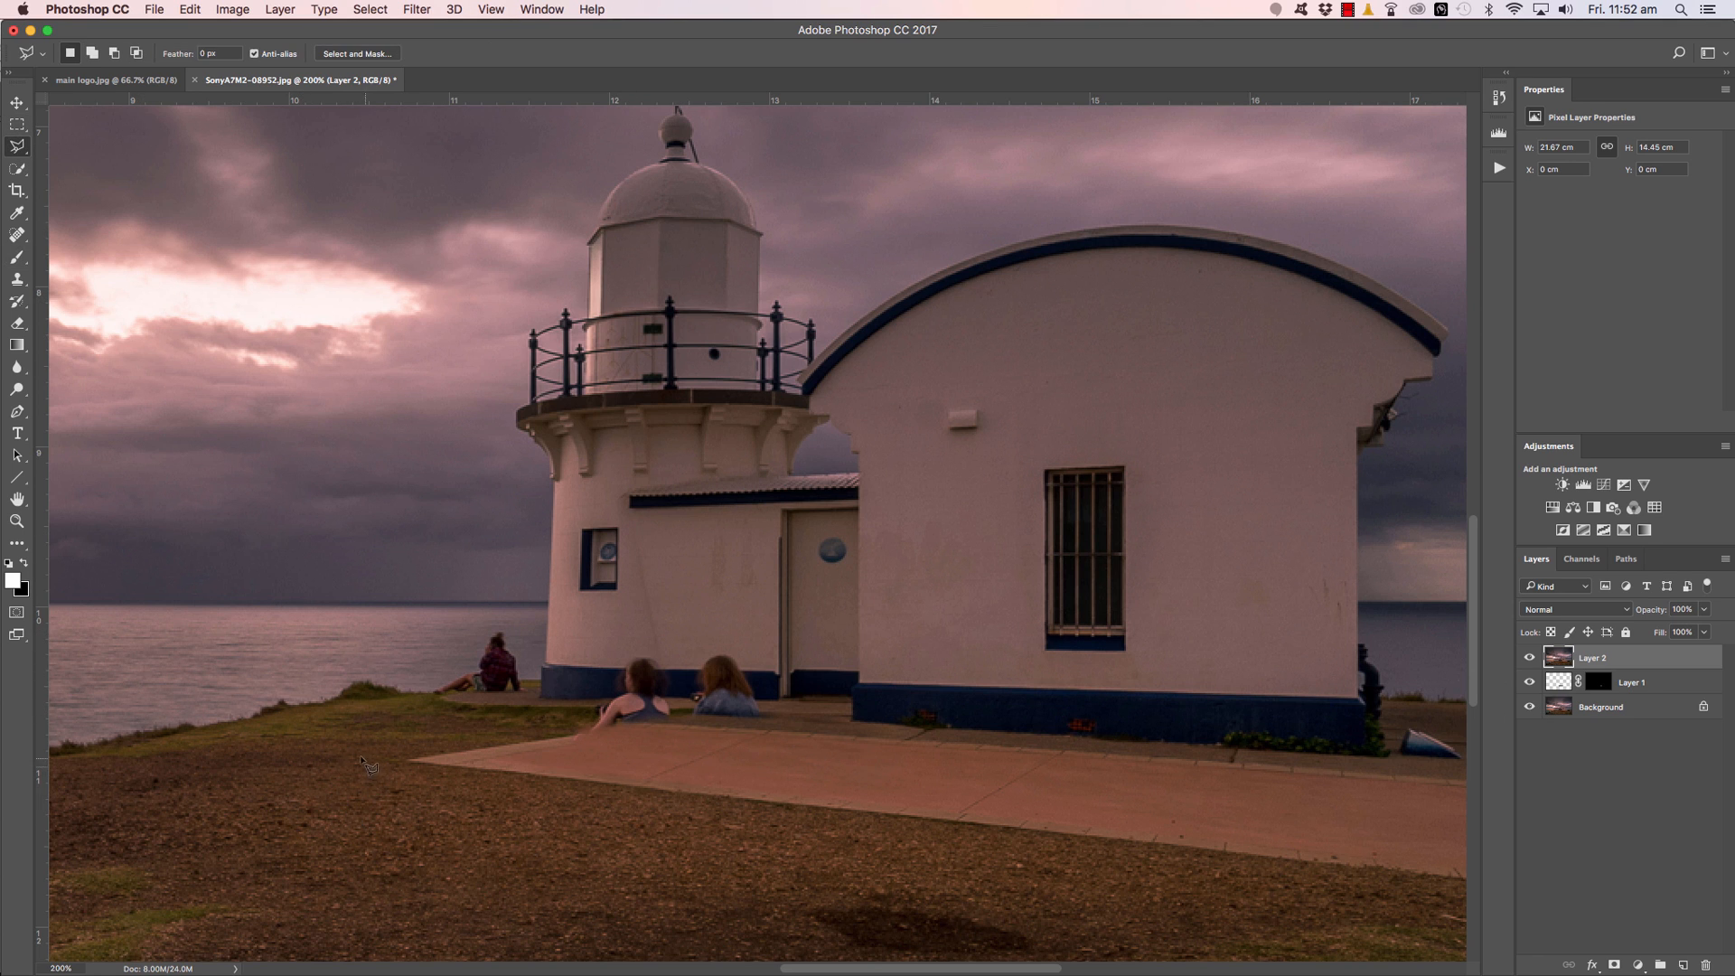
left_click(303, 747)
left_click(504, 717)
left_click(412, 841)
key("Escape")
Select the grass around the path's pointed end with the Polygonal Lasso and copy it to a new layer.
left_click(285, 733)
left_click(501, 716)
left_click(614, 764)
double_click(476, 829)
key("ctrl+j")
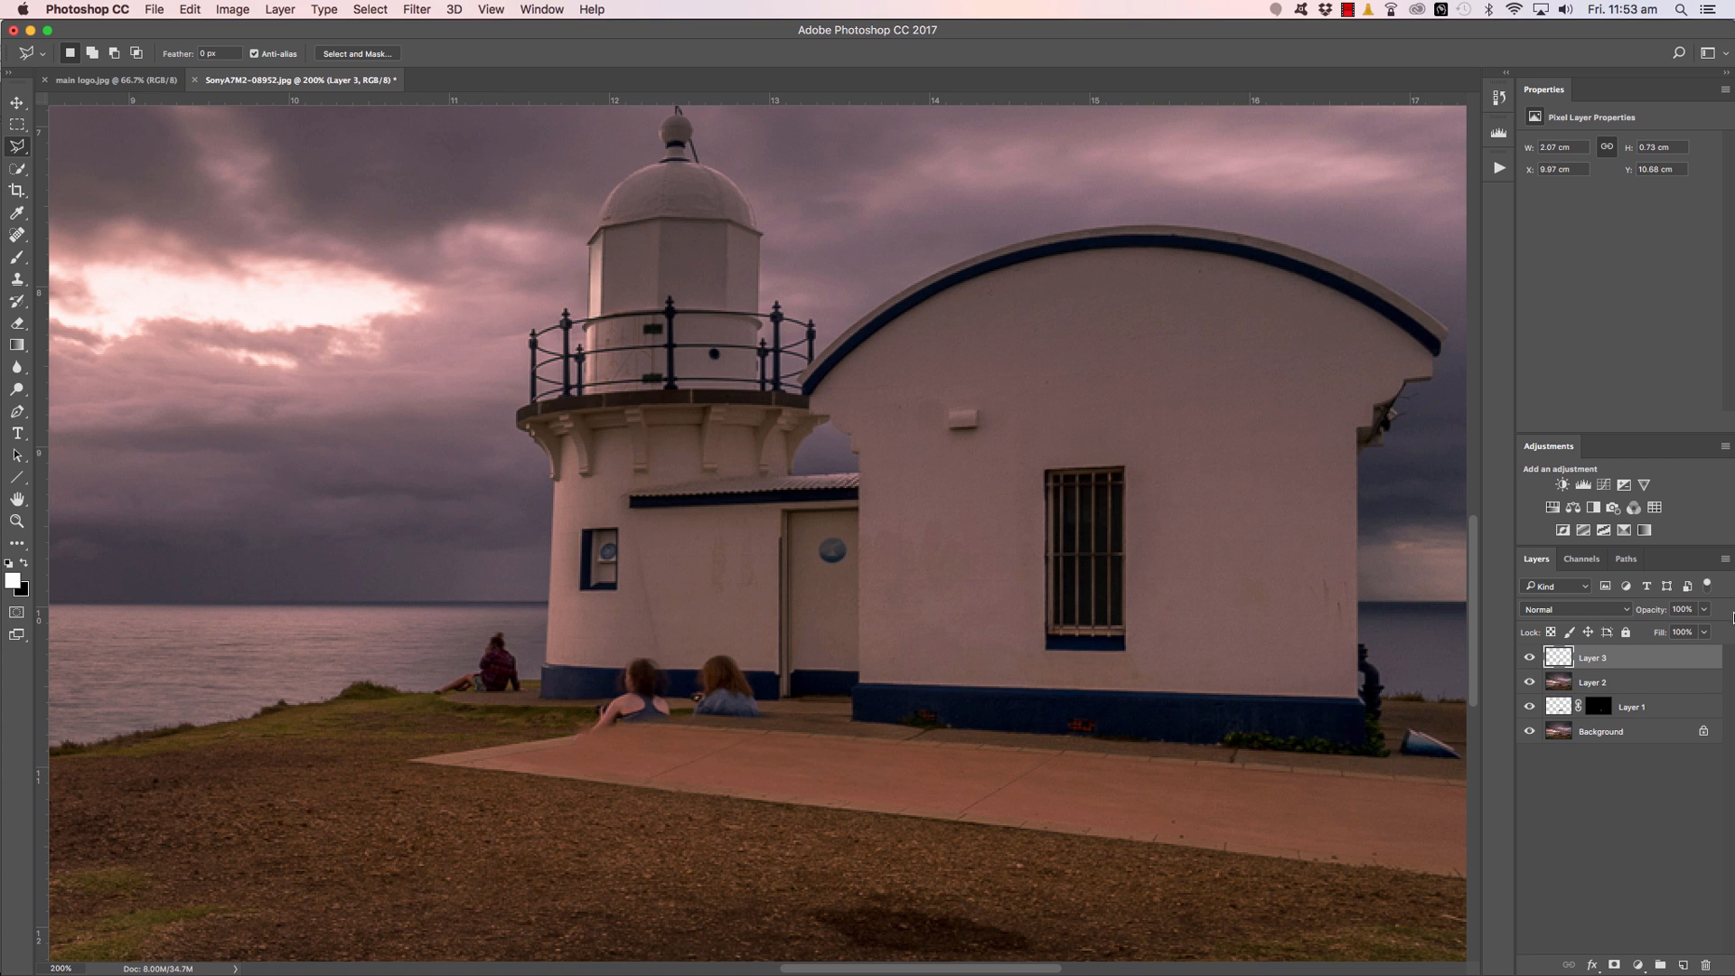
Set the grass patch's opacity to 75% and move it in Free Transform over the left person's arm beside the path.
left_click(1704, 609)
left_click(1686, 631)
key("ctrl+t")
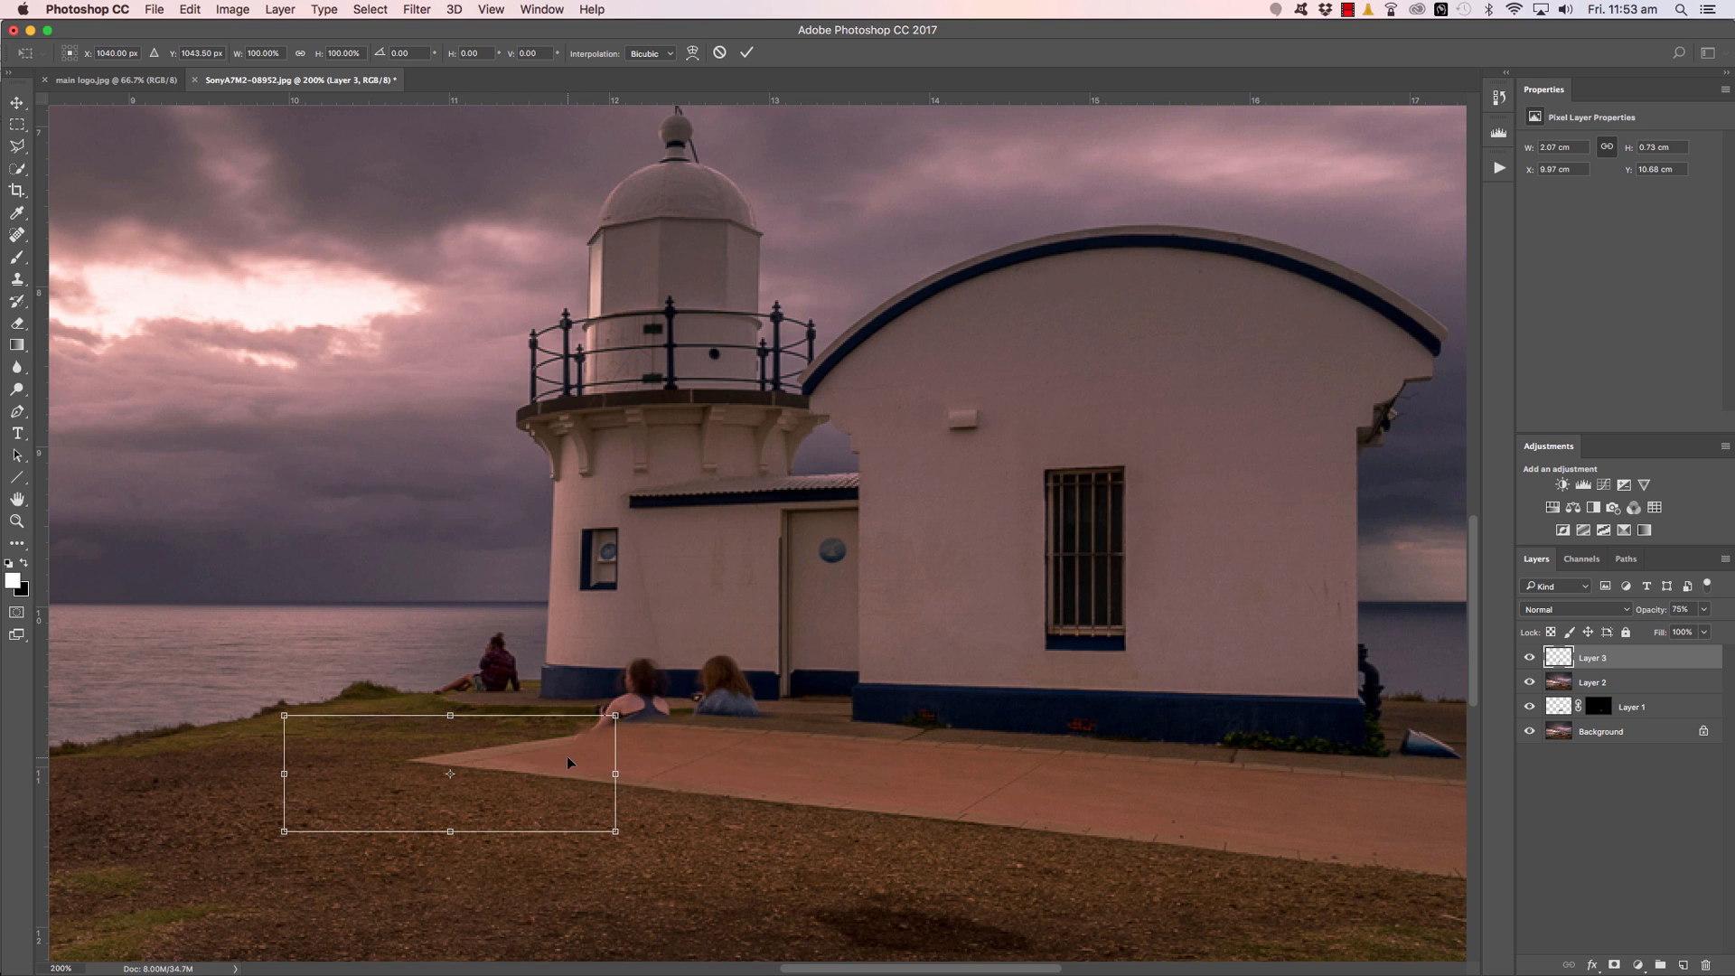
left_click_drag(566, 756, 674, 741)
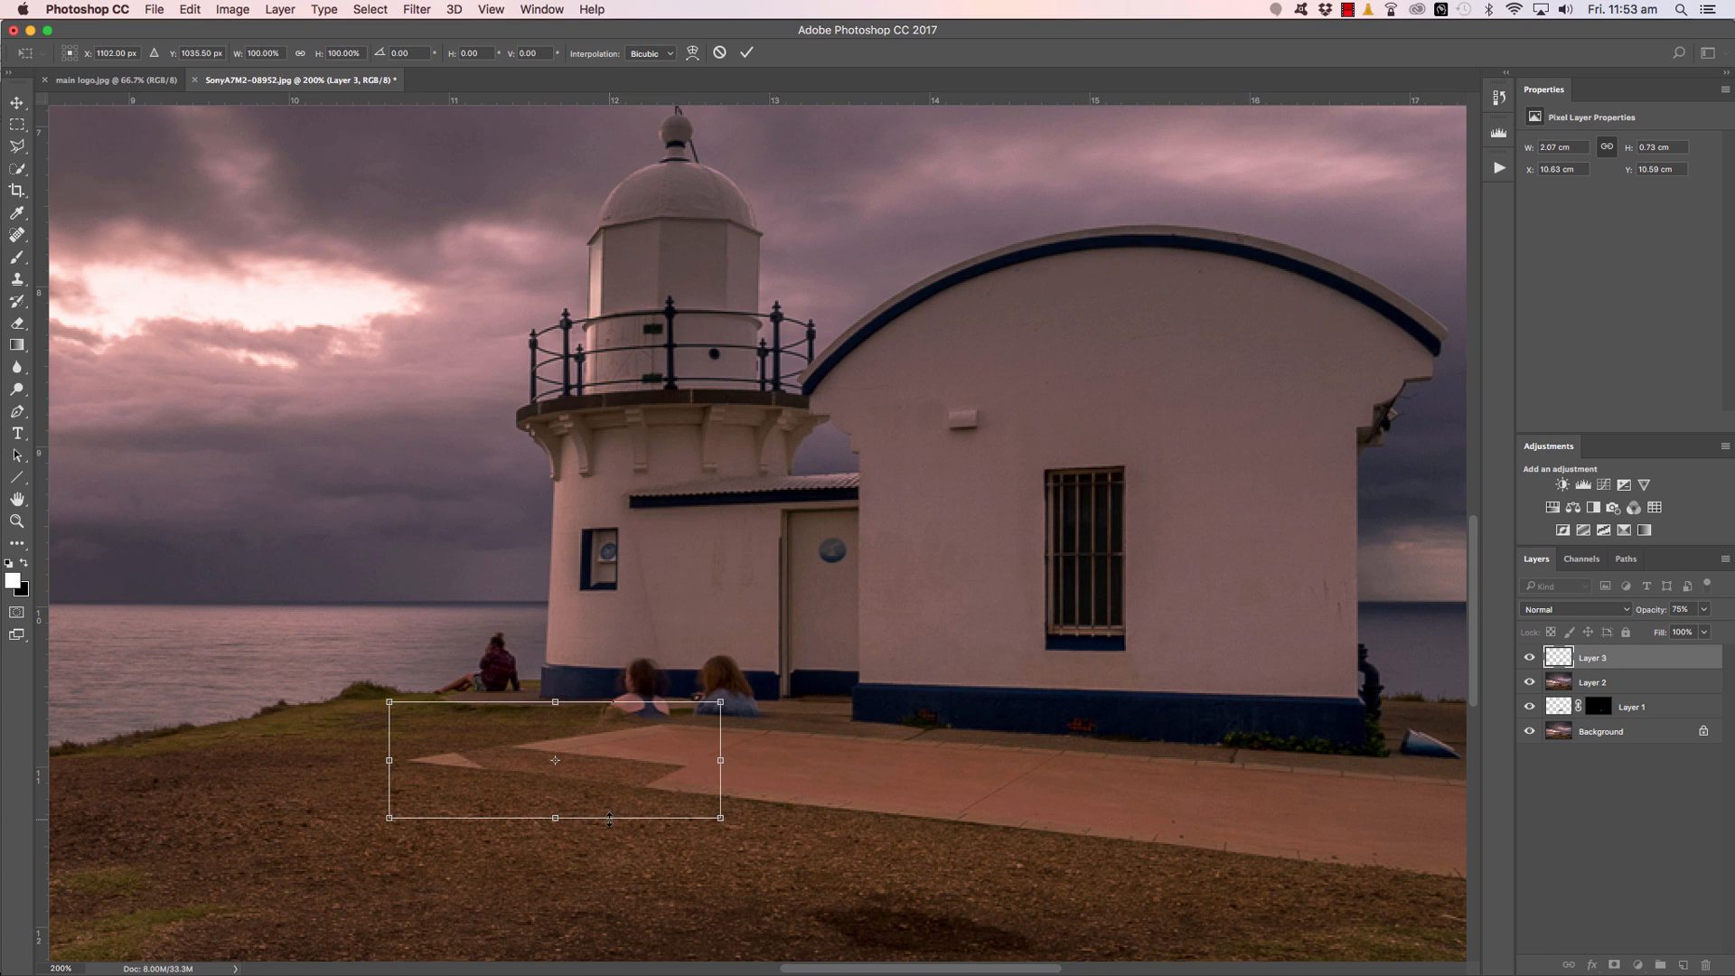
Scale the grass patch's height to about 84%, nudge it down and right, skew its upper-right corner slightly, and apply the transform.
left_click_drag(608, 819, 606, 799)
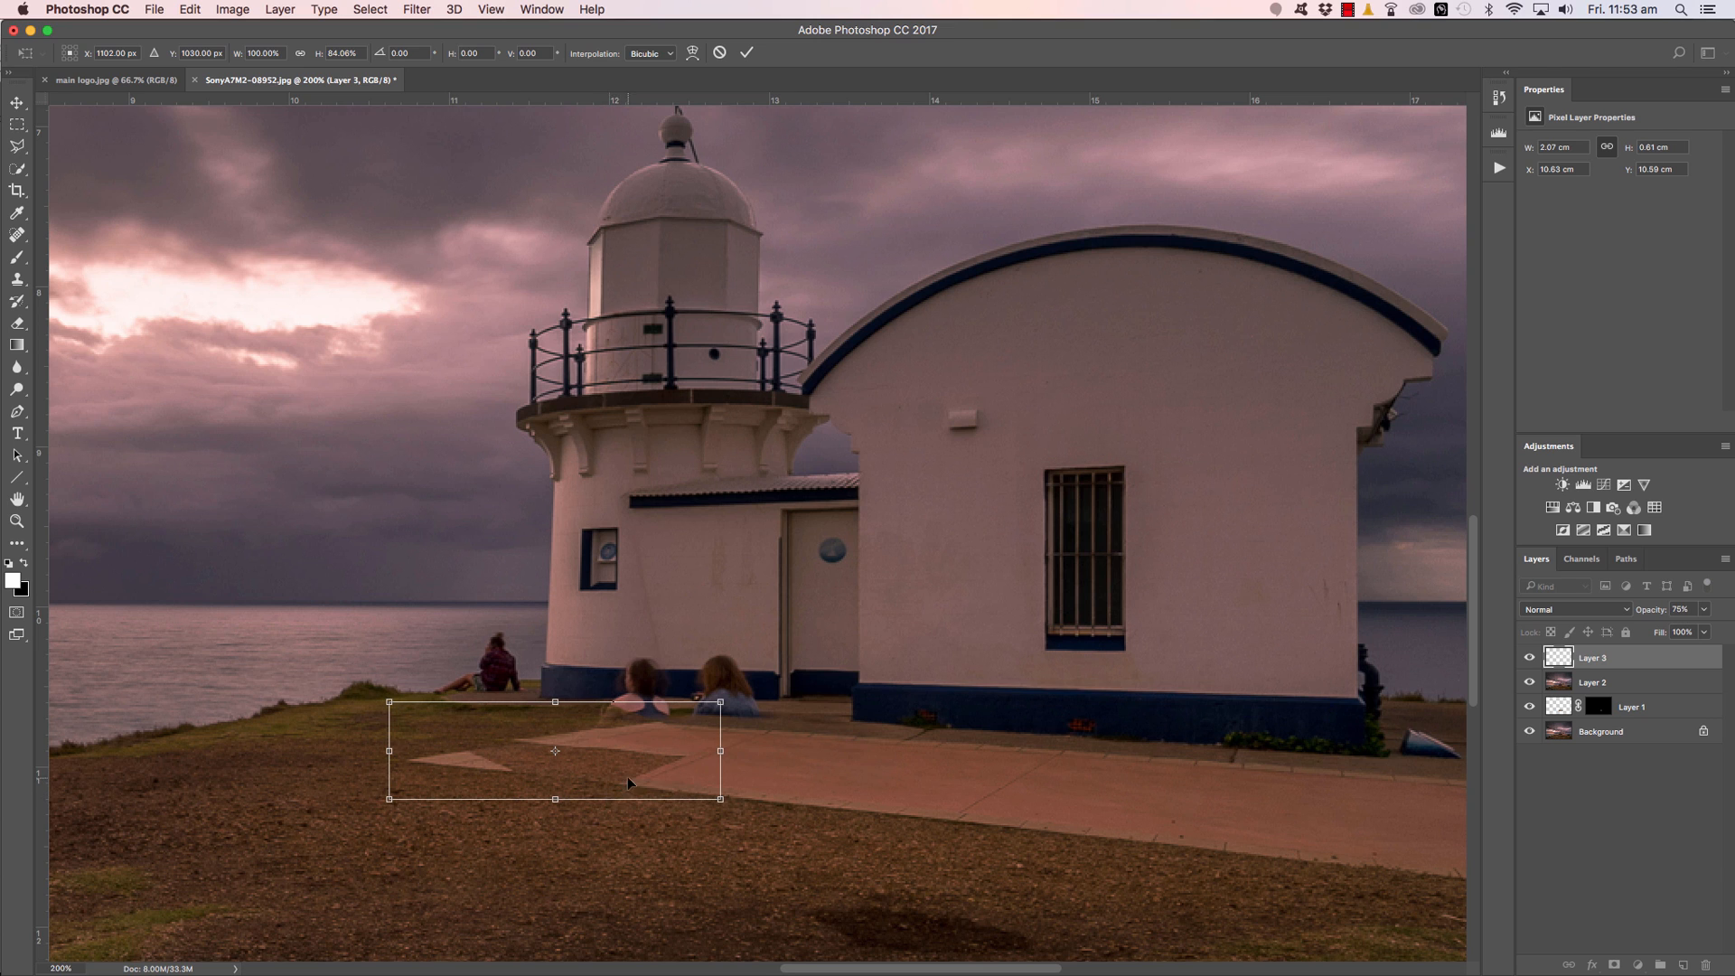
key("Down")
key("Down")
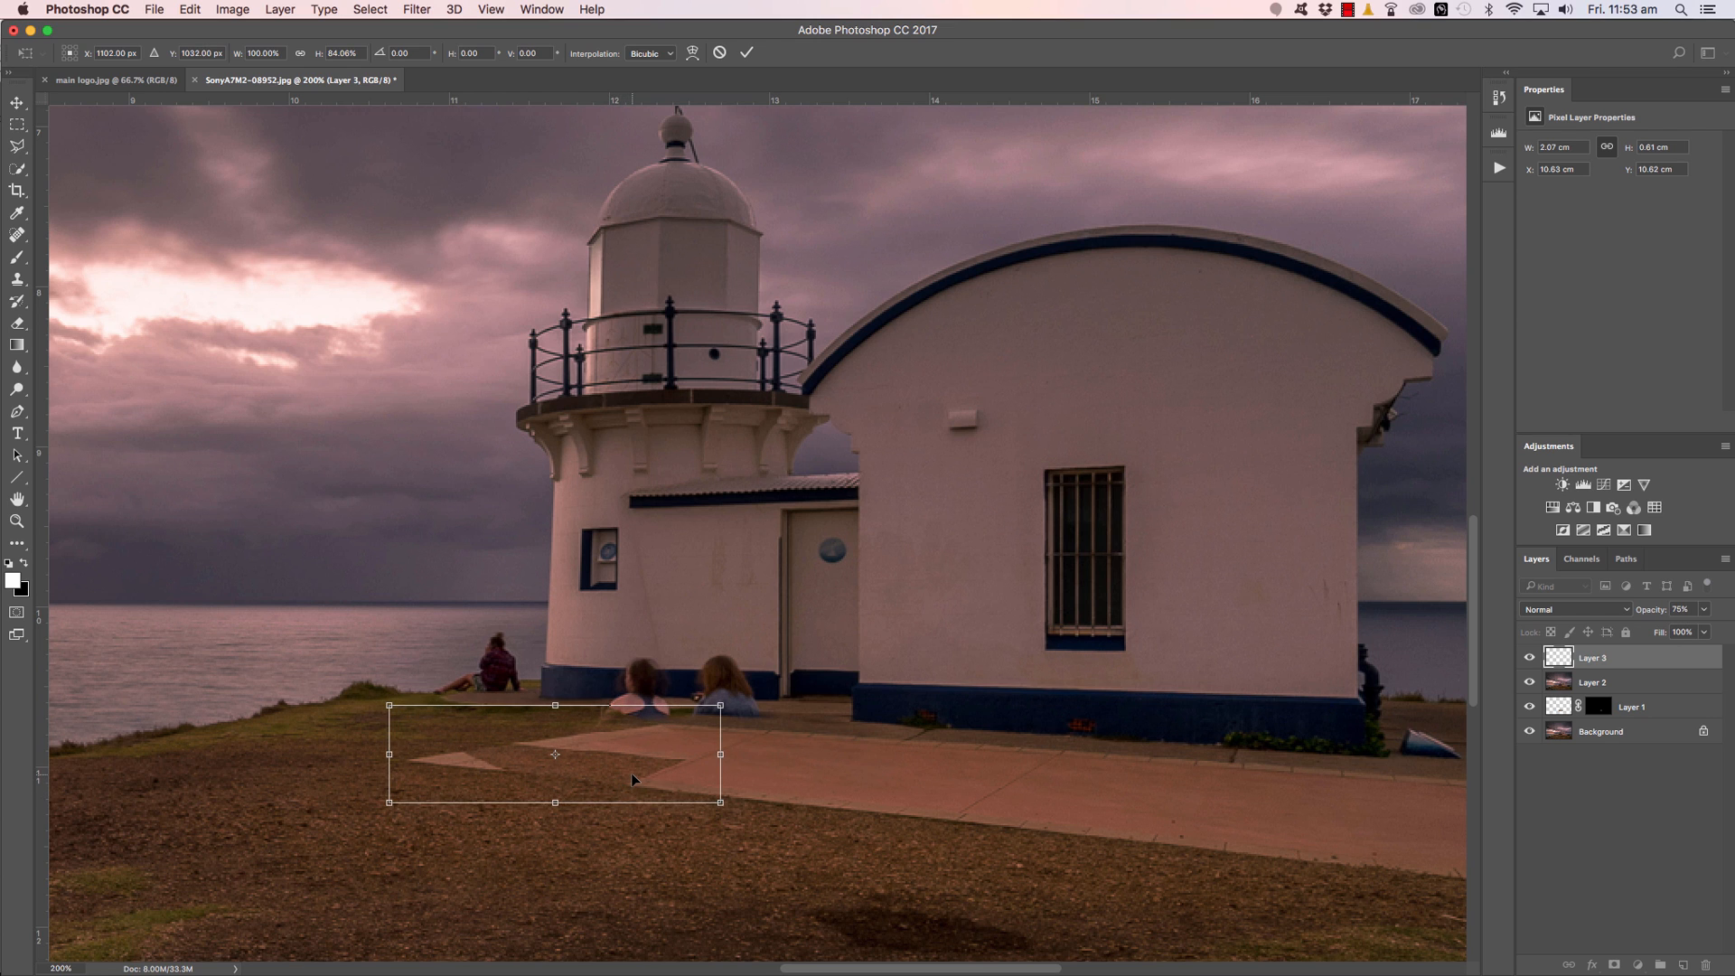
key("Right")
left_click_drag(721, 706, 718, 708)
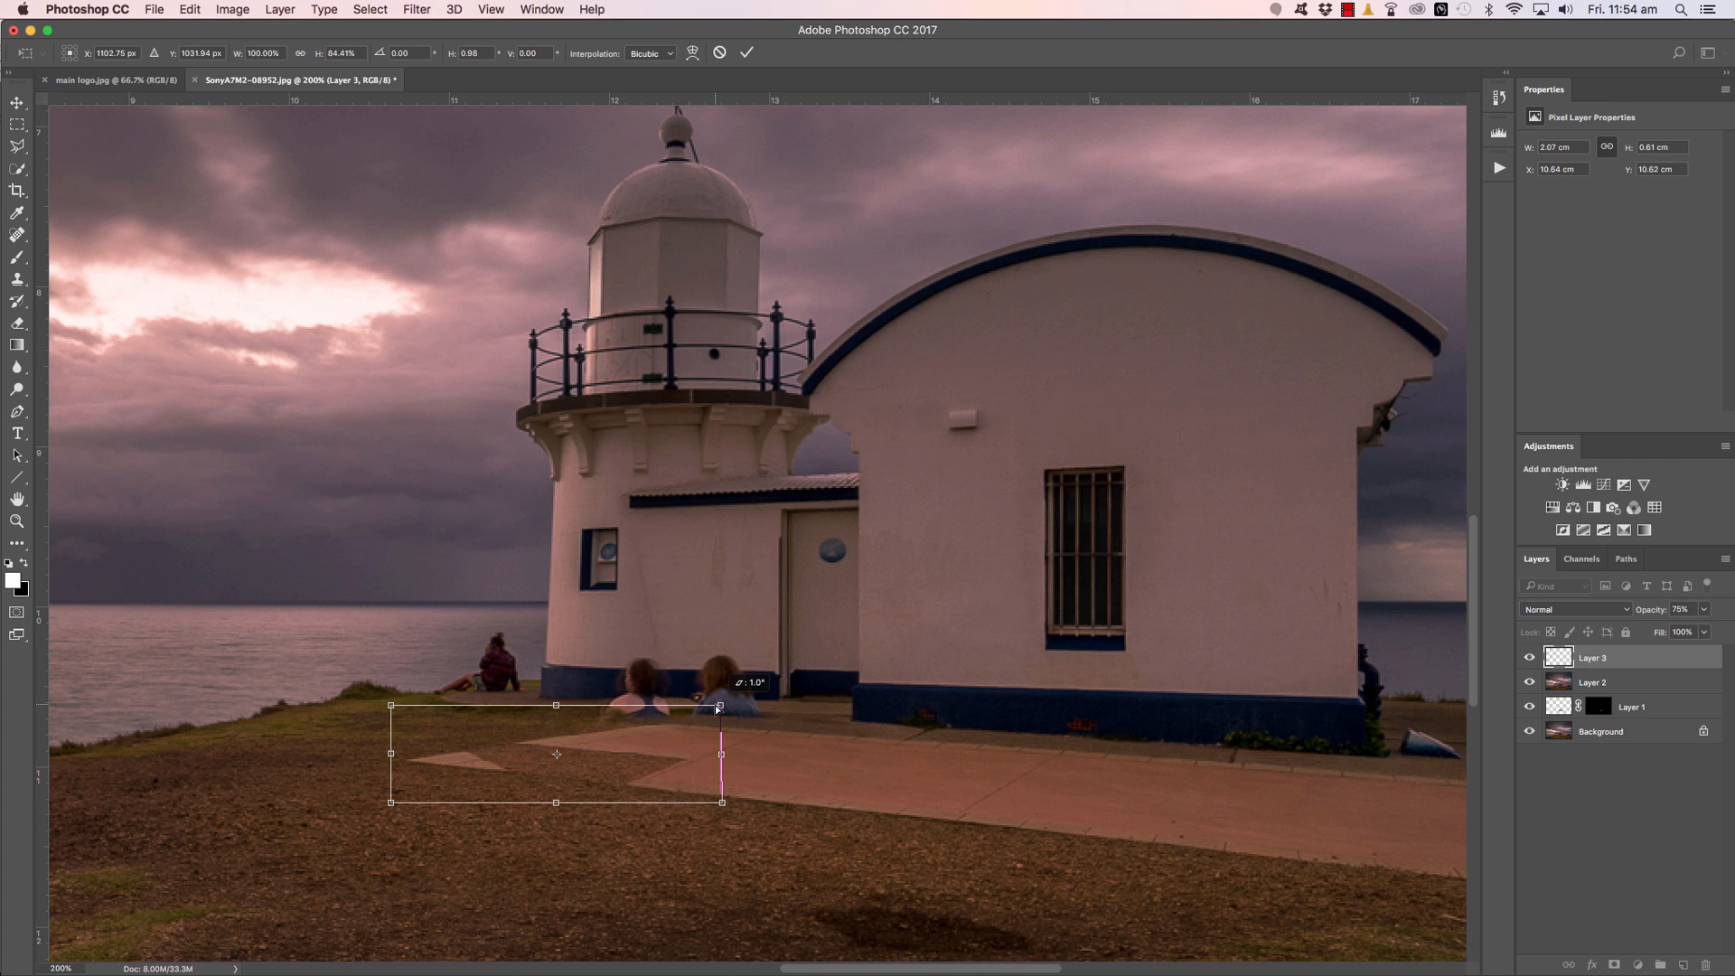
left_click_drag(718, 709, 718, 710)
left_click(749, 53)
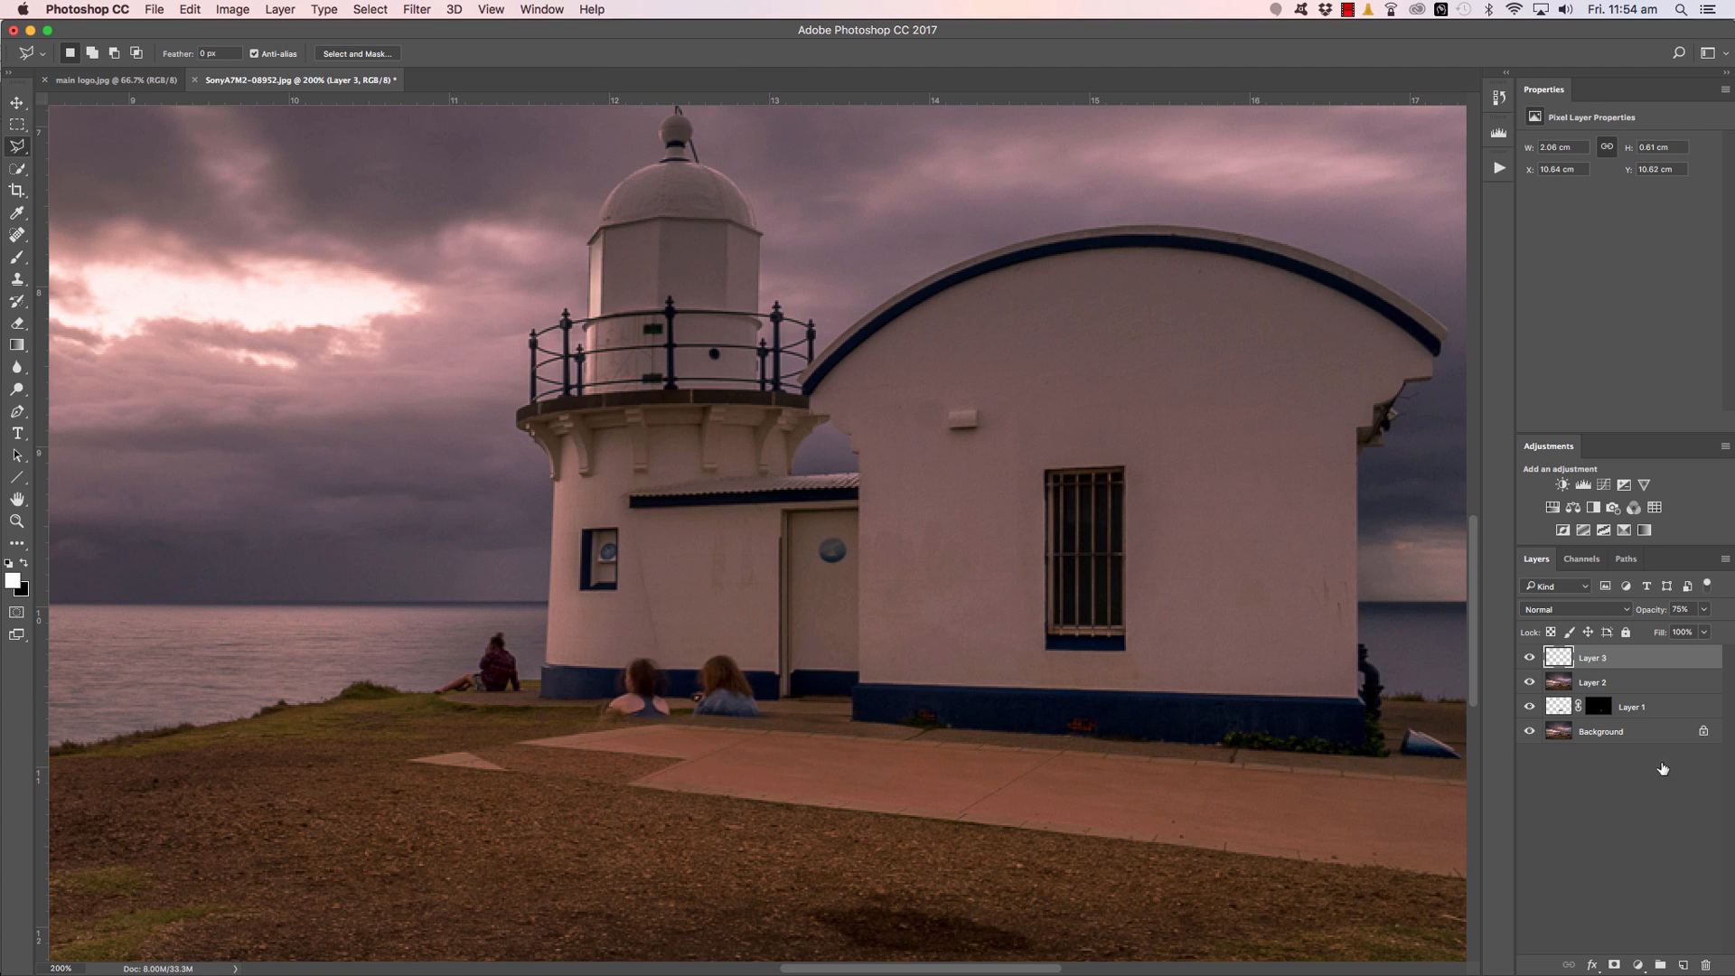
Restore the grass patch's opacity to 100% and add a layer mask inverted to black.
left_click(1703, 611)
left_click_drag(1704, 622, 1723, 629)
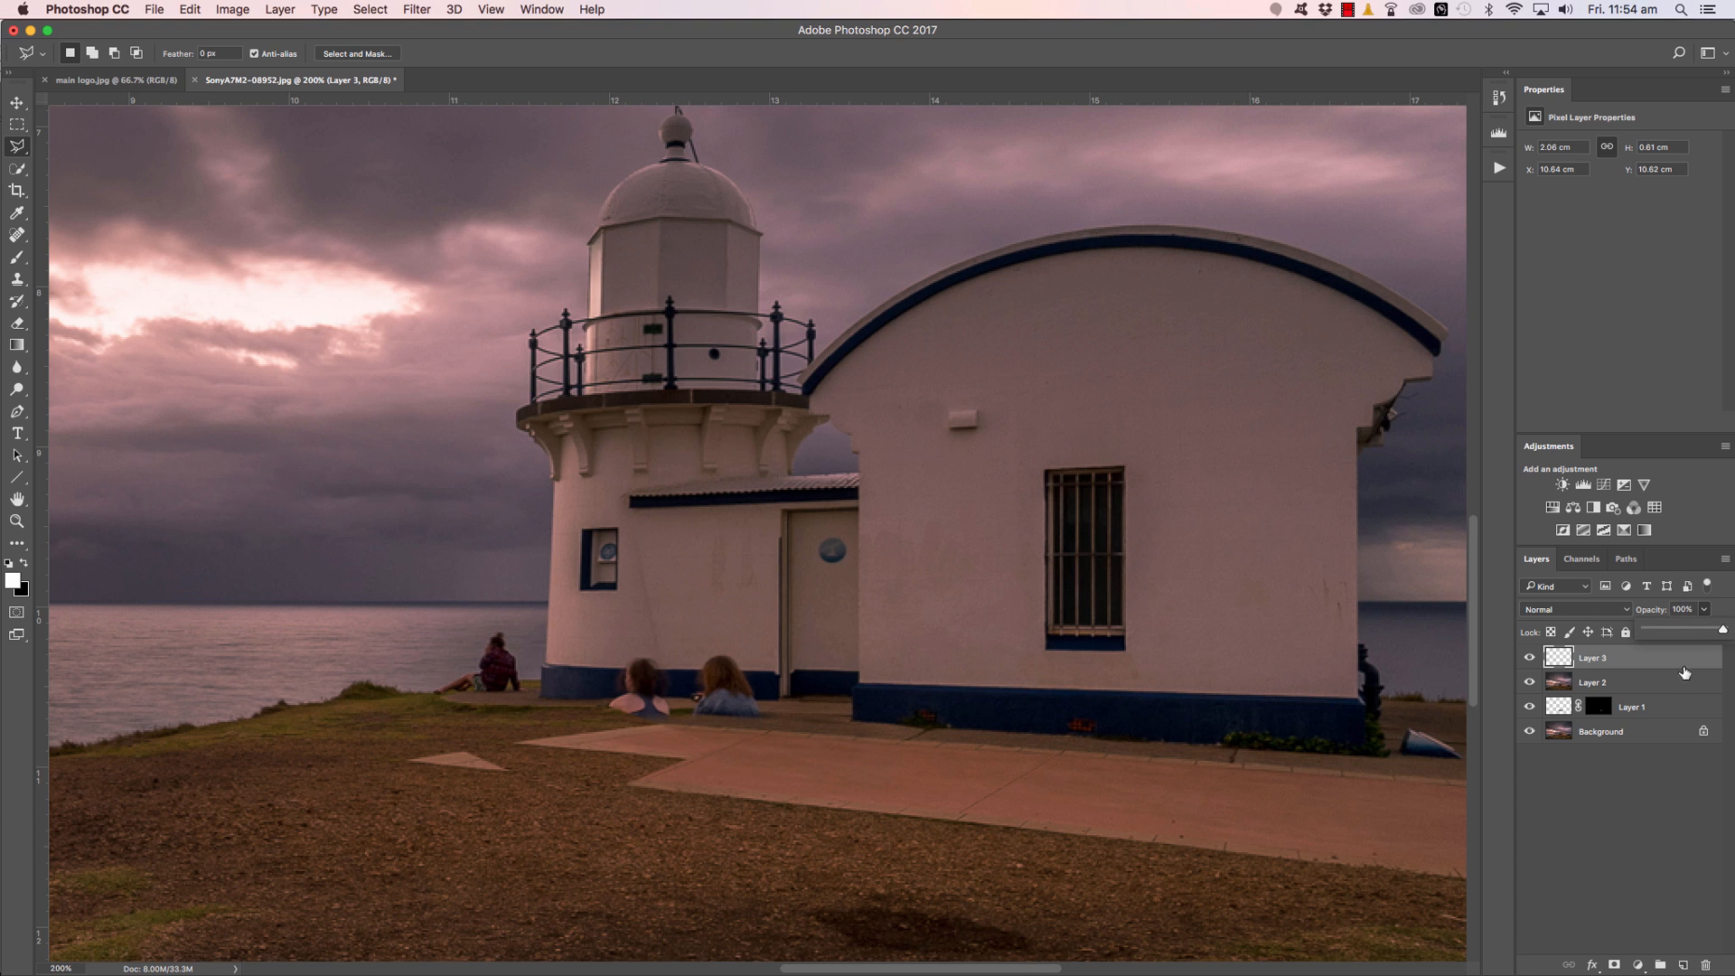
left_click(1614, 965)
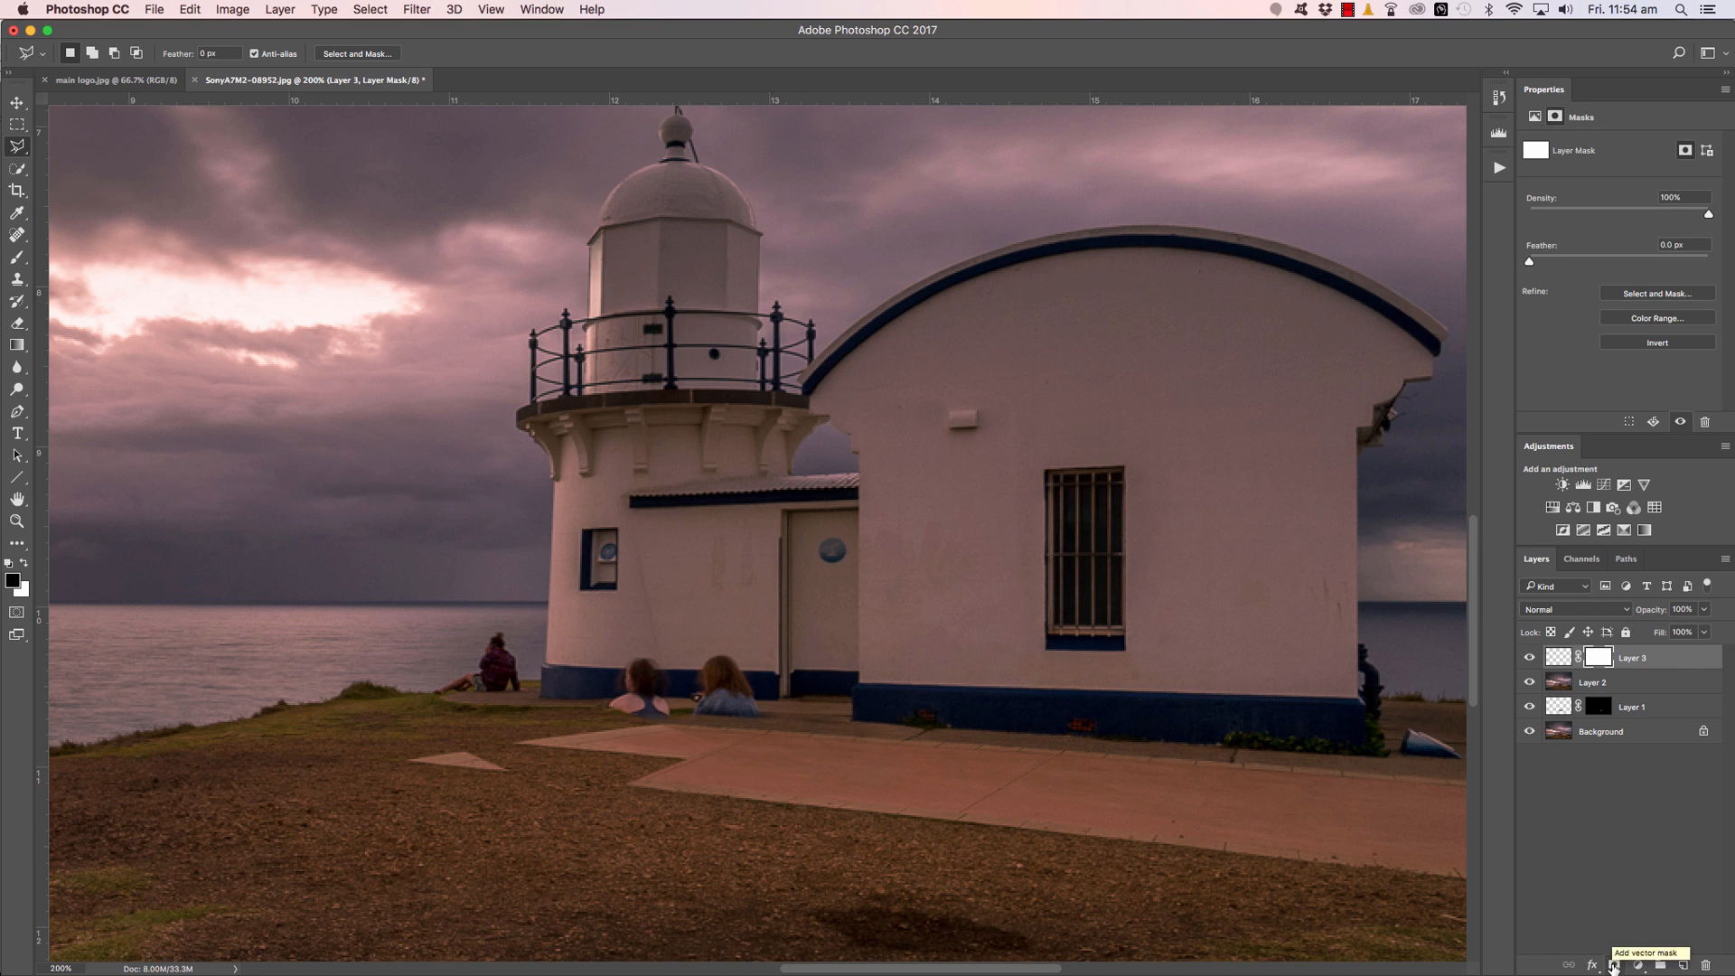
key("super+i")
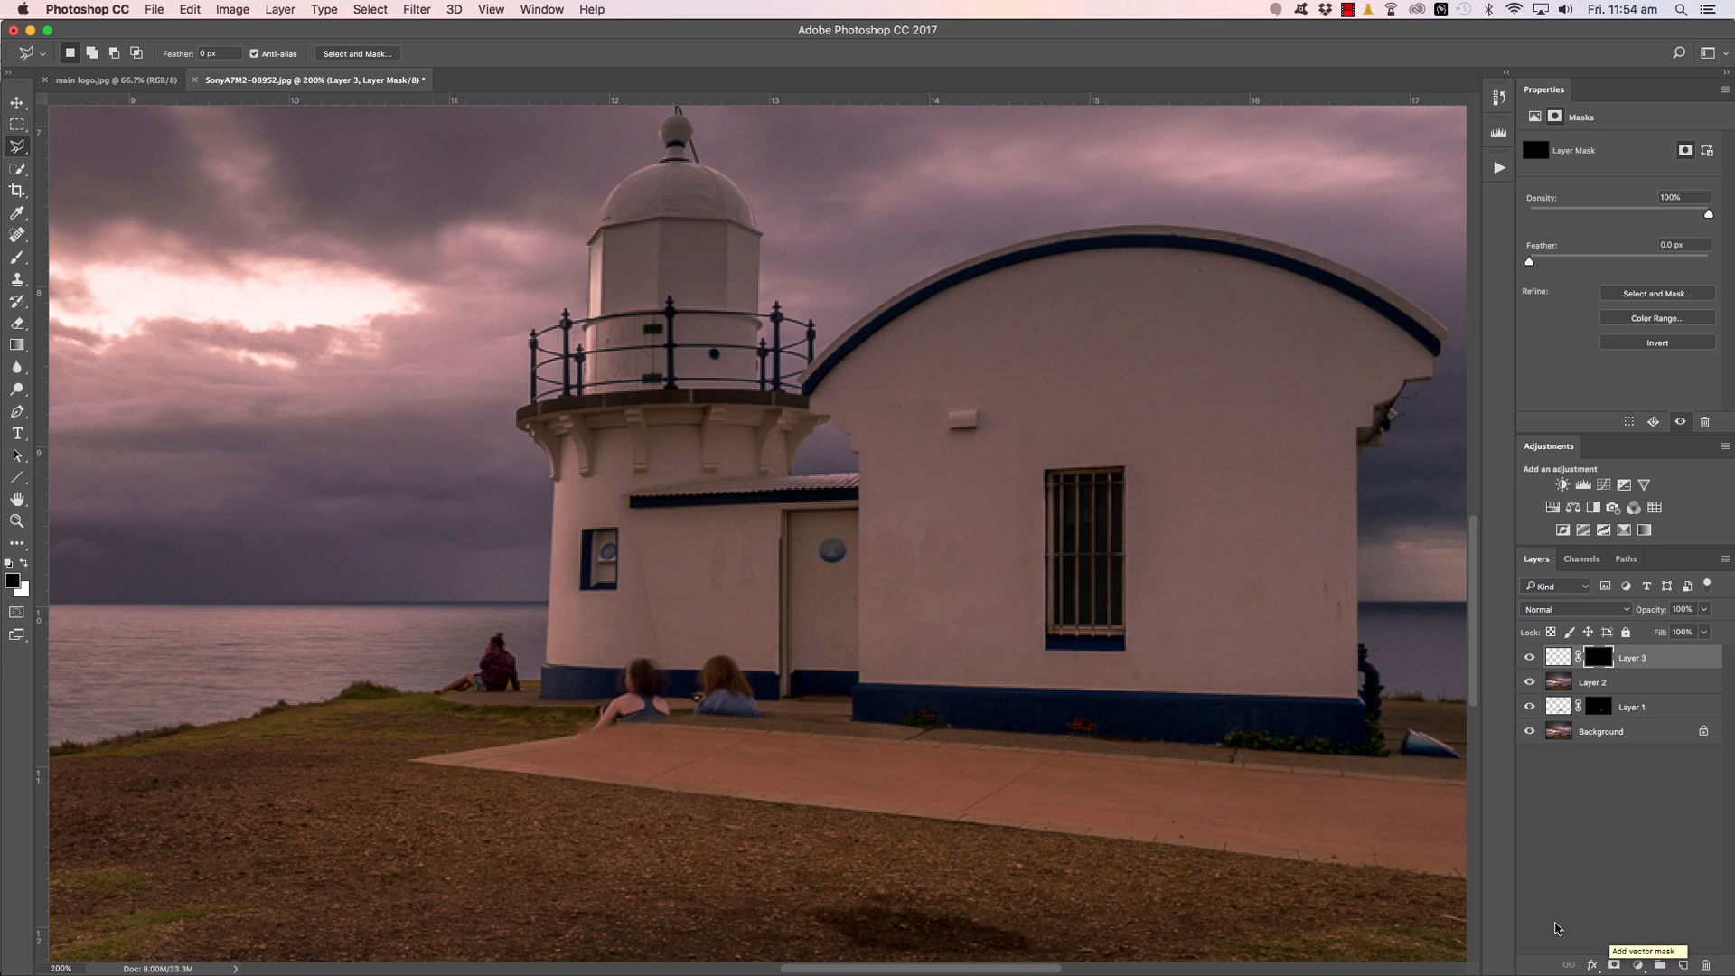
Paint white on the grass patch's mask with a small soft brush over the left person's arm and lower back.
key("b")
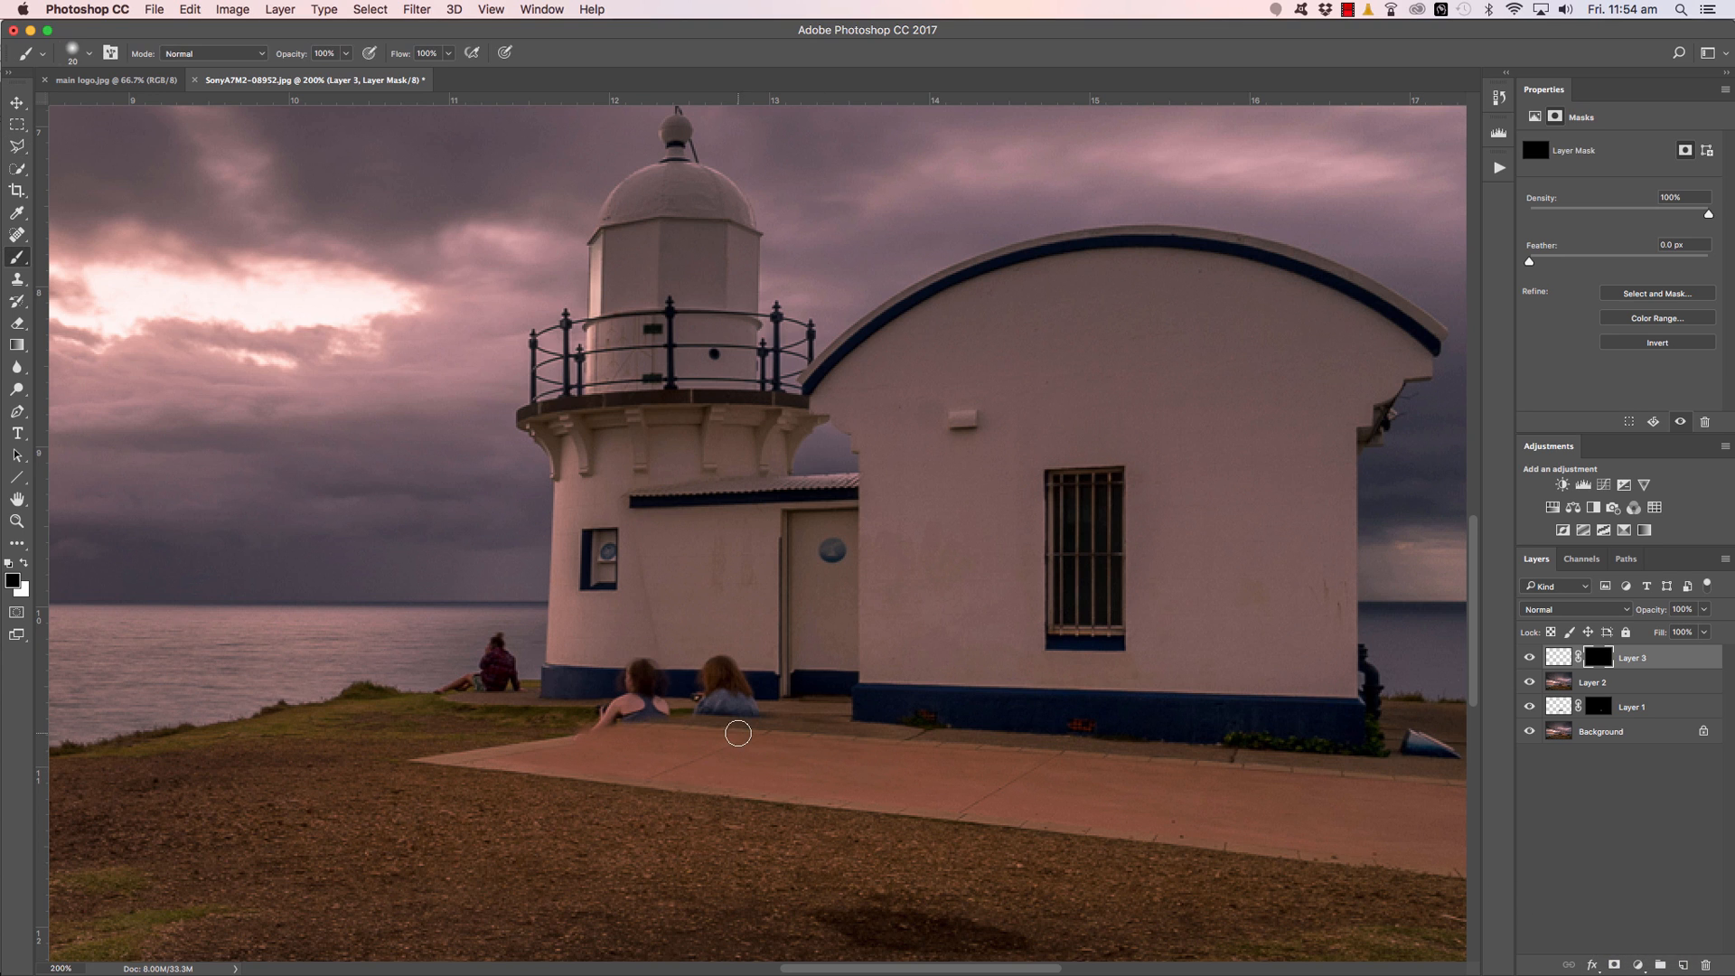
left_click(25, 563)
key("bracketleft")
left_click_drag(634, 734, 648, 726)
key("bracketleft")
key("bracketleft")
key("bracketleft")
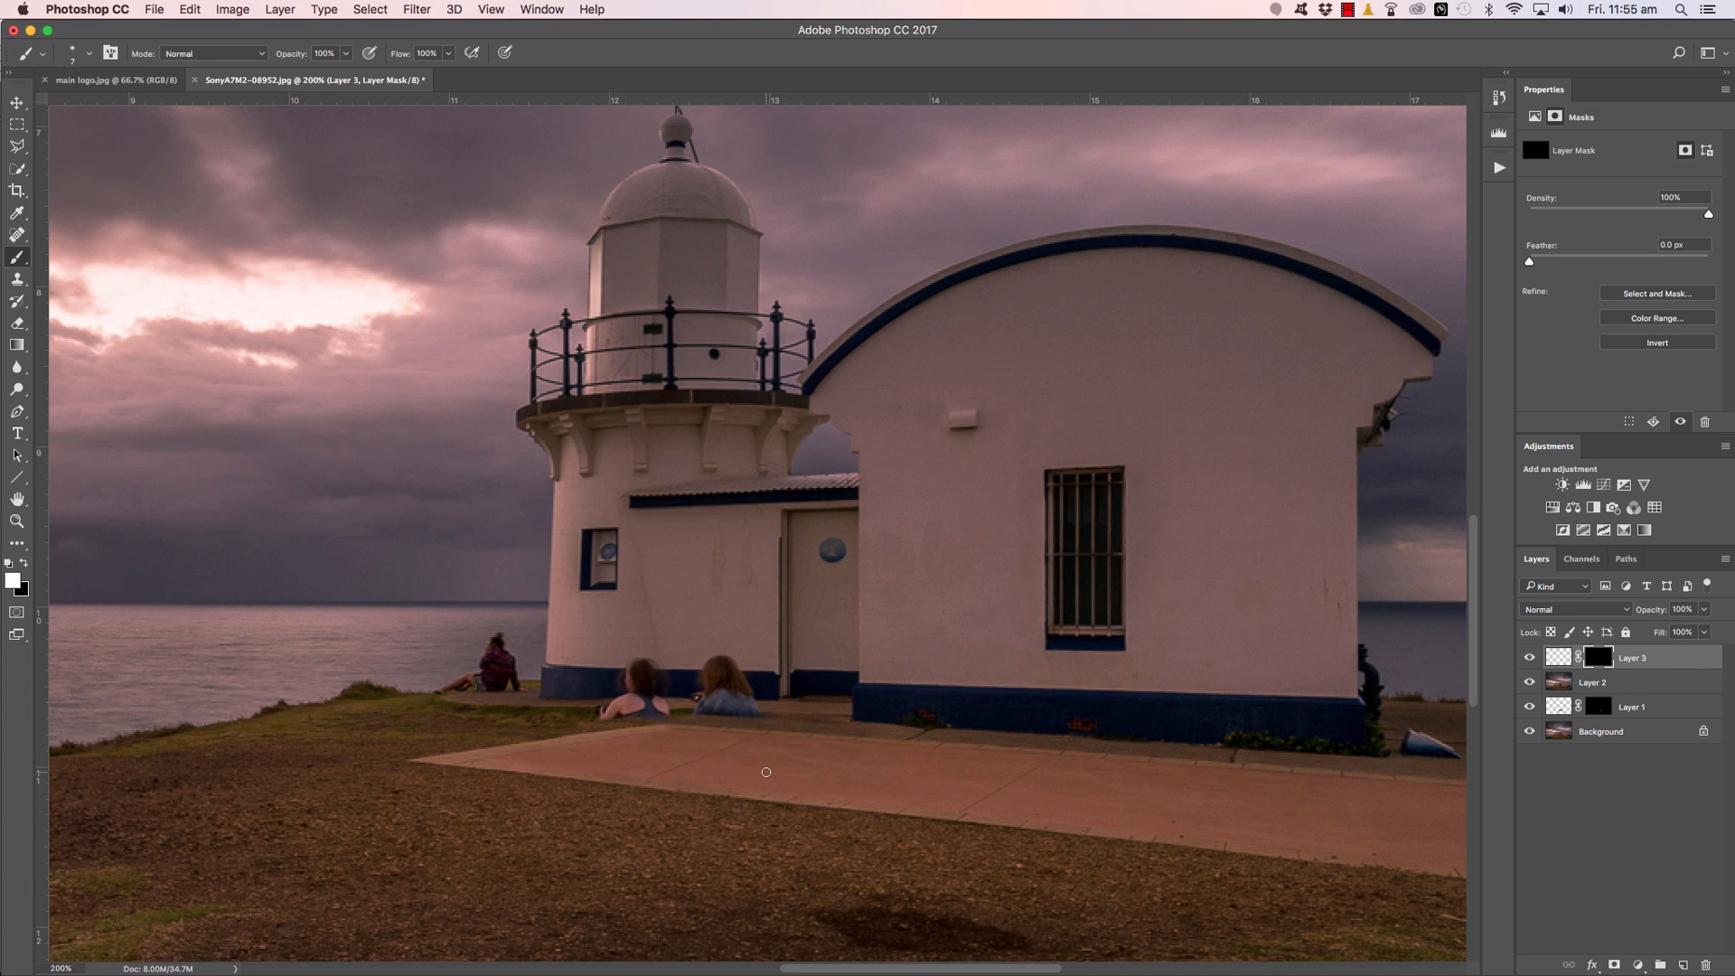
Toggle the retouching layers' visibility to compare the result, and stamp all visible layers into a new layer.
left_click(1529, 707)
left_click_drag(1526, 684, 1529, 659)
left_click_drag(1529, 662, 1527, 706)
key("super+alt+shift+e")
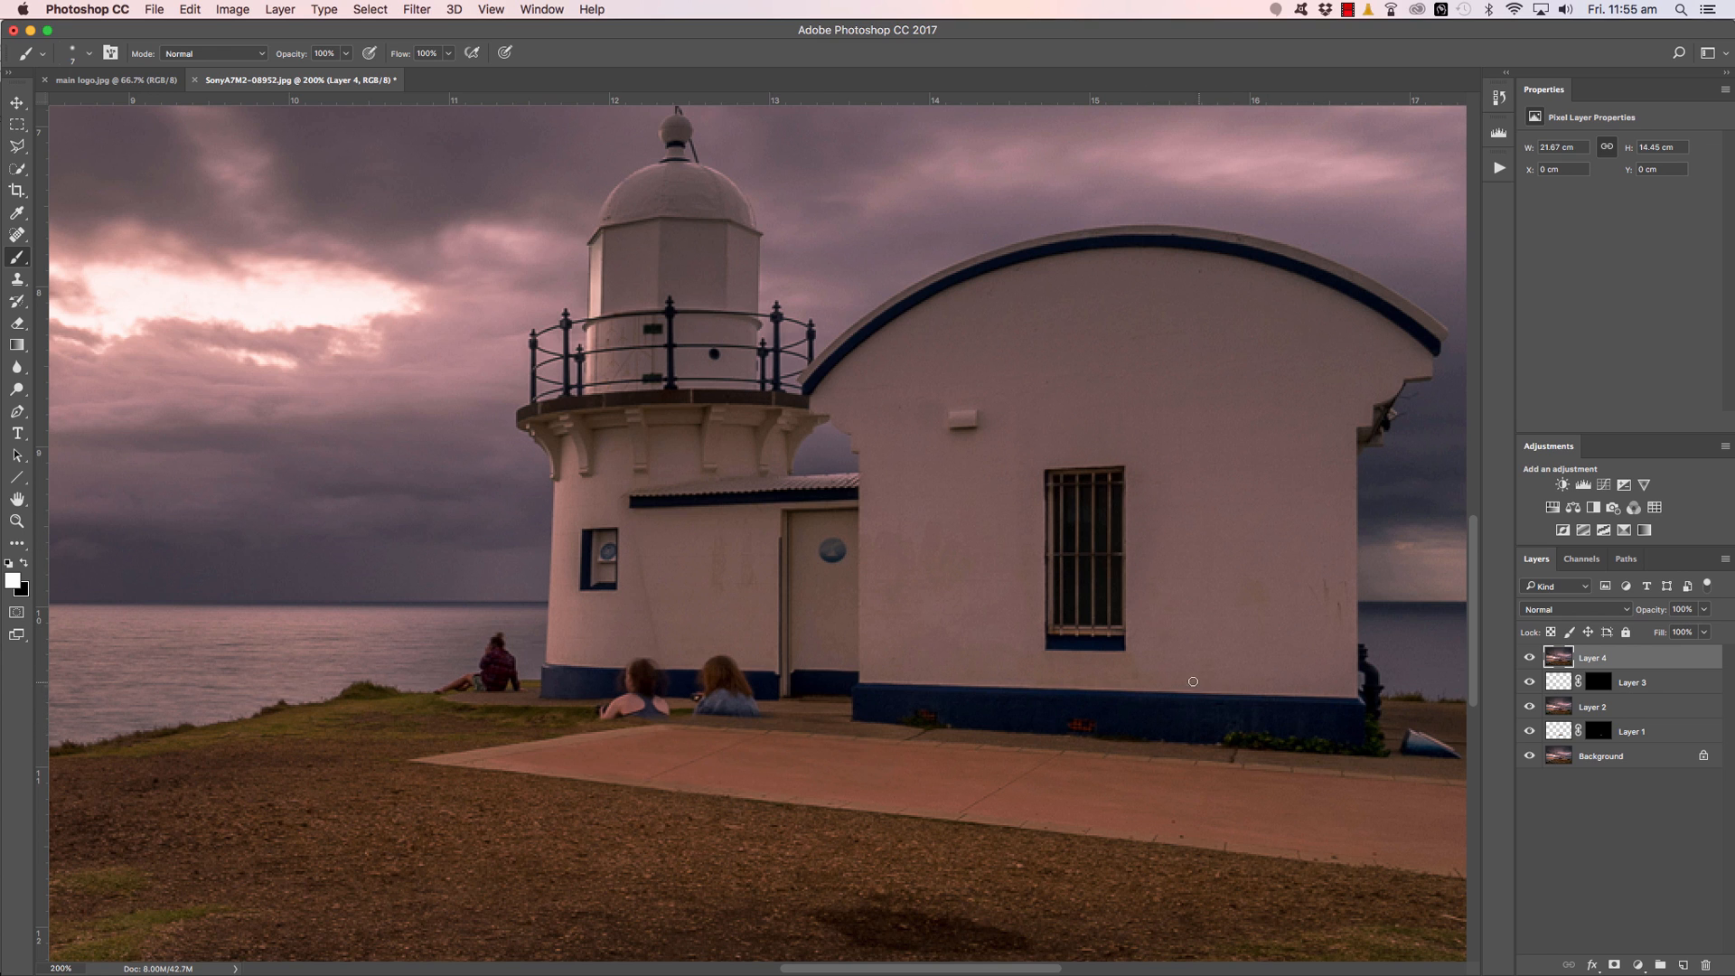
Select the wall section beside the barred window, including its blue base, with the Polygonal Lasso and copy it to a new layer.
left_click(17, 146)
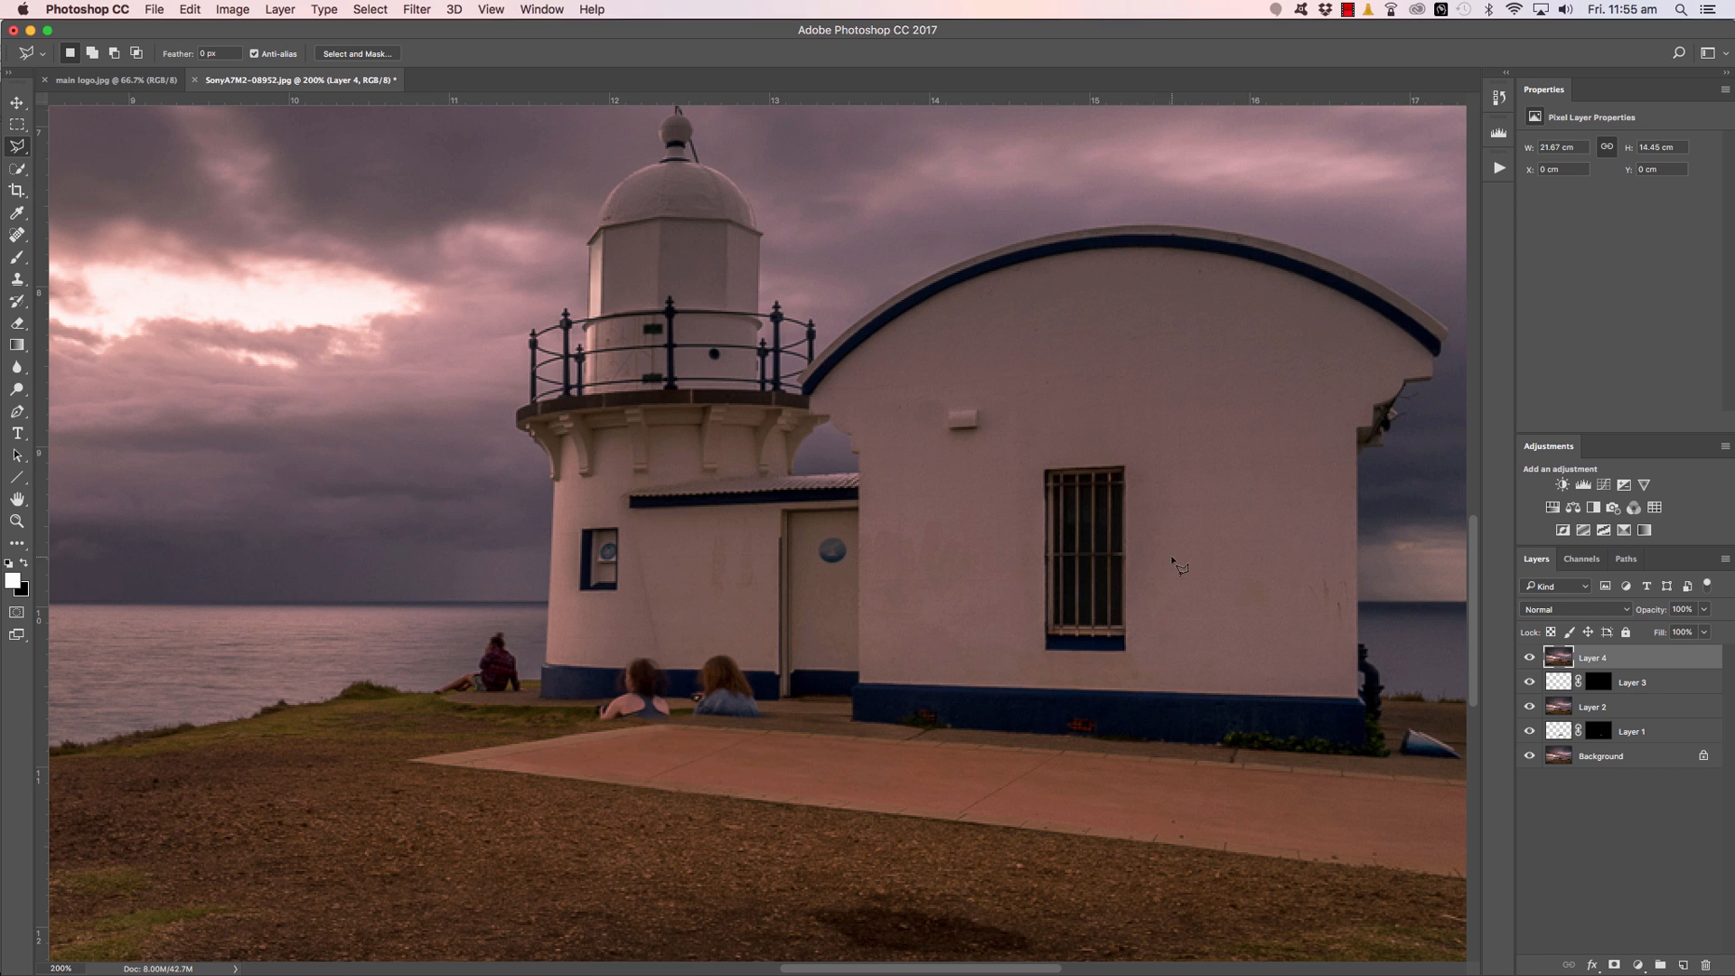
left_click(1138, 523)
left_click(1139, 728)
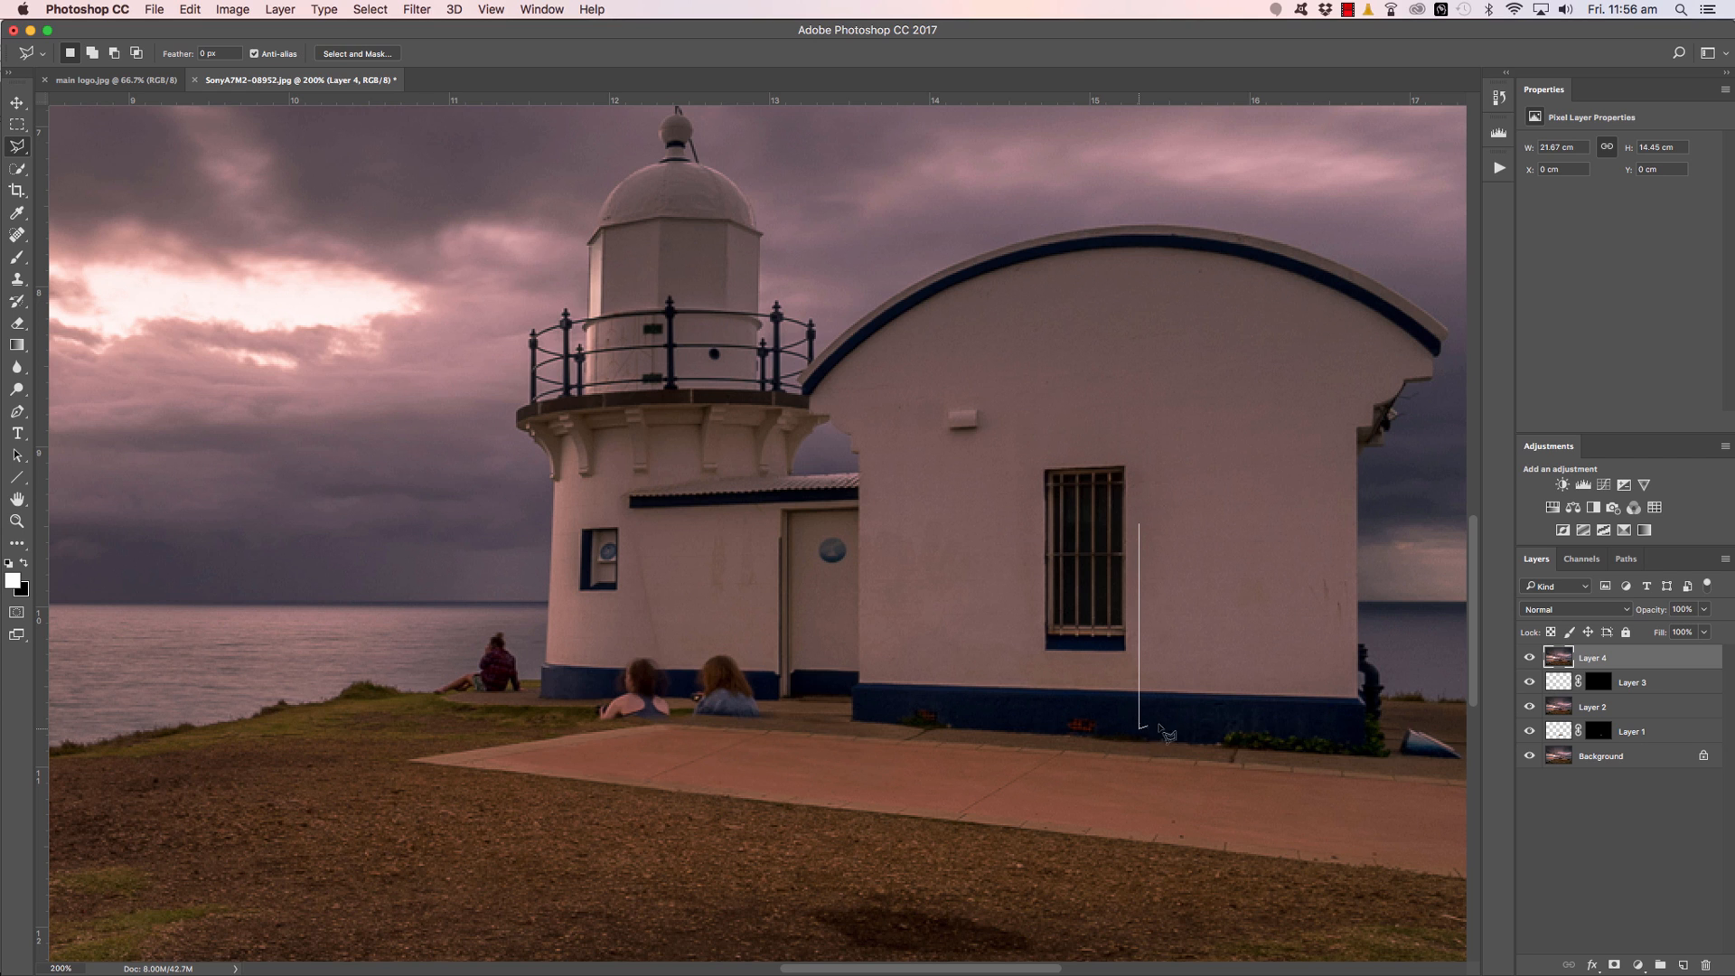
left_click(1350, 734)
double_click(1340, 512)
key("super+j")
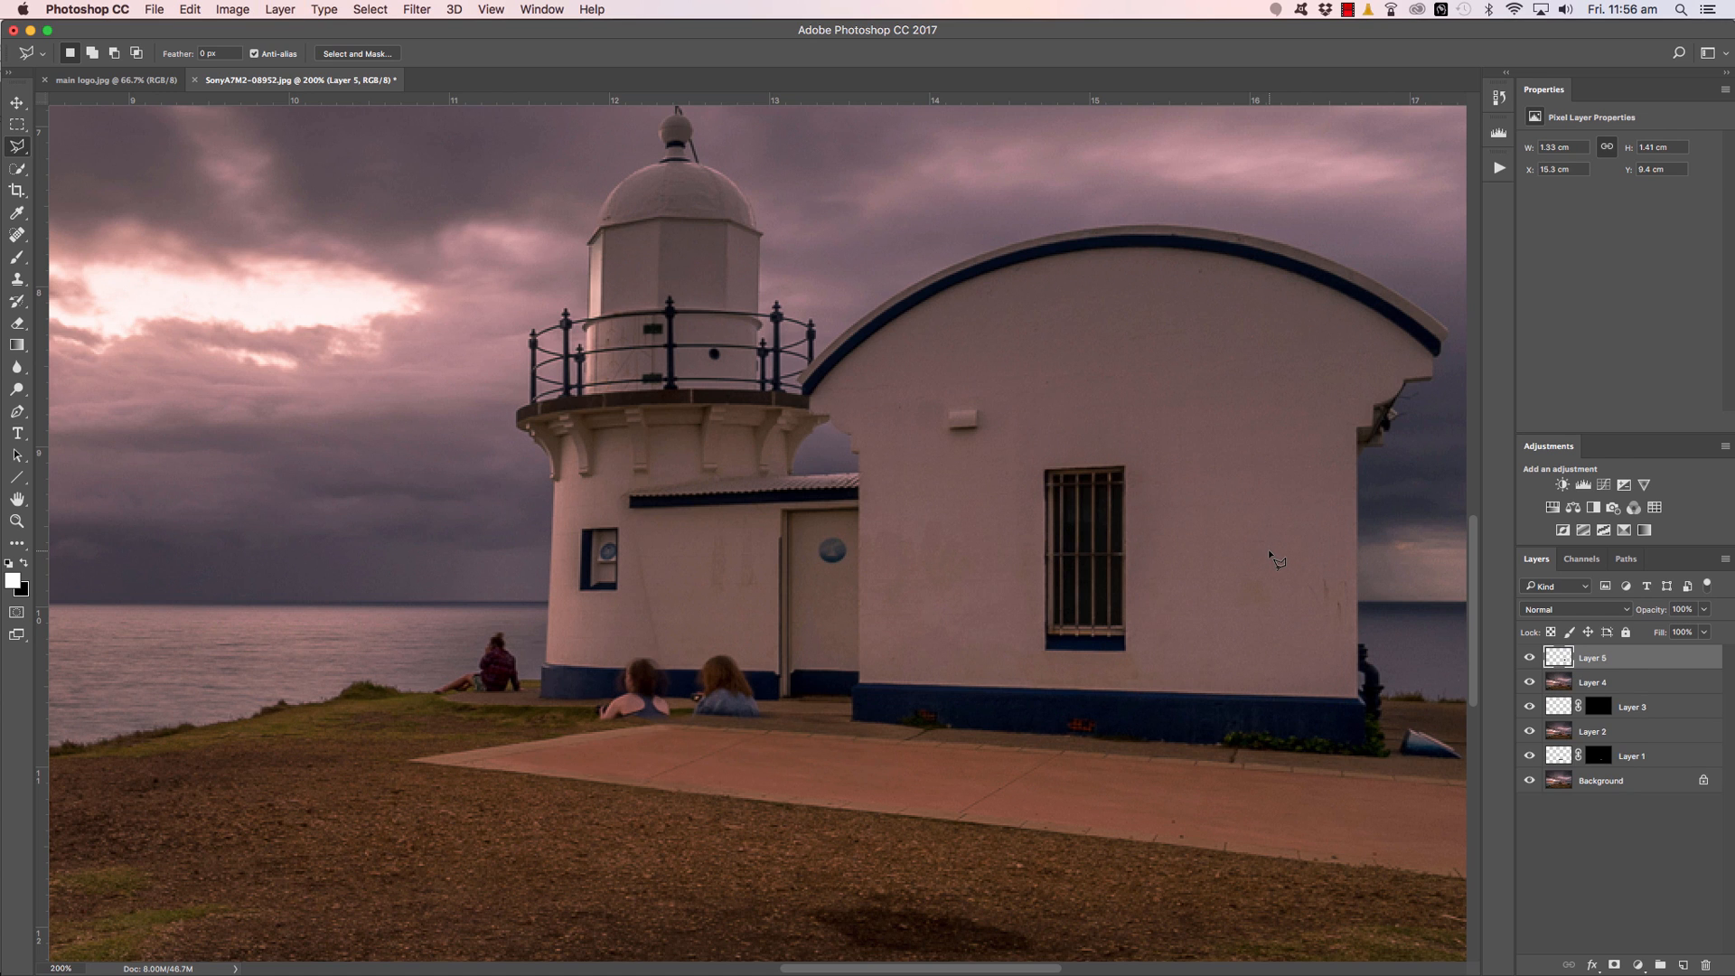
Move the wall patch in Free Transform over the two people at the lighthouse base and set its opacity to 60%.
key("super+t")
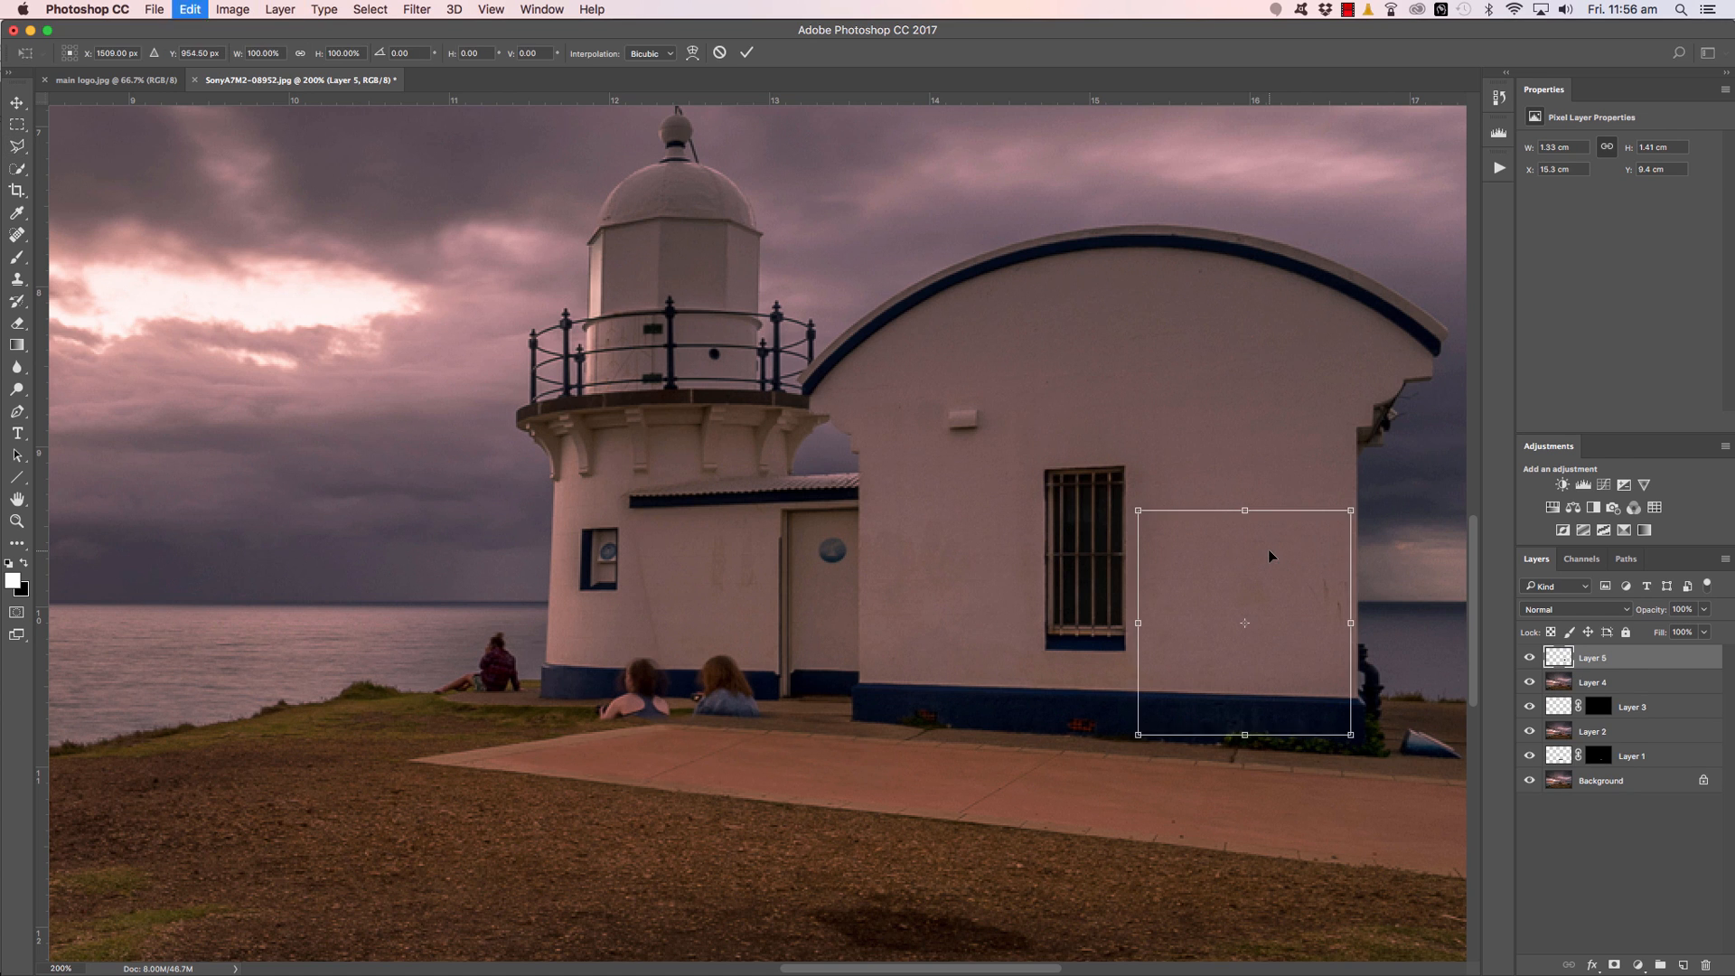
left_click_drag(1168, 580, 653, 554)
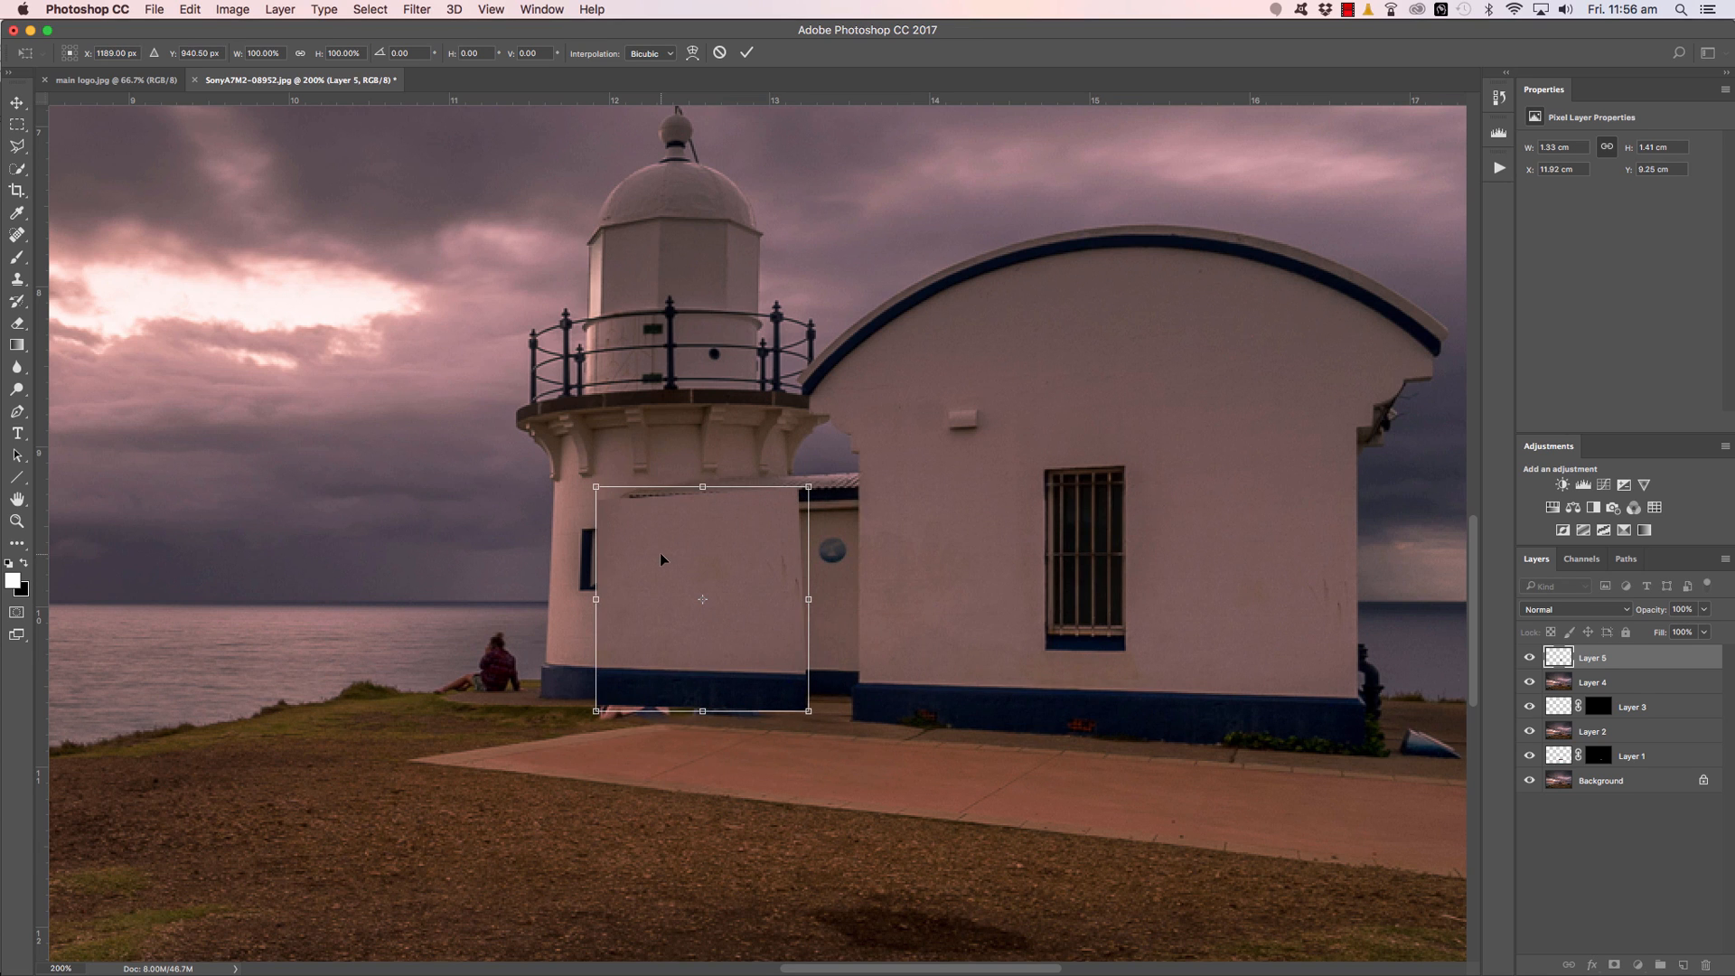
left_click(1704, 609)
left_click(1671, 630)
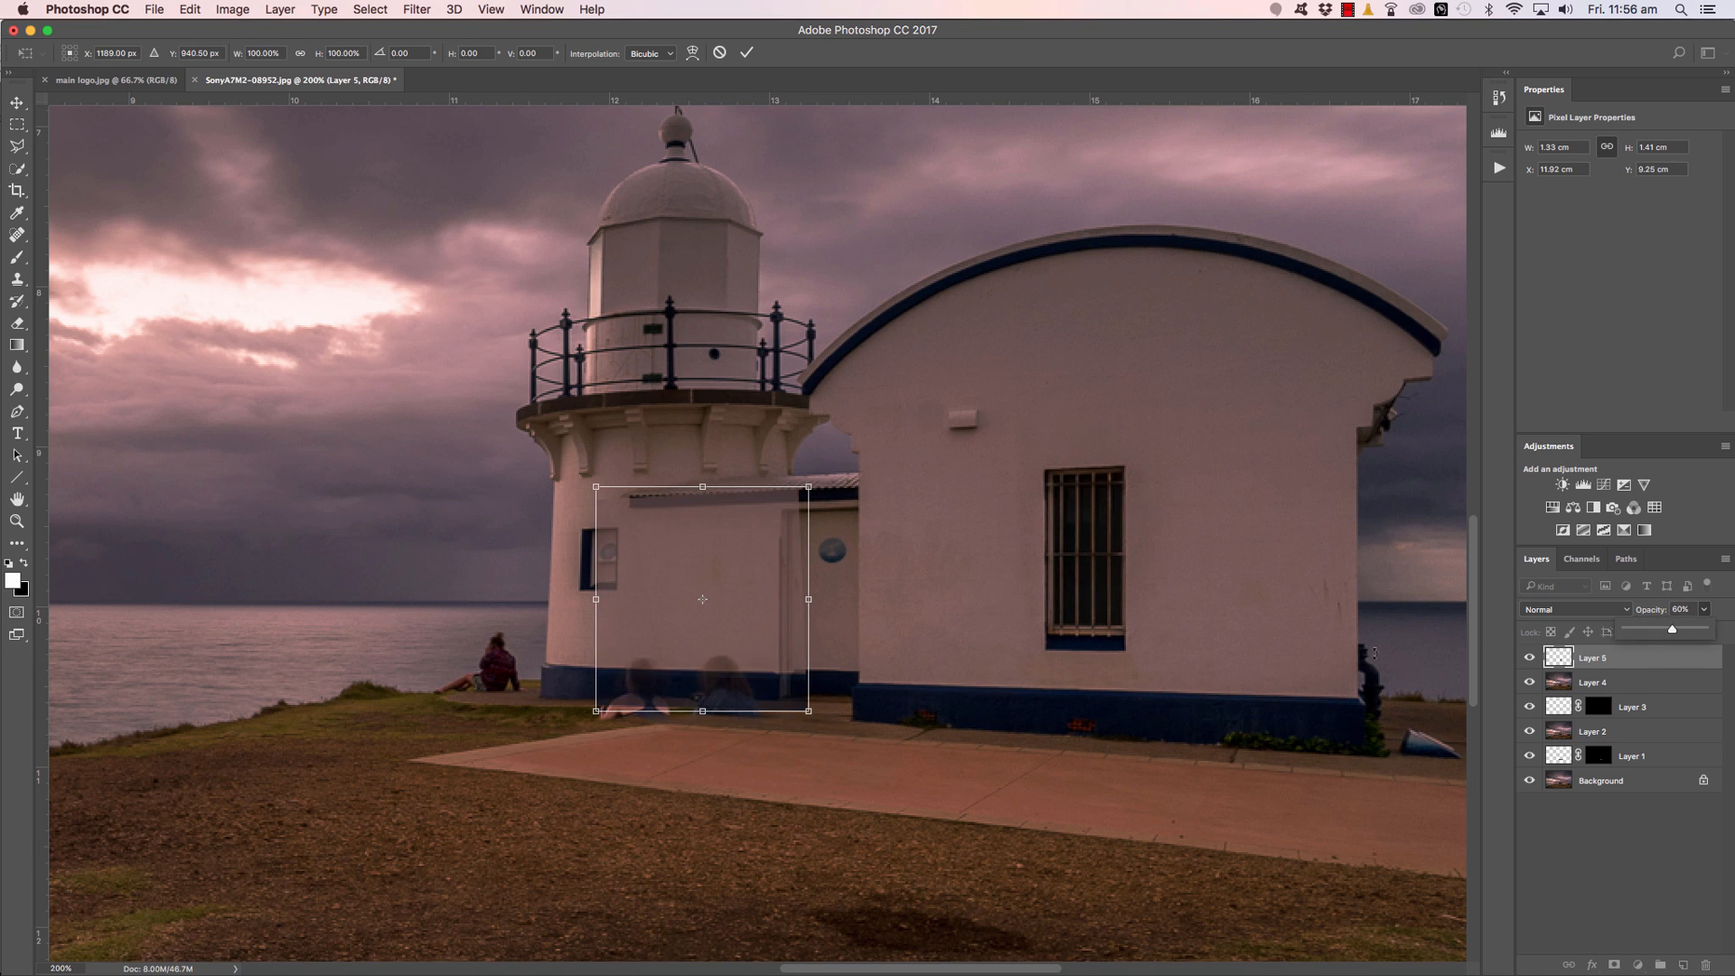
Align the wall patch's blue band with the lighthouse's blue base, pull its lower-right corner slightly inward, and apply the transform.
left_click_drag(732, 648, 706, 616)
left_click_drag(707, 617, 706, 618)
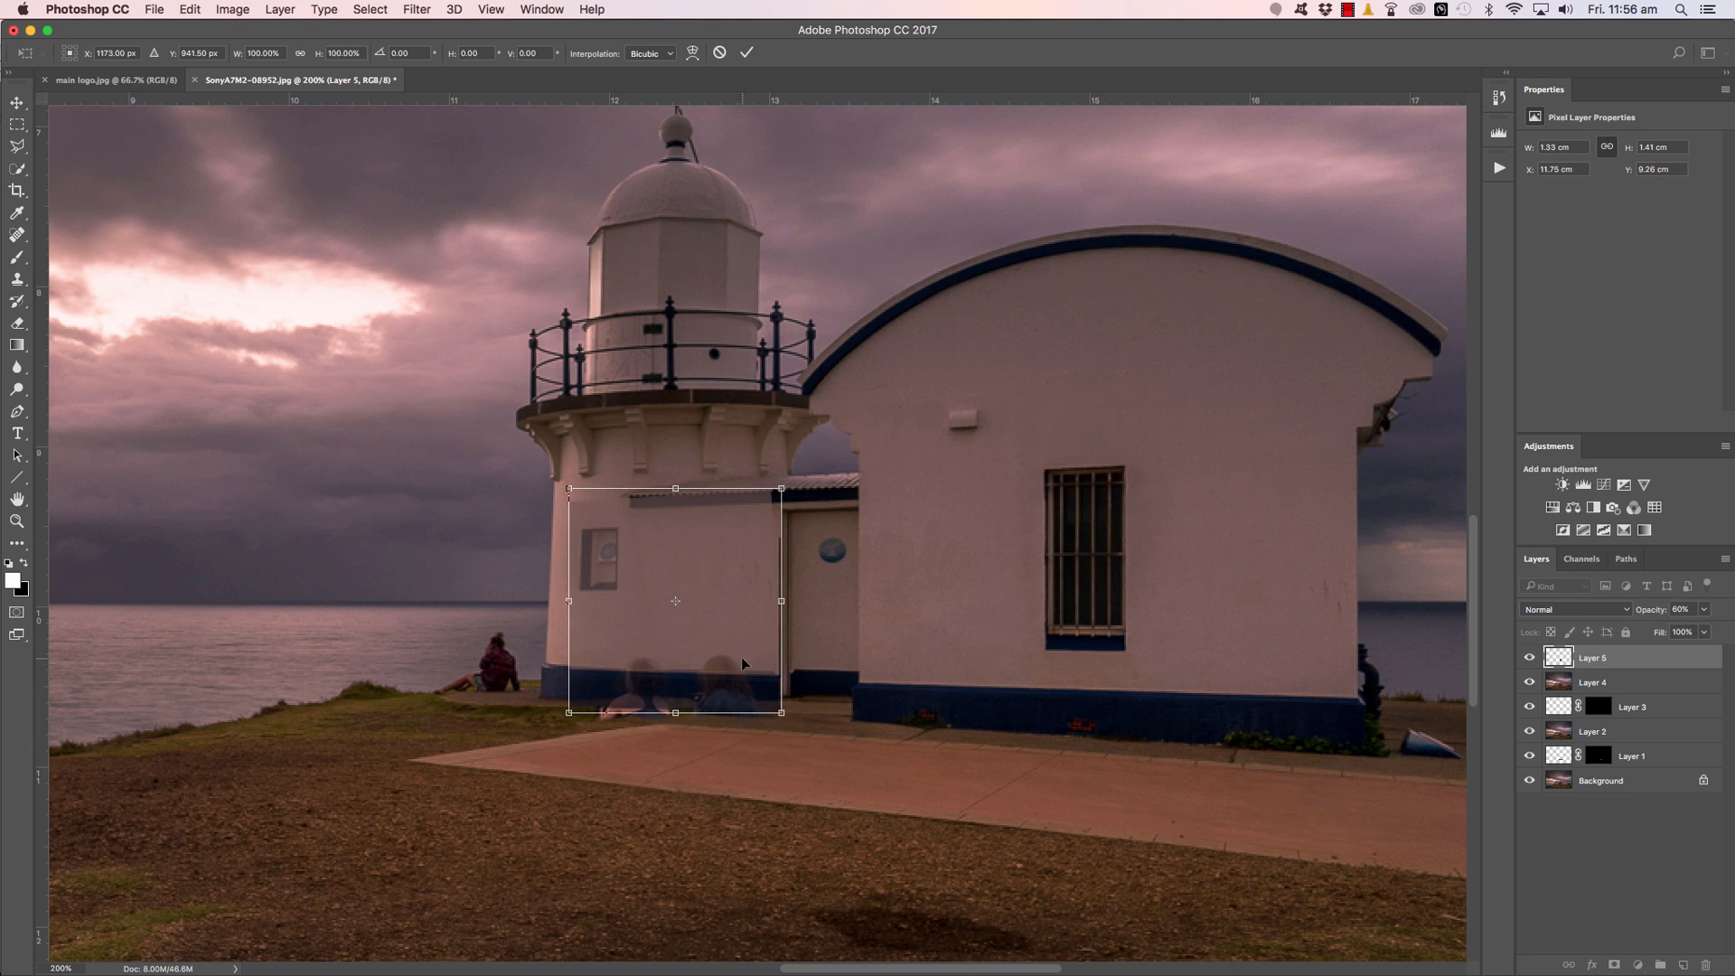
left_click_drag(743, 651, 754, 649)
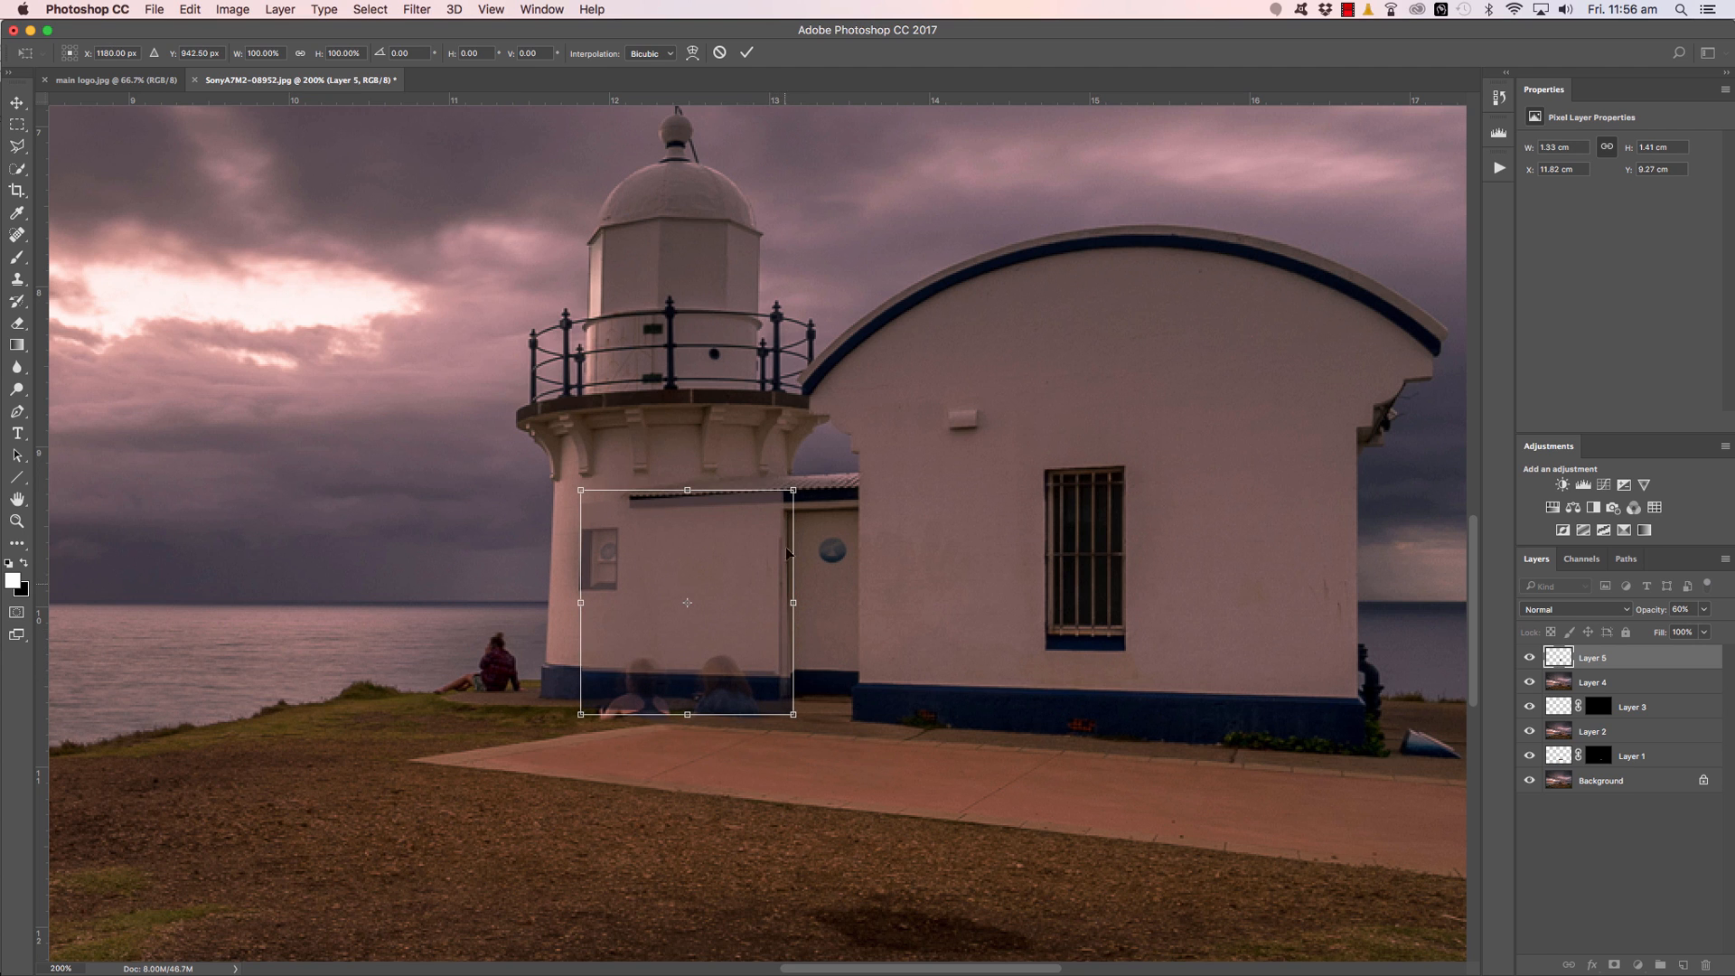
left_click_drag(752, 588, 753, 583)
key("Up")
key("Up")
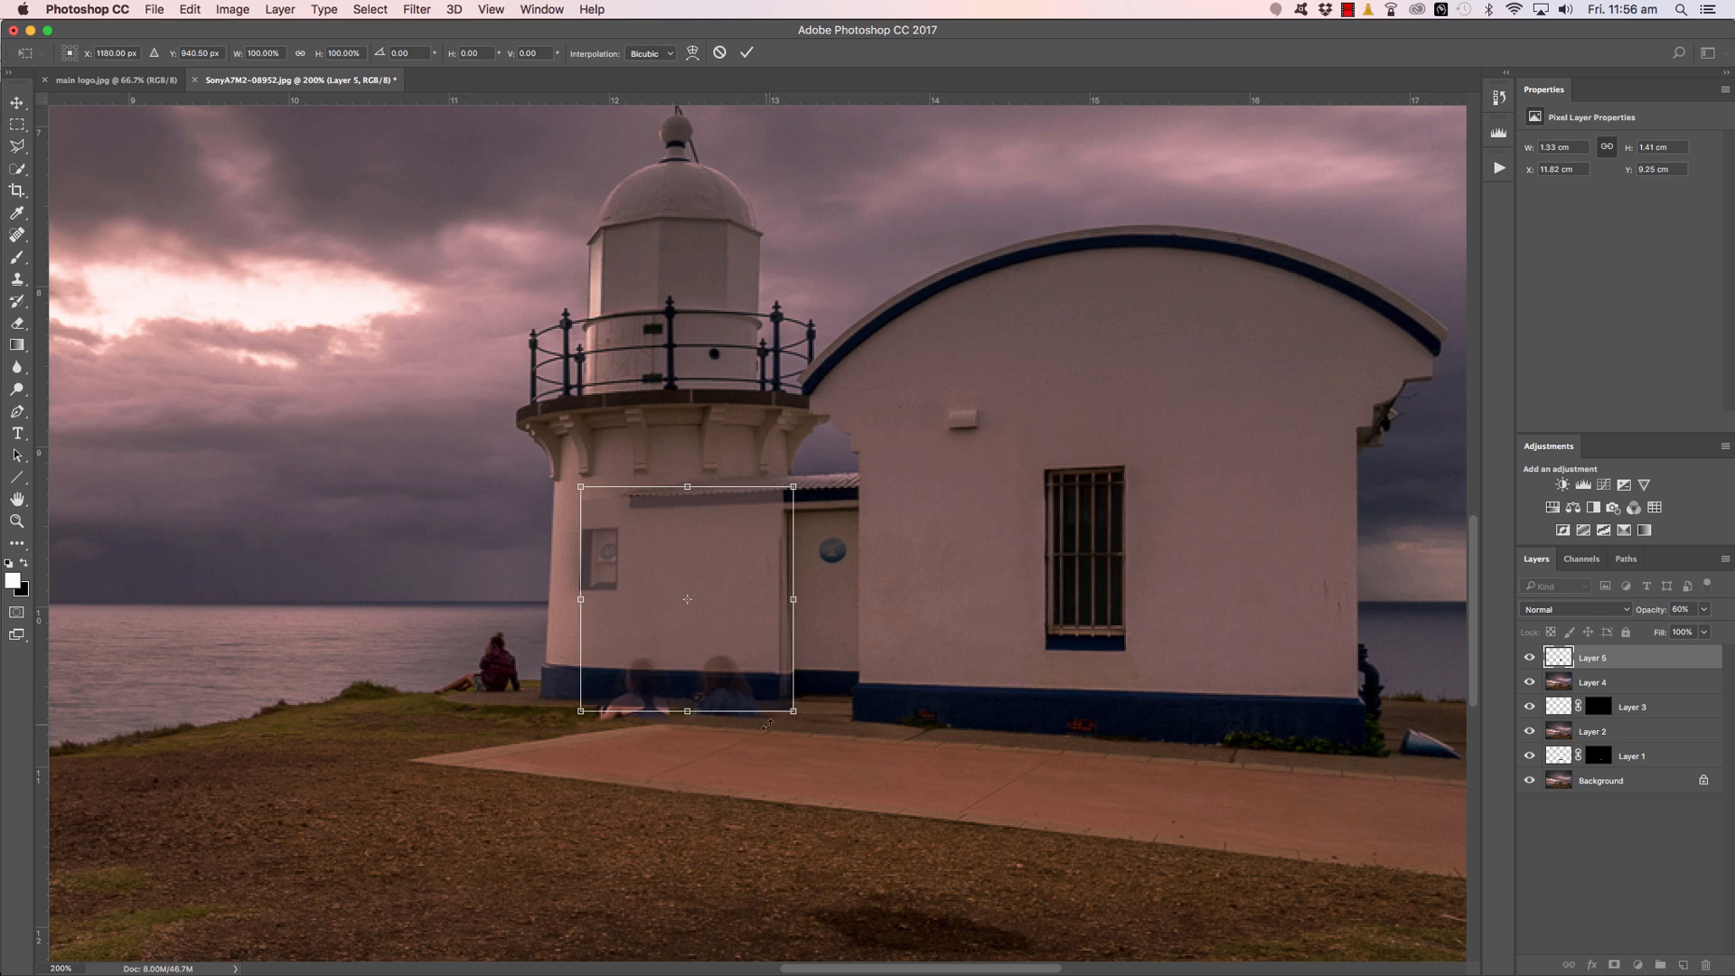
left_click_drag(793, 717, 792, 716)
left_click(744, 54)
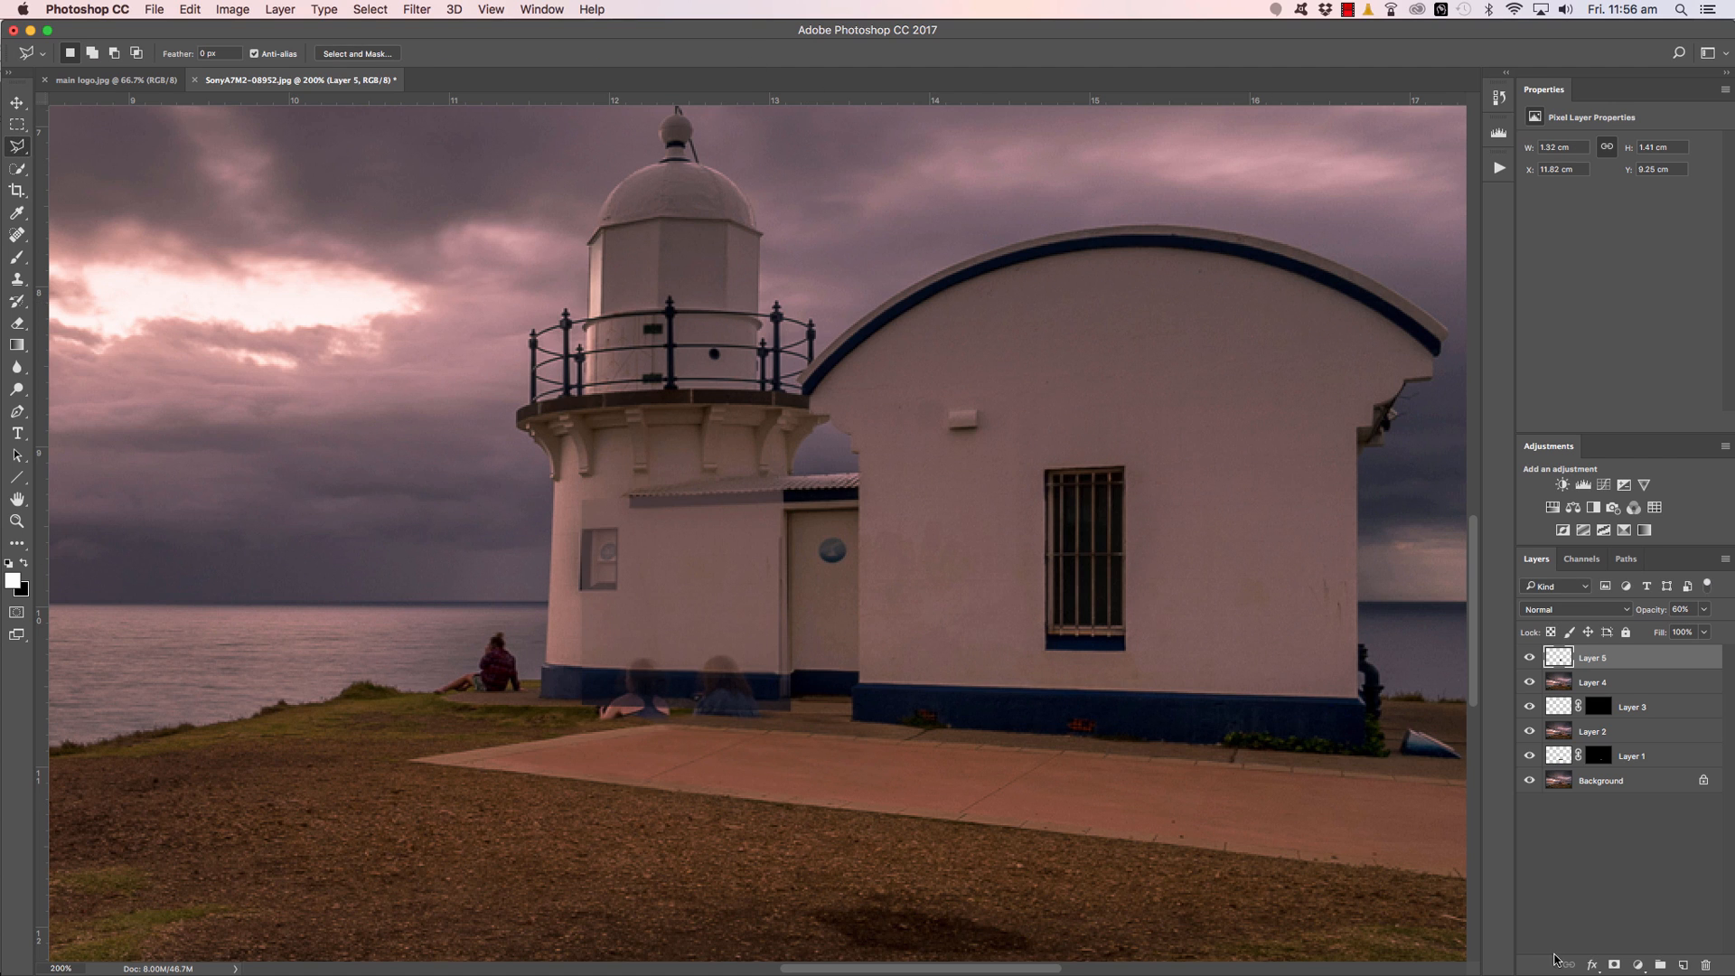
Add a layer mask to the wall patch, restore the layer's opacity to 100%, and invert the mask to black.
left_click(1614, 965)
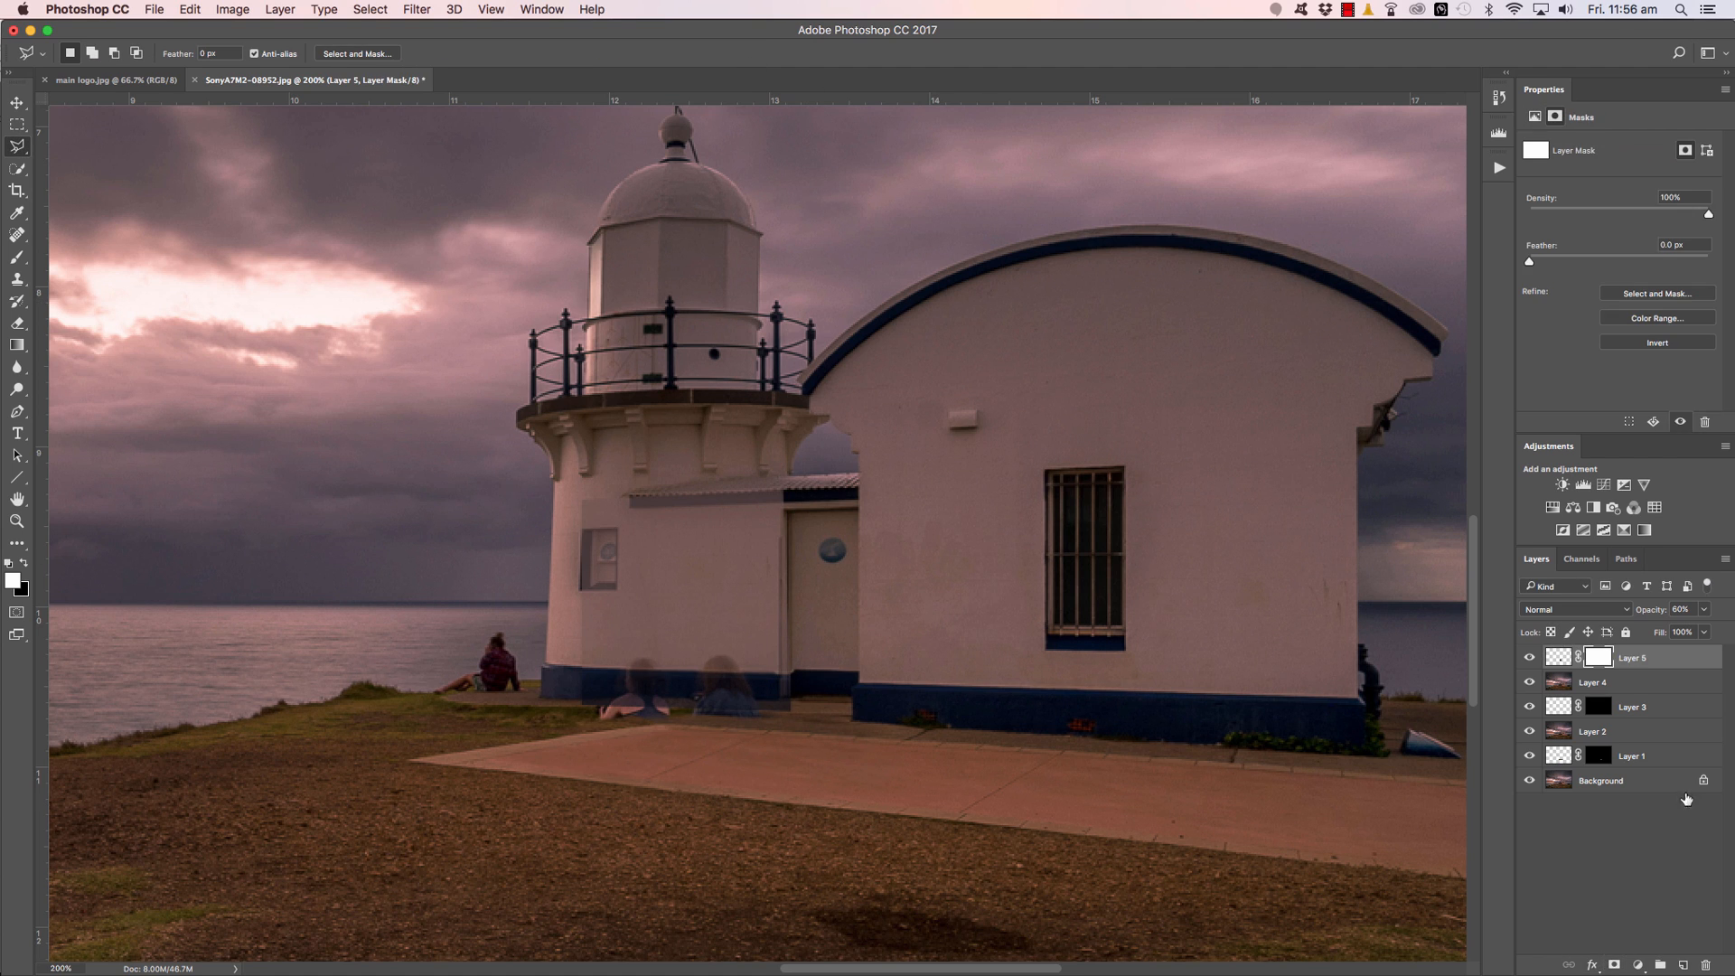
left_click(1703, 609)
left_click_drag(1690, 630, 1733, 630)
left_click(1602, 666)
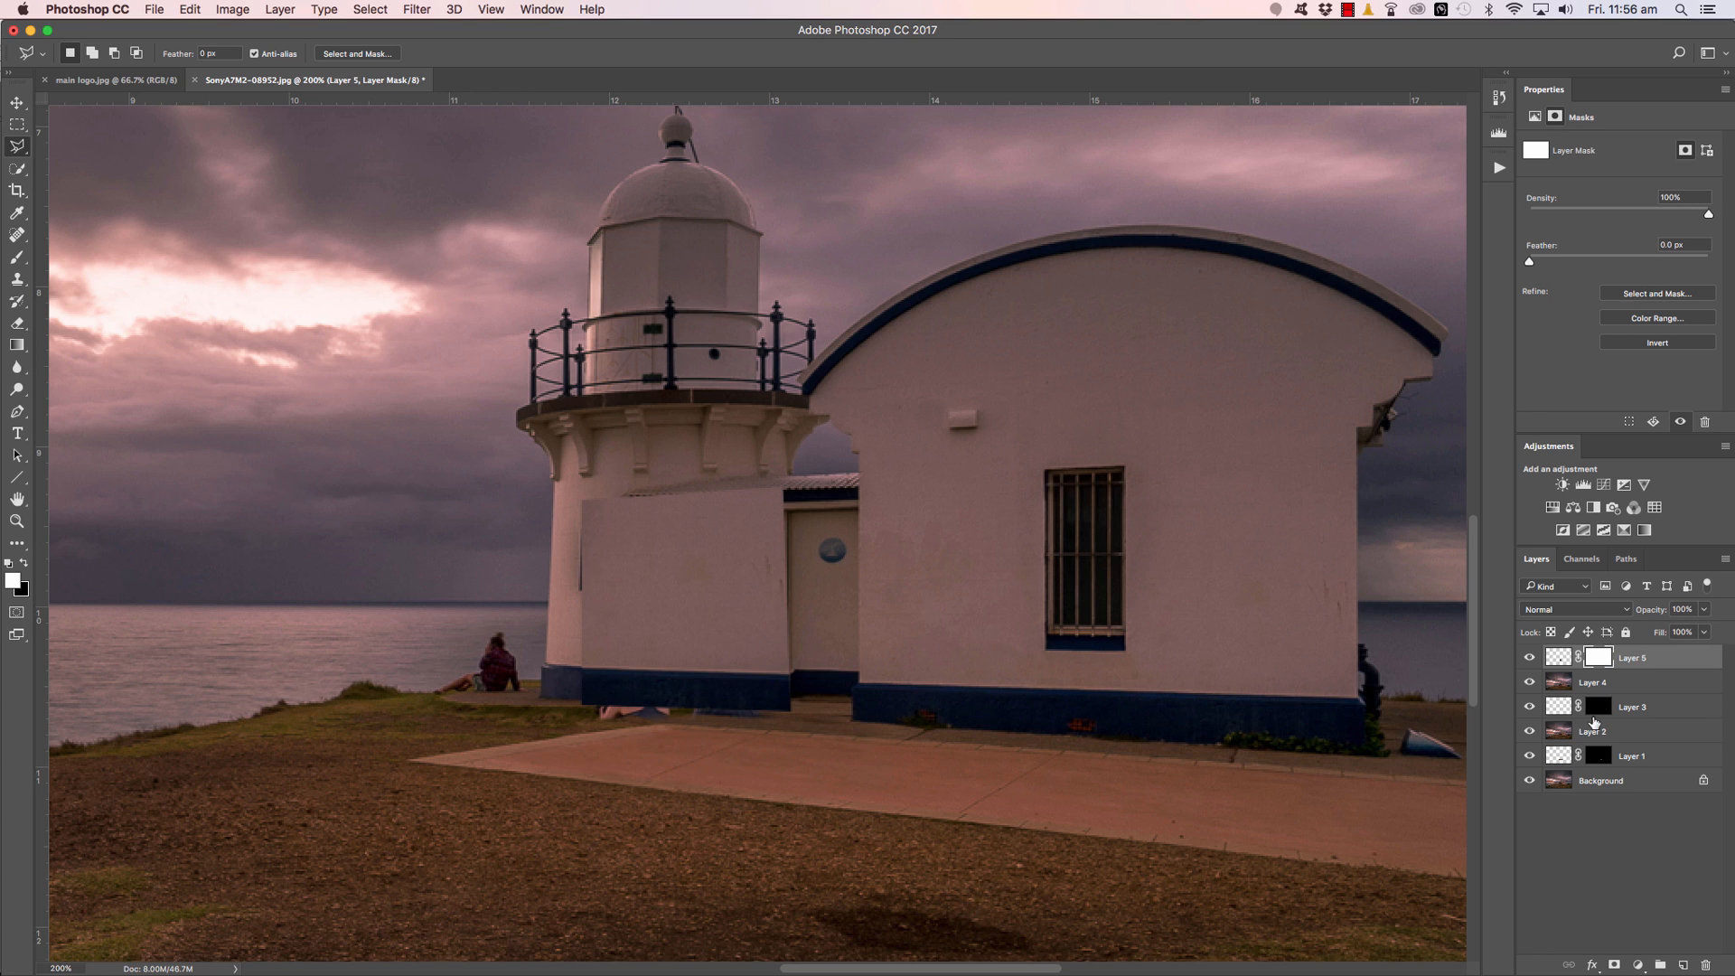
key("super+i")
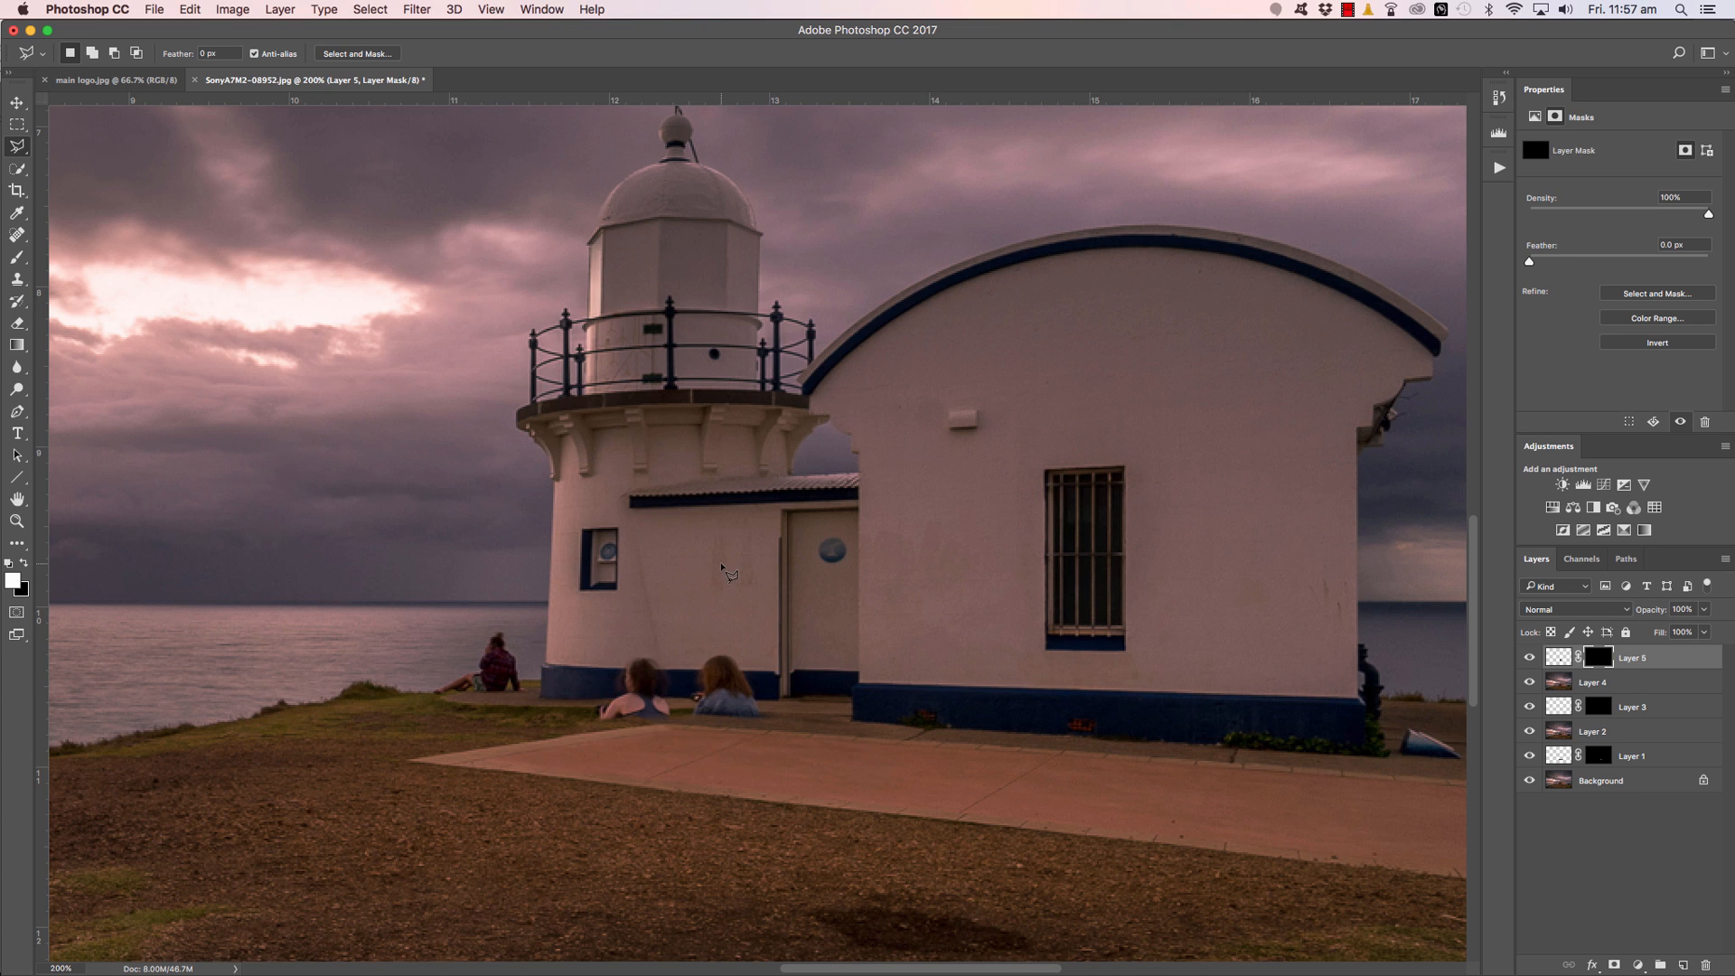
Paint white on the wall patch's mask with a soft 30 px brush over the two people's heads and upper bodies.
key("b")
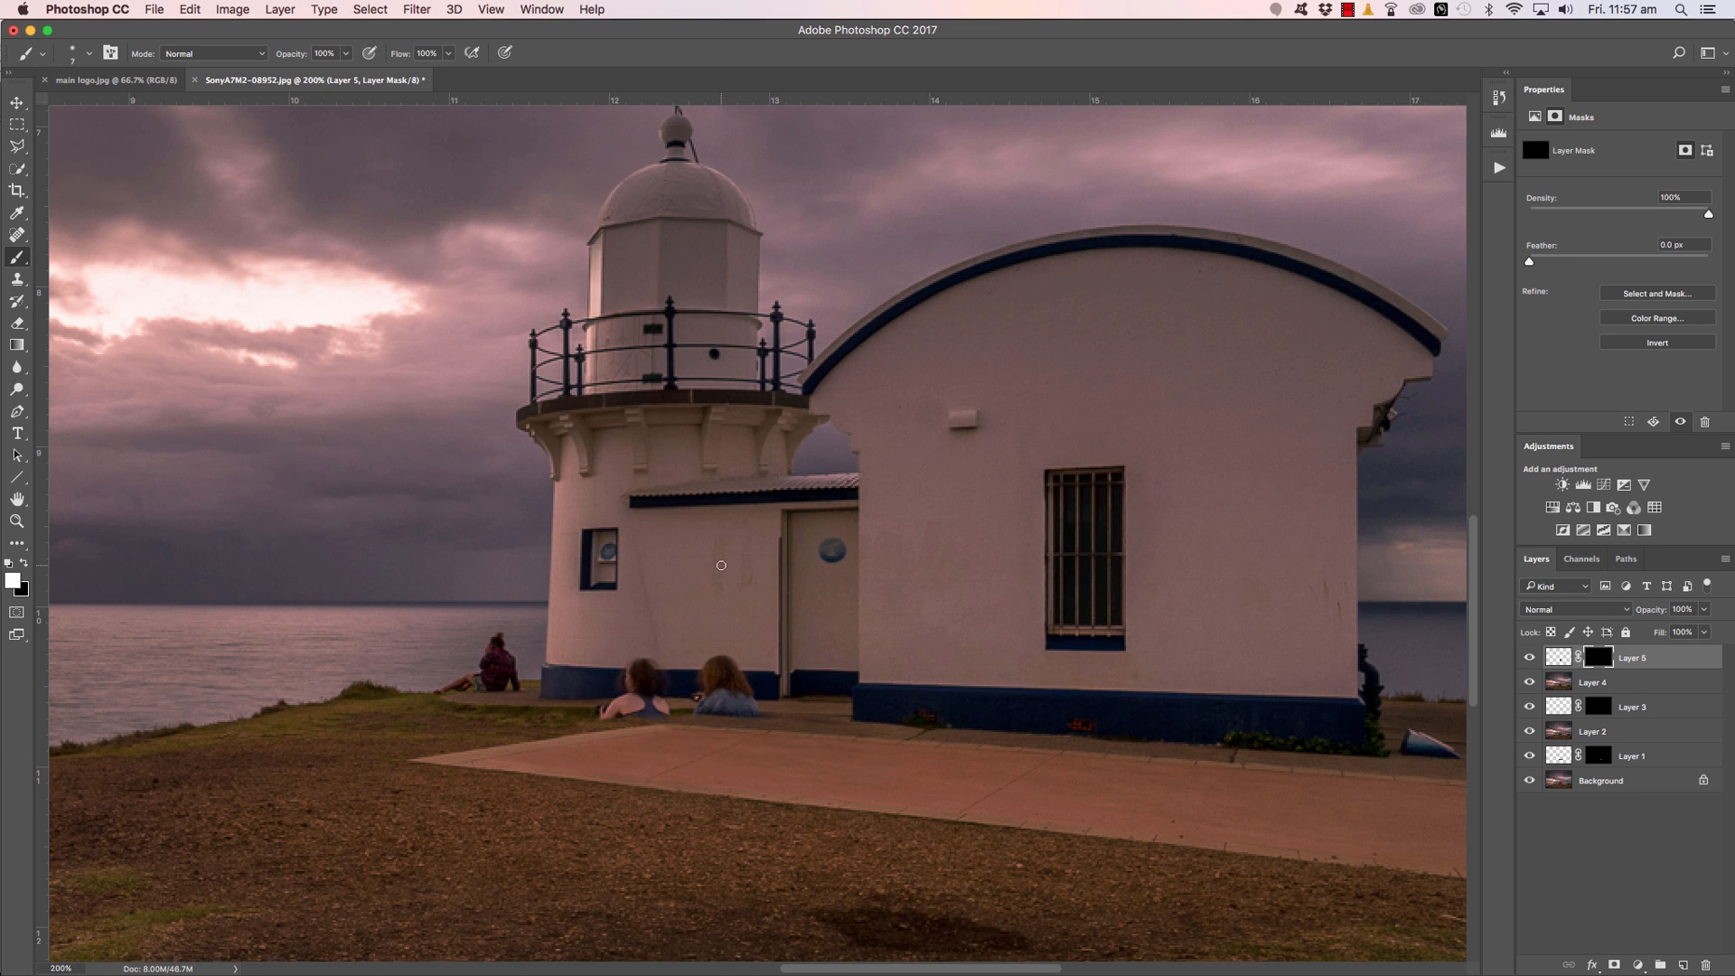
key("bracketright")
key("bracketright")
key("bracketright")
key("bracketright")
key("bracketright")
key("bracketright")
key("bracketright")
mouse_move(631, 671)
left_mouse_down()
mouse_move(646, 673)
mouse_move(611, 669)
mouse_move(752, 676)
left_mouse_up()
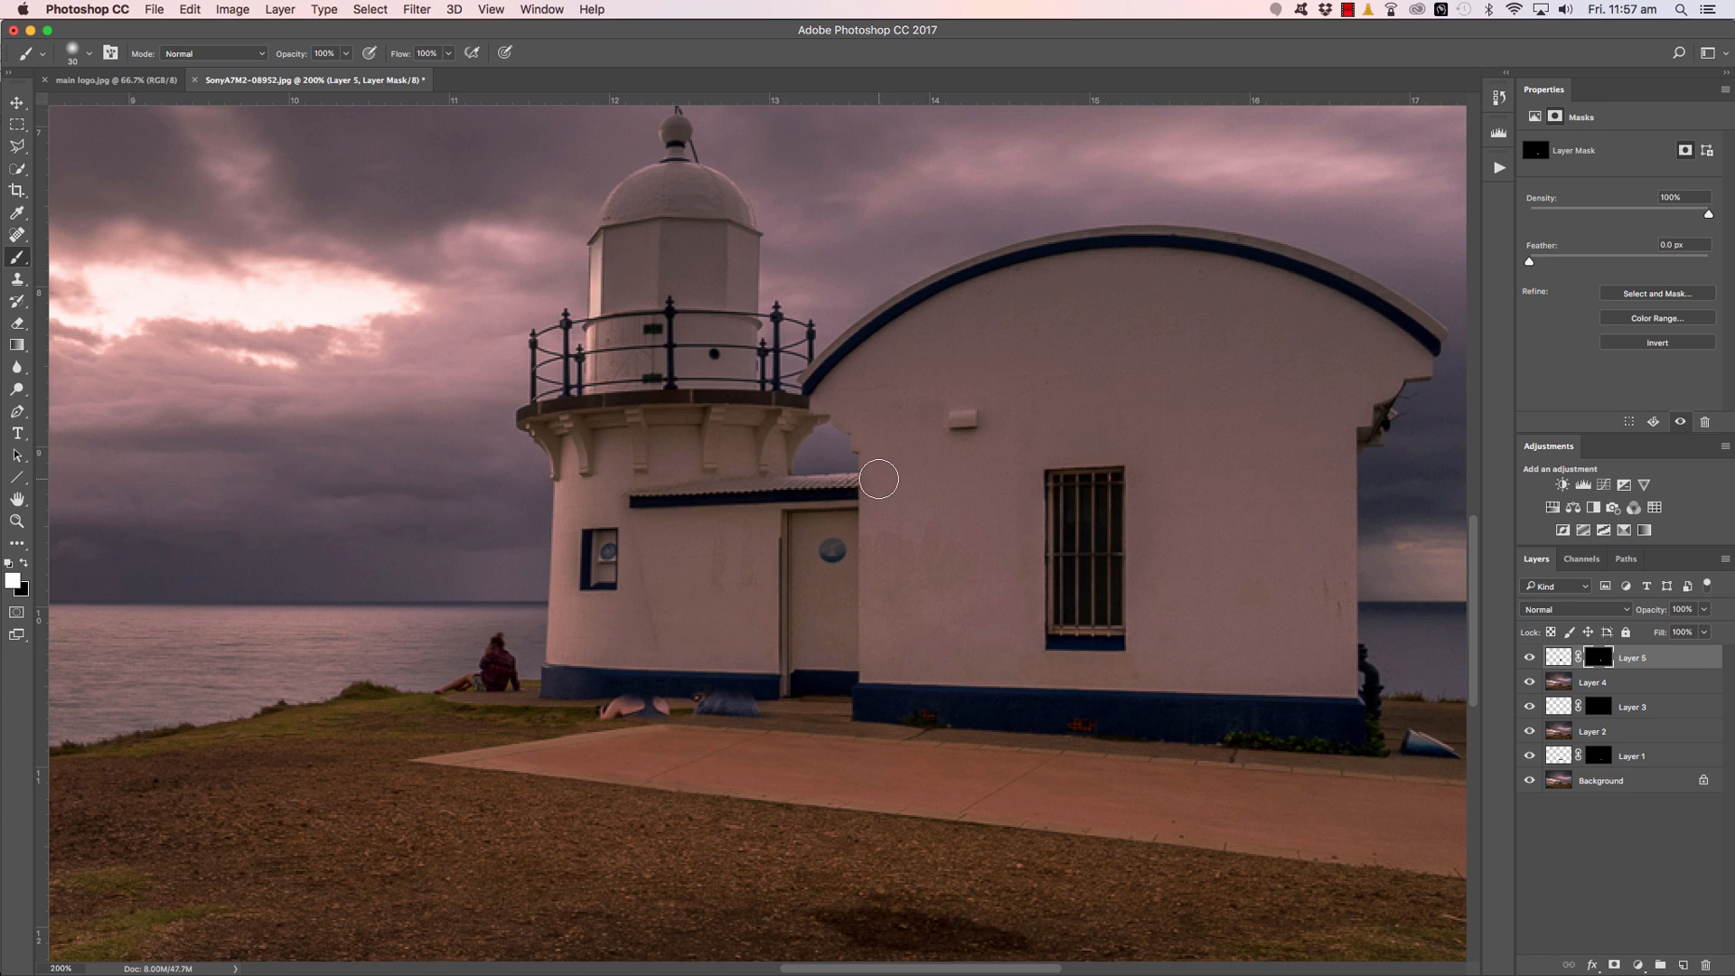
Lower the brush opacity to 46%.
left_click(345, 54)
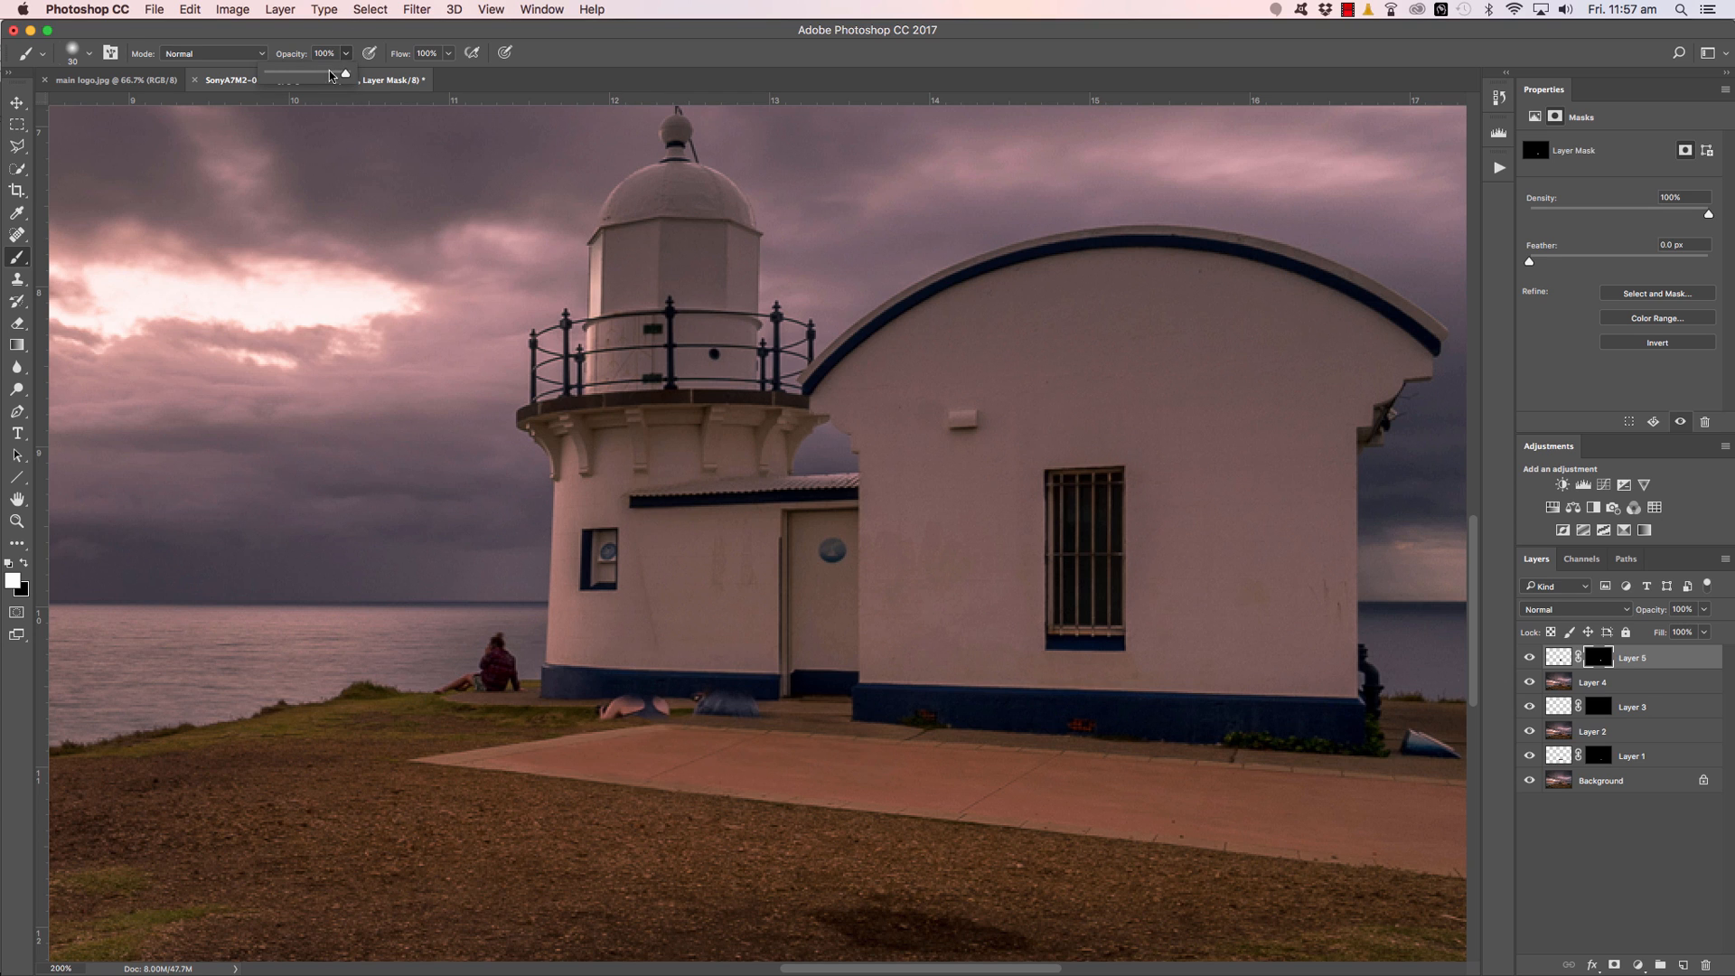
left_click_drag(331, 74, 304, 74)
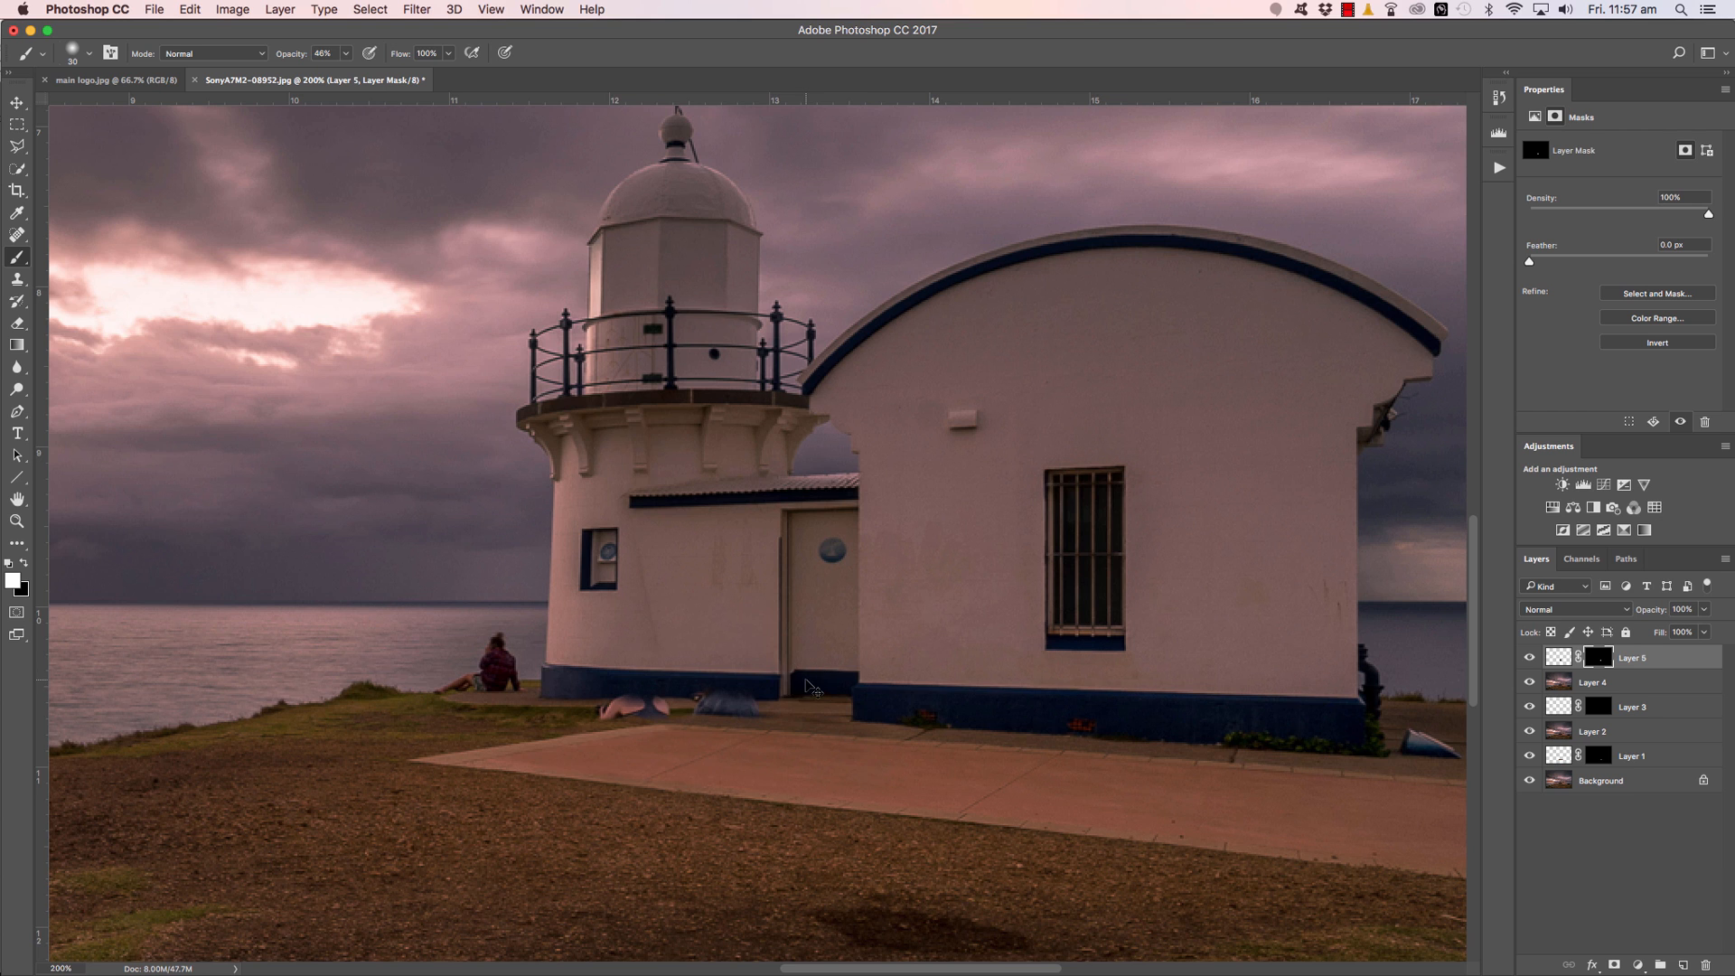
scroll(811, 687, "up", 3)
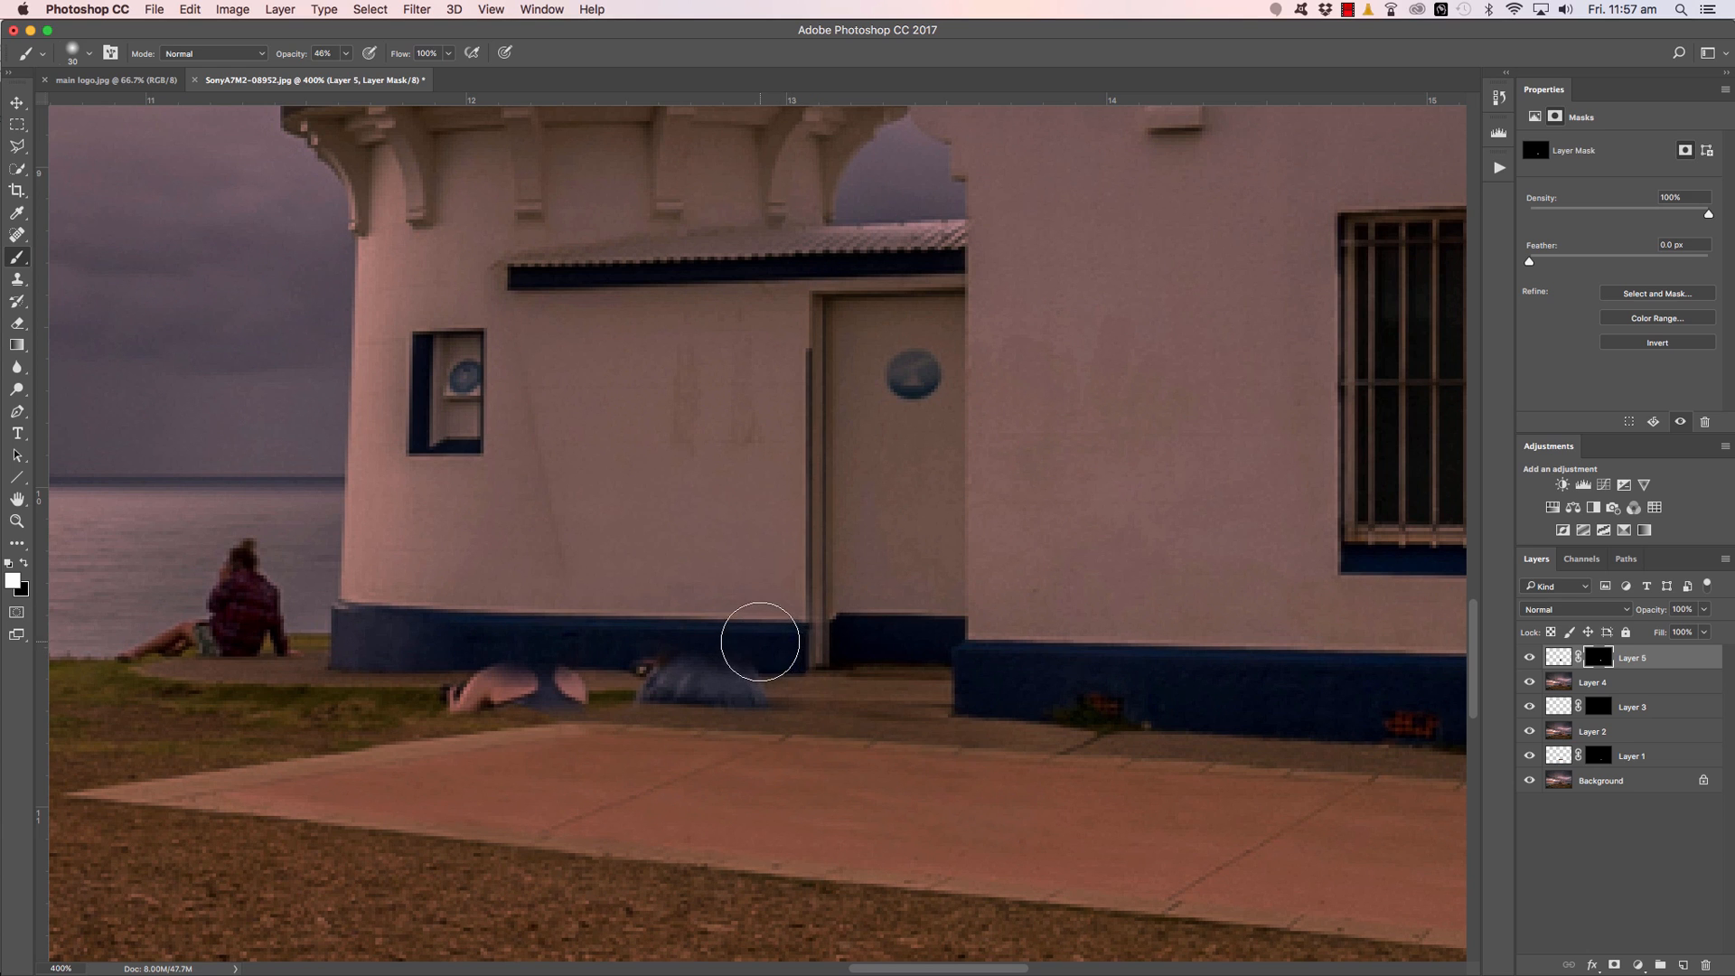
Make the brush tip harder and smaller, and set its opacity back to 100%.
right_click(765, 621)
left_click_drag(849, 699, 935, 700)
left_click(744, 33)
key("bracketleft")
key("bracketleft")
key("bracketleft")
key("bracketleft")
key("bracketleft")
left_click(346, 53)
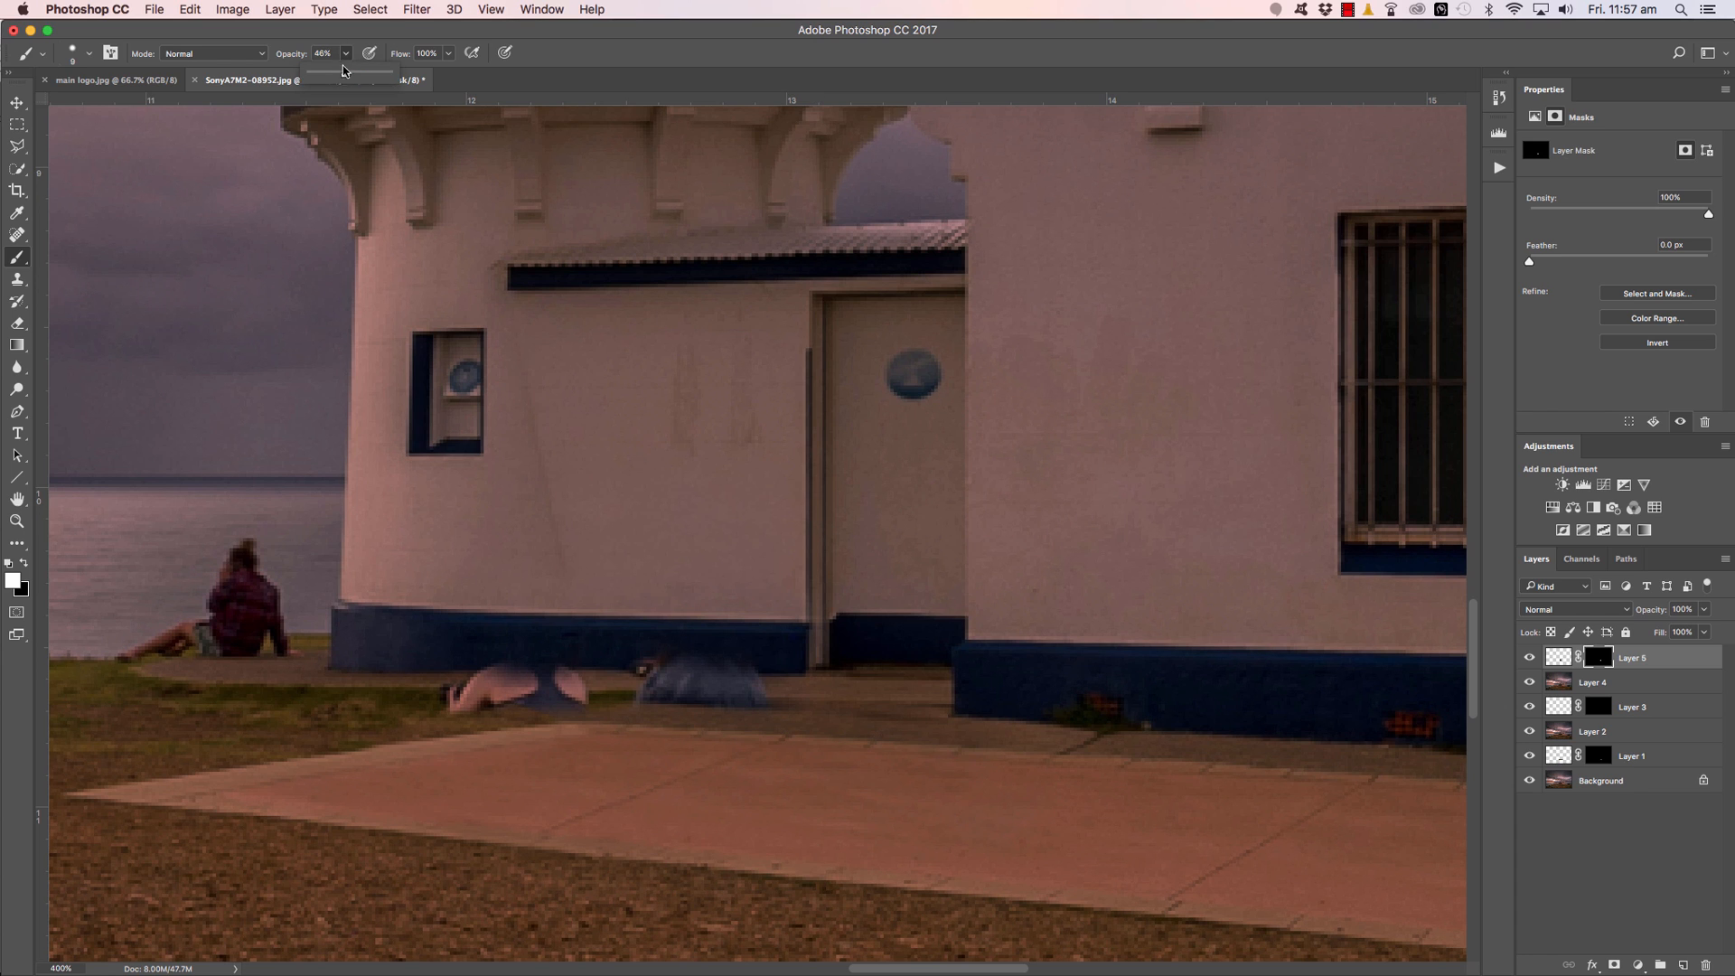
left_click_drag(344, 73, 461, 78)
left_click(599, 48)
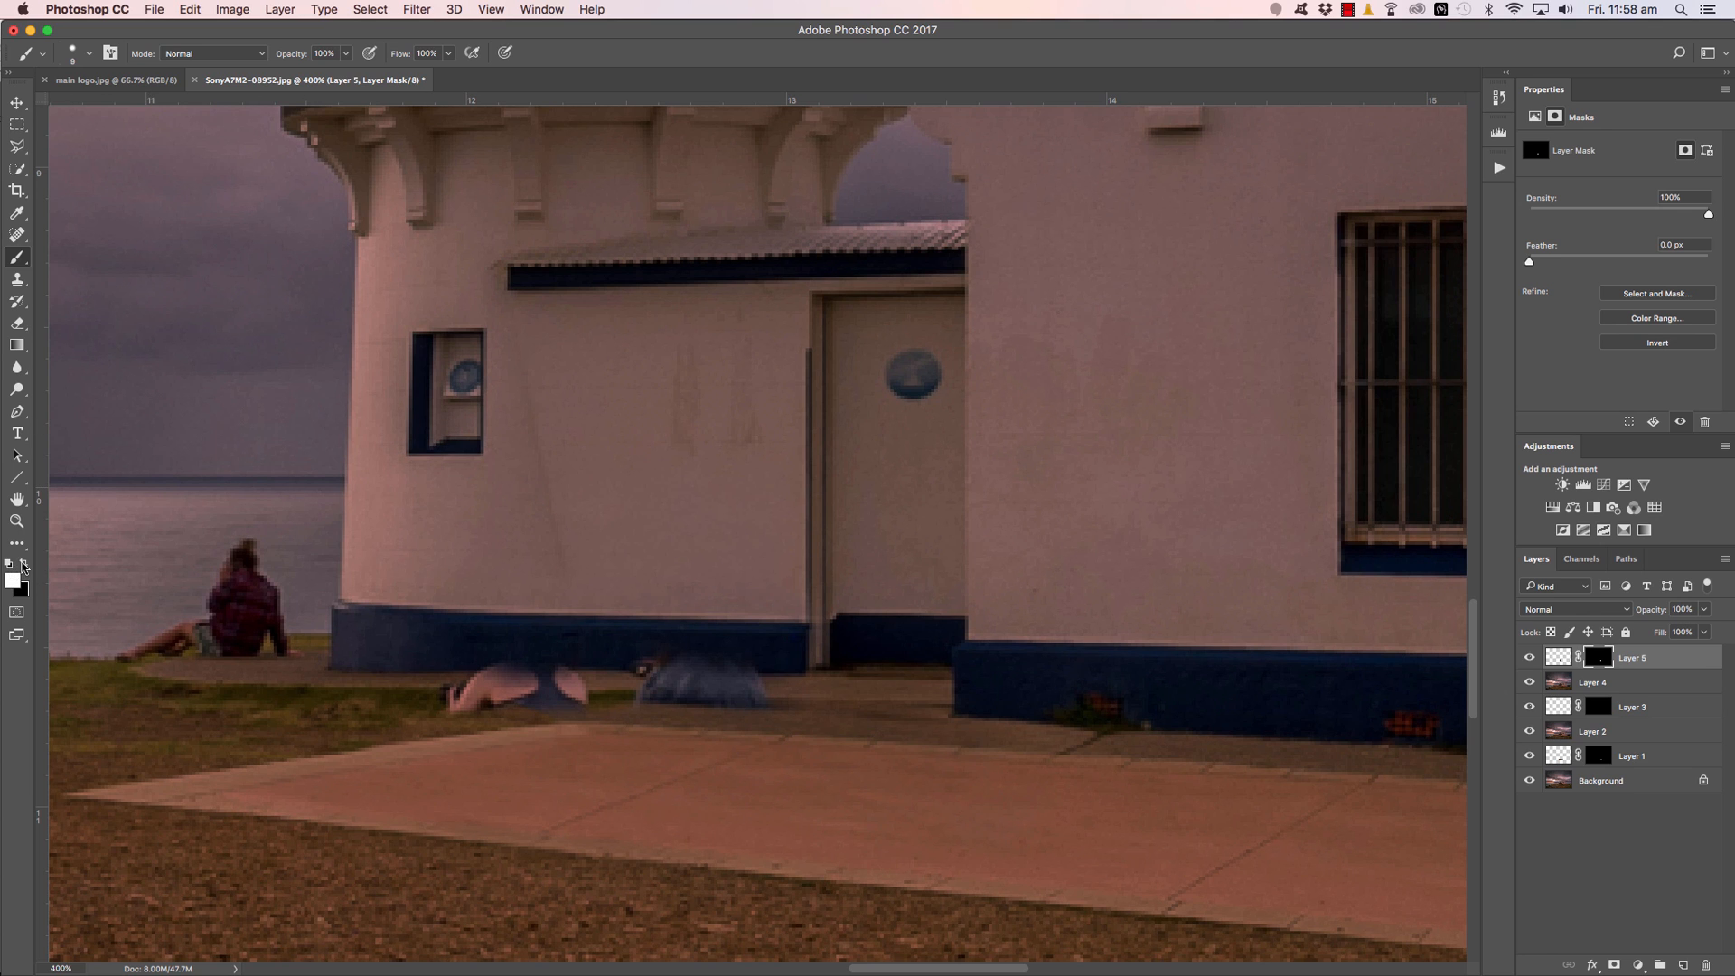
Toggle the visibility of the lower patch layers to check the retouched area around the lighthouse base.
left_click(23, 566)
key("super+minus")
key("super+minus")
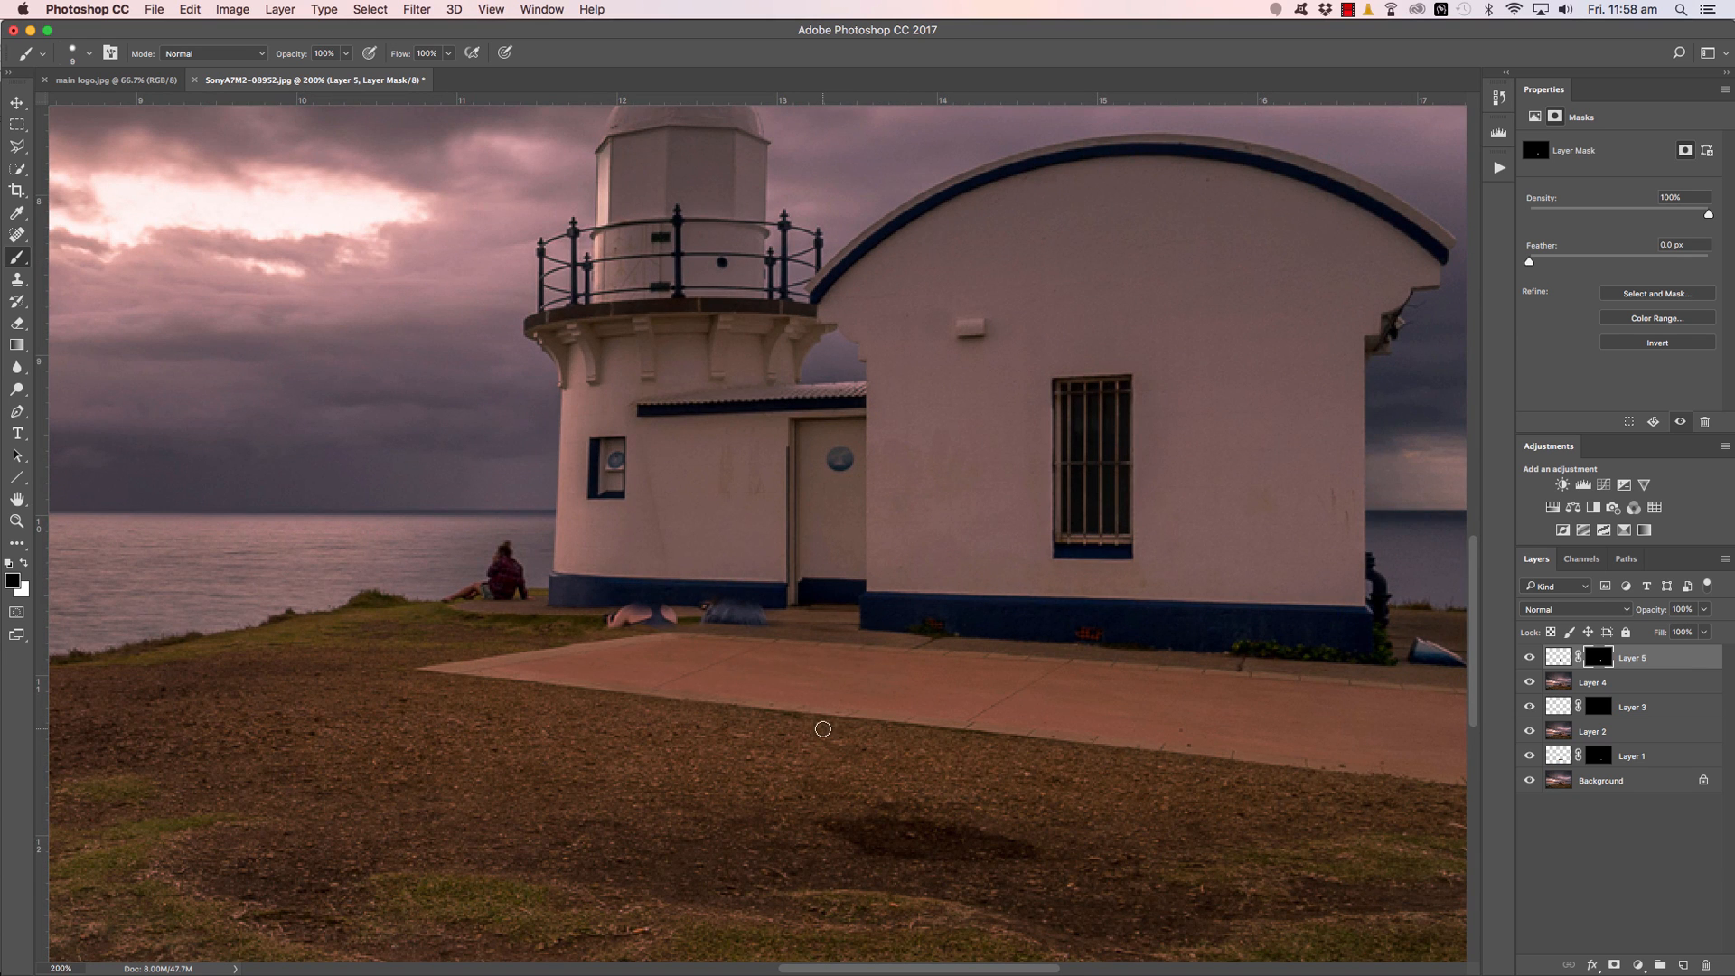
left_click(1529, 756)
left_click(1529, 731)
left_click_drag(1525, 705, 1522, 755)
key("super+equal")
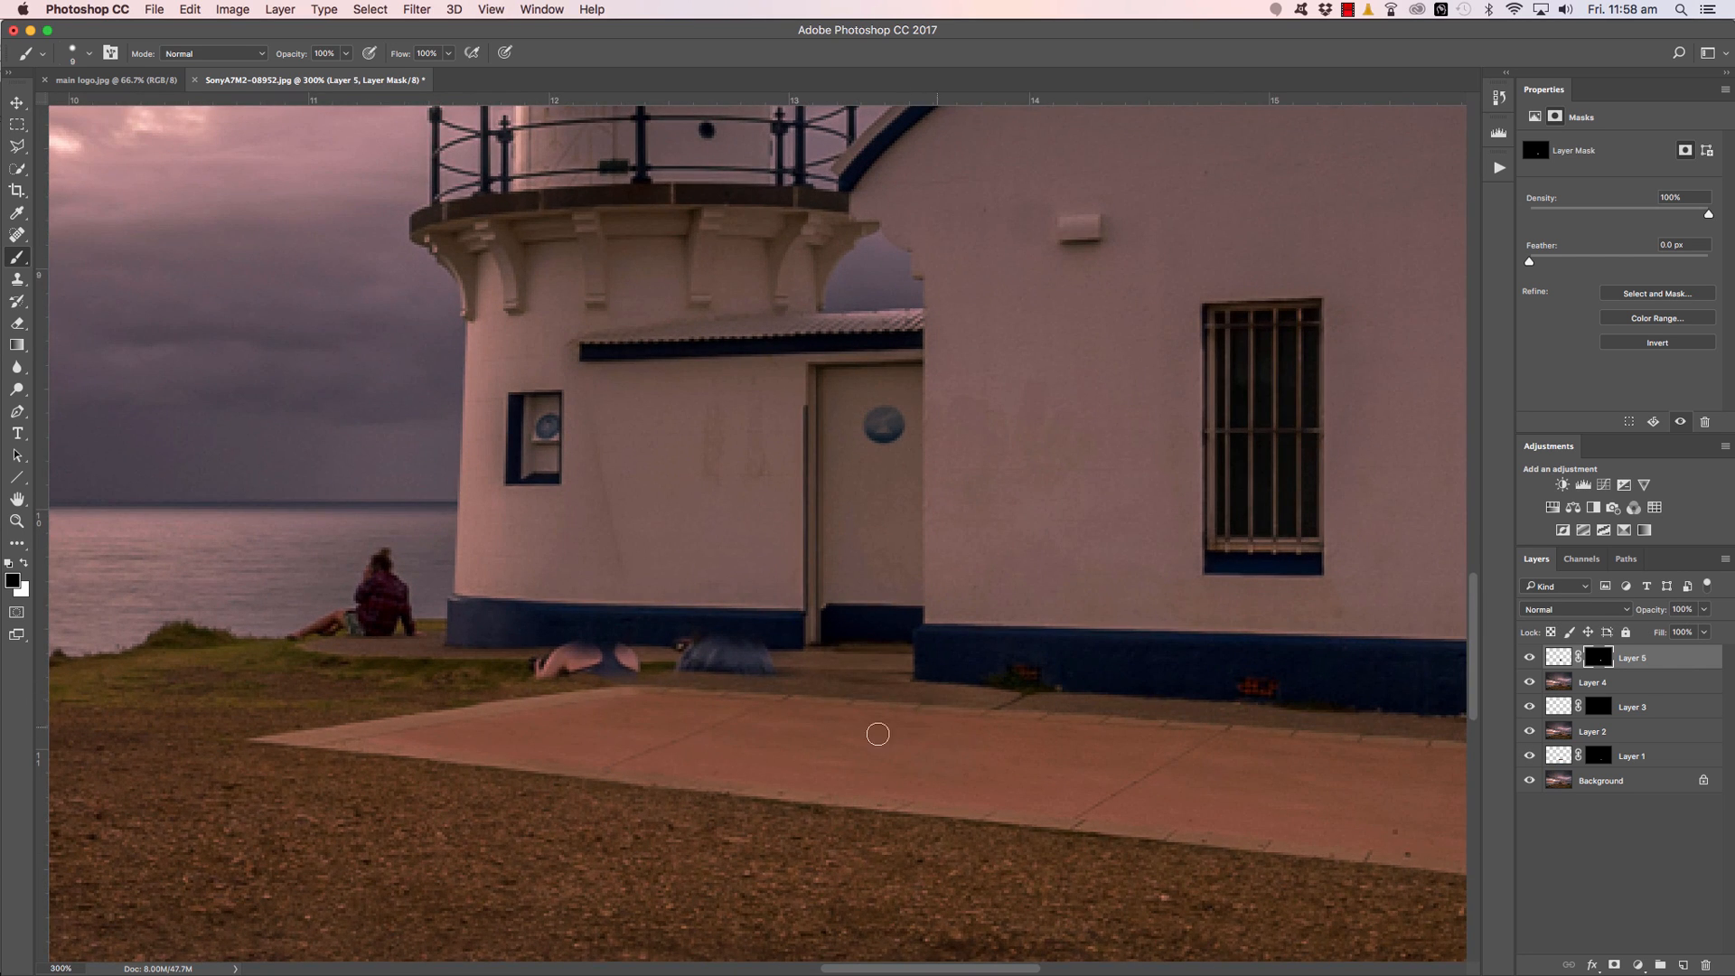
scroll(895, 734, "left", 5)
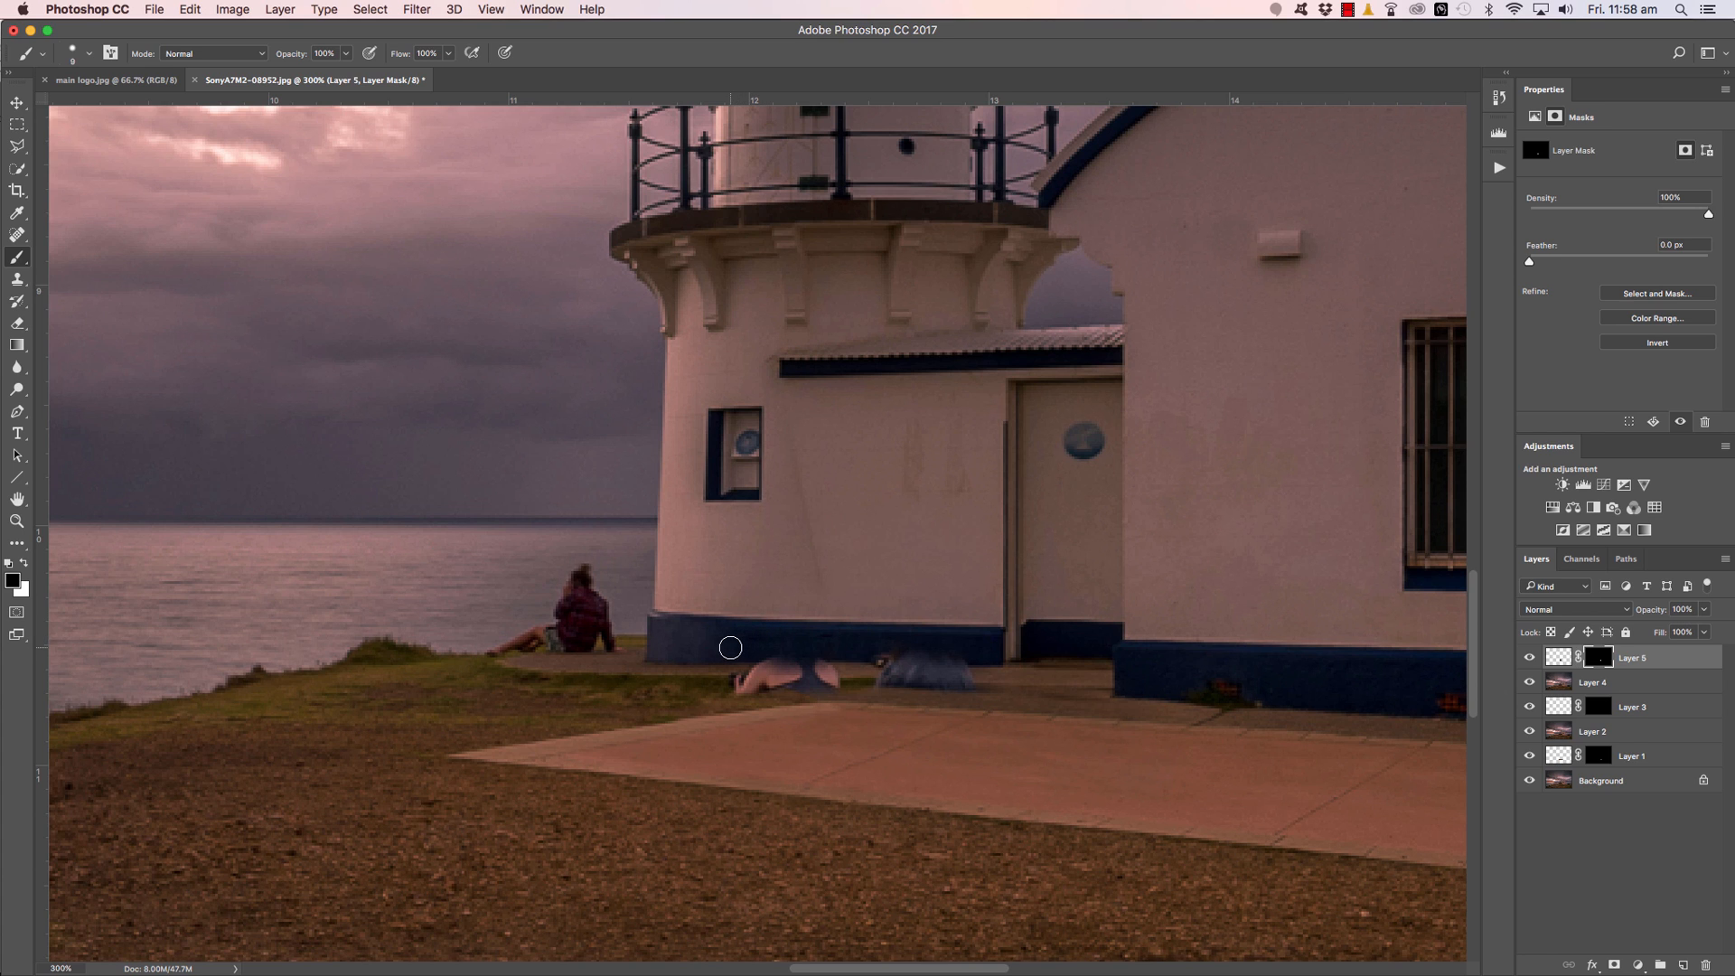
Paint white on the wall patch's mask along the blue band's lower edge, and stamp all visible layers into a new layer.
key("x")
left_click(987, 656, "shift")
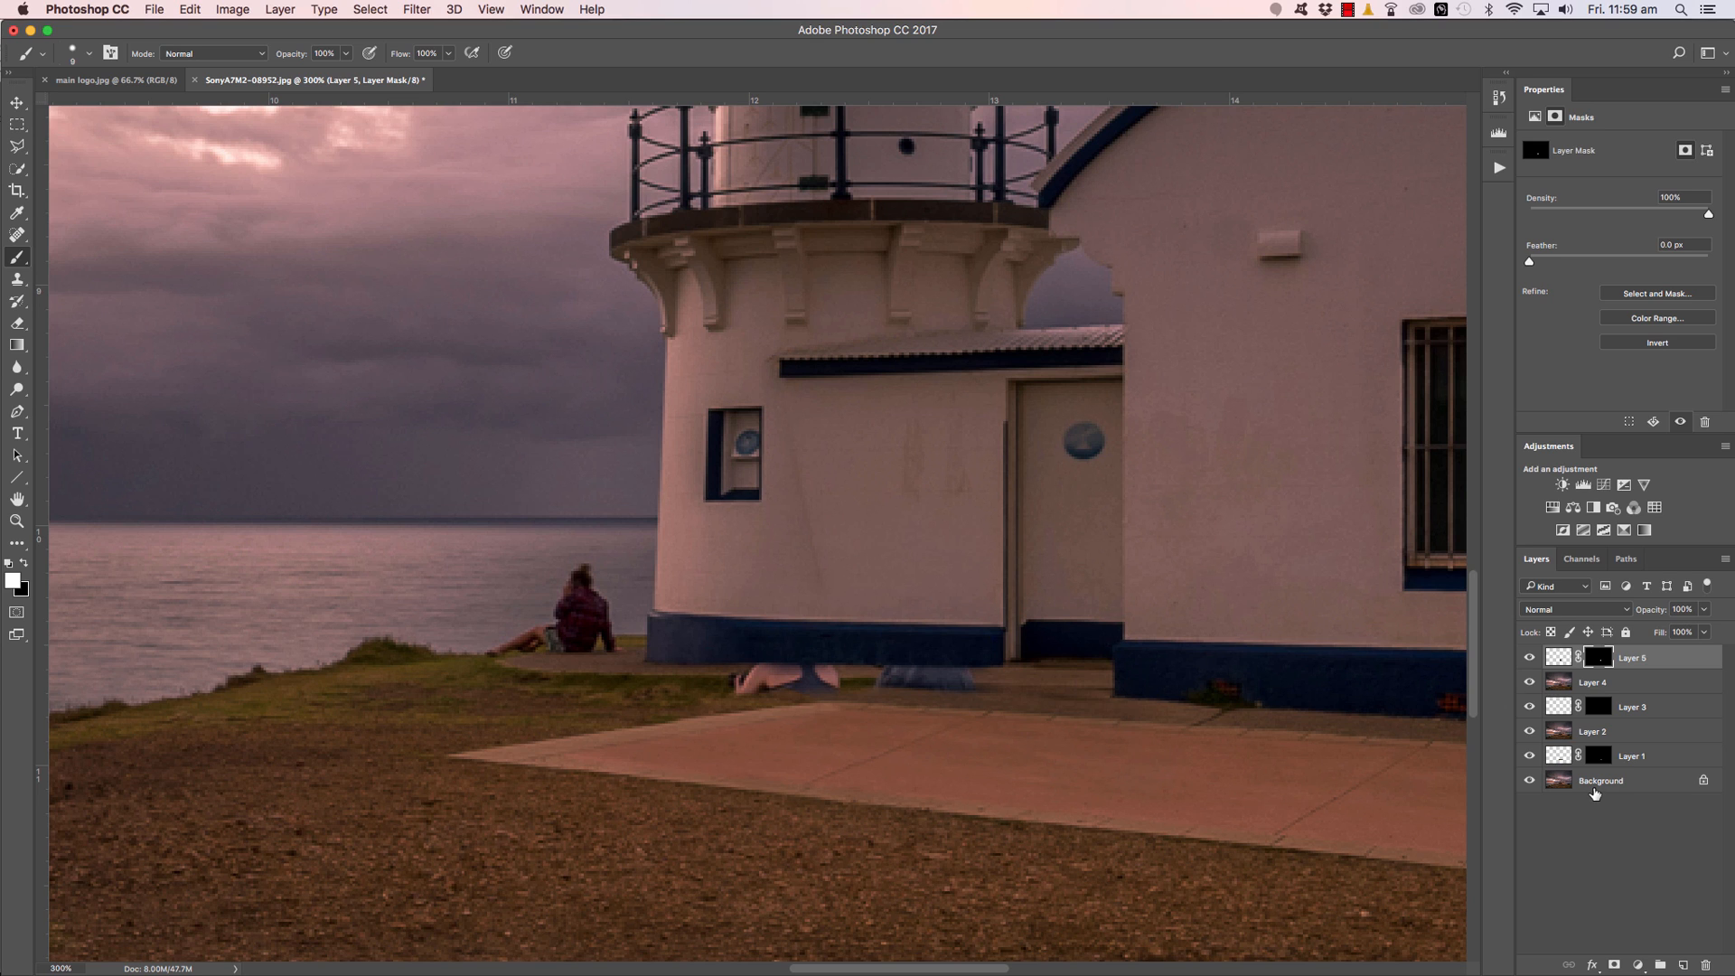
key("super+alt+shift+e")
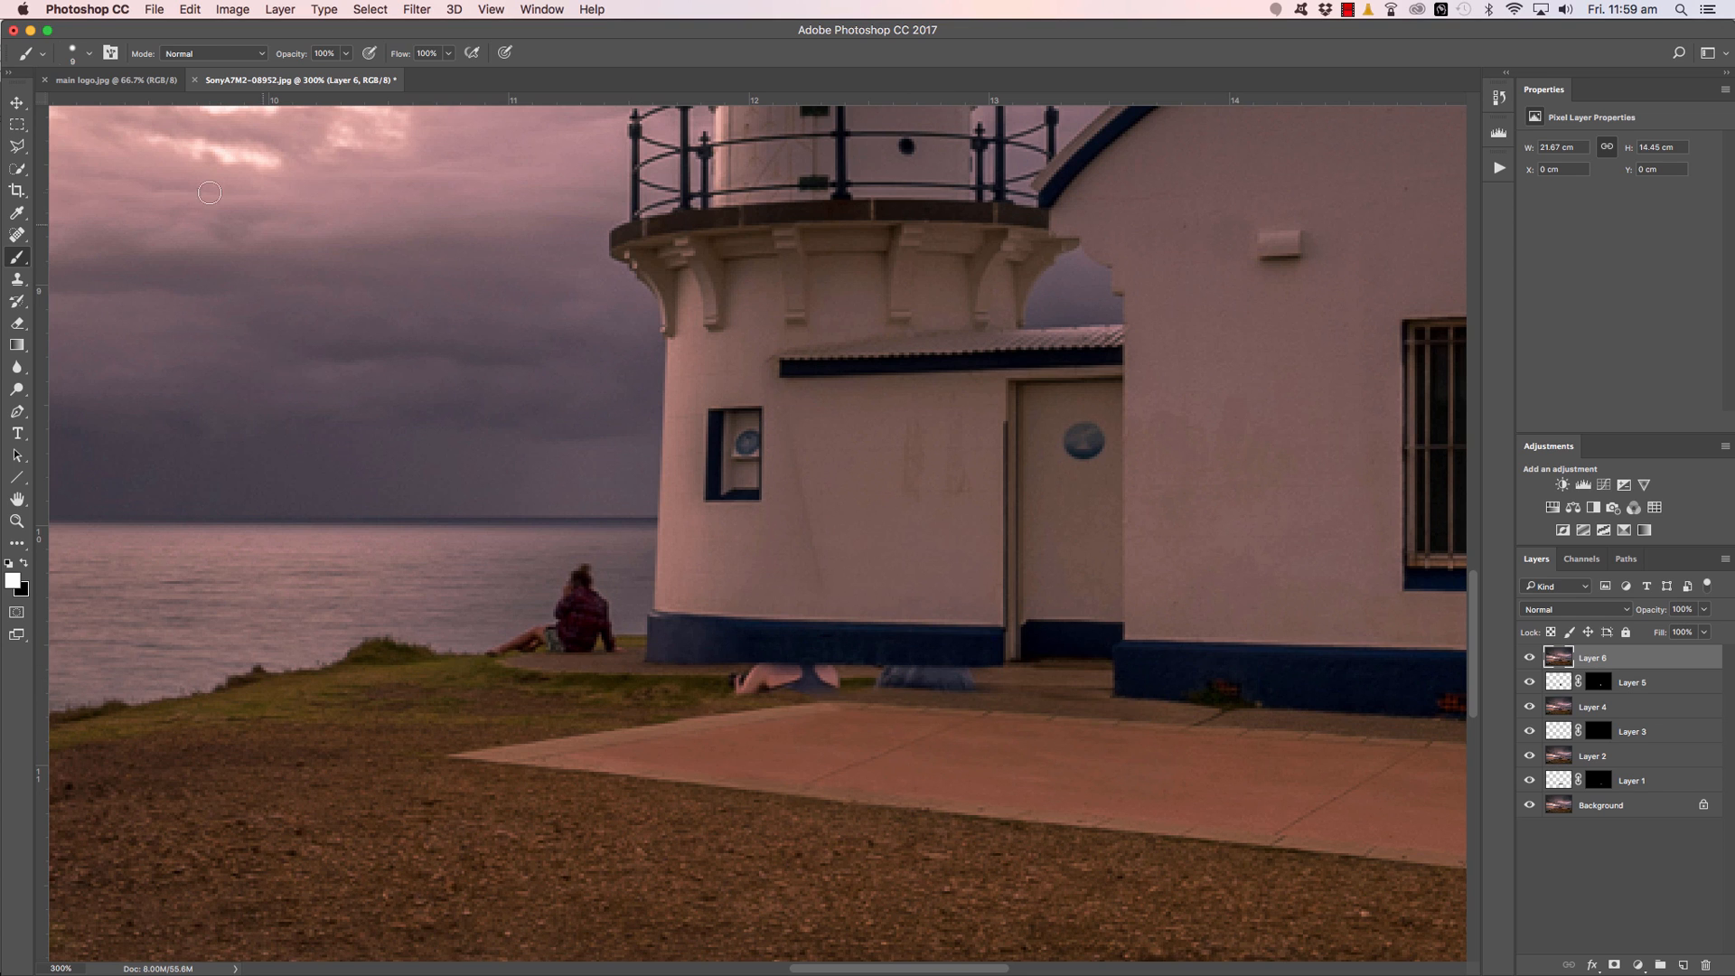
Select the path and wall base in front of the door with the Polygonal Lasso and copy it to a new layer.
left_click(15, 143)
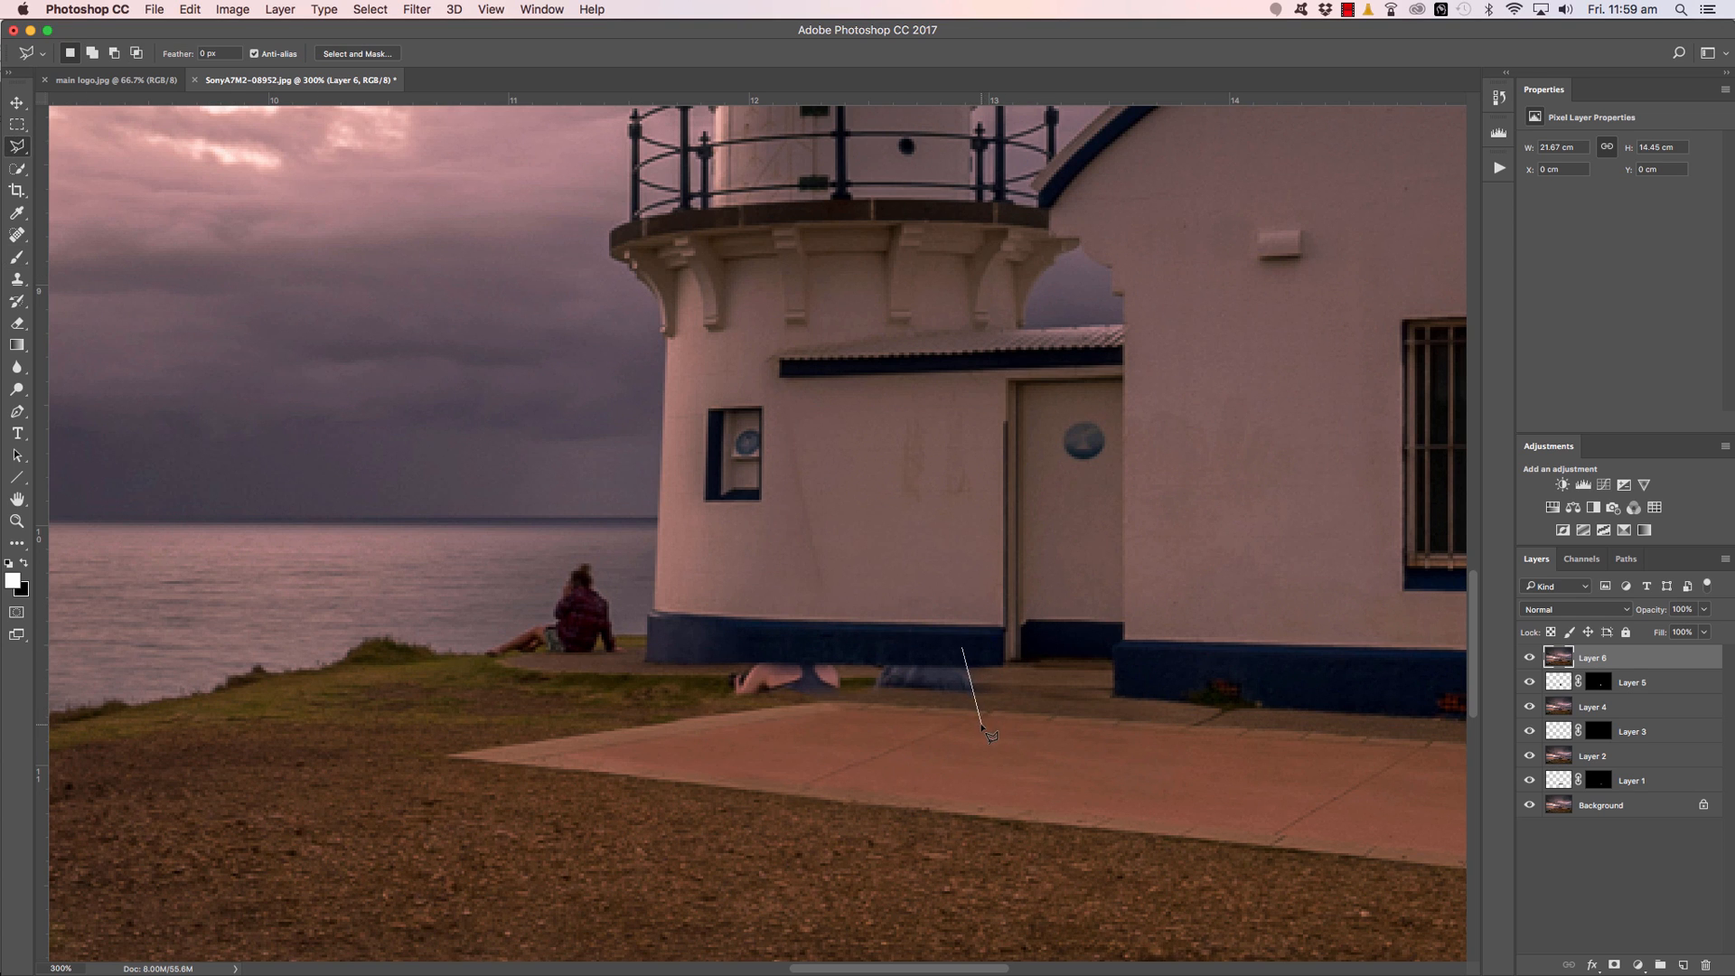
left_click(983, 725)
left_click(1175, 742)
double_click(1169, 599)
key("super+j")
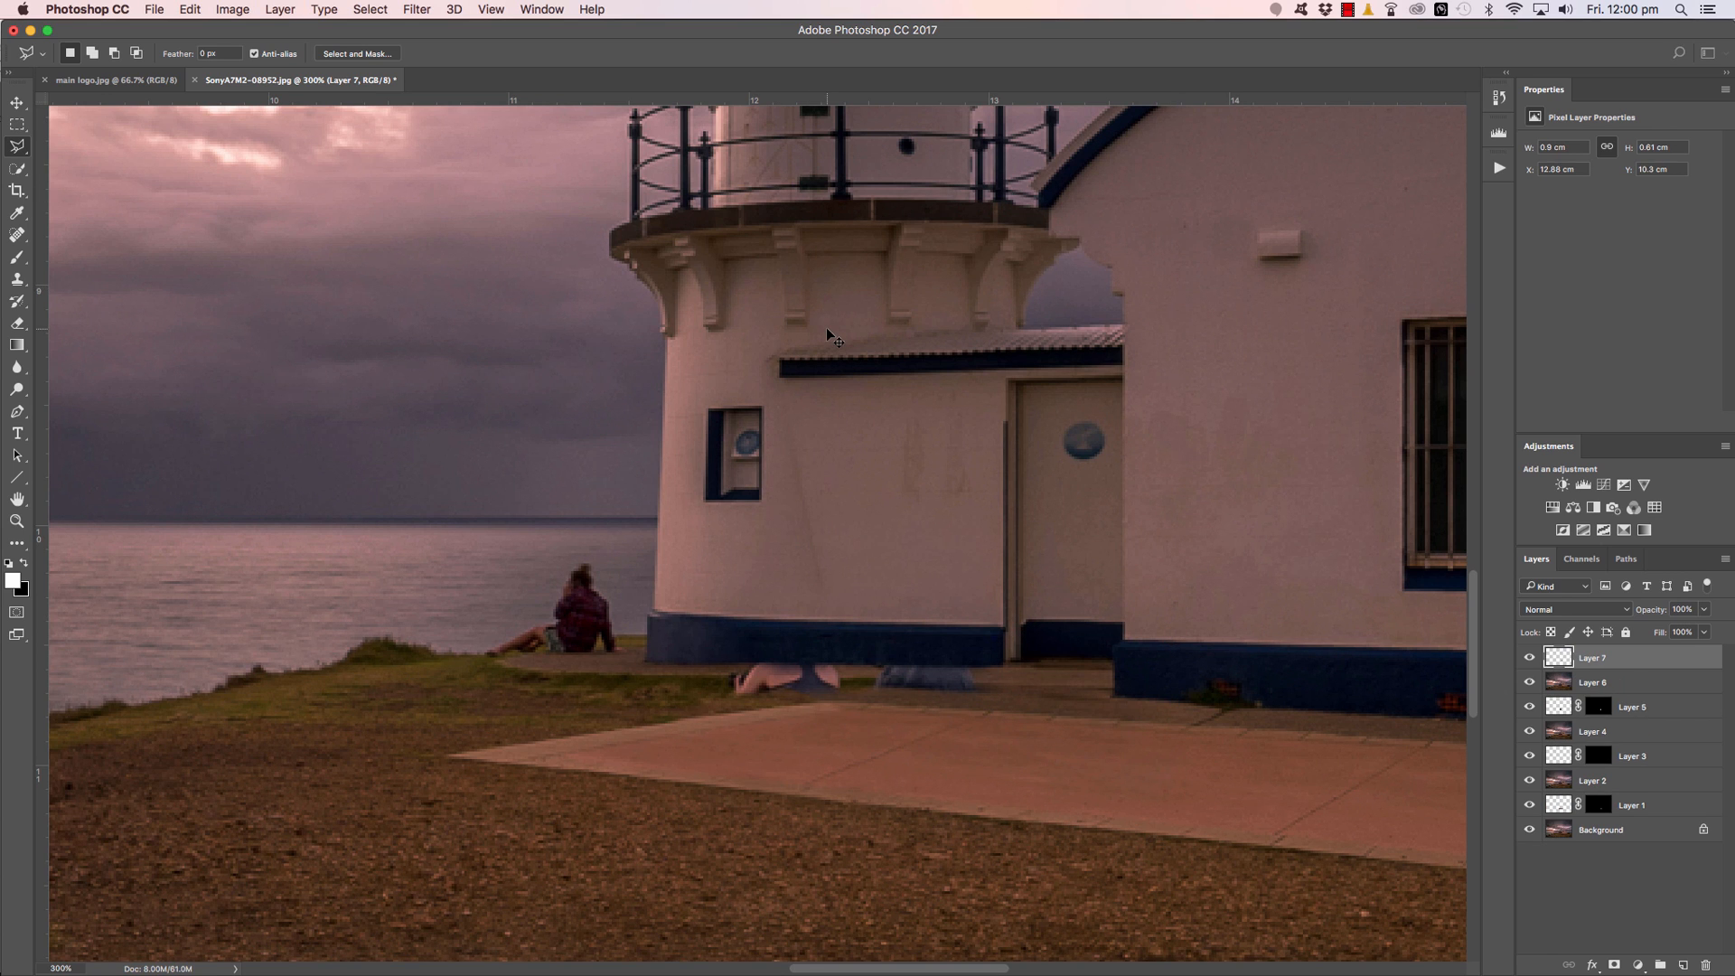
Set the door-path patch's opacity to 67% and move it in Free Transform over the right-hand person's remains beside the door.
key("super+t")
left_click(1703, 610)
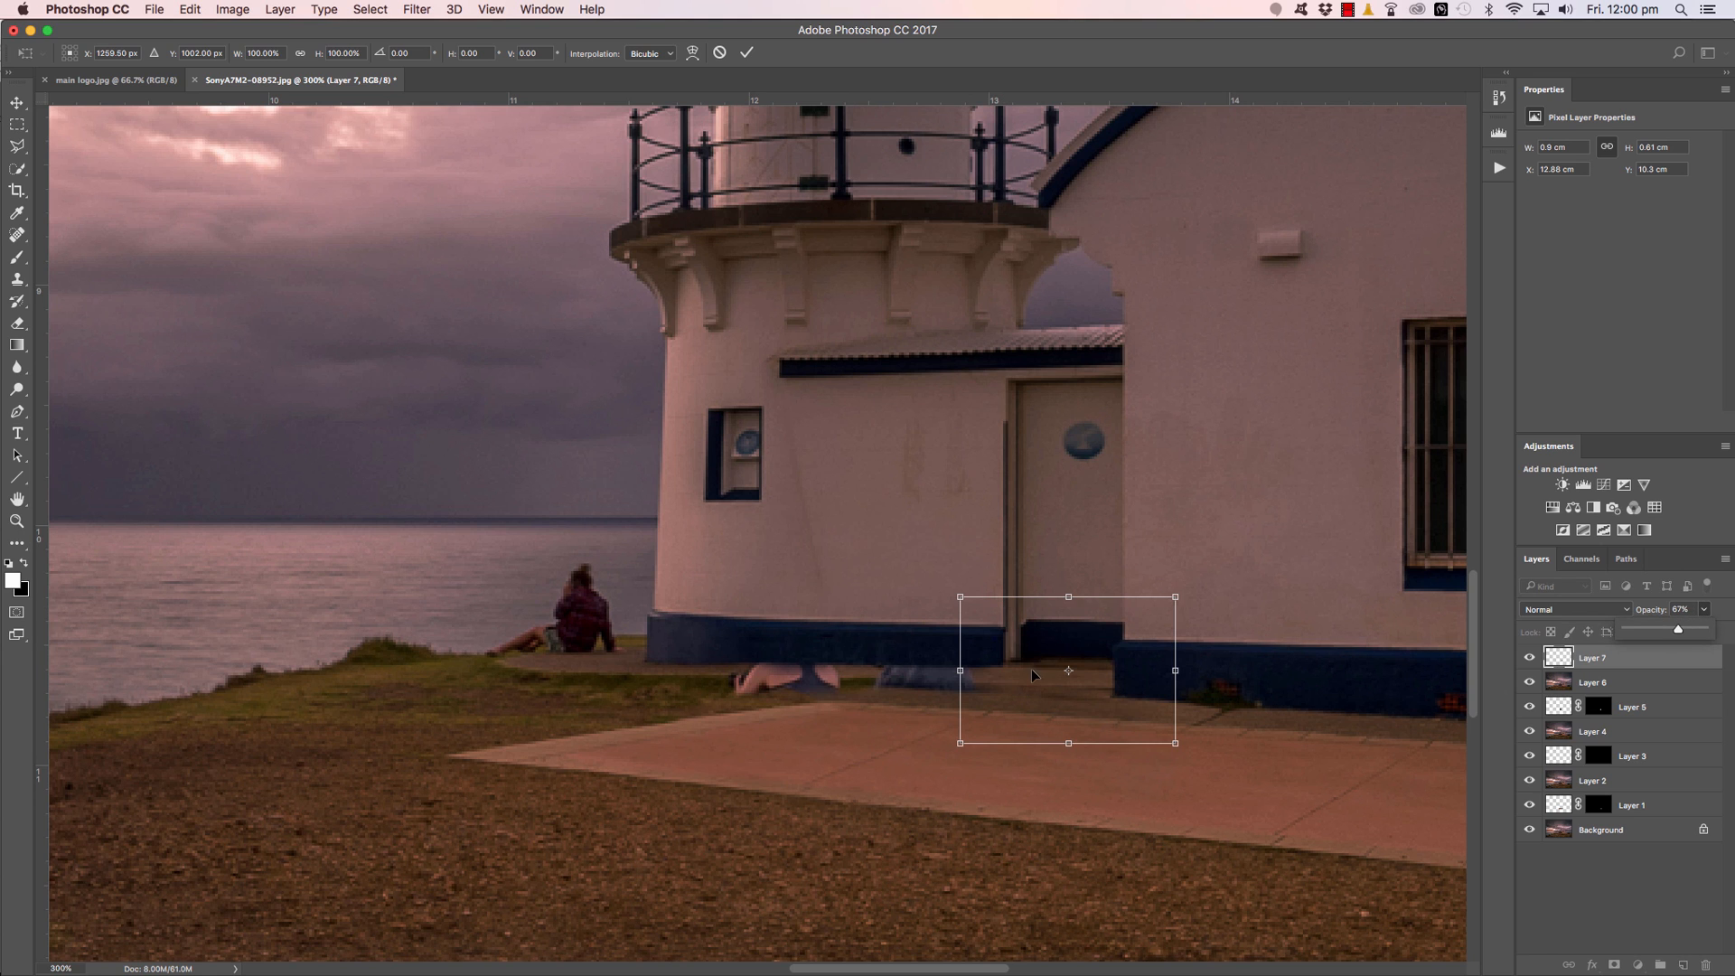
left_click_drag(1033, 673, 911, 665)
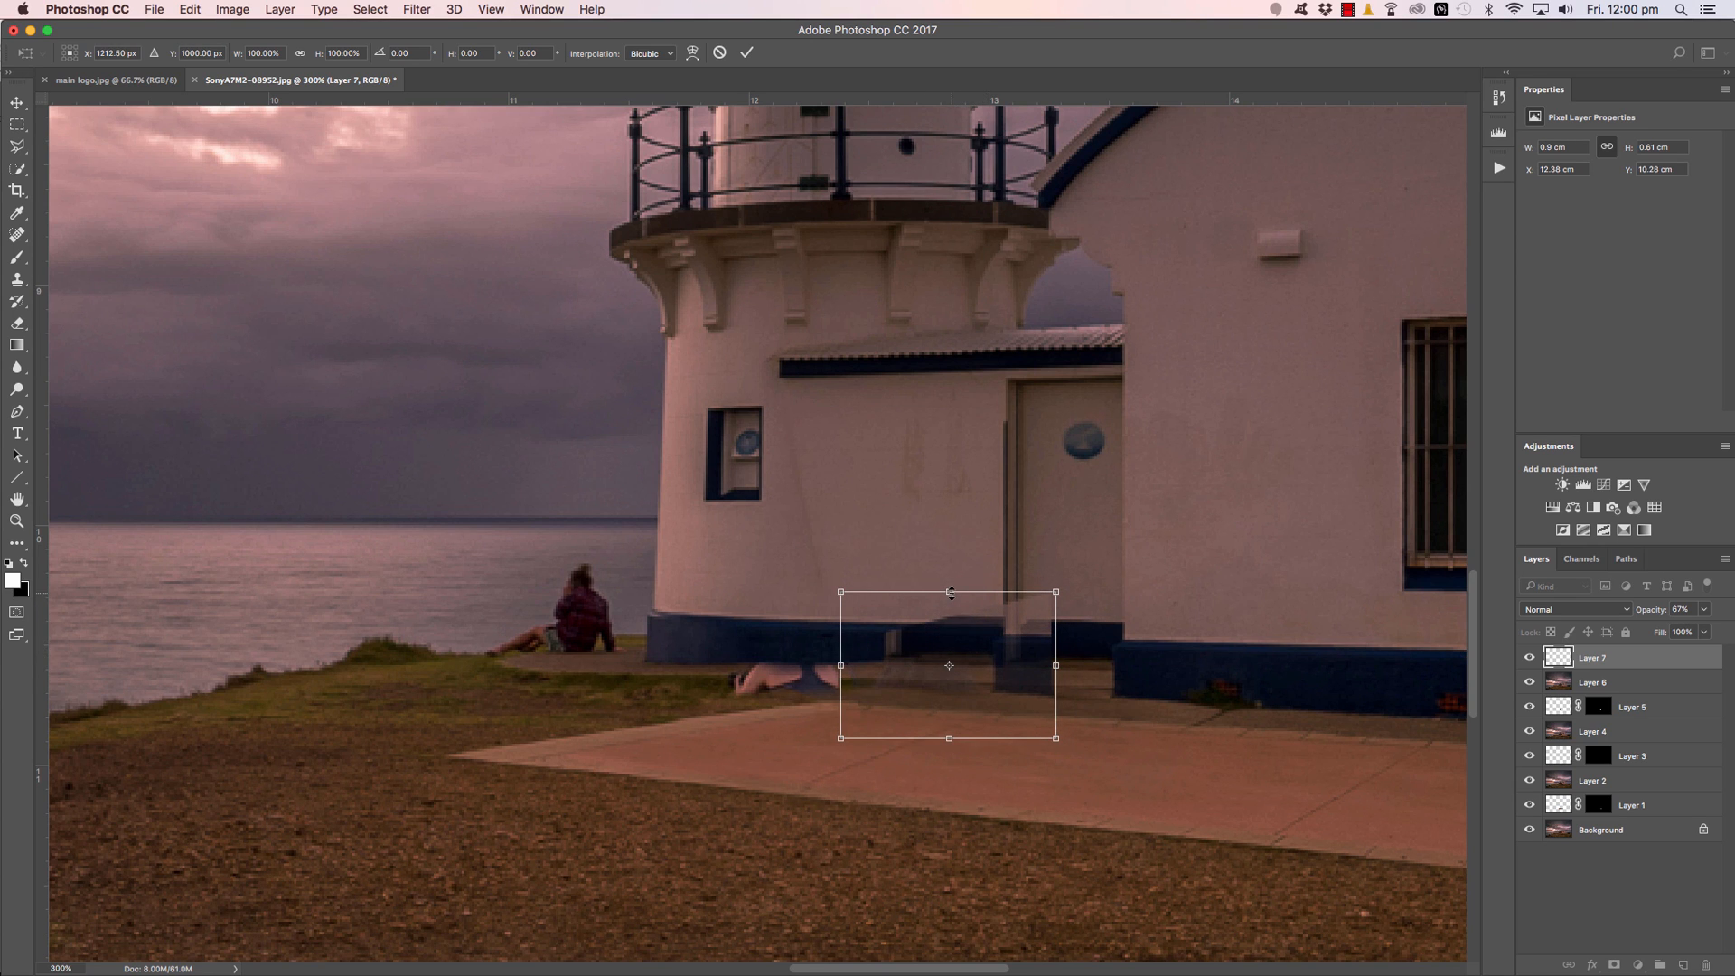
Align the patch with the path edges by nudging it up and adjusting its height to 101.72%, and apply the transform.
left_click_drag(951, 594, 947, 596)
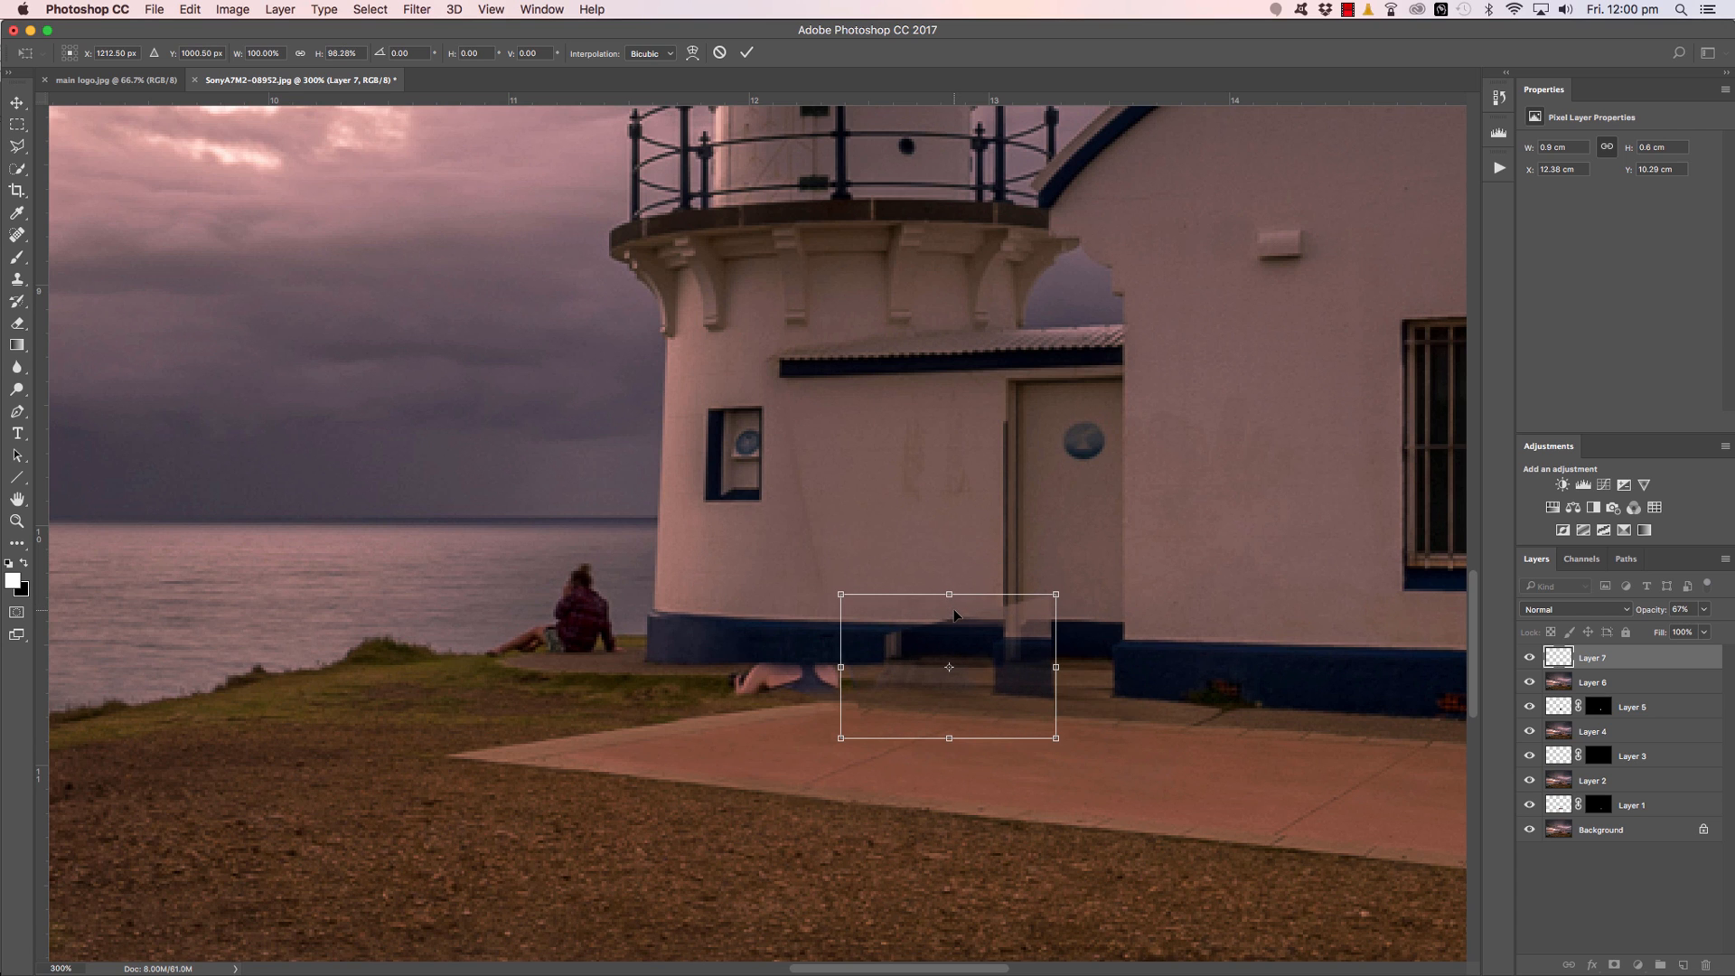
key("Up")
key("Up")
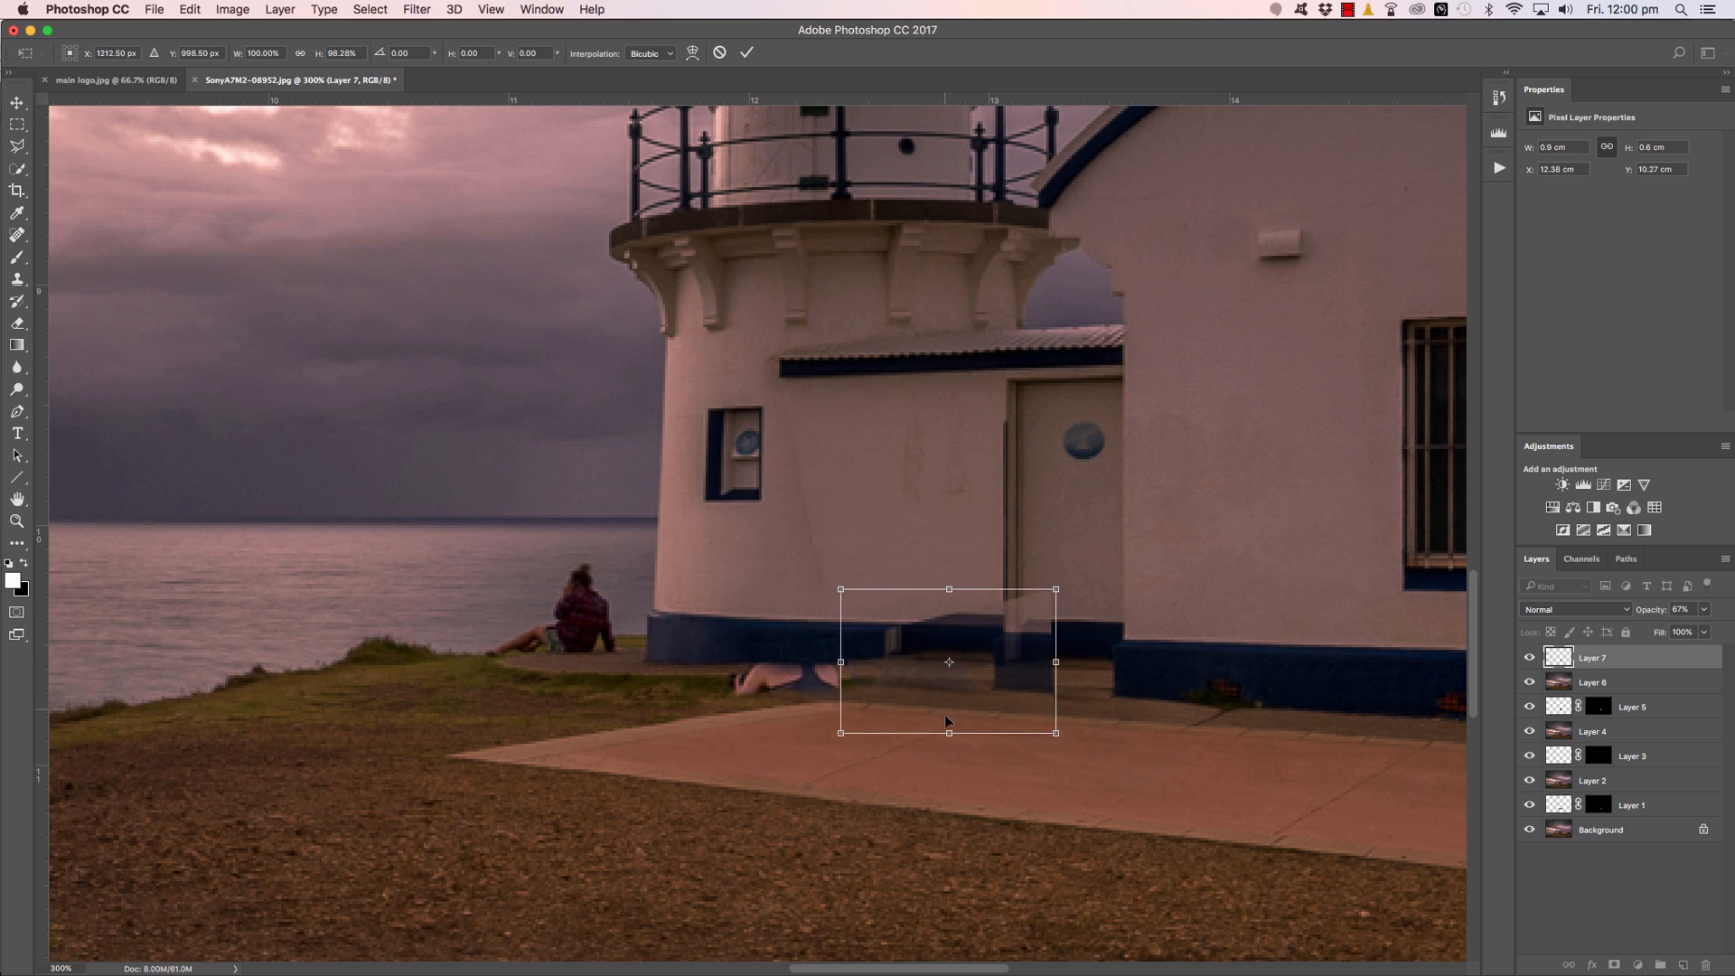
left_click_drag(947, 734, 946, 739)
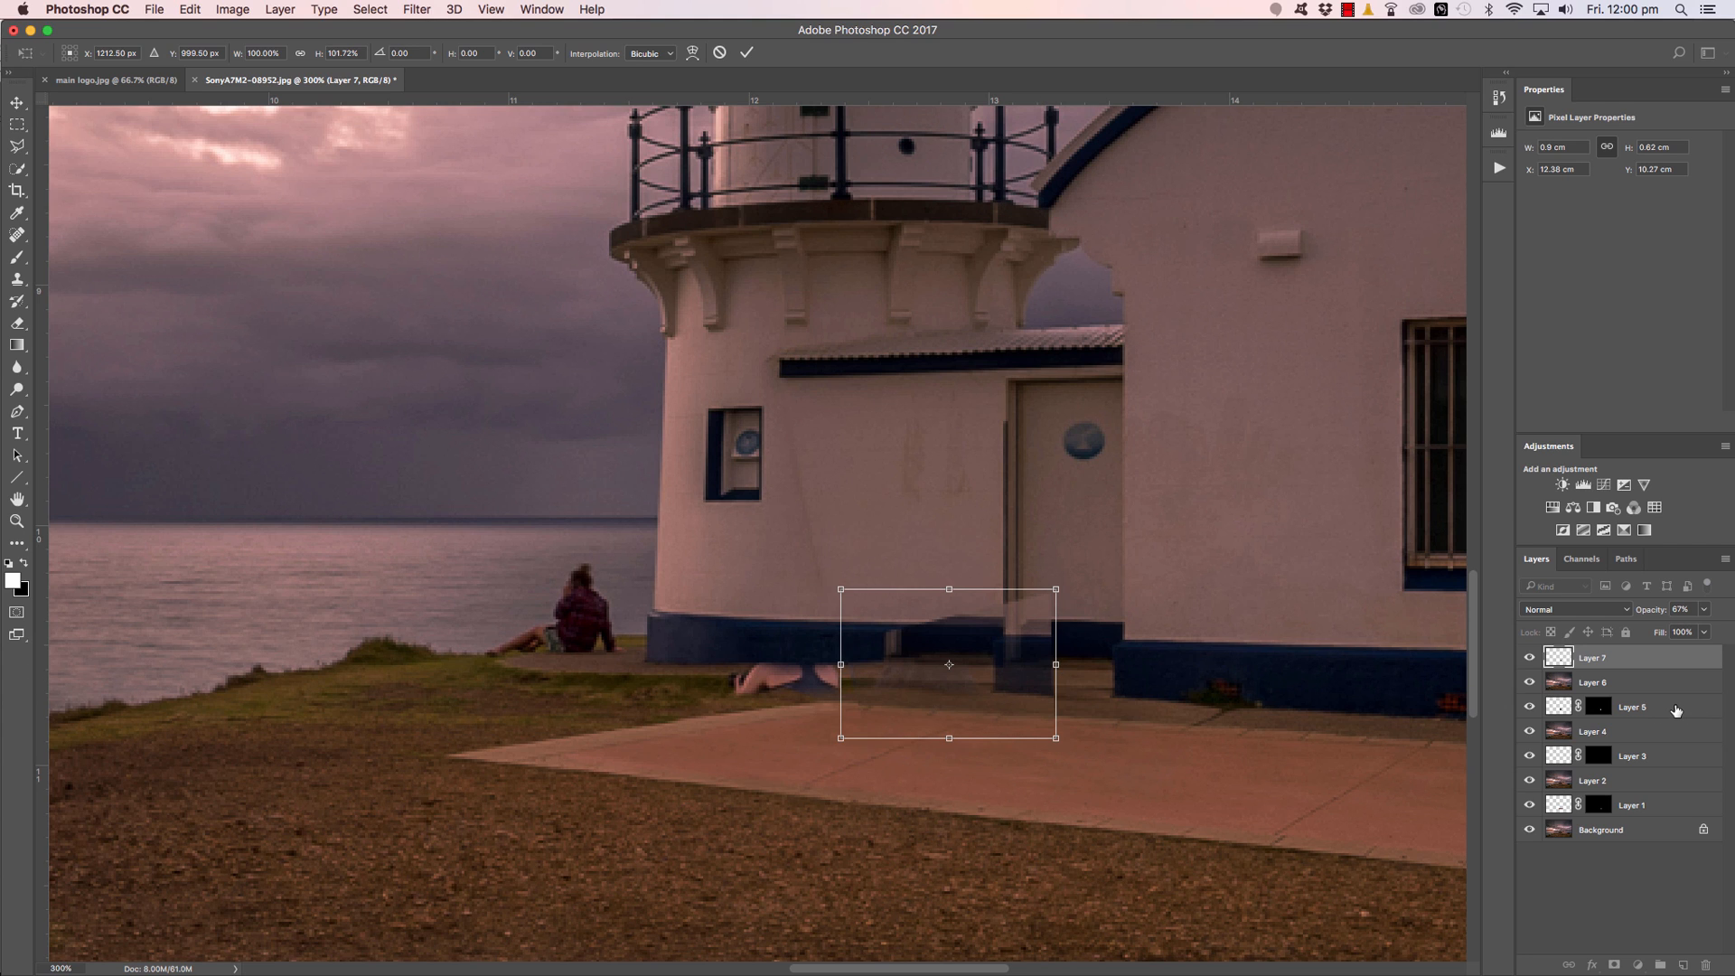
left_click(747, 52)
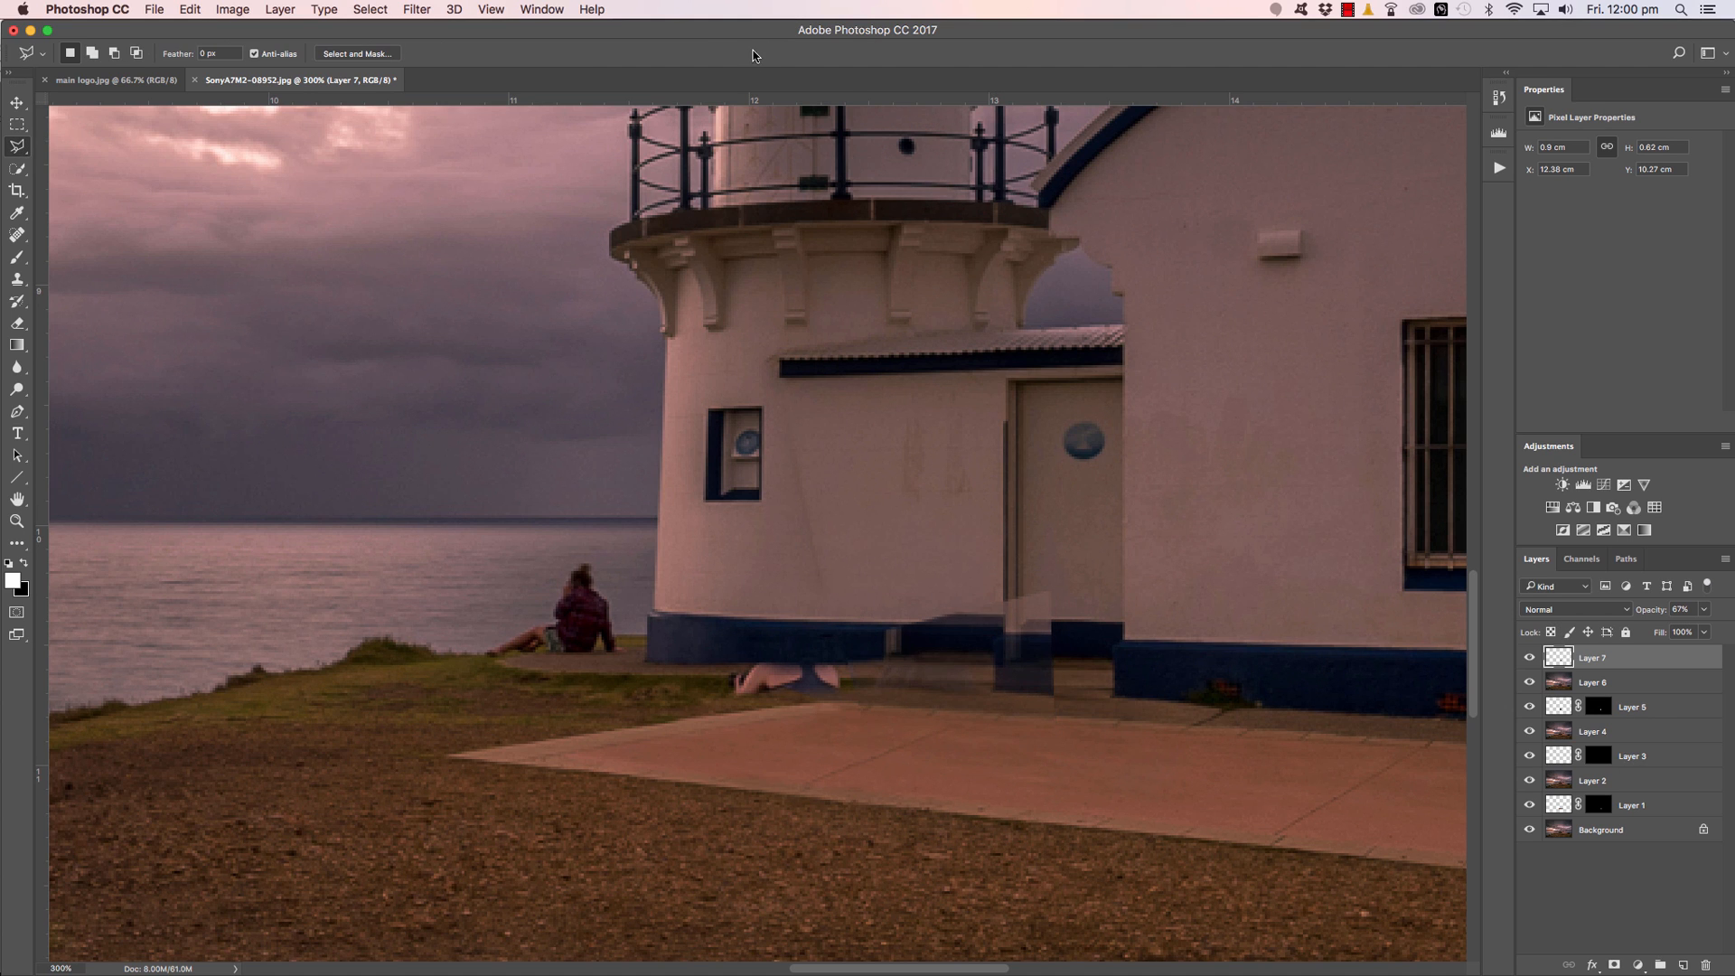
Restore the path patch's opacity to 100%, add a layer mask to it, and invert the mask to black.
left_click(1705, 612)
left_click_drag(1696, 629, 1723, 629)
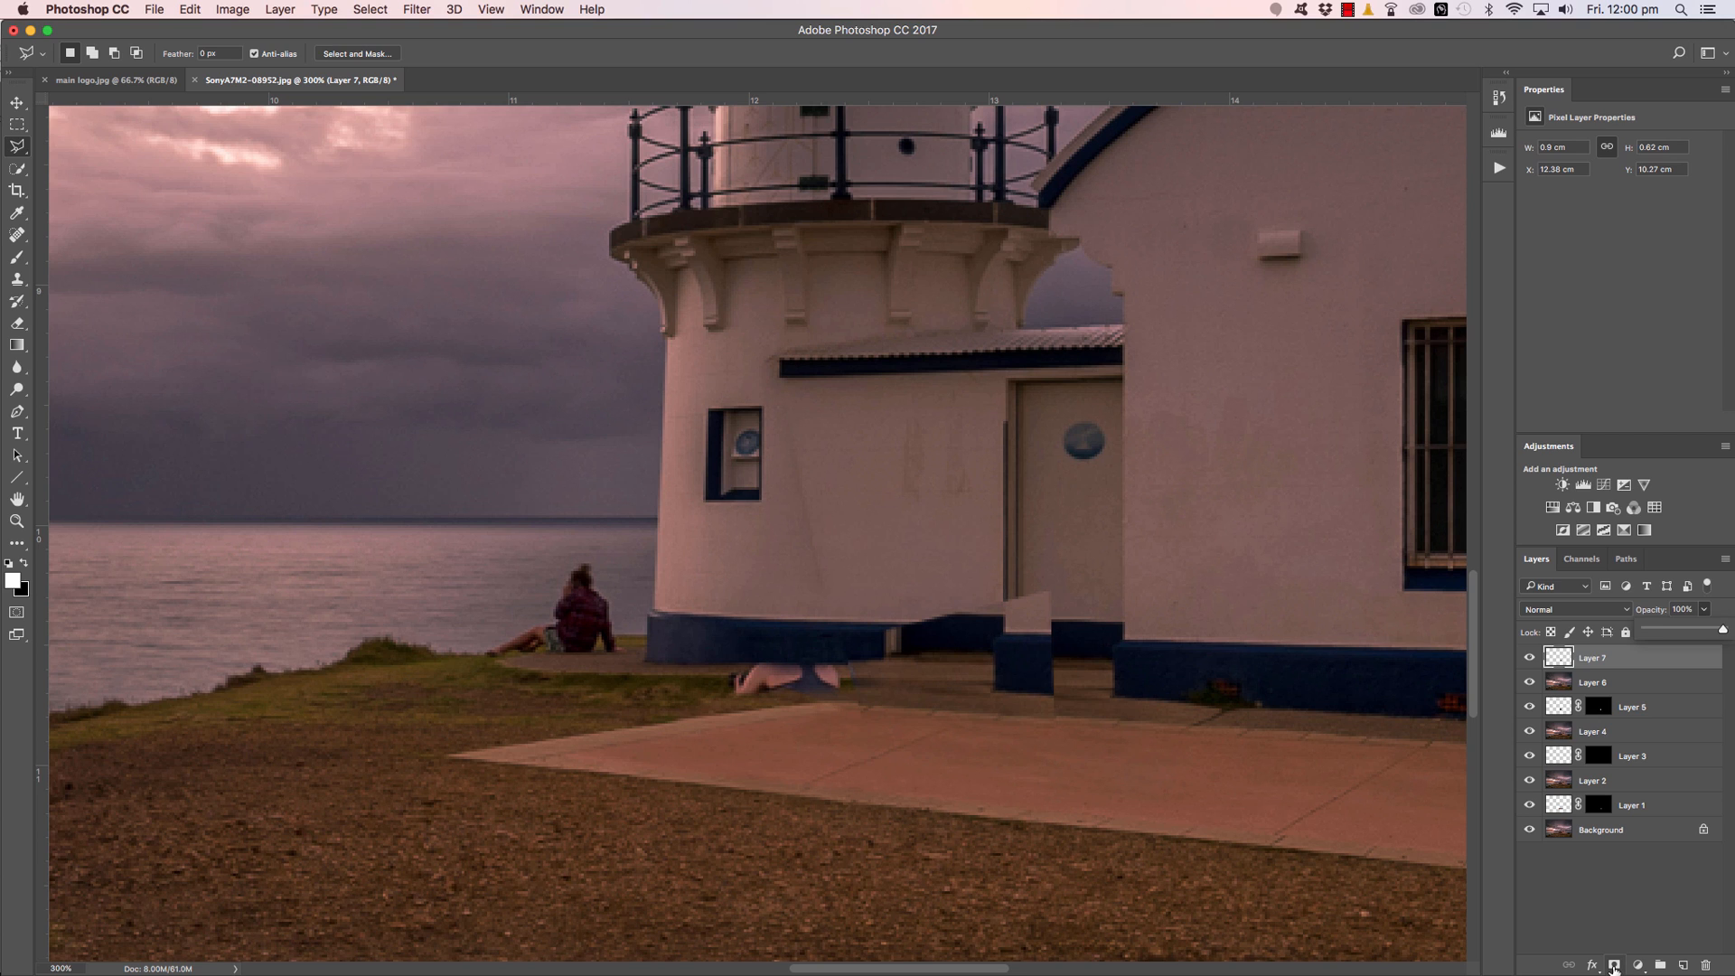
left_click(1615, 965)
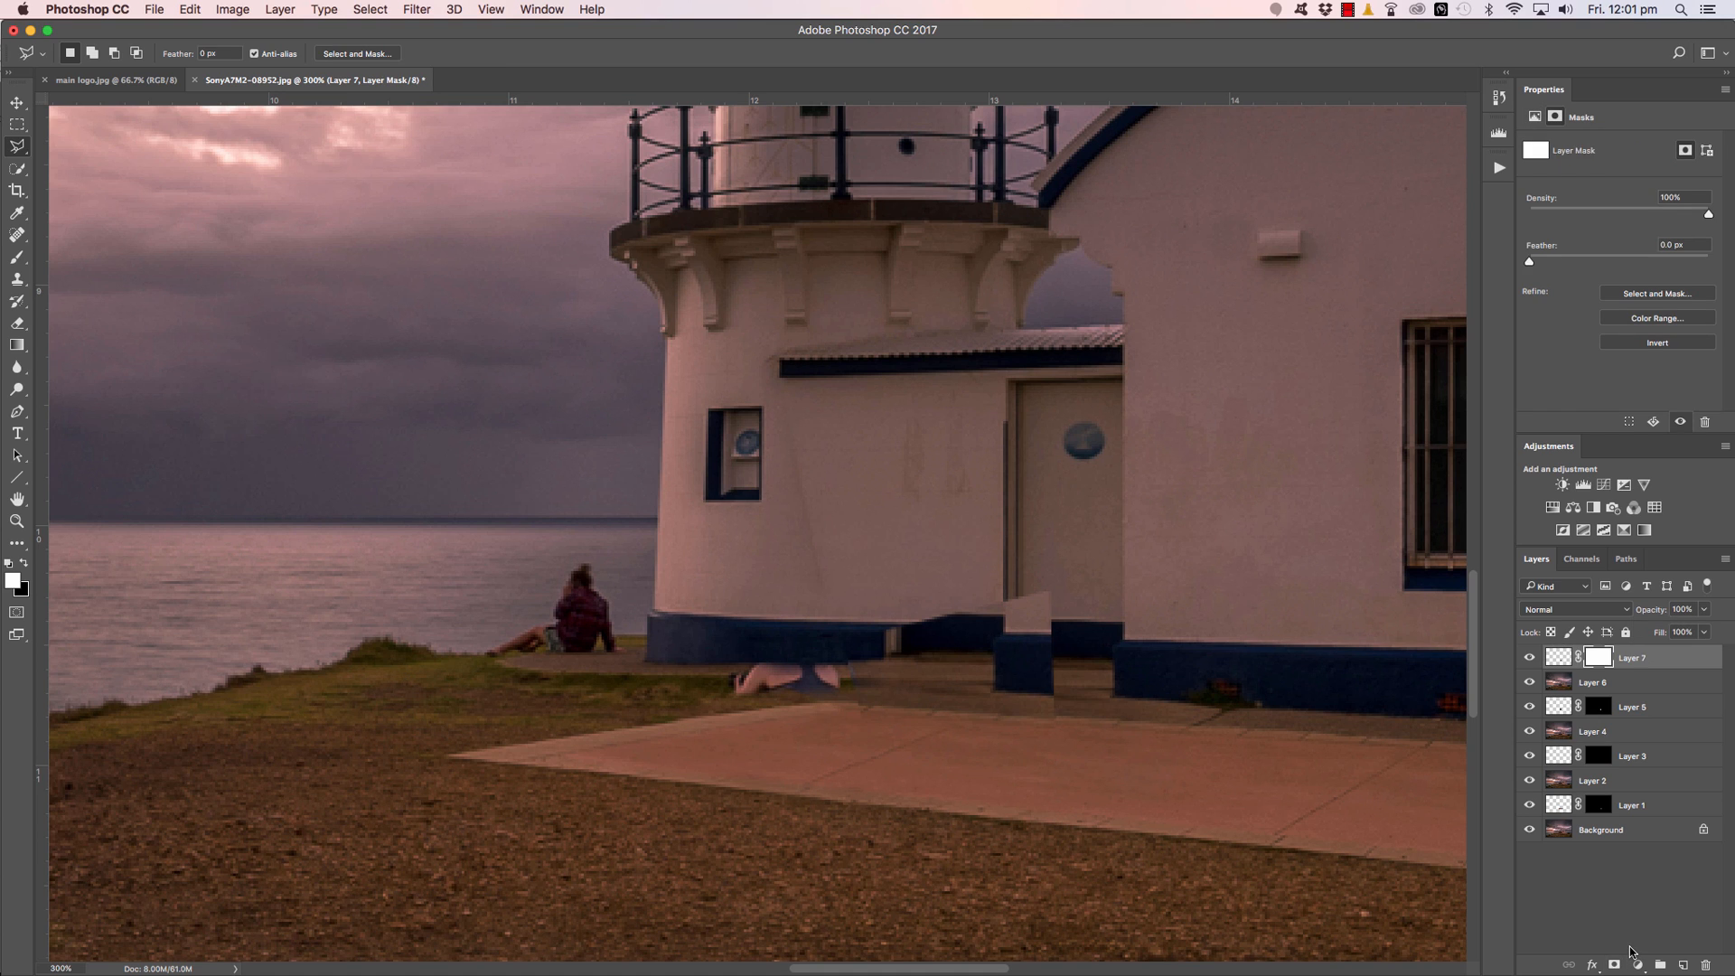
key("super+i")
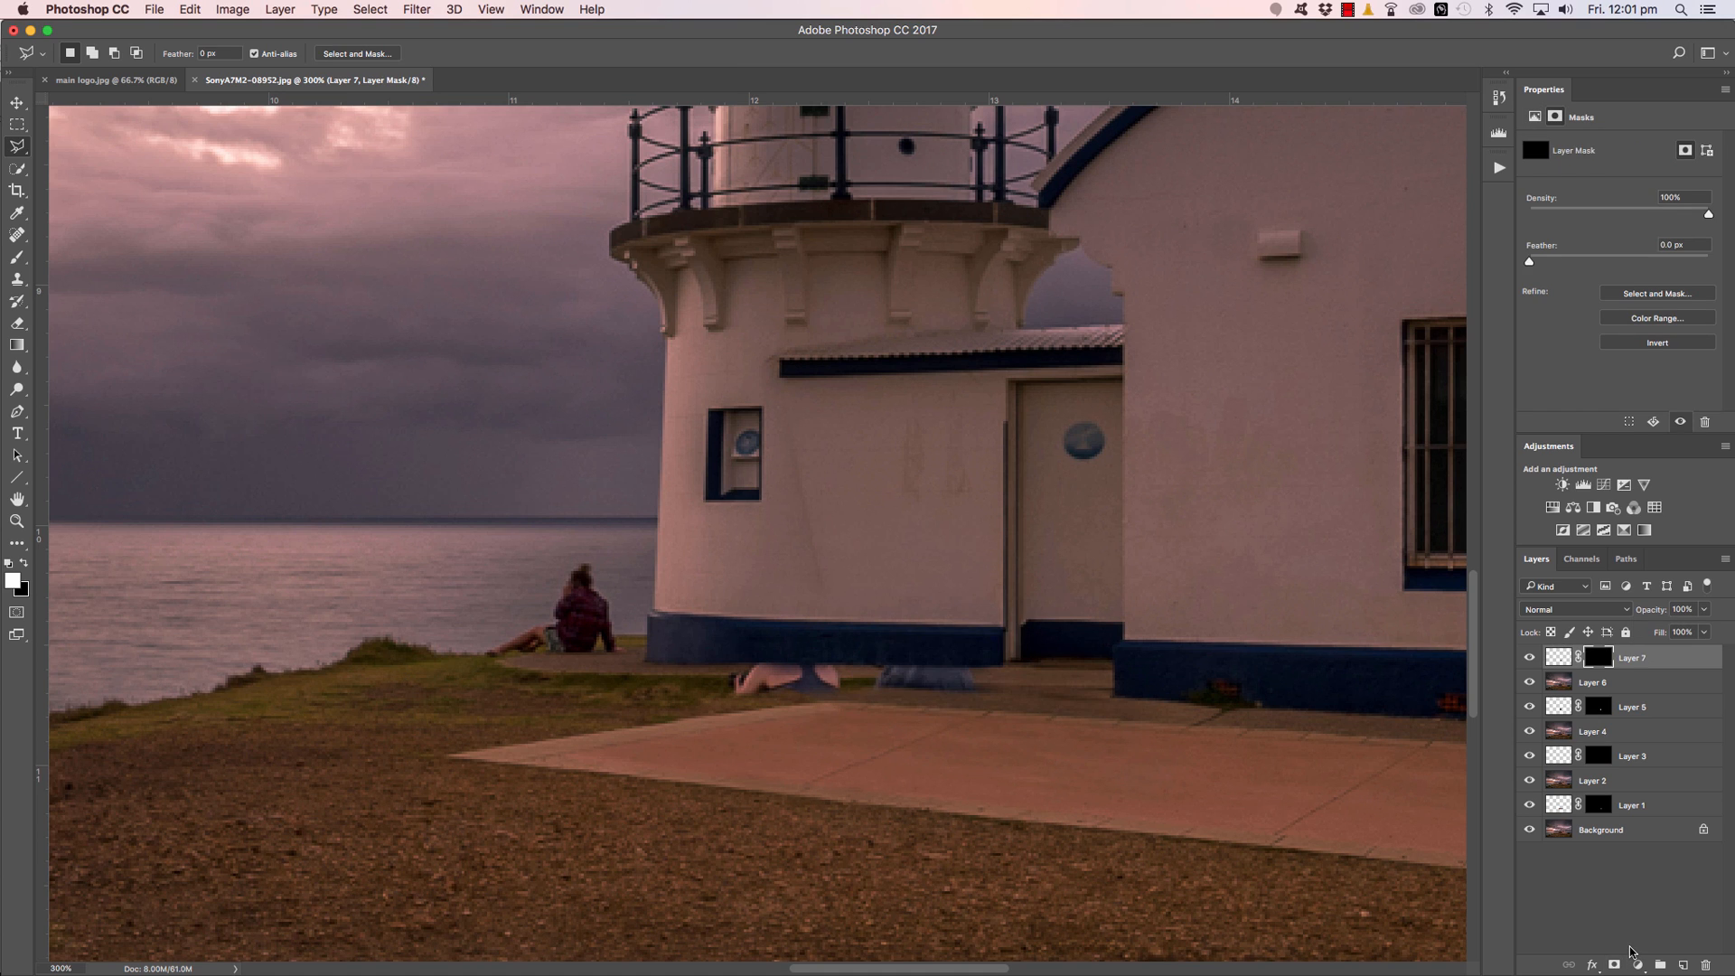
Paint white on the path patch's mask over the right-hand person's remains, and paint black over the stray blue spot near the door.
key("b")
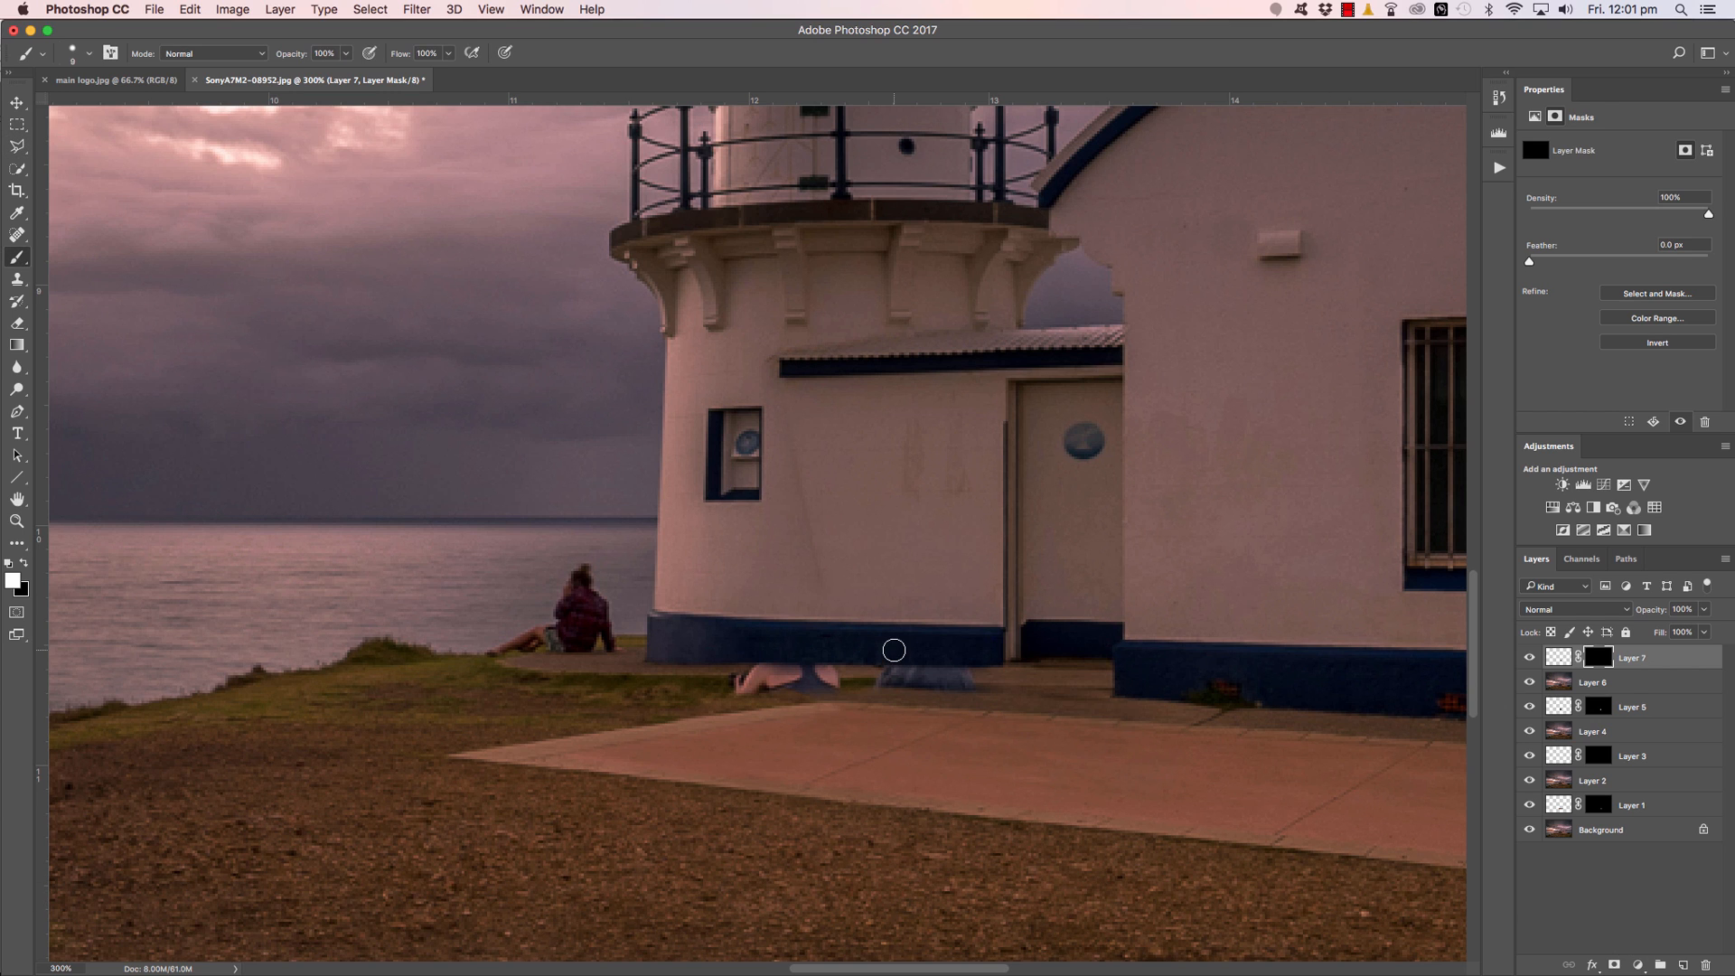
key("bracketleft")
mouse_move(889, 686)
left_mouse_down()
mouse_move(1000, 684)
mouse_move(850, 675)
mouse_move(1051, 691)
mouse_move(1003, 686)
left_mouse_up()
key("x")
key("bracketright")
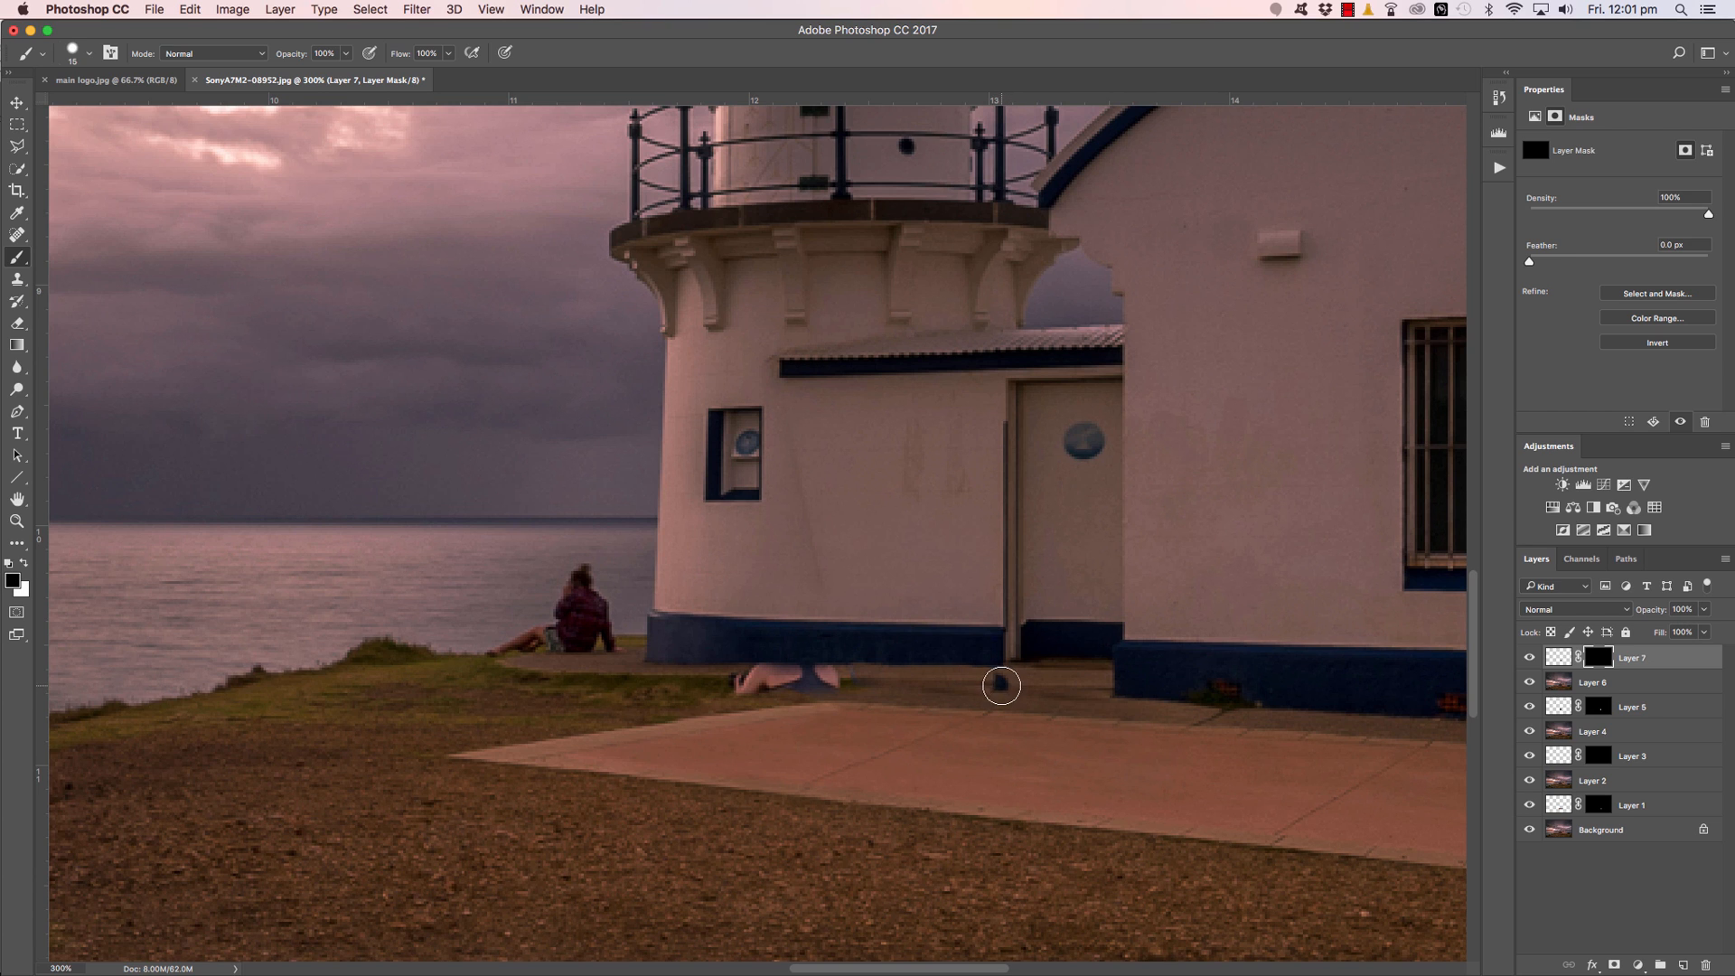
left_click(1000, 685)
Paint white on the mask with a 7 px brush in a straight line just below the blue band, up to the door frame.
key("bracketleft")
key("bracketleft")
key("bracketleft")
key("bracketleft")
right_click(883, 687)
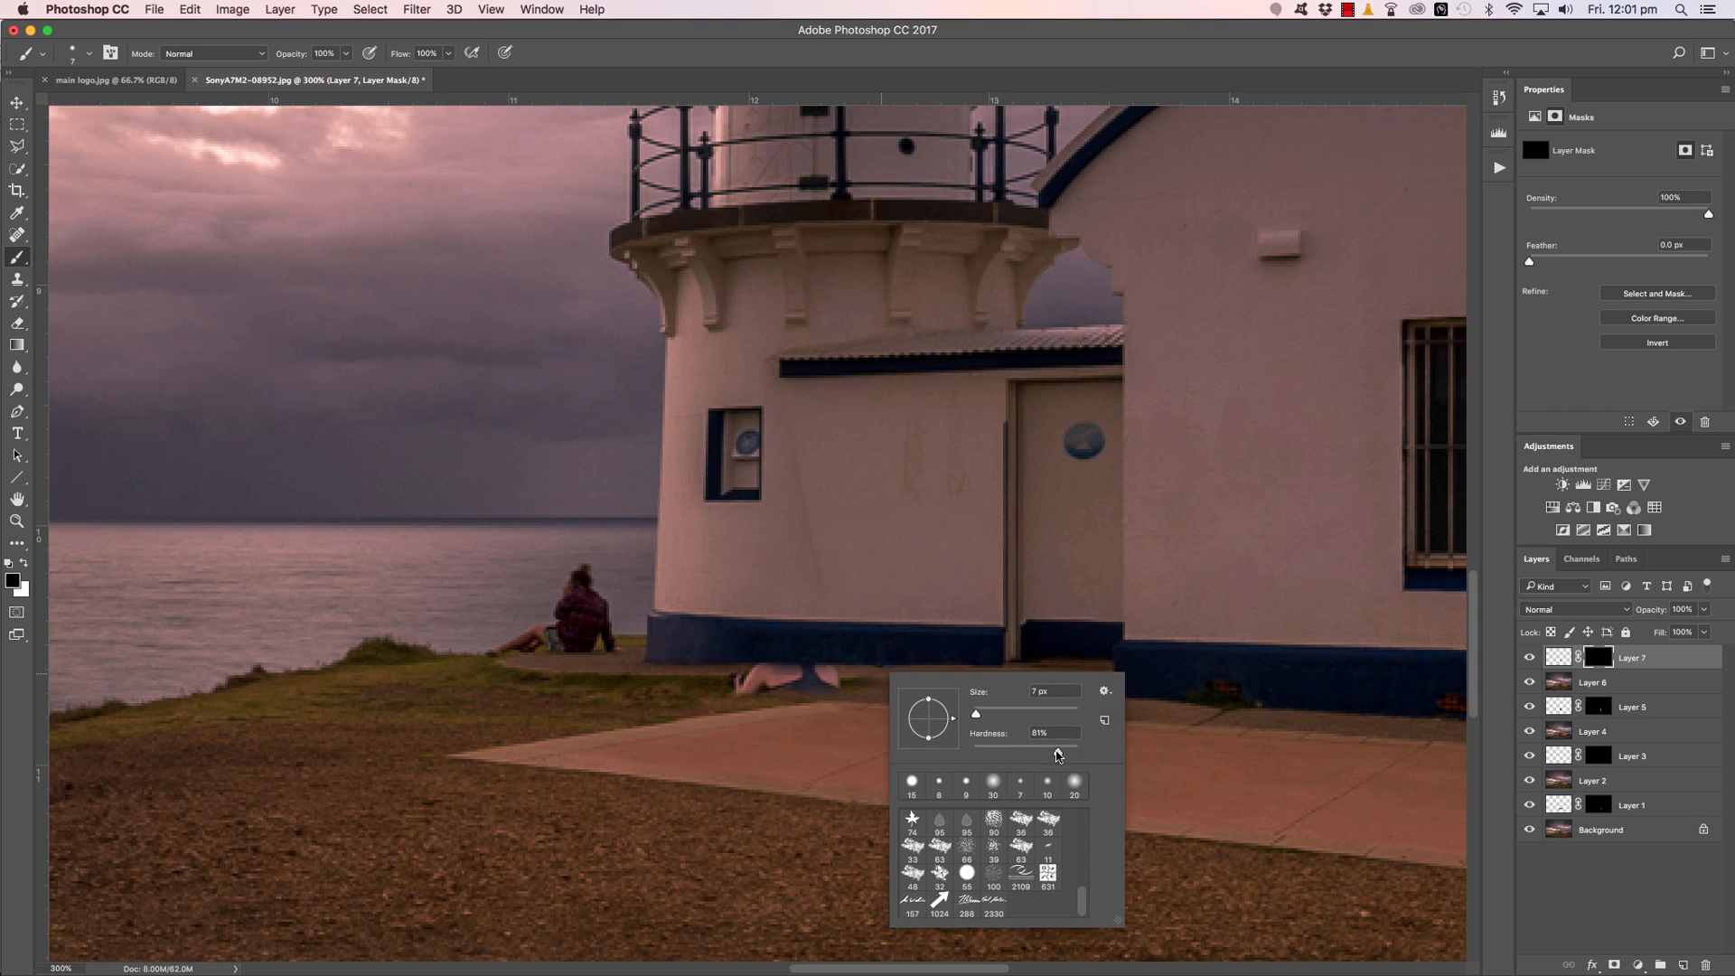
left_click_drag(1058, 756, 1056, 755)
key("Return")
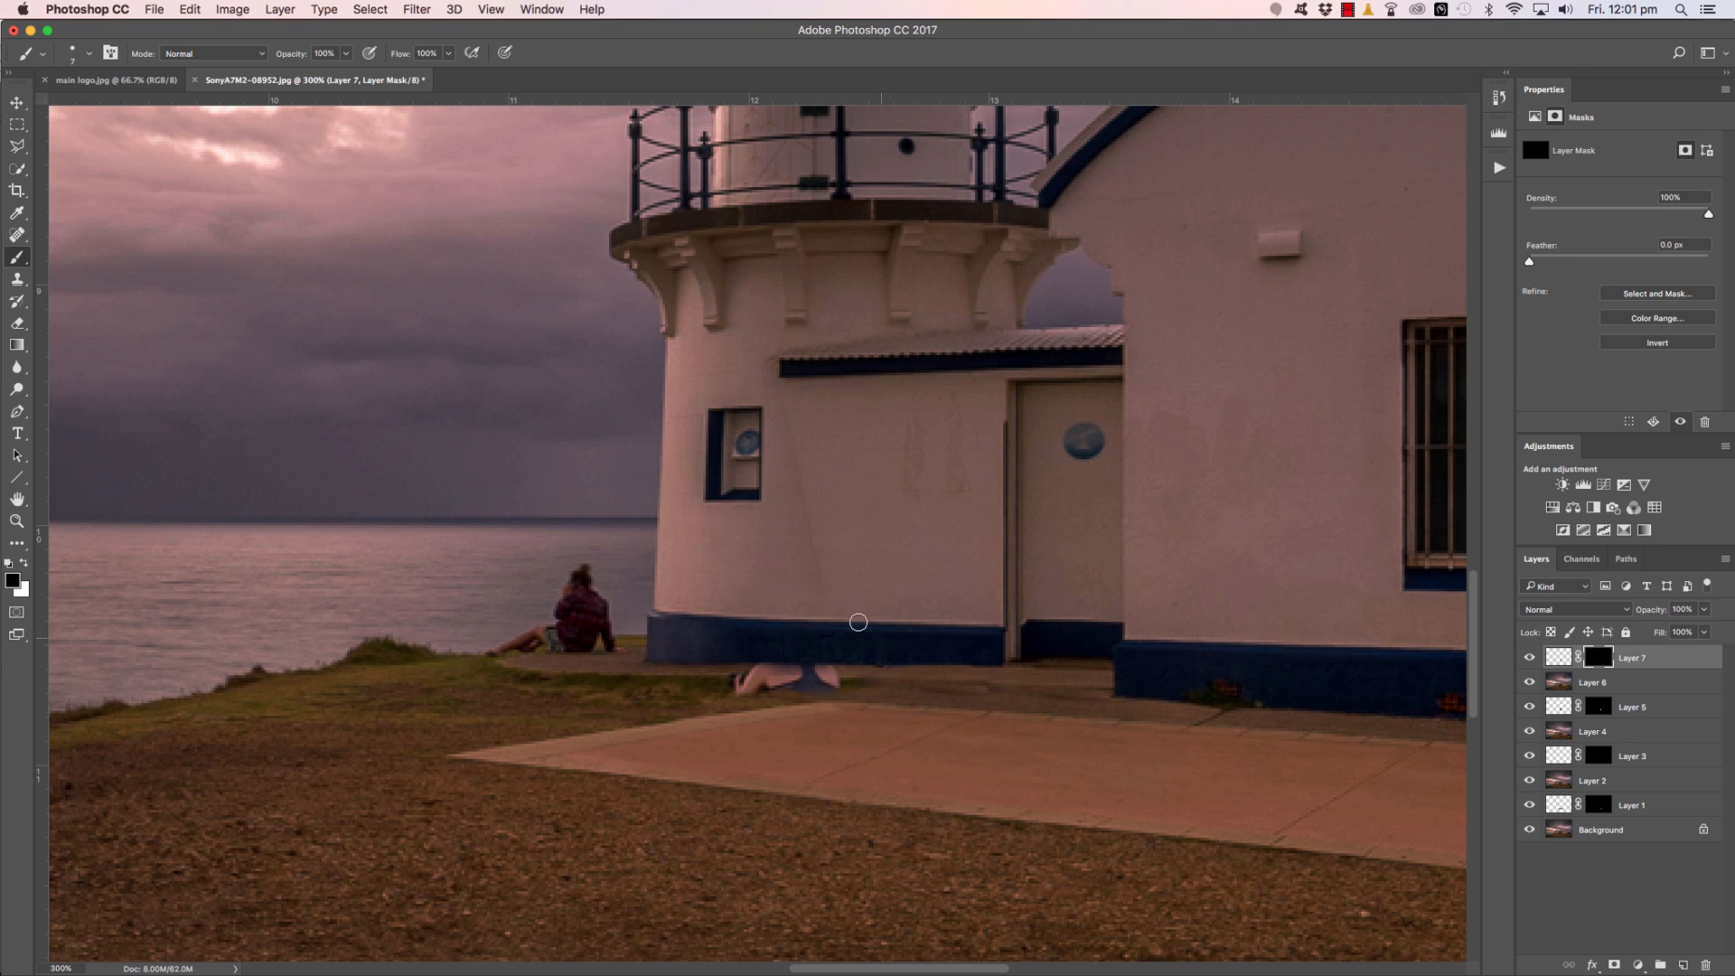
key("x")
left_click_drag(860, 674, 928, 674)
left_click(1011, 674, "shift")
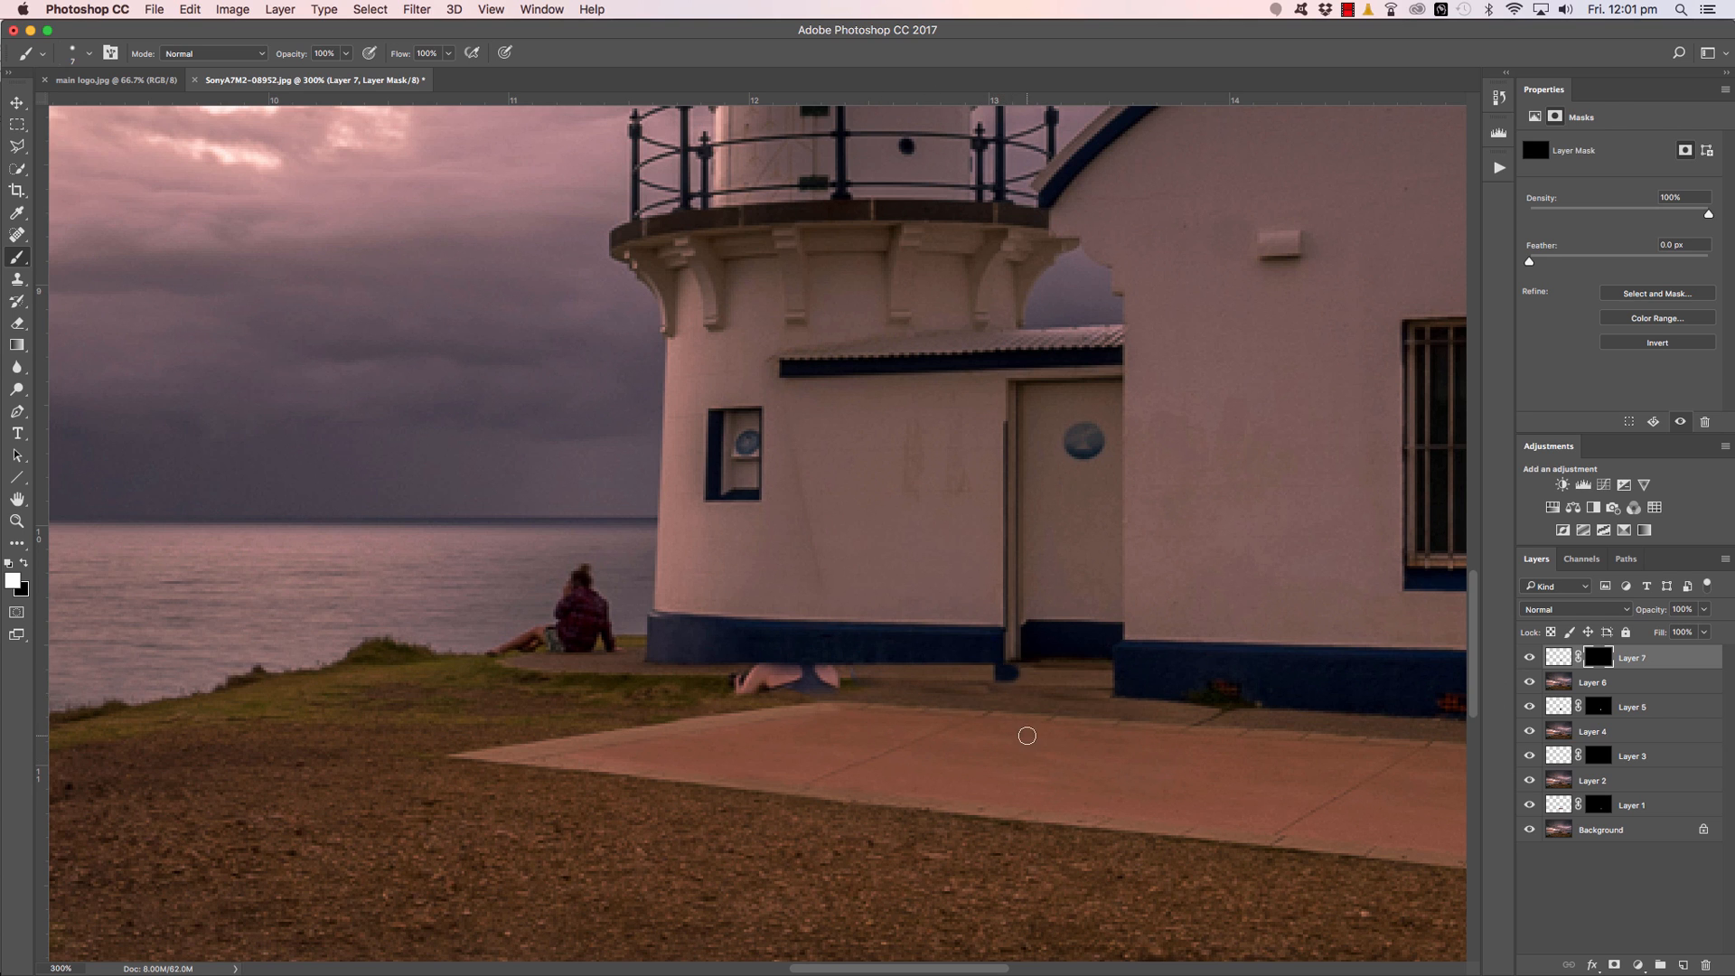
Paint black on the path patch's mask over the blue remnant at the foot of the door frame.
key("x")
mouse_move(1006, 687)
left_mouse_down()
mouse_move(992, 675)
mouse_move(1023, 673)
left_mouse_up()
key("x")
Pull the path patch's lower-right corner slightly down in Free Transform and apply the transform.
key("super+t")
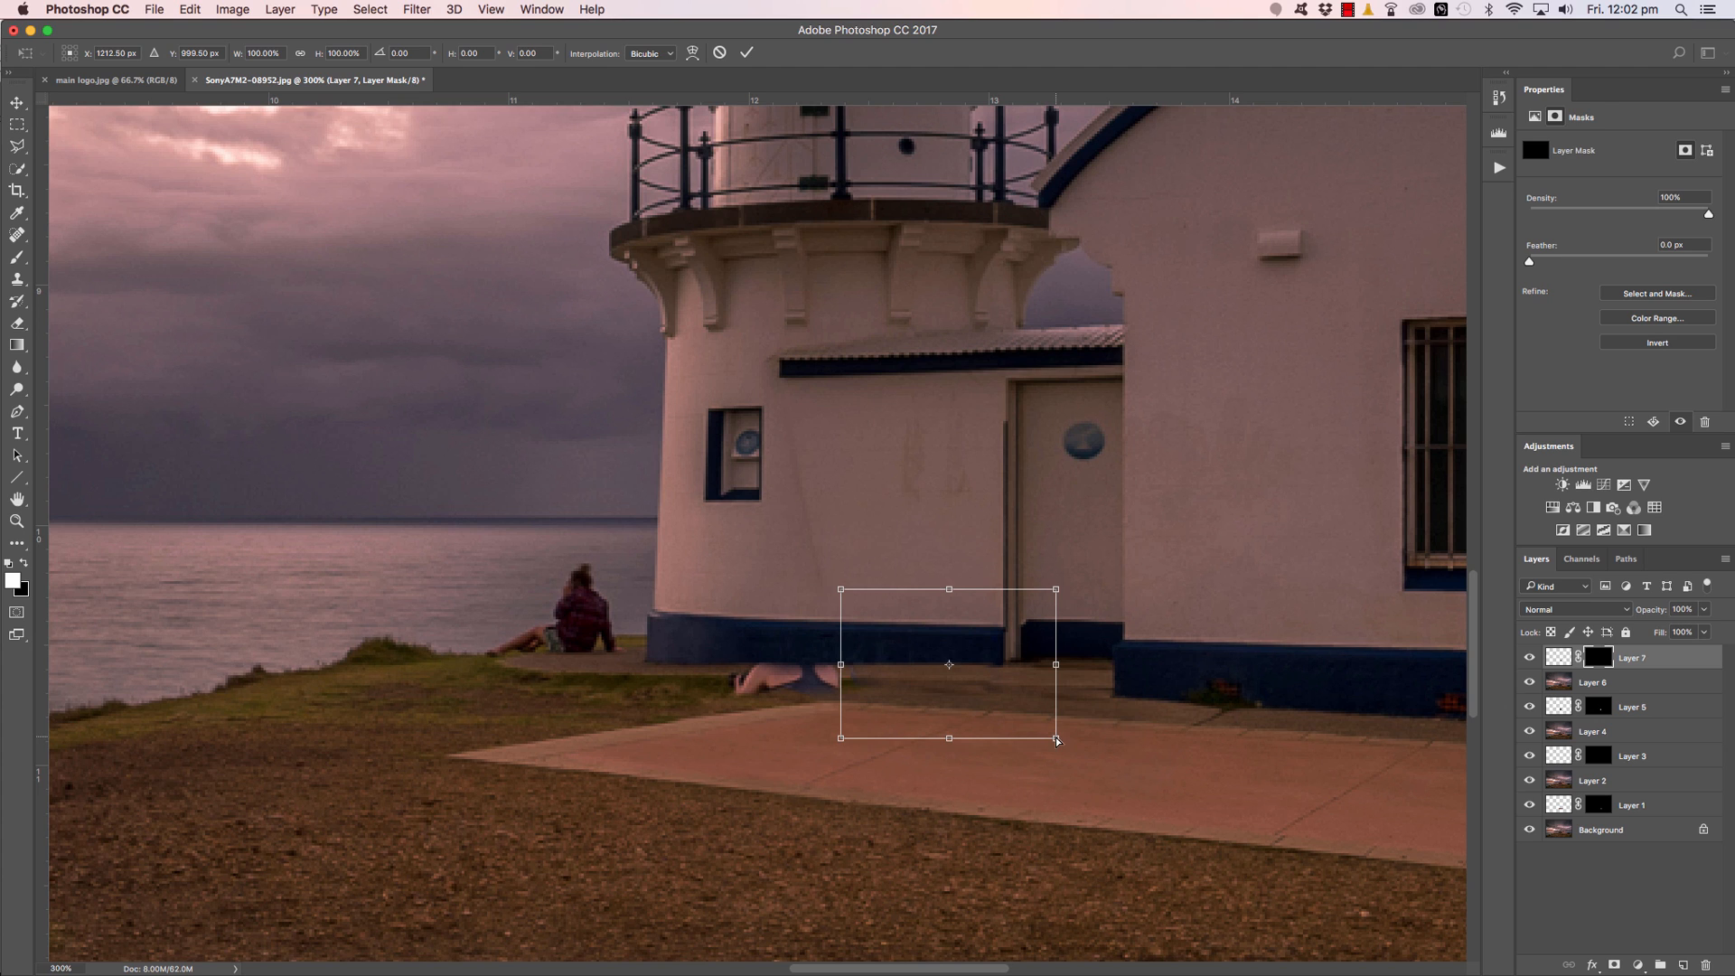
left_click_drag(1058, 741, 1057, 746)
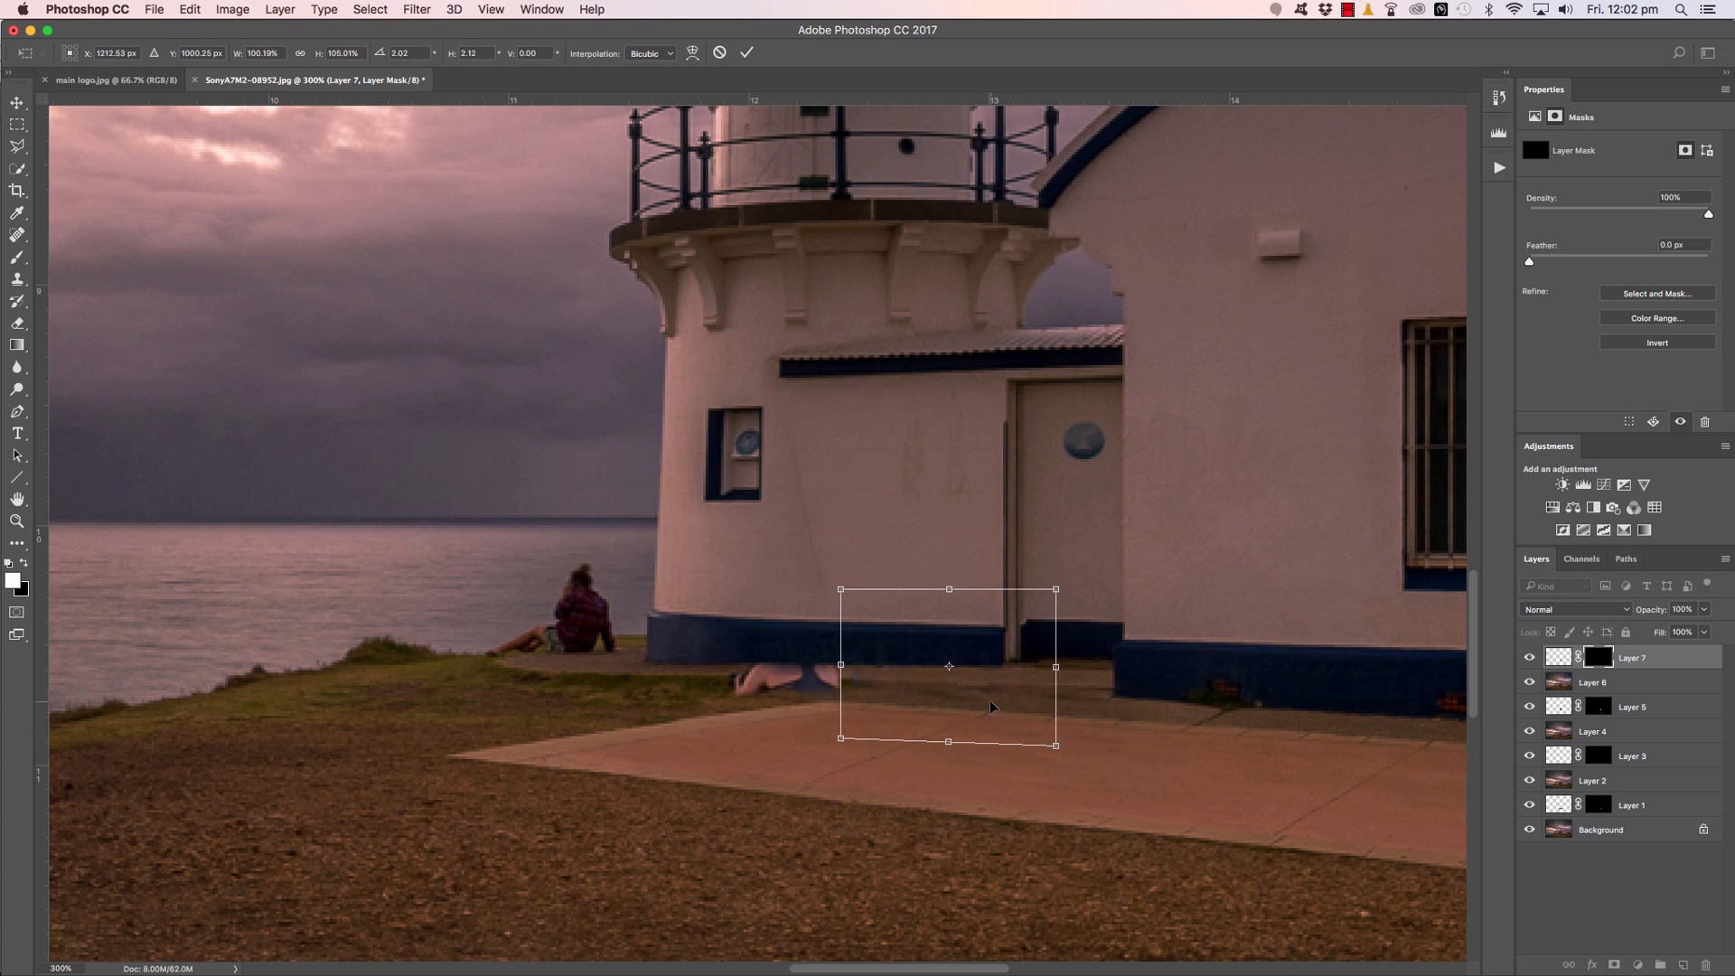
key("Return")
Stamp all visible layers into a new layer and activate the Polygonal Lasso tool.
key("b")
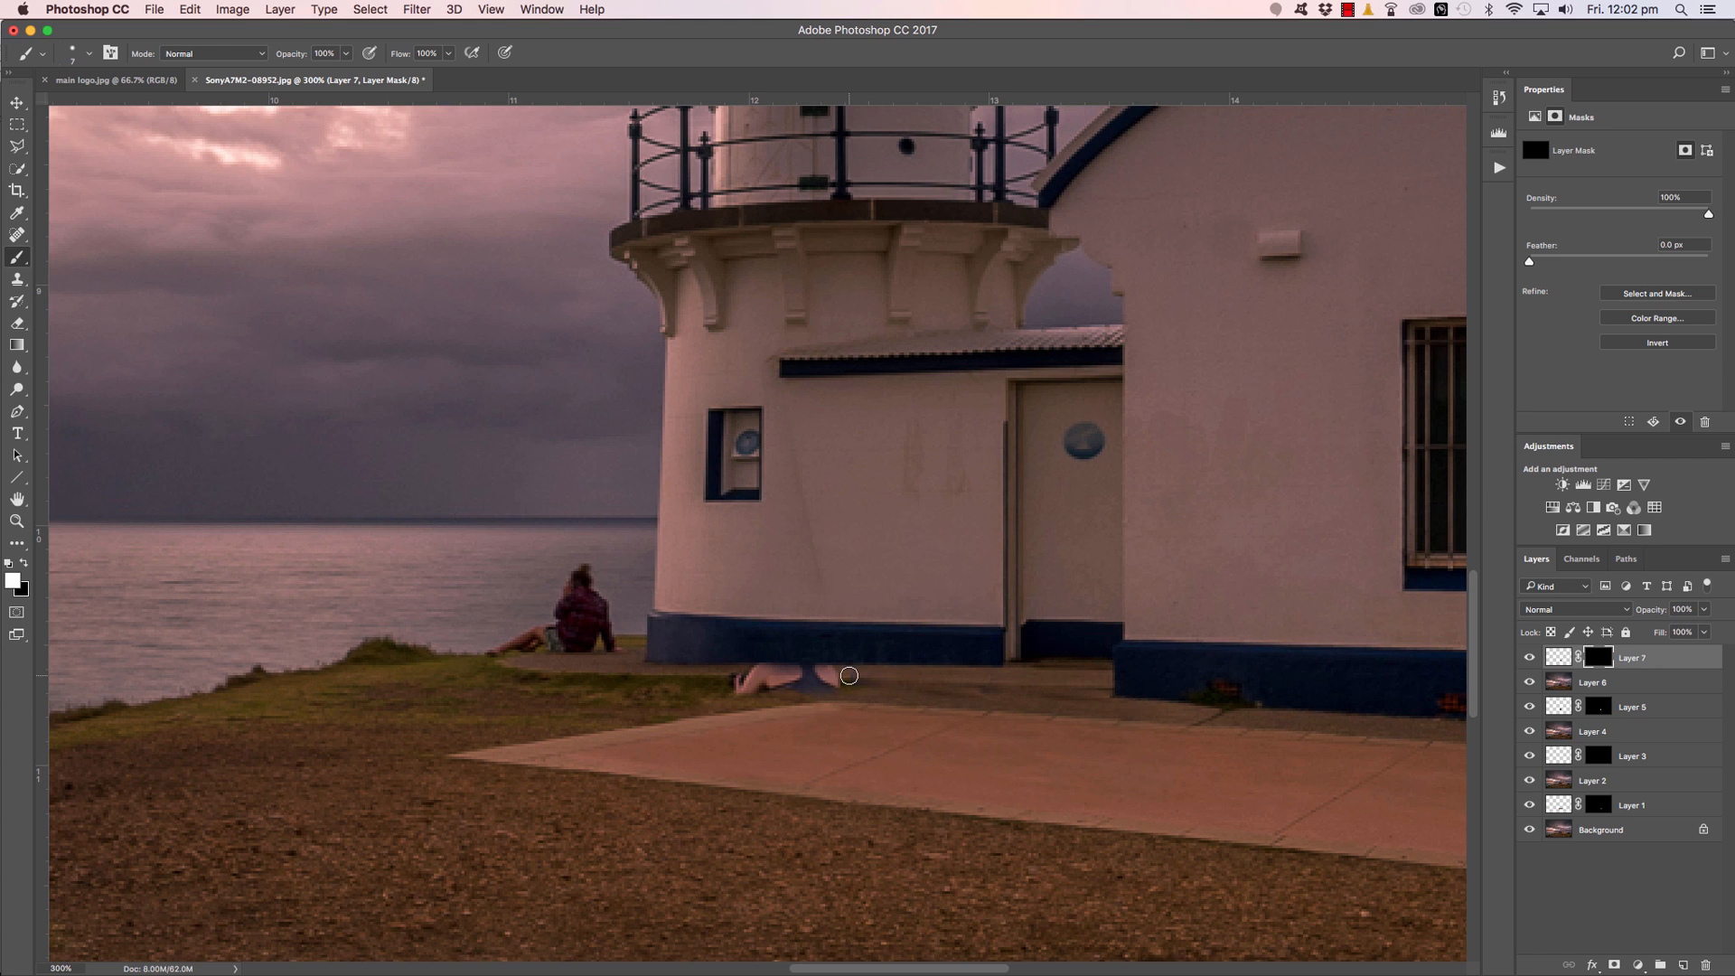
key("x")
key("super+alt+shift+e")
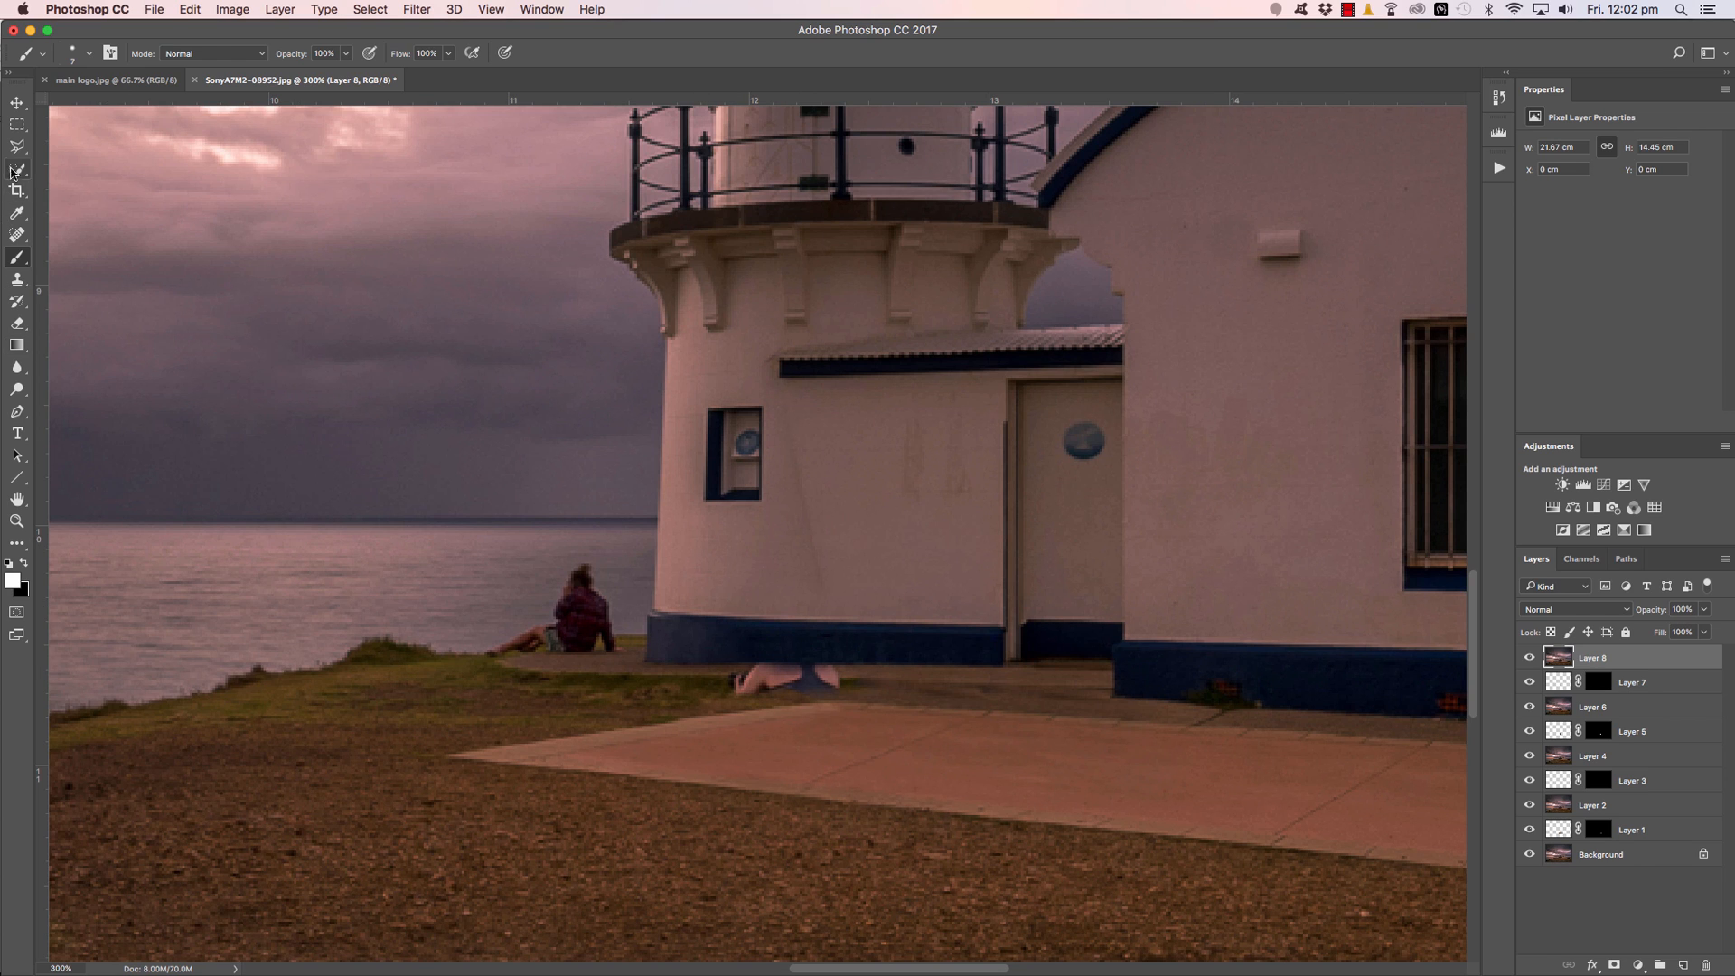
left_click(16, 146)
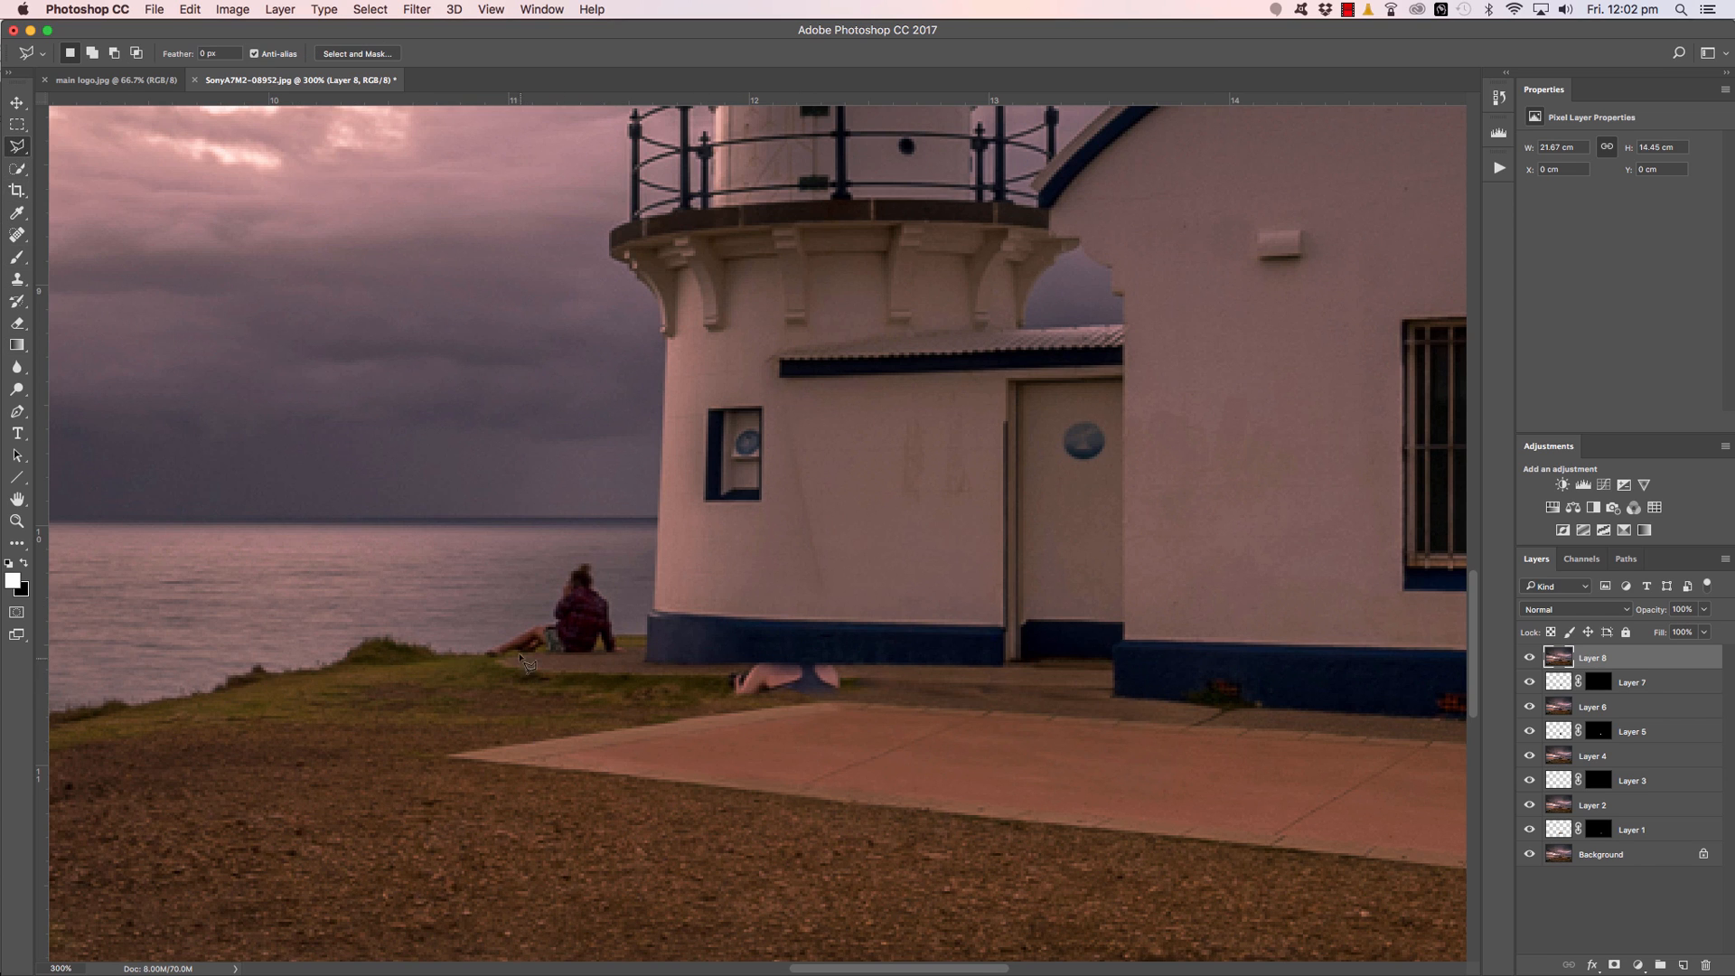
left_click(484, 599)
left_click(461, 778)
double_click(577, 771)
Select the grass, path edge and lighthouse's left base around the seated person with the Polygonal Lasso and copy it to a new layer.
left_click(320, 547)
left_click(308, 813)
left_click(730, 803)
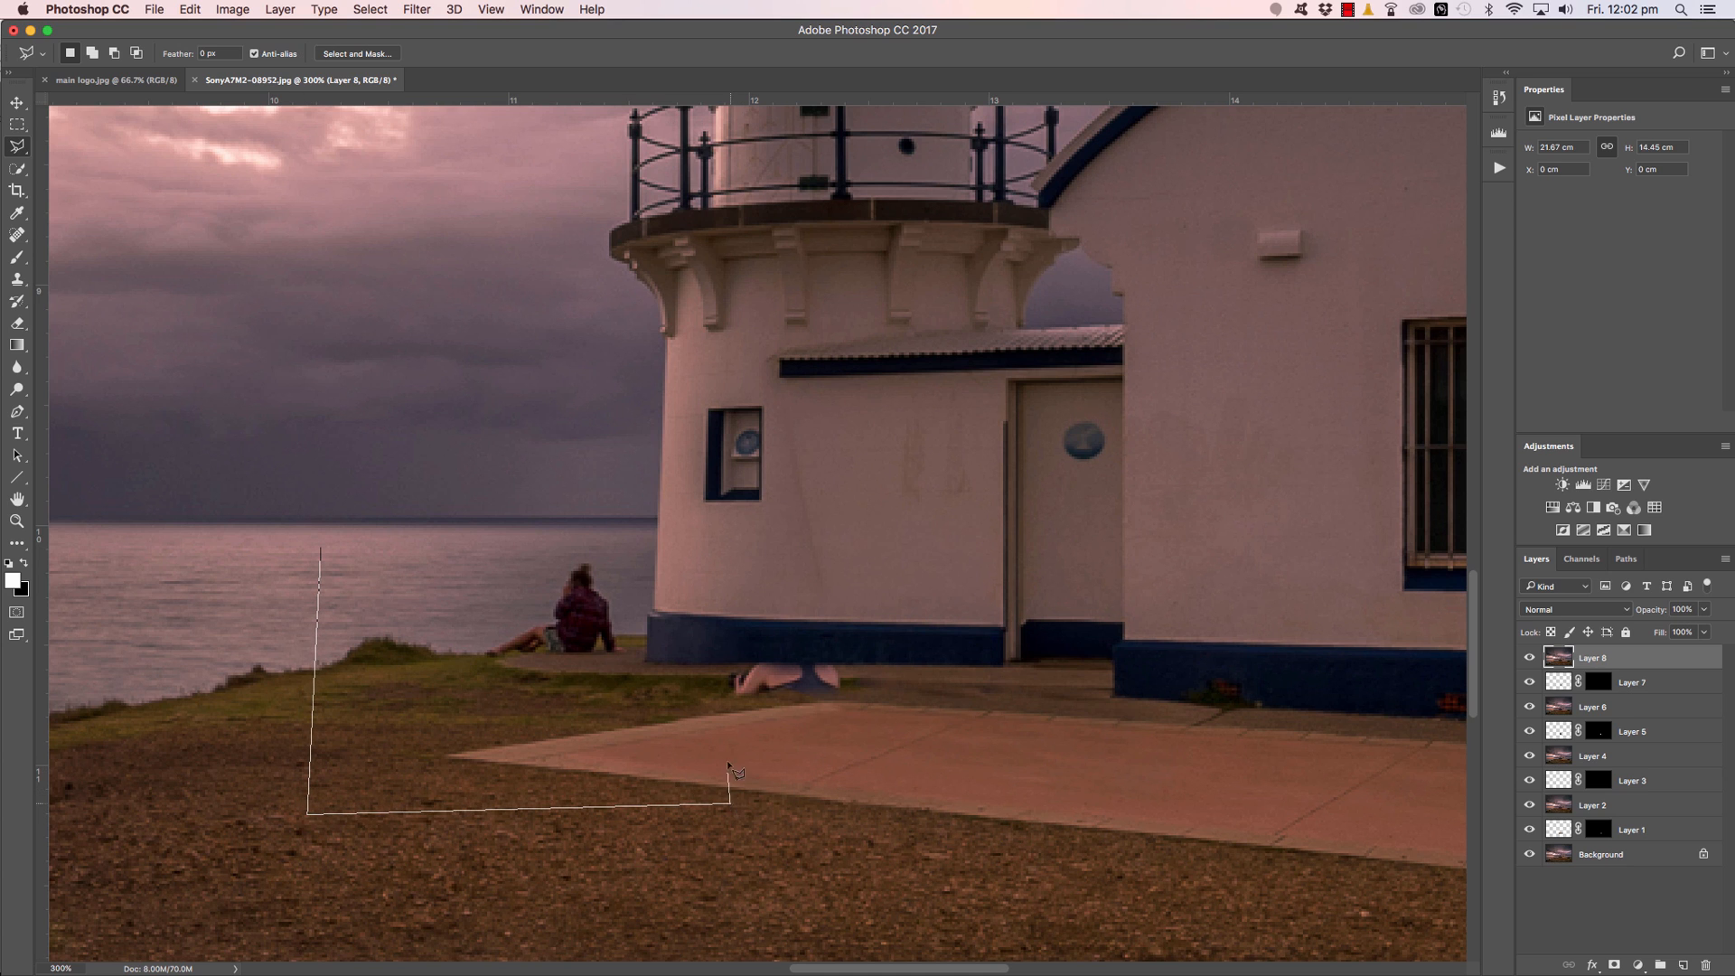
double_click(720, 575)
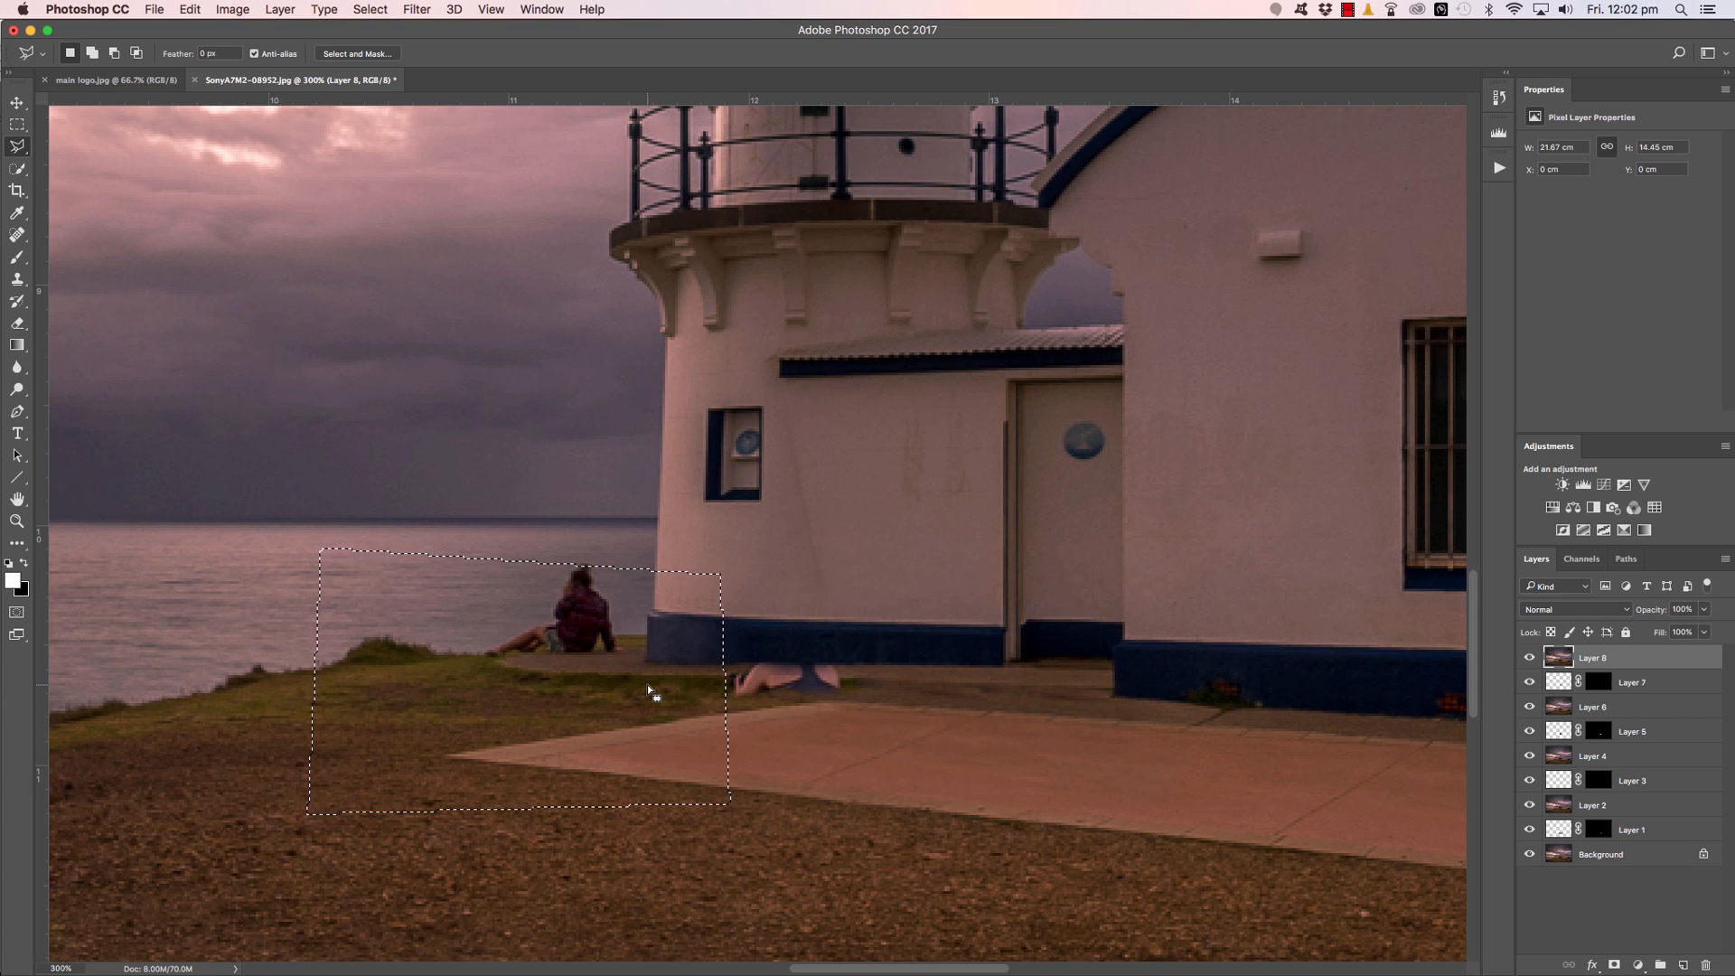
key("super+j")
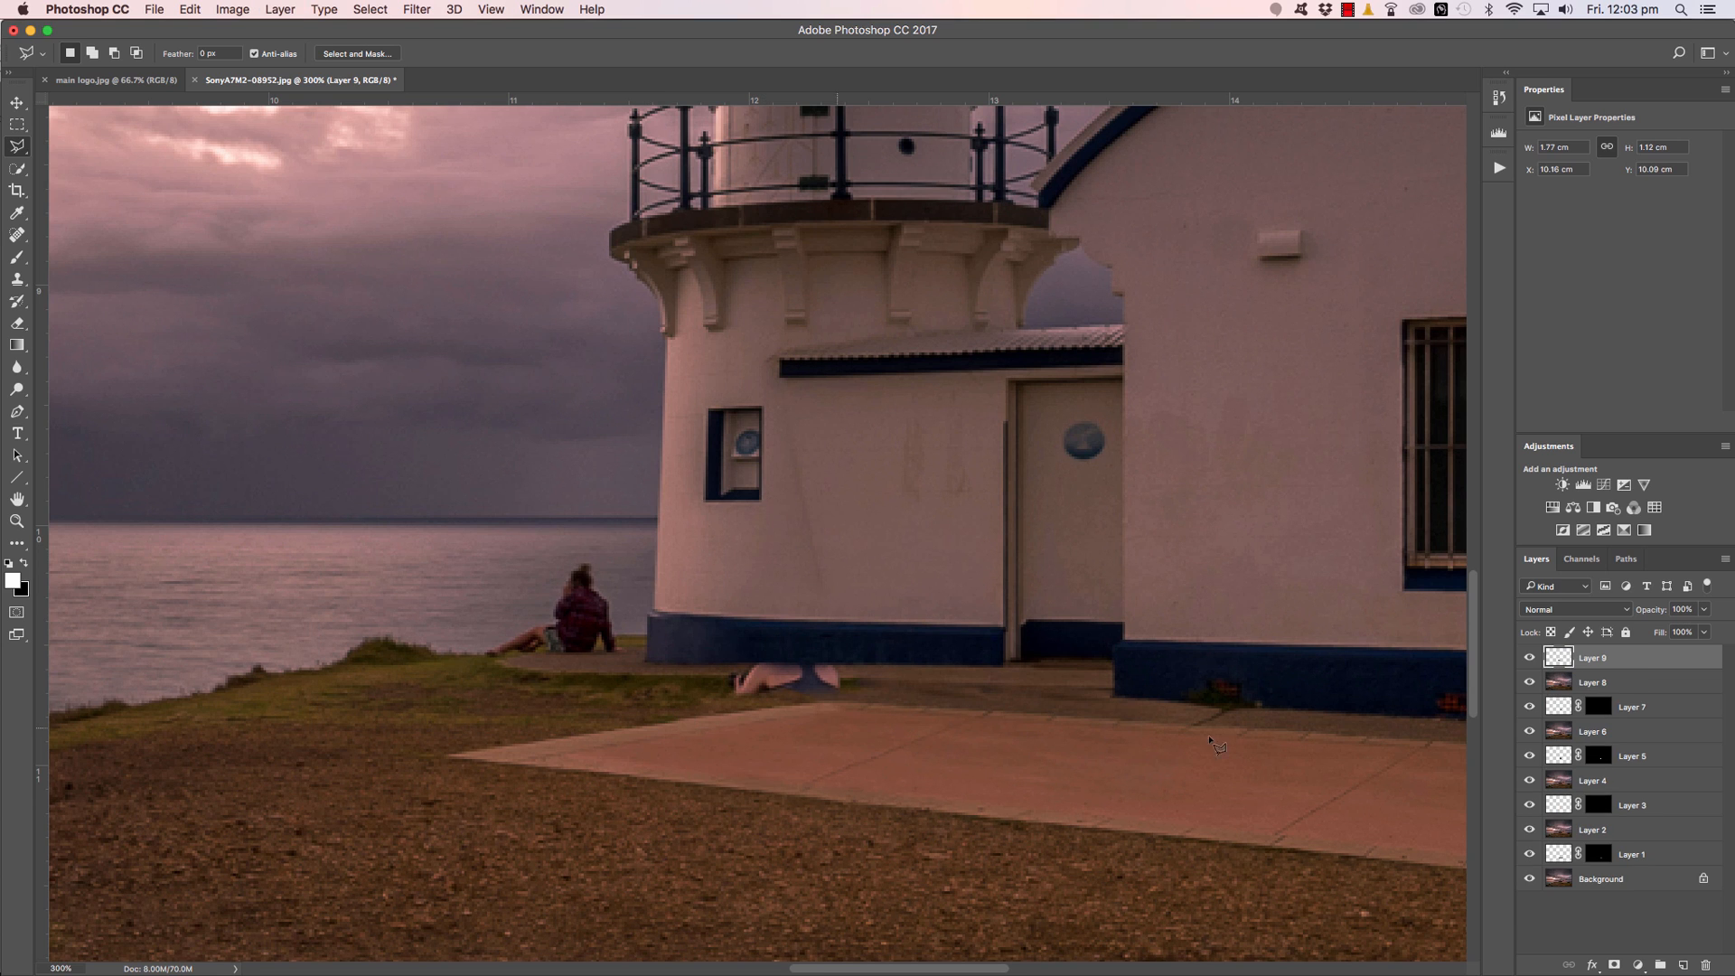
Lower the copied patch's opacity to 67% and move it over the leftover legs at the lighthouse's foot with Free Transform.
left_click(1703, 610)
left_click(1678, 629)
key("super+t")
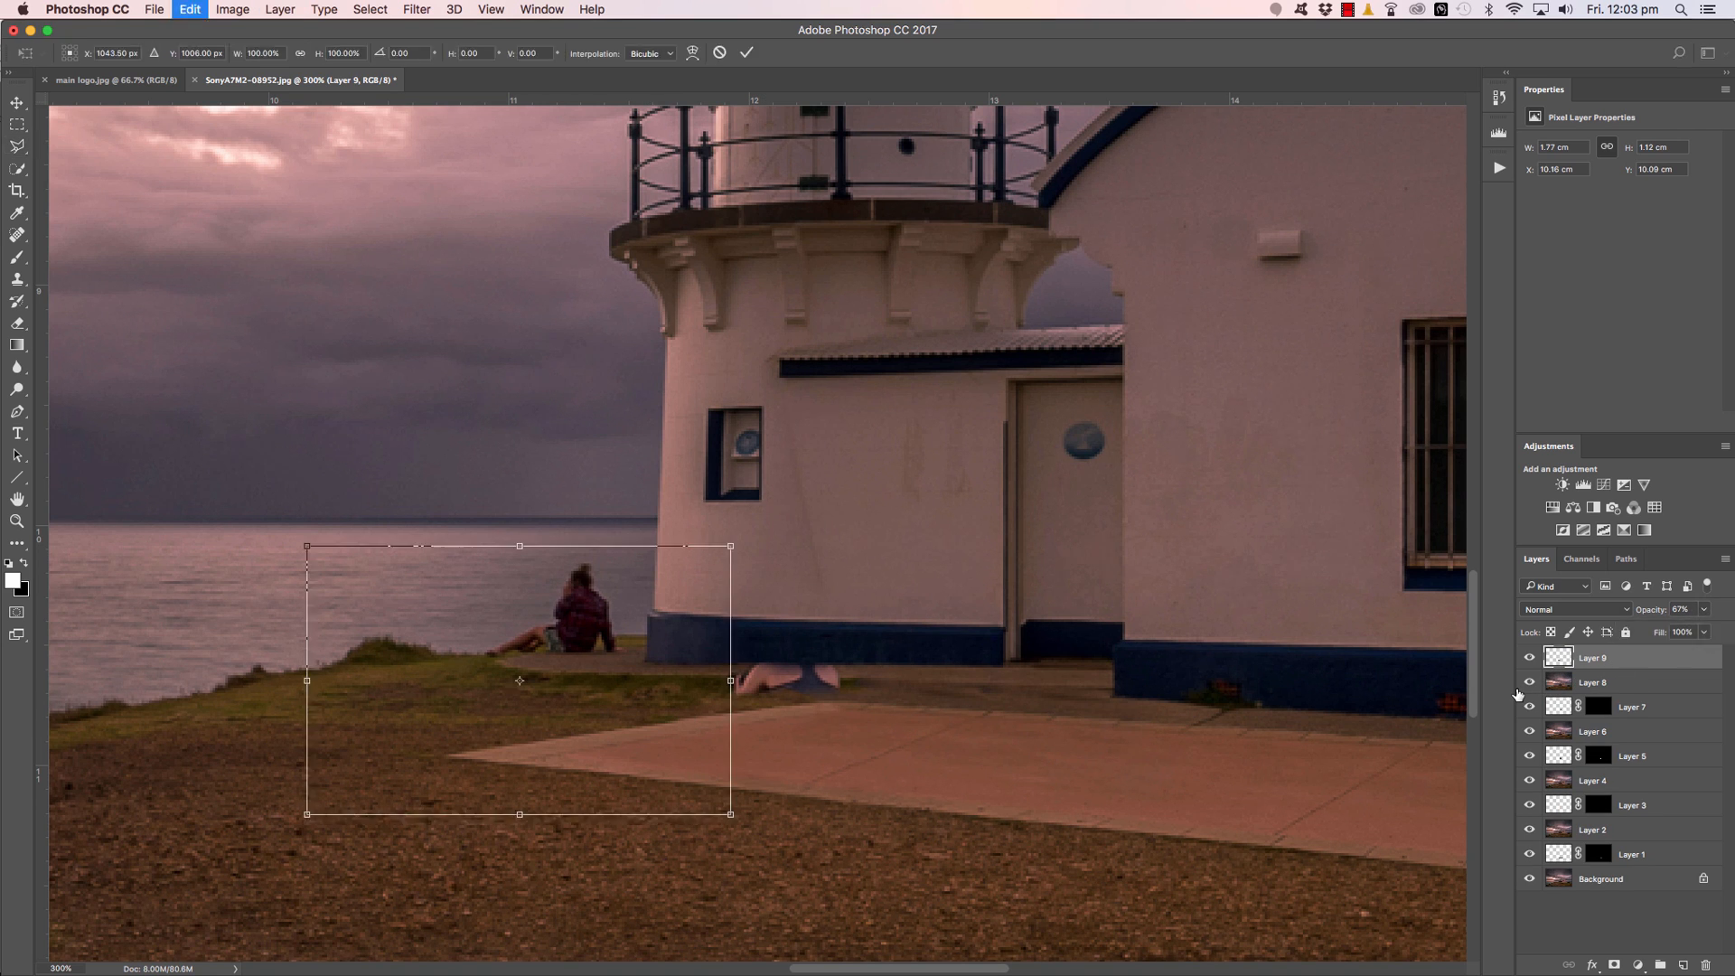
left_click_drag(580, 683, 757, 707)
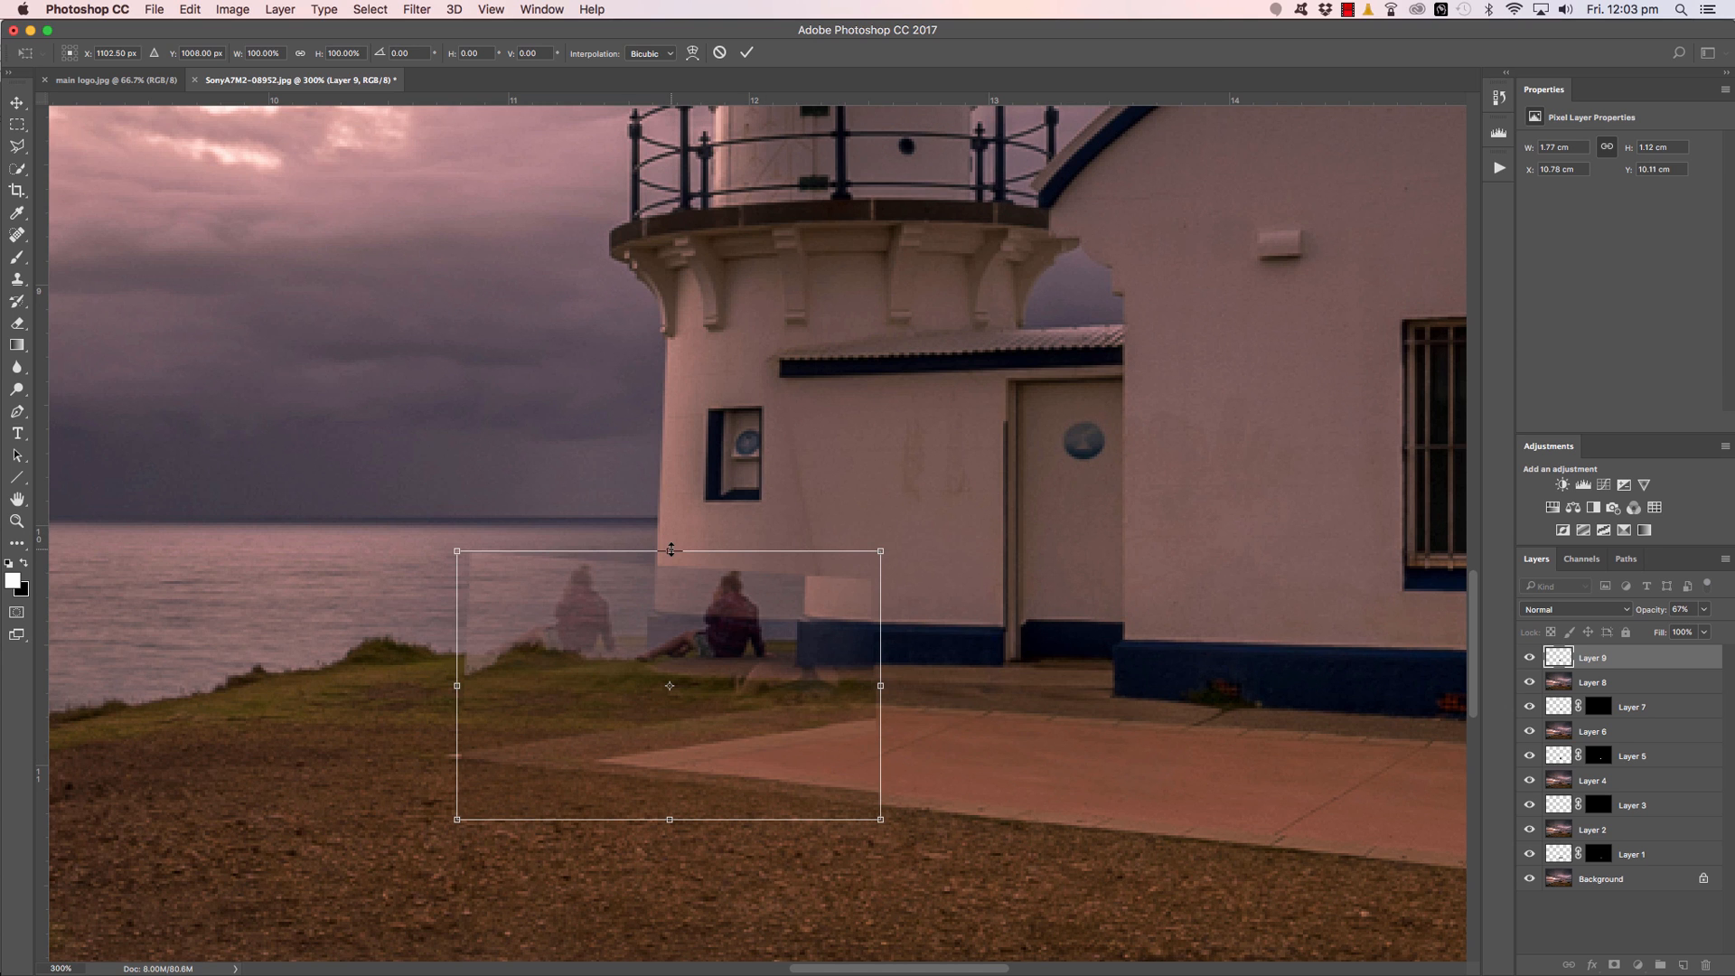
Stretch the patch vertically to about 121.7% height, nudge it slightly down to align the path edge and wall base, and apply the transform.
left_click_drag(670, 549, 670, 516)
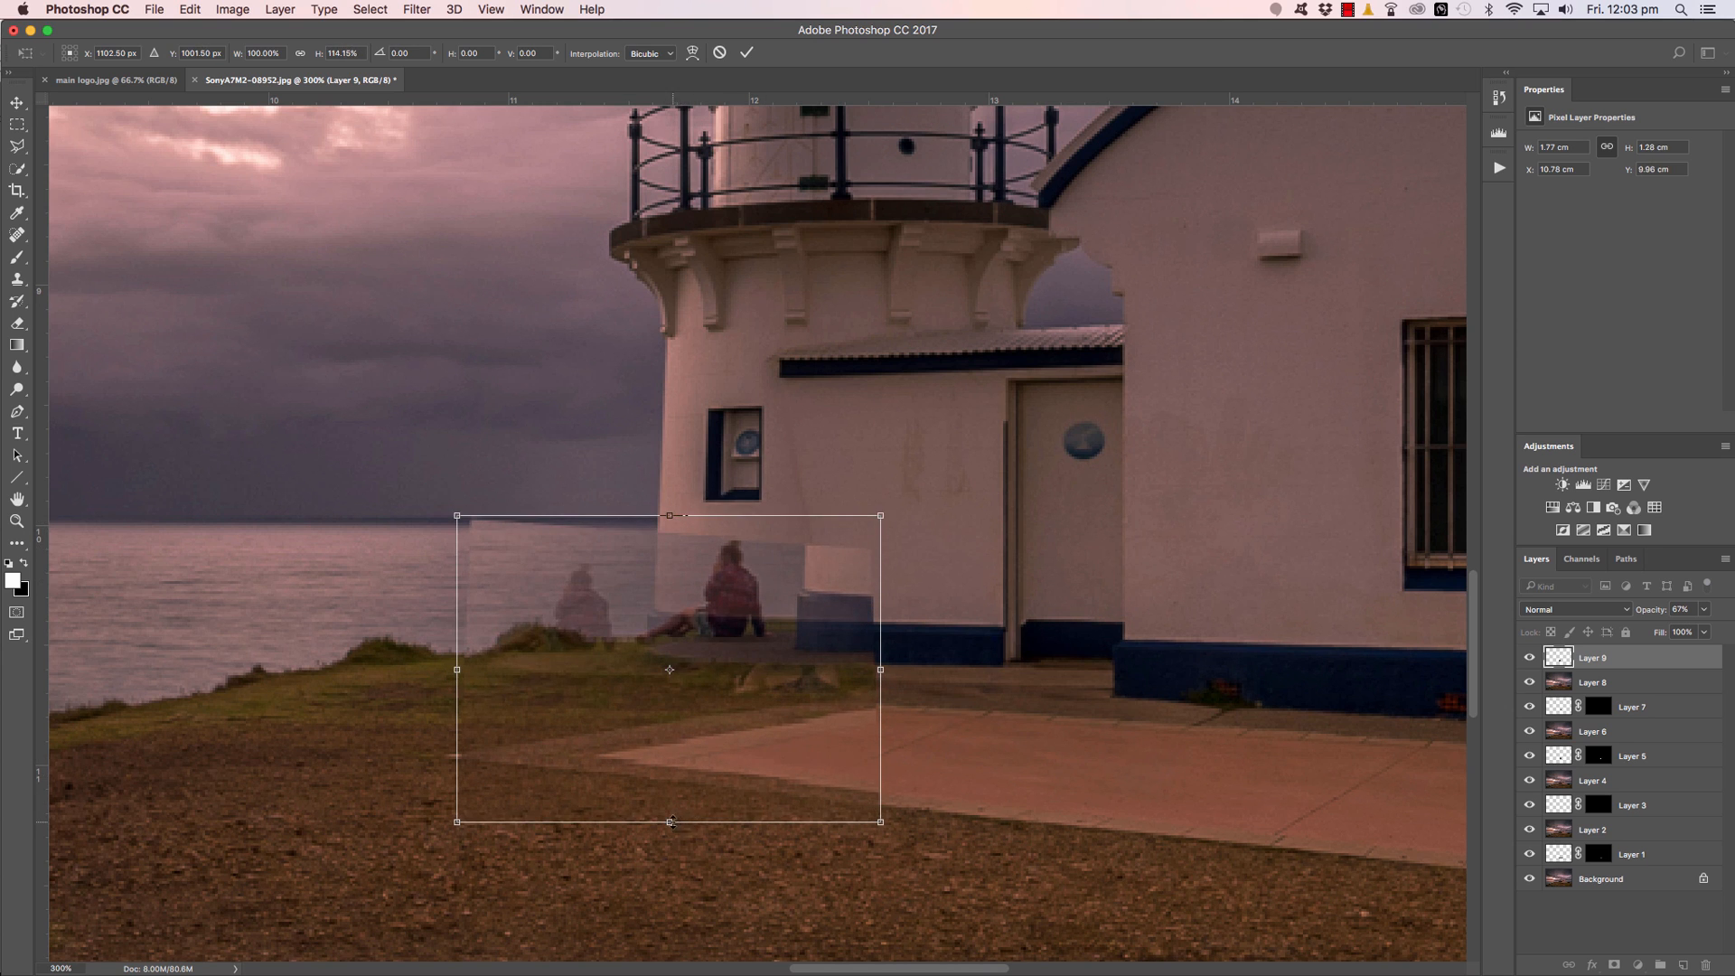
left_click_drag(670, 821, 670, 842)
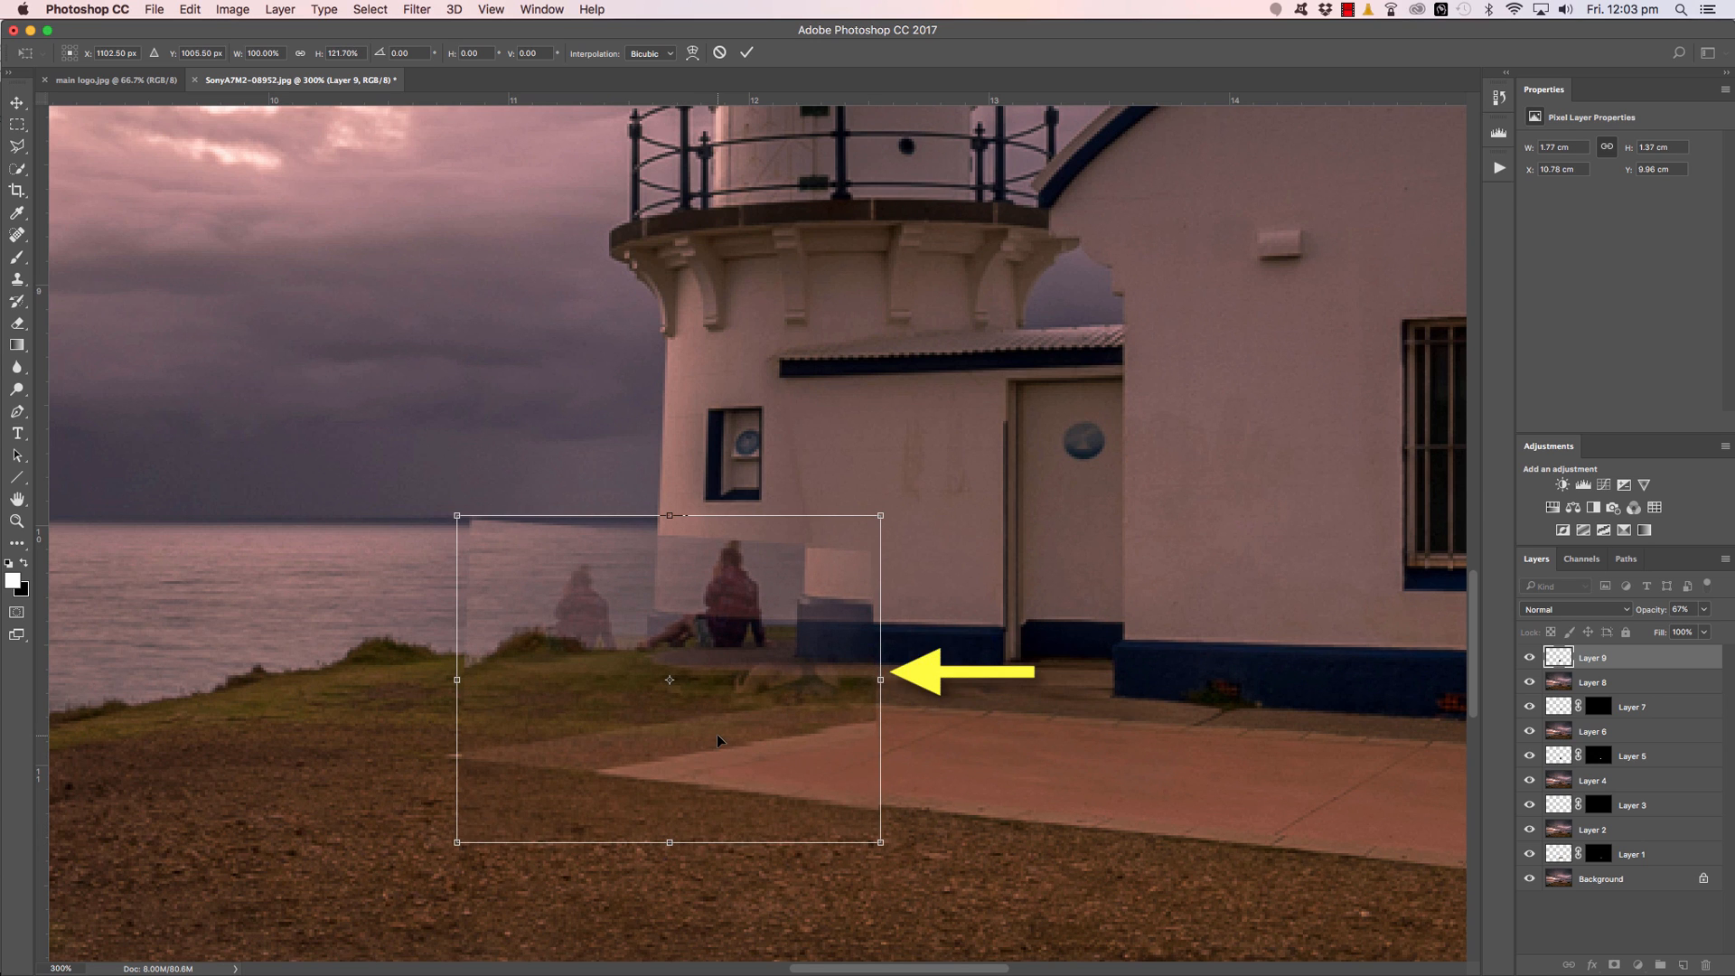
left_click_drag(718, 735, 719, 739)
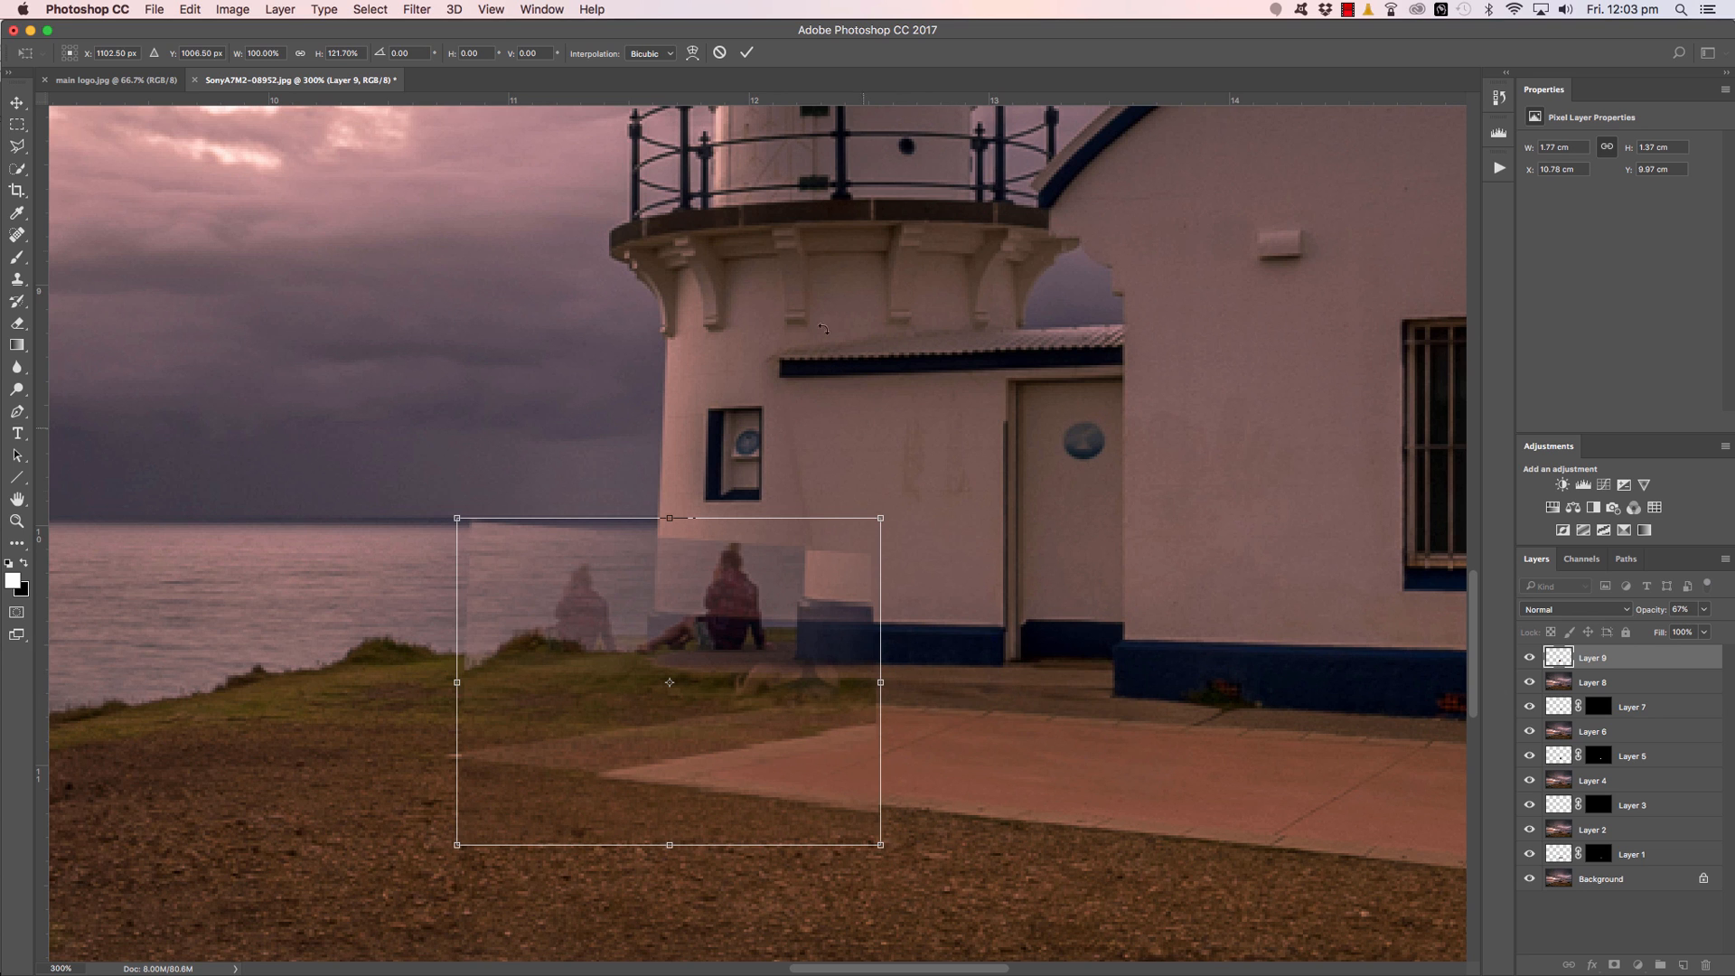
left_click(749, 54)
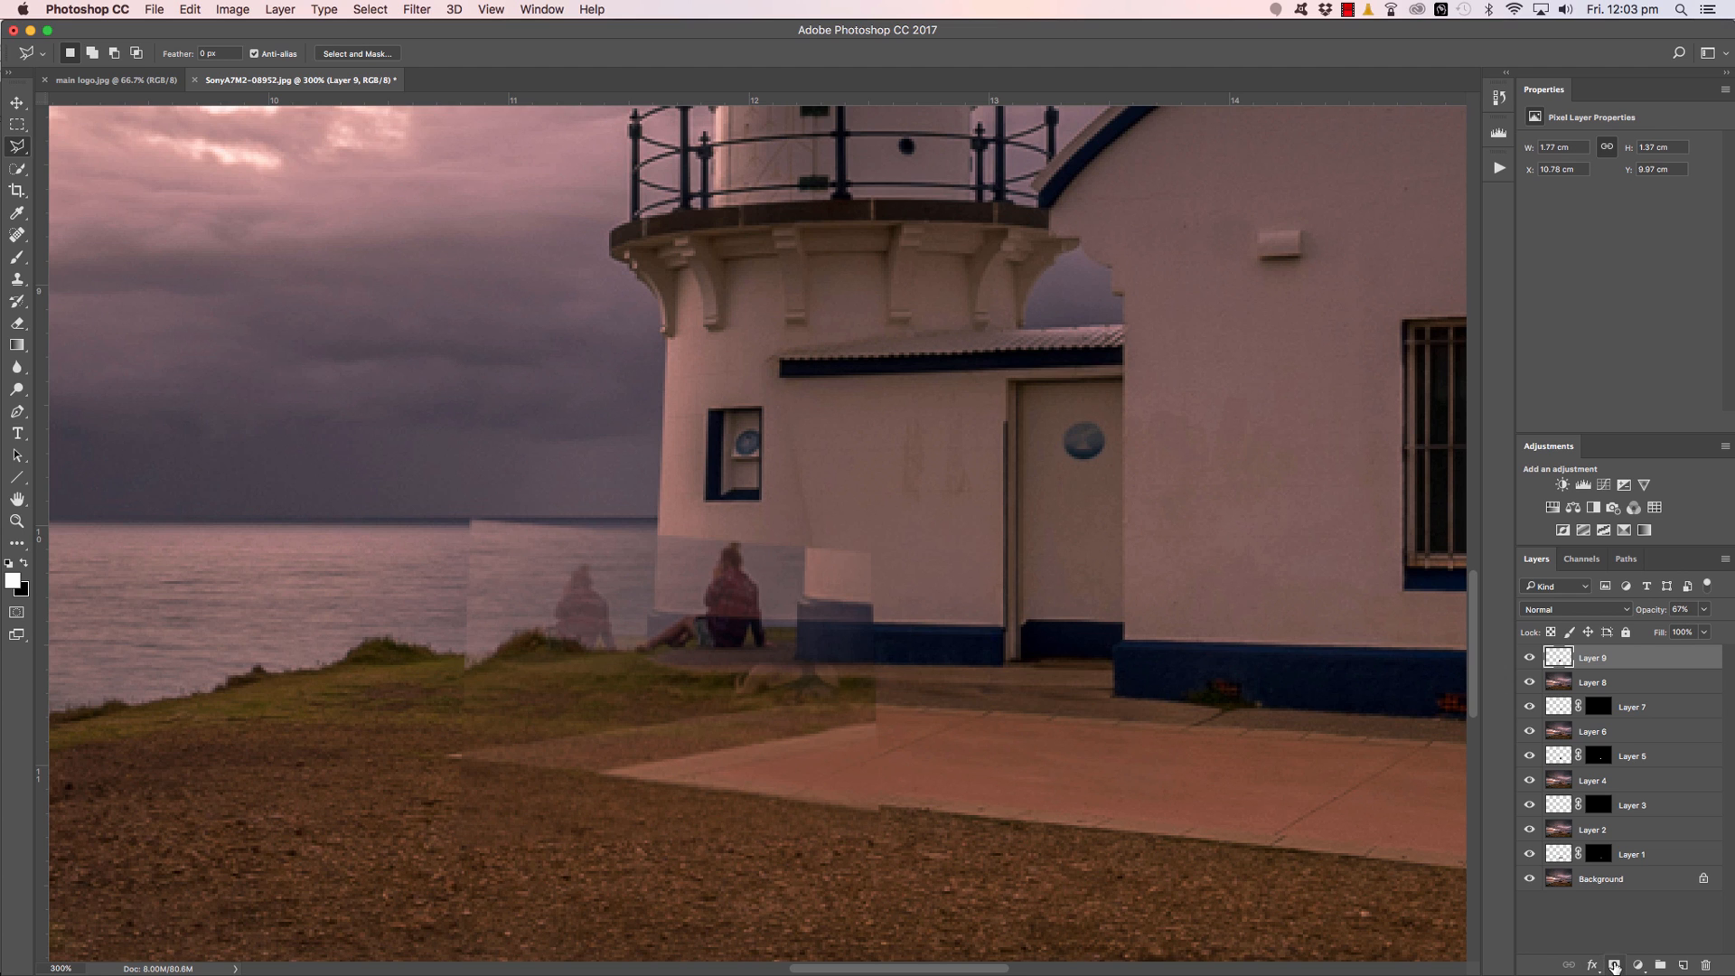
Add a layer mask to the patch, restore its opacity to 100%, and invert the mask to black.
left_click(1615, 965)
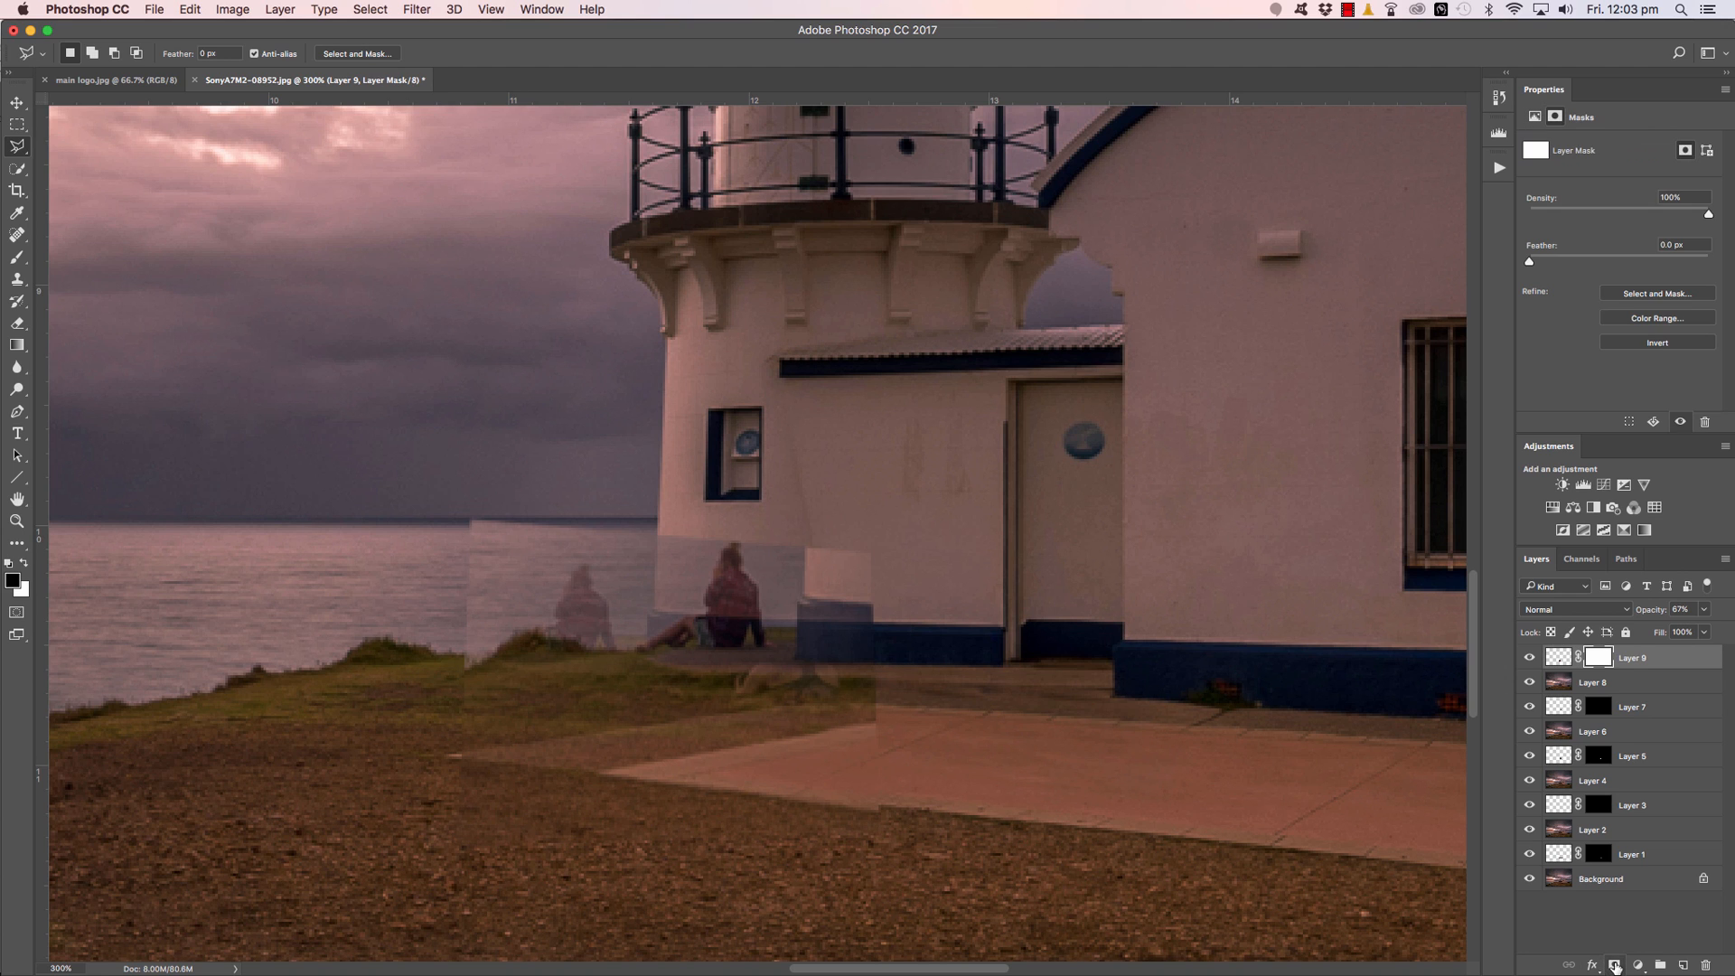
left_click(1702, 611)
left_click_drag(1696, 631, 1723, 630)
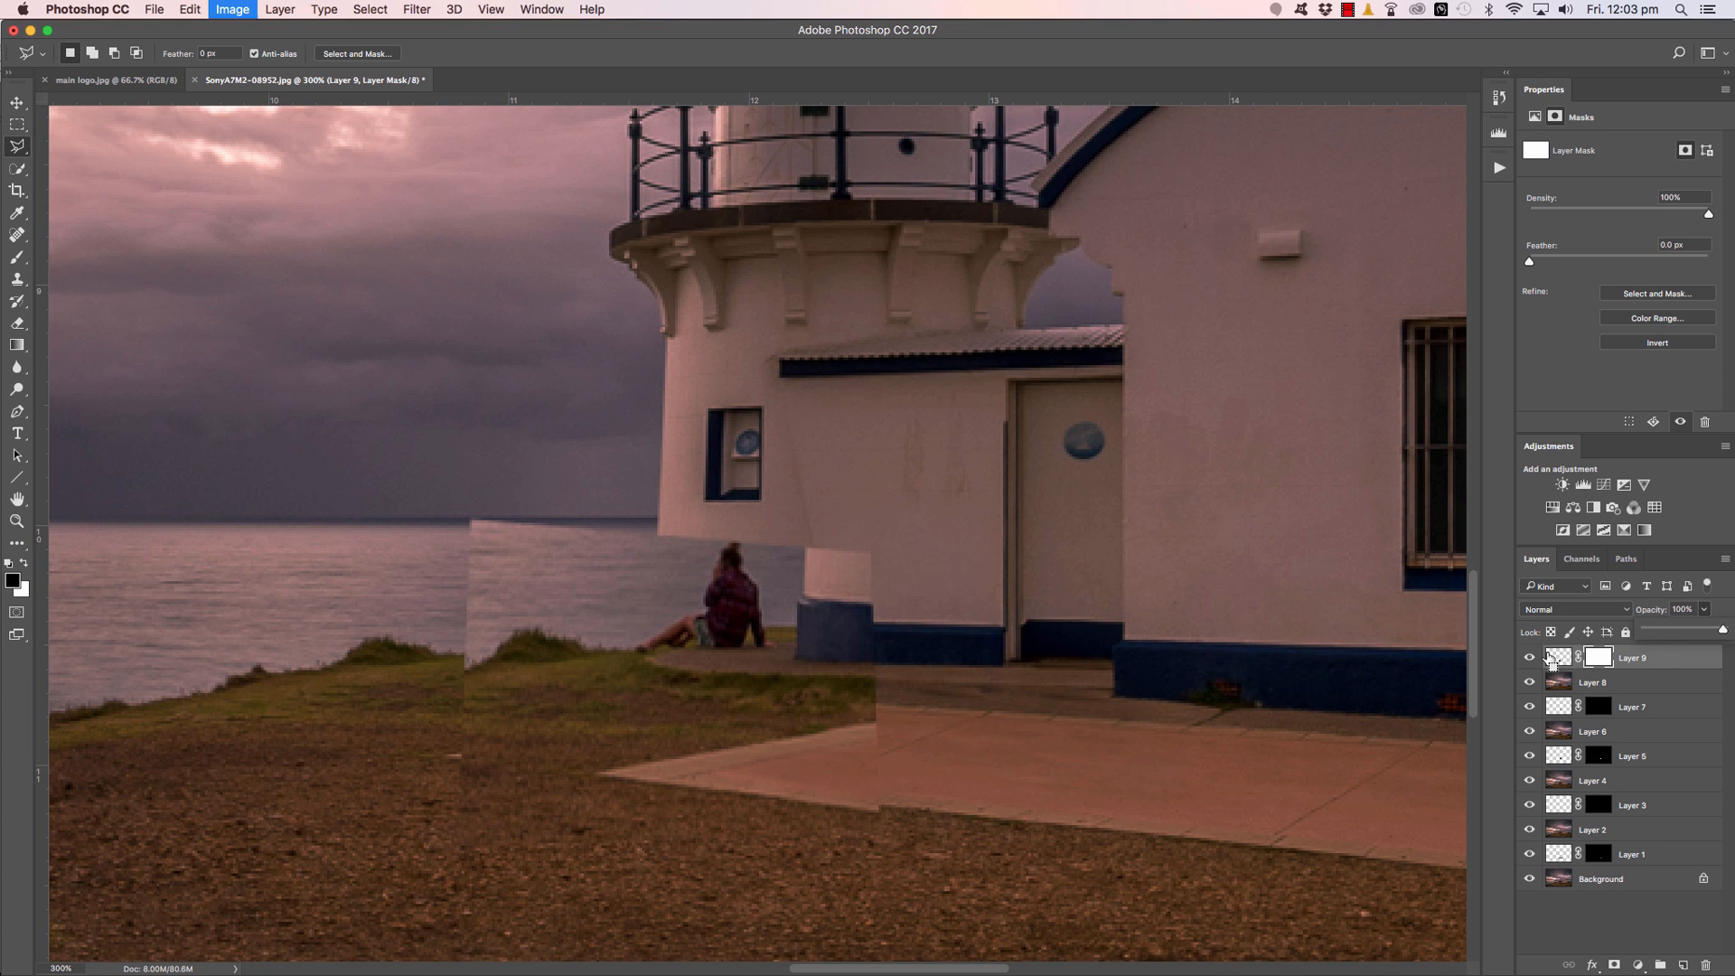
key("super+i")
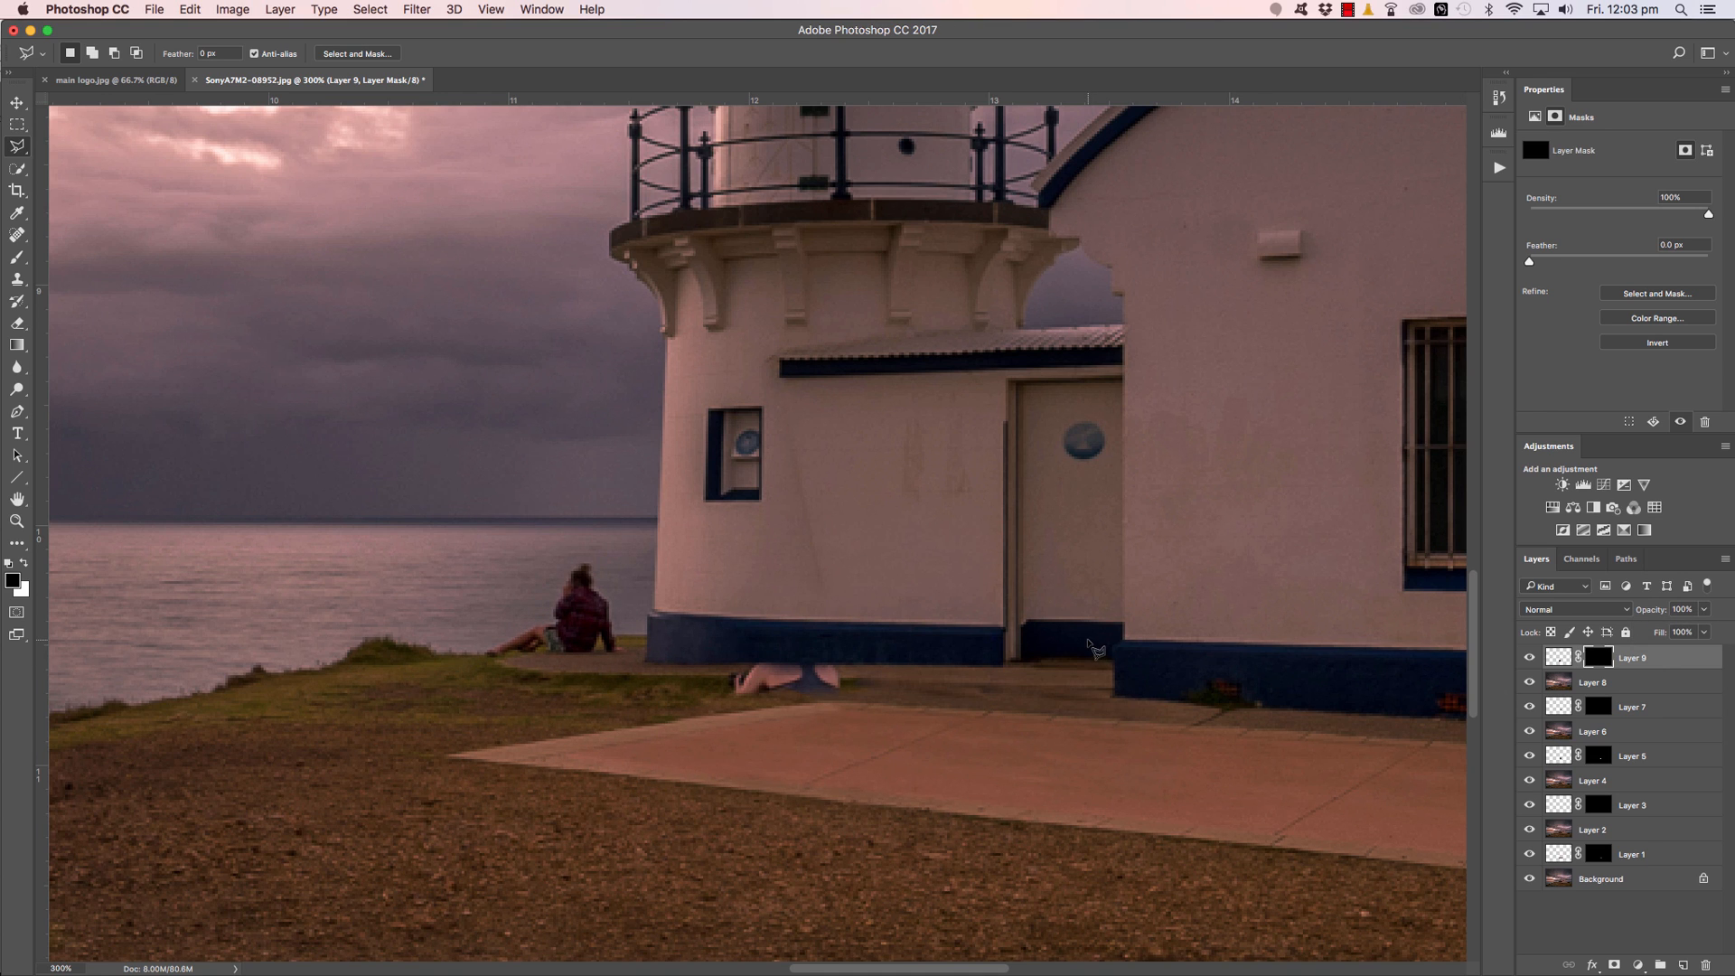
Paint white on the patch's mask over the leftover legs and clothing beside the lighthouse base to cover them with grass and path.
key("b")
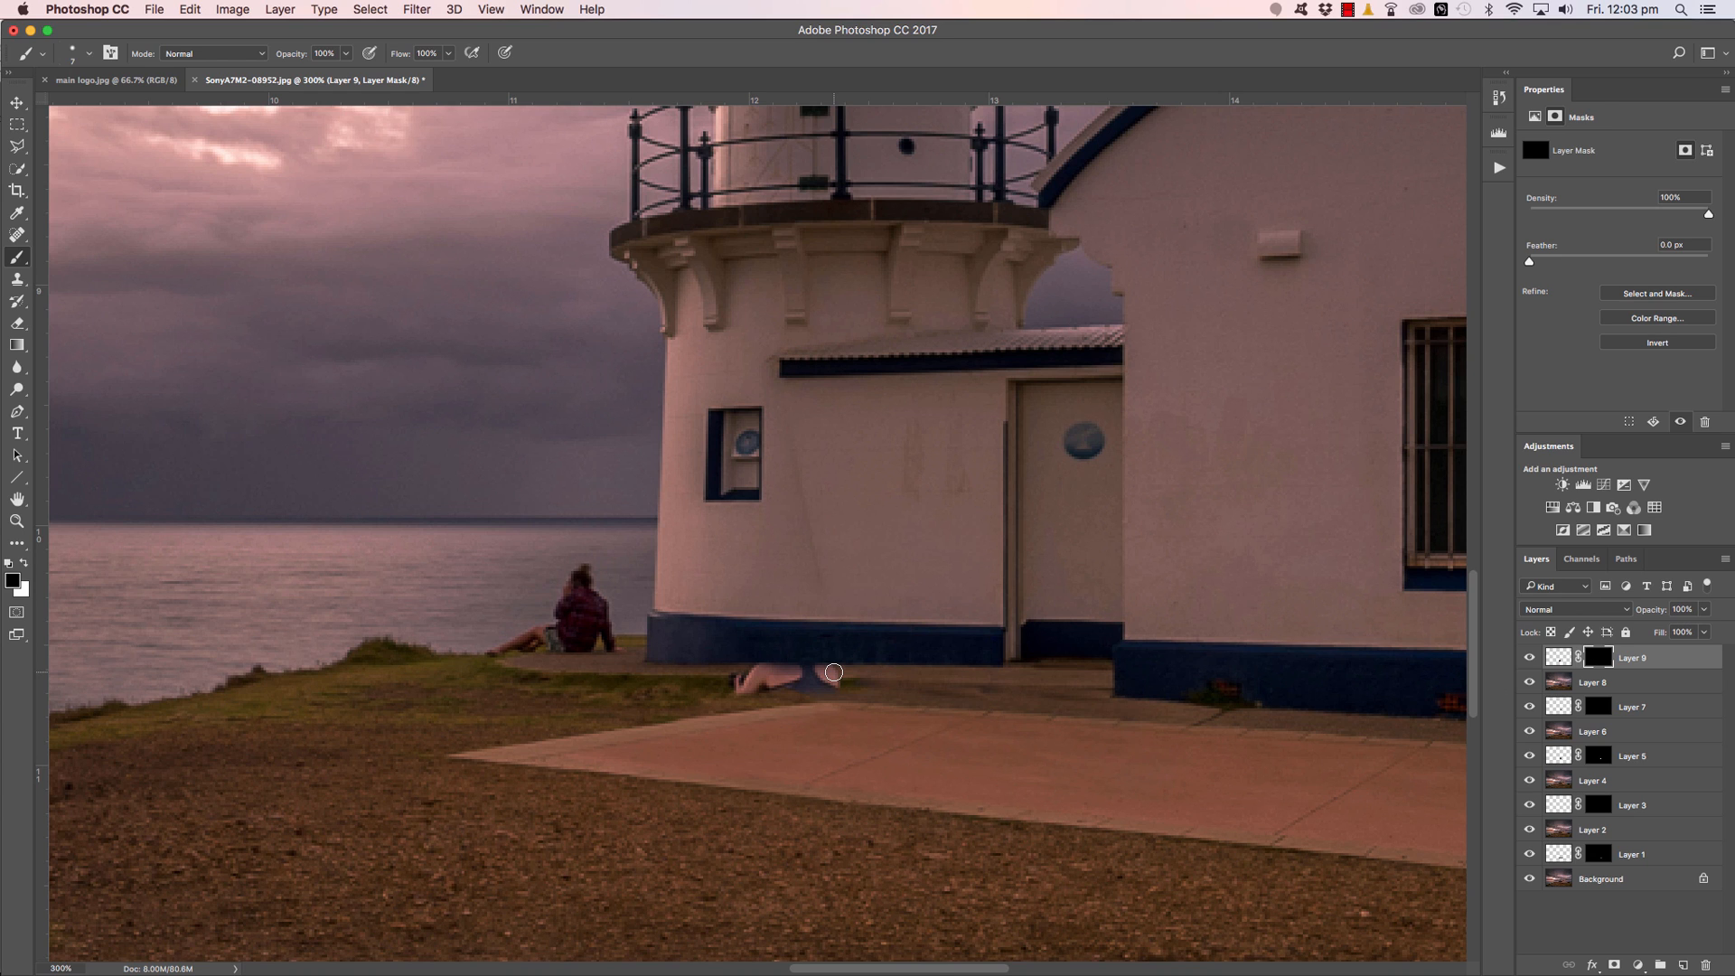
key("x")
mouse_move(724, 691)
left_mouse_down()
mouse_move(850, 686)
mouse_move(715, 678)
mouse_move(859, 677)
mouse_move(610, 684)
mouse_move(873, 694)
mouse_move(837, 678)
mouse_move(775, 551)
mouse_move(713, 641)
mouse_move(638, 670)
mouse_move(695, 664)
left_mouse_up()
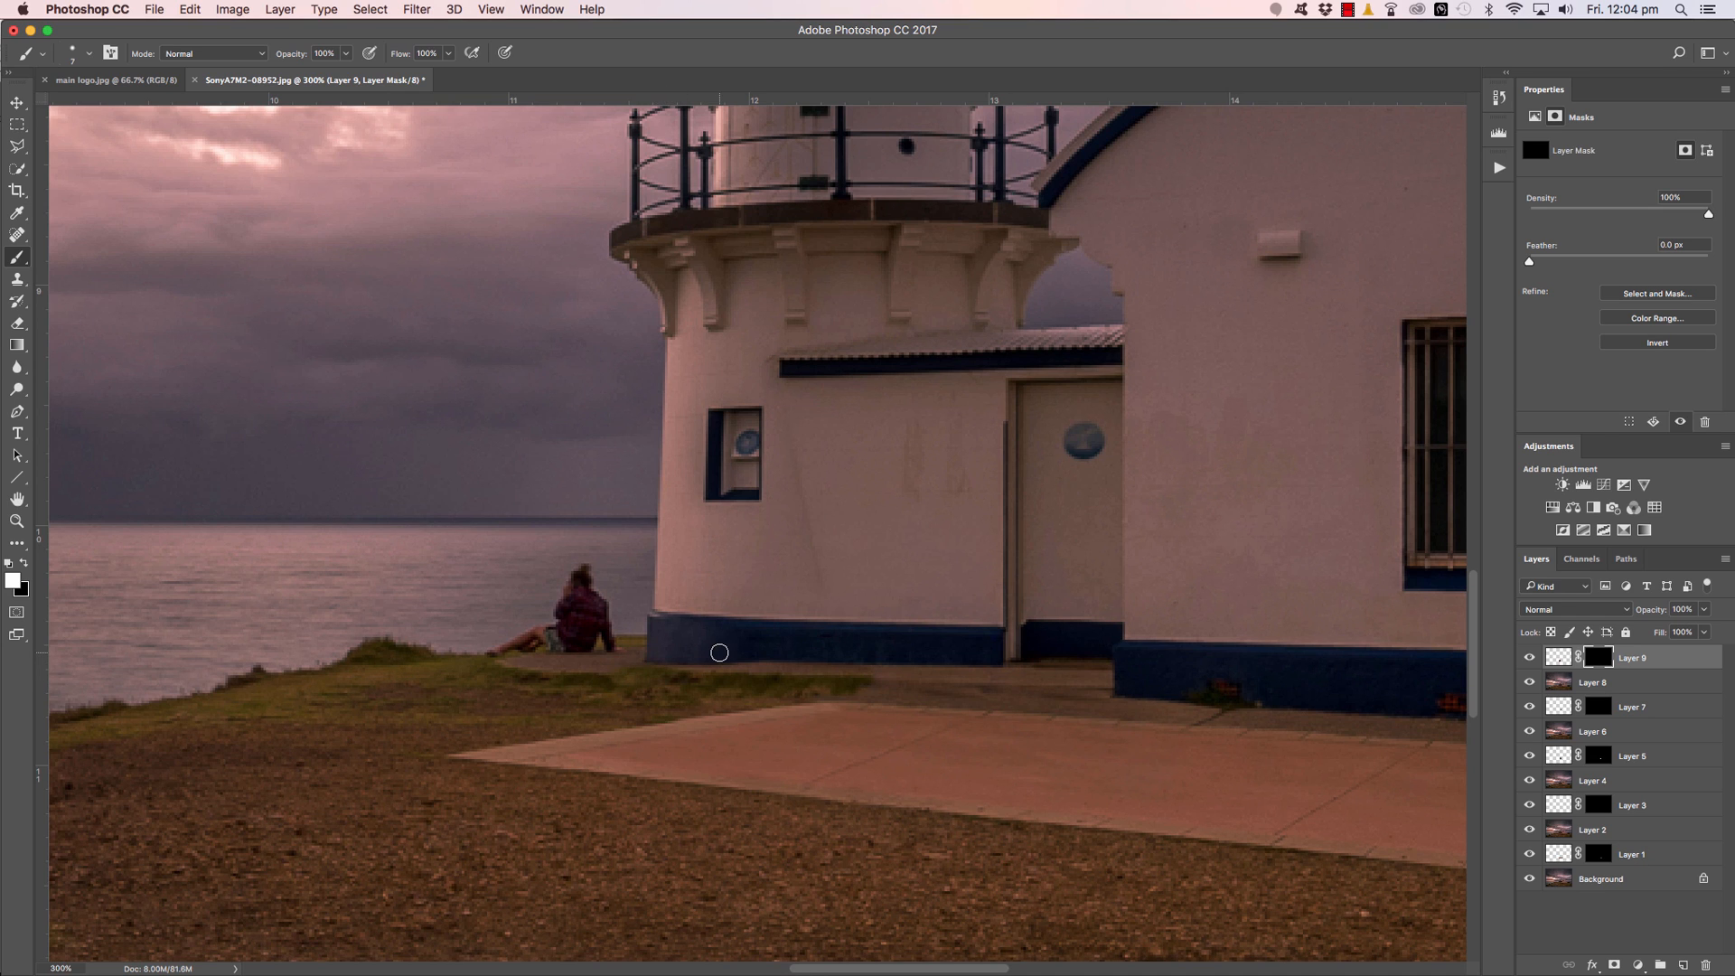
key("x")
left_click(24, 562)
key("x")
key("x")
Add a Curves adjustment clipped to the patch layer and lower its midpoint to input 131, output 125.
left_click(1649, 962)
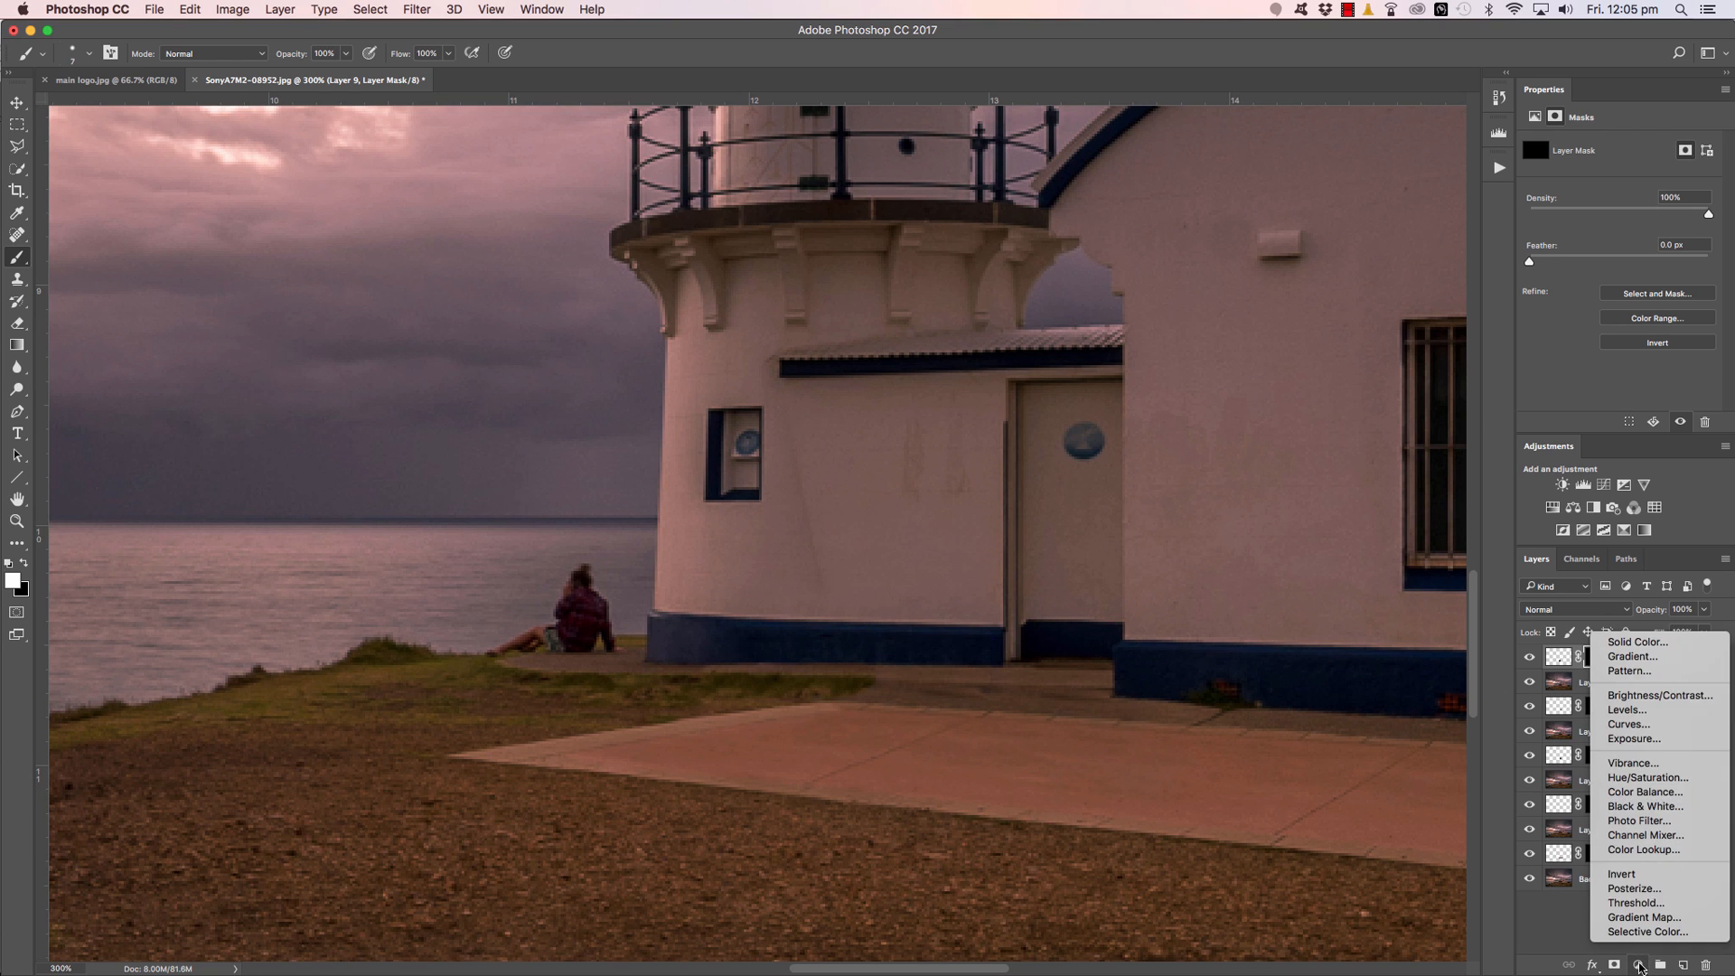
left_click(1634, 724)
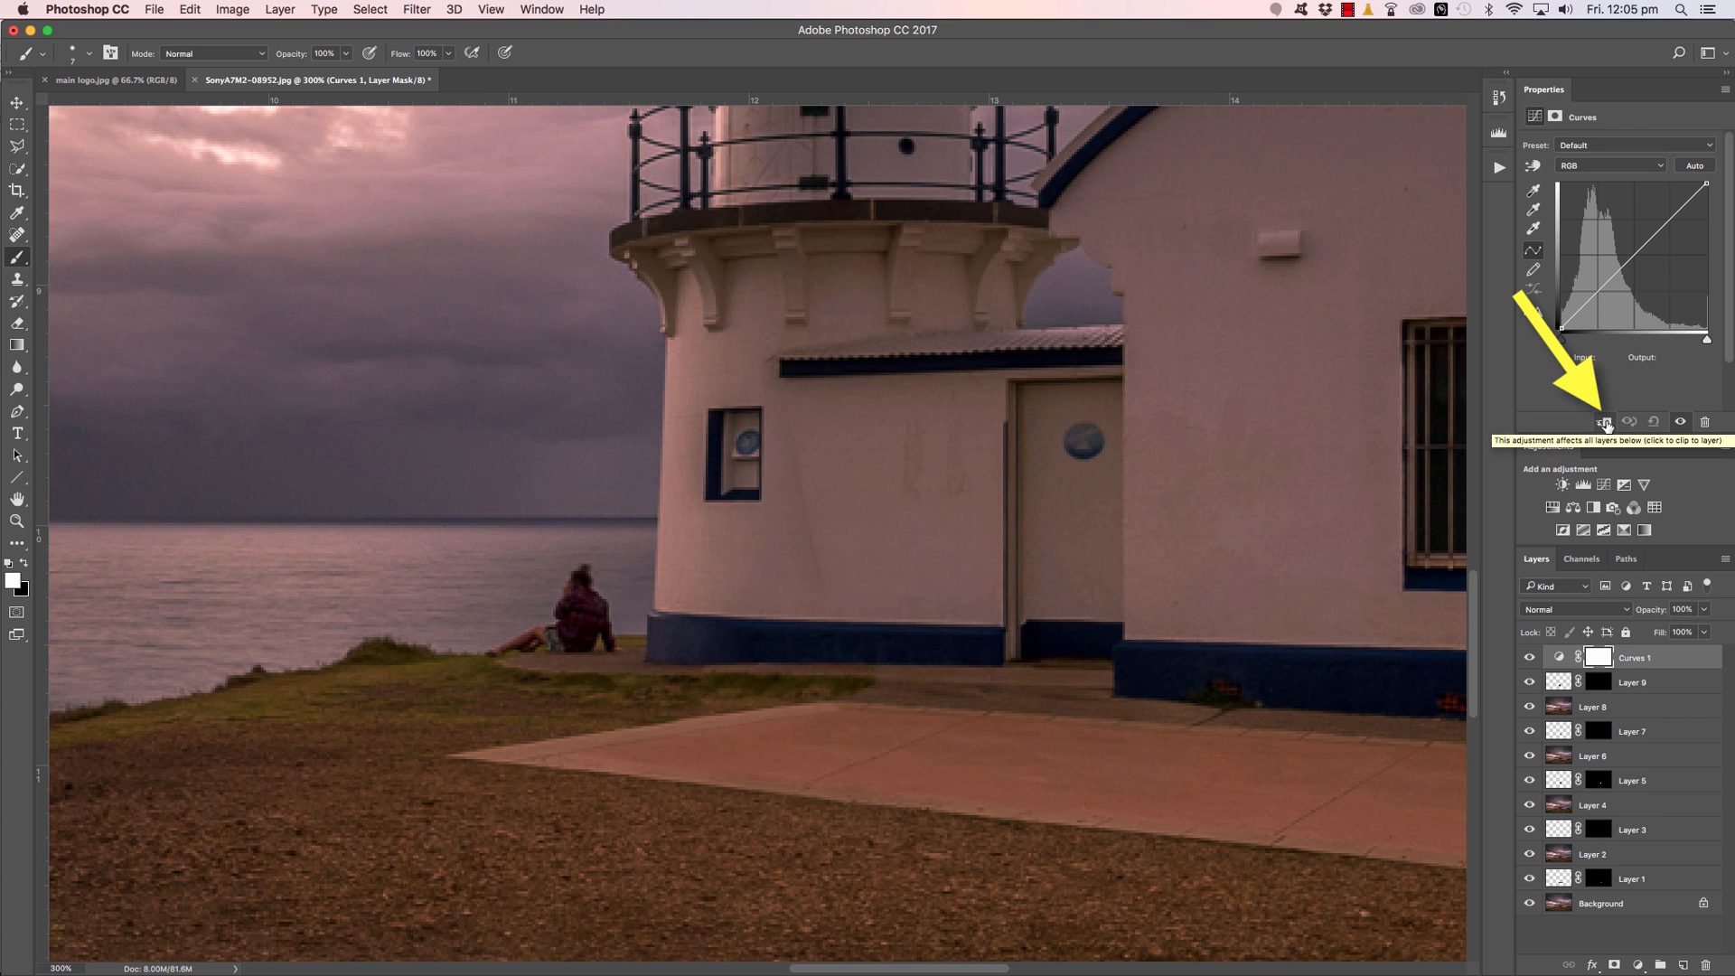
left_click(1606, 423)
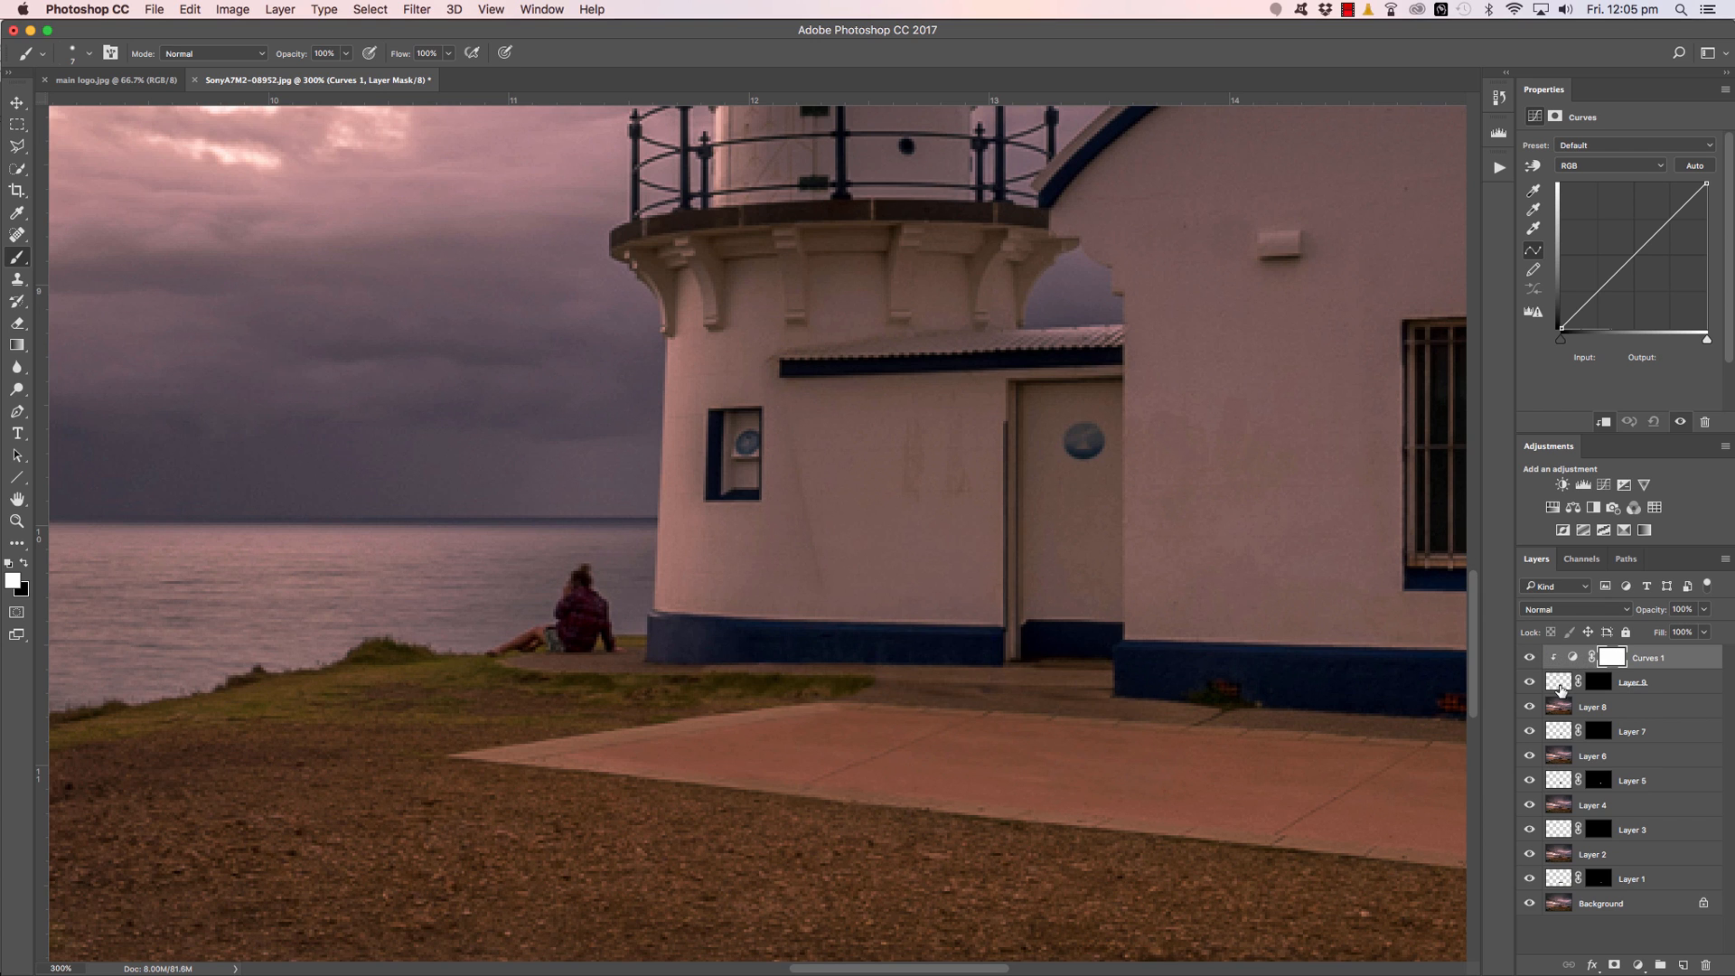
mouse_move(1641, 253)
left_mouse_down()
mouse_move(1629, 241)
mouse_move(1635, 257)
left_mouse_up()
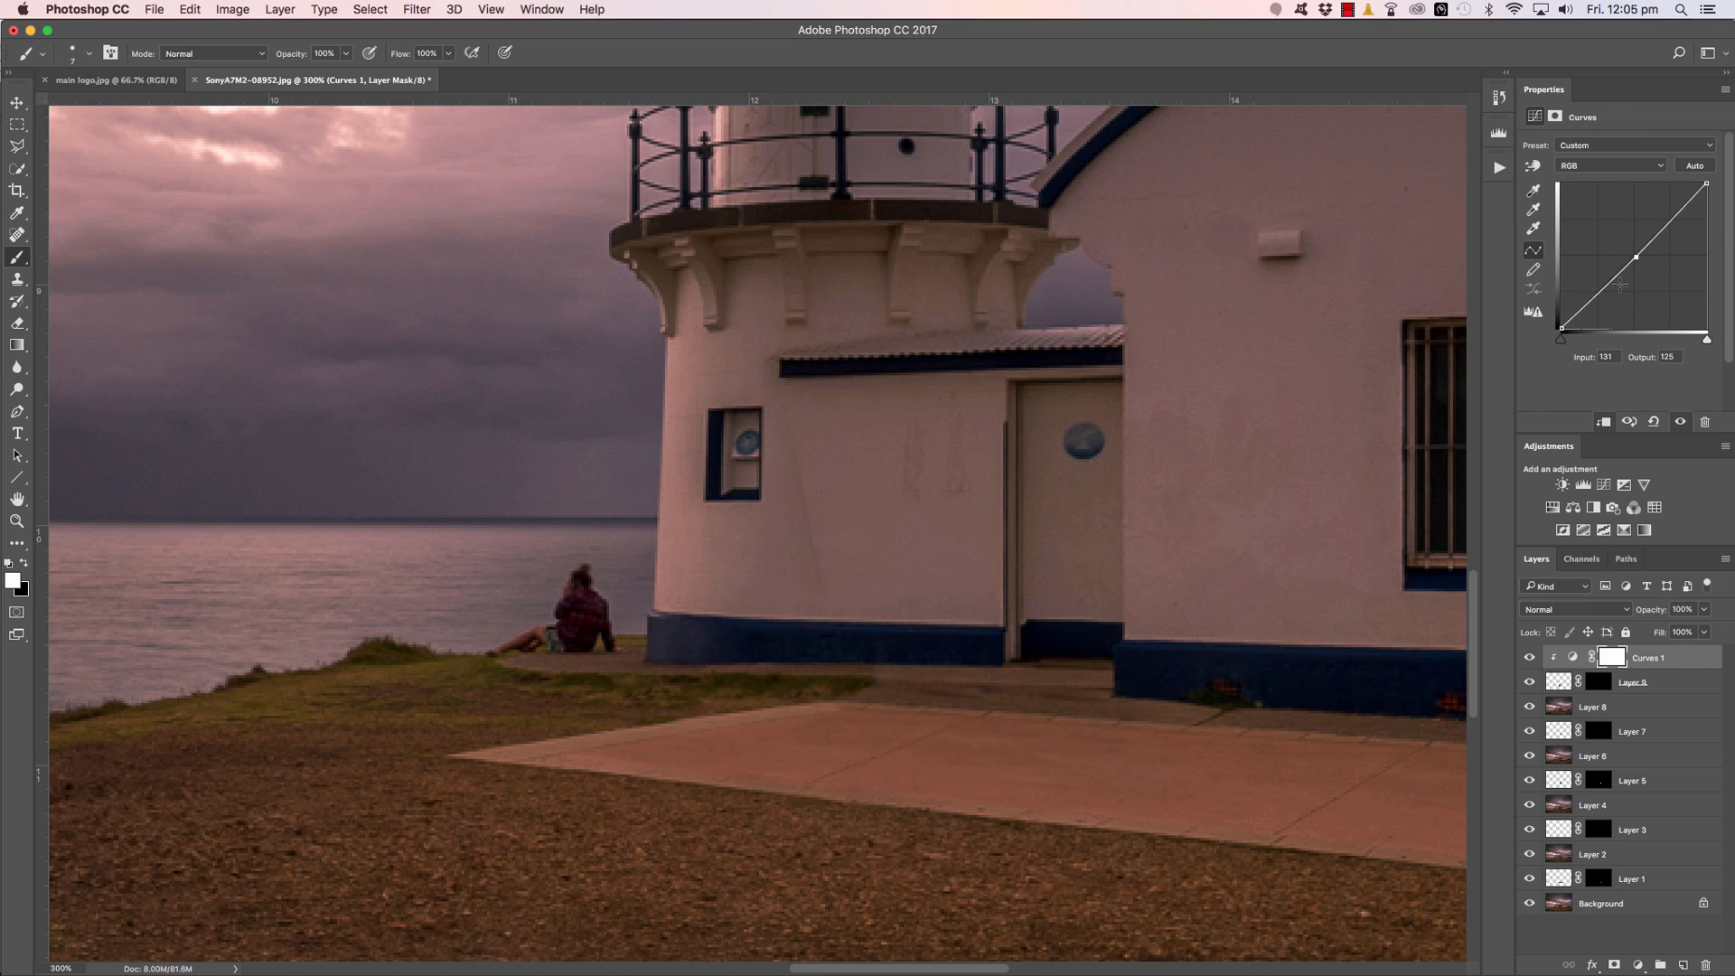
Darken the clipped Curves further to input 135, output 119, and invert its mask to black.
key("super+equal")
key("super+equal")
key("super+equal")
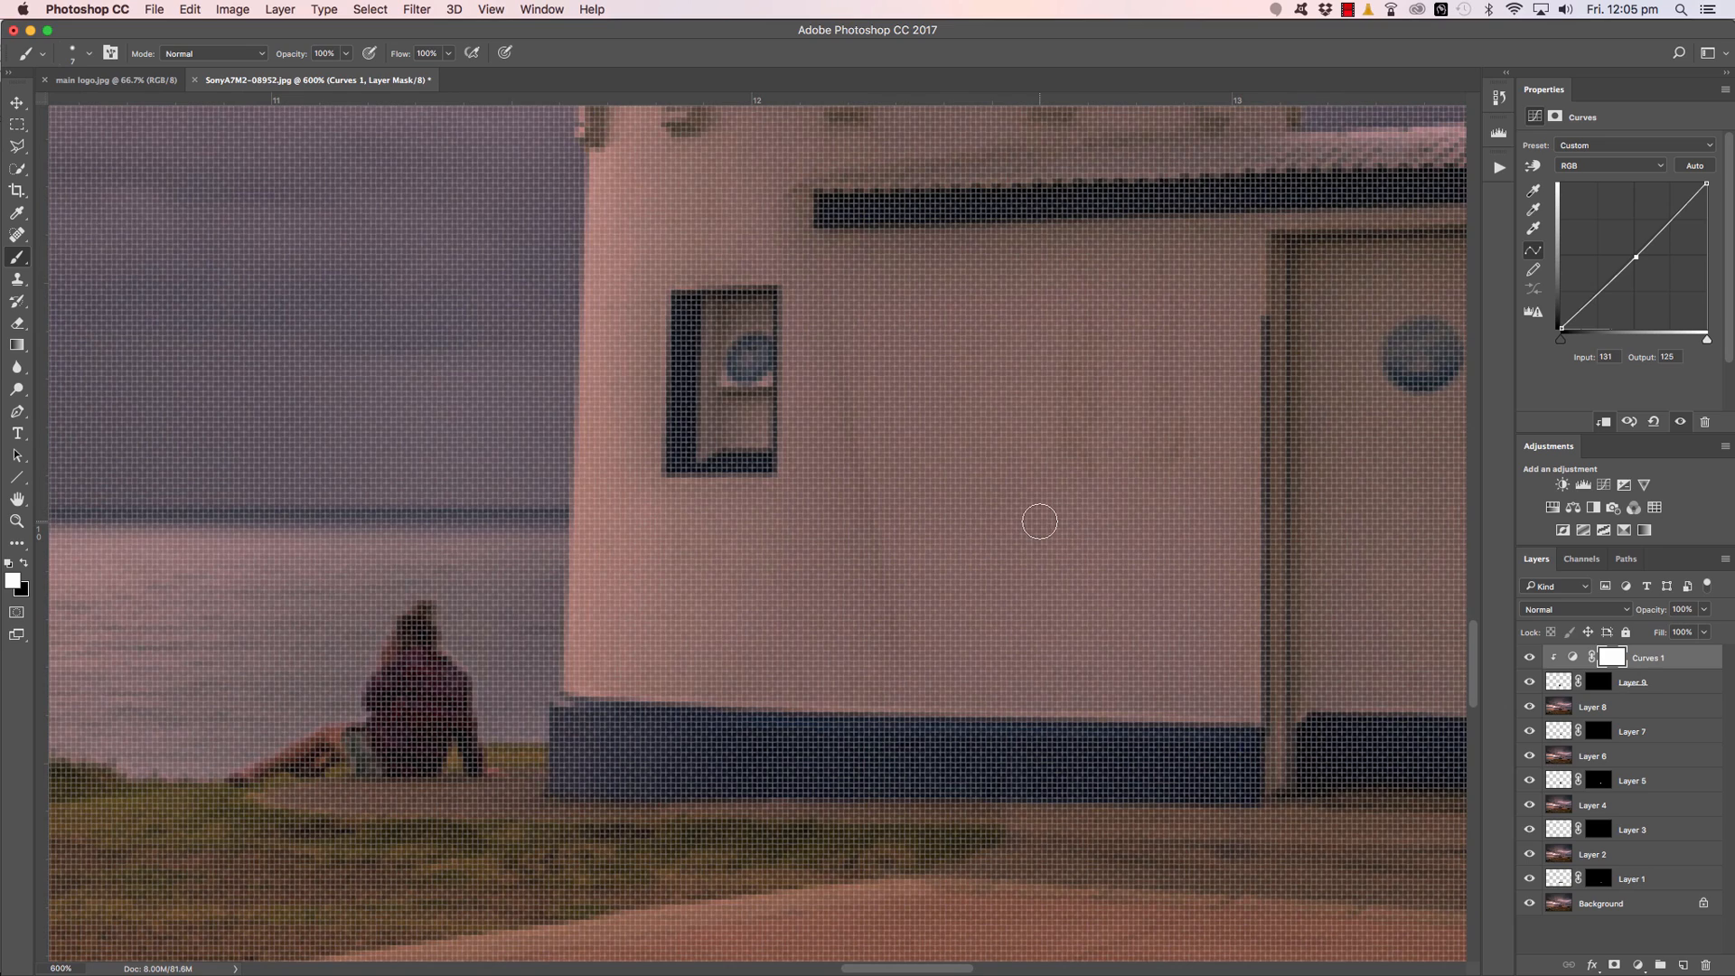
key("super+minus")
scroll(868, 515, "down", 3)
scroll(854, 516, "down", 1)
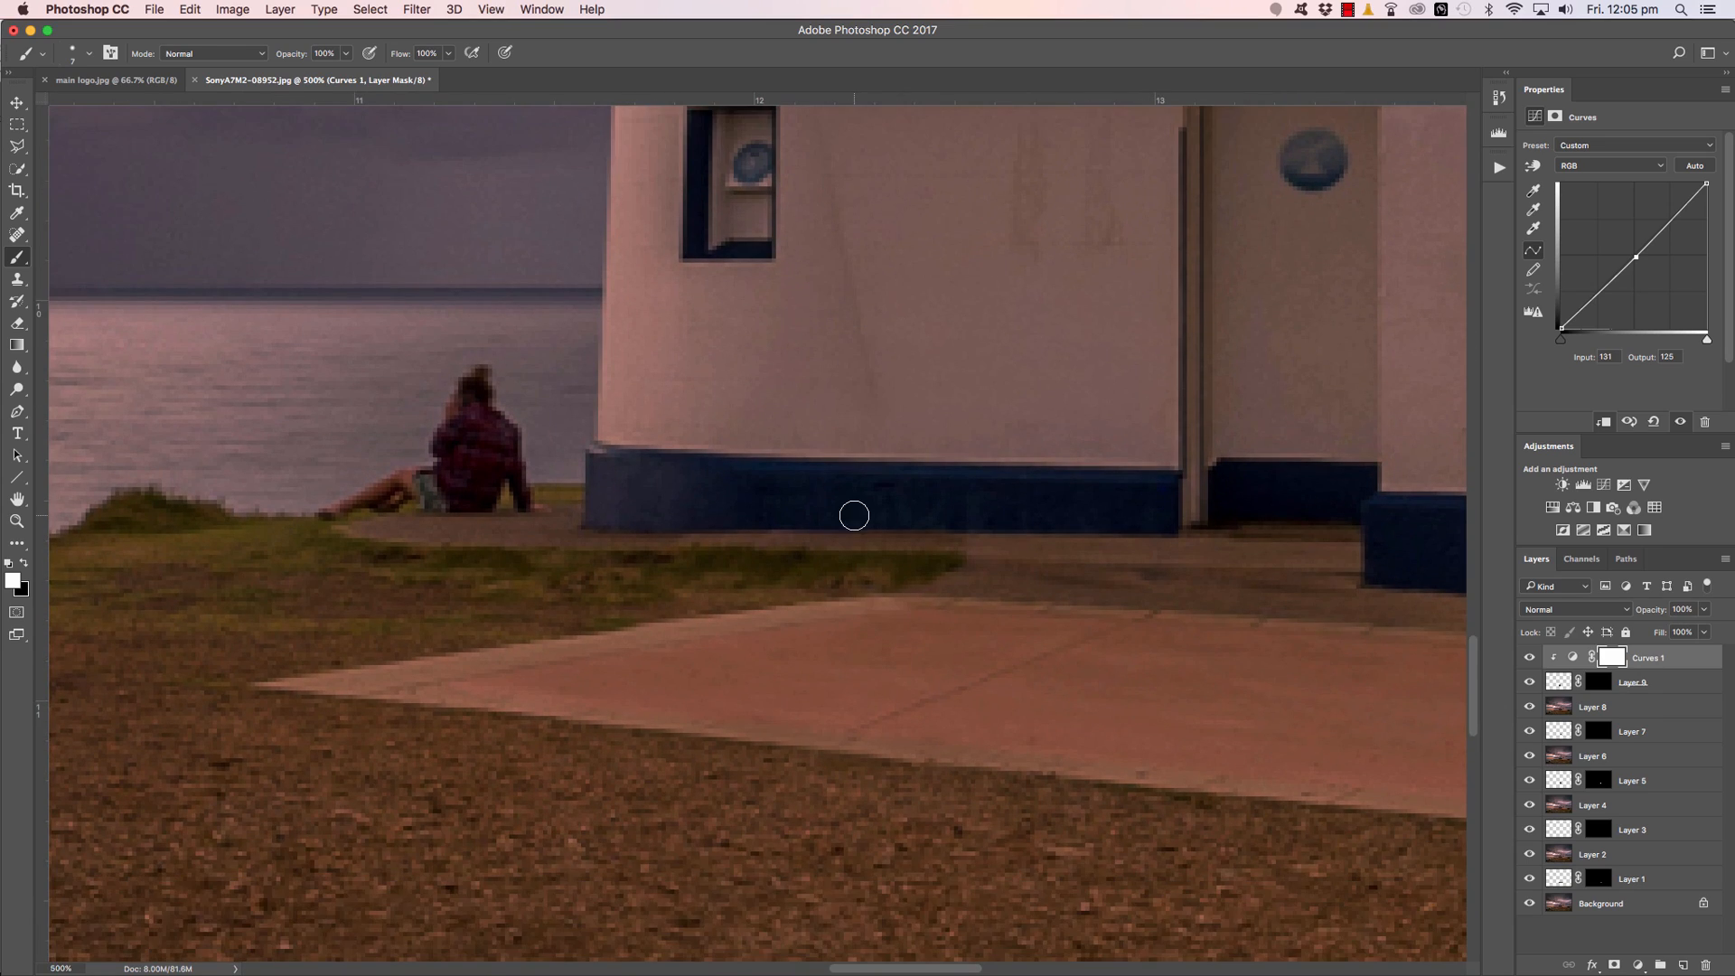
left_click(17, 101)
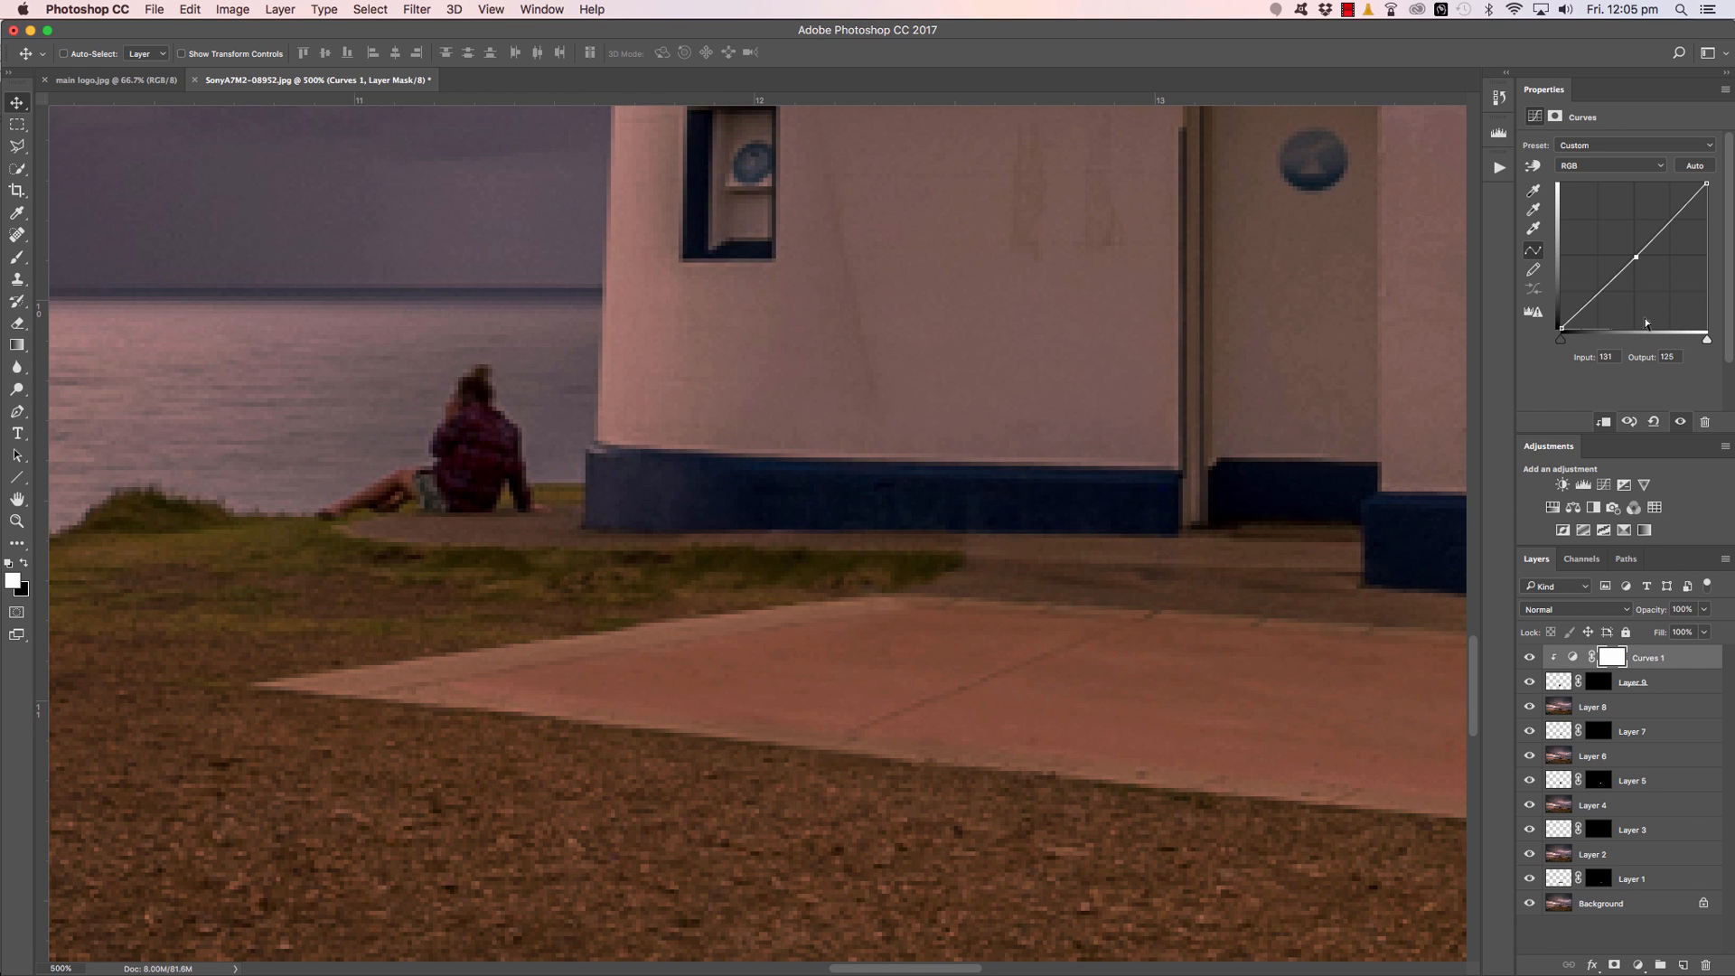
left_click_drag(1637, 259, 1642, 262)
key("super+i")
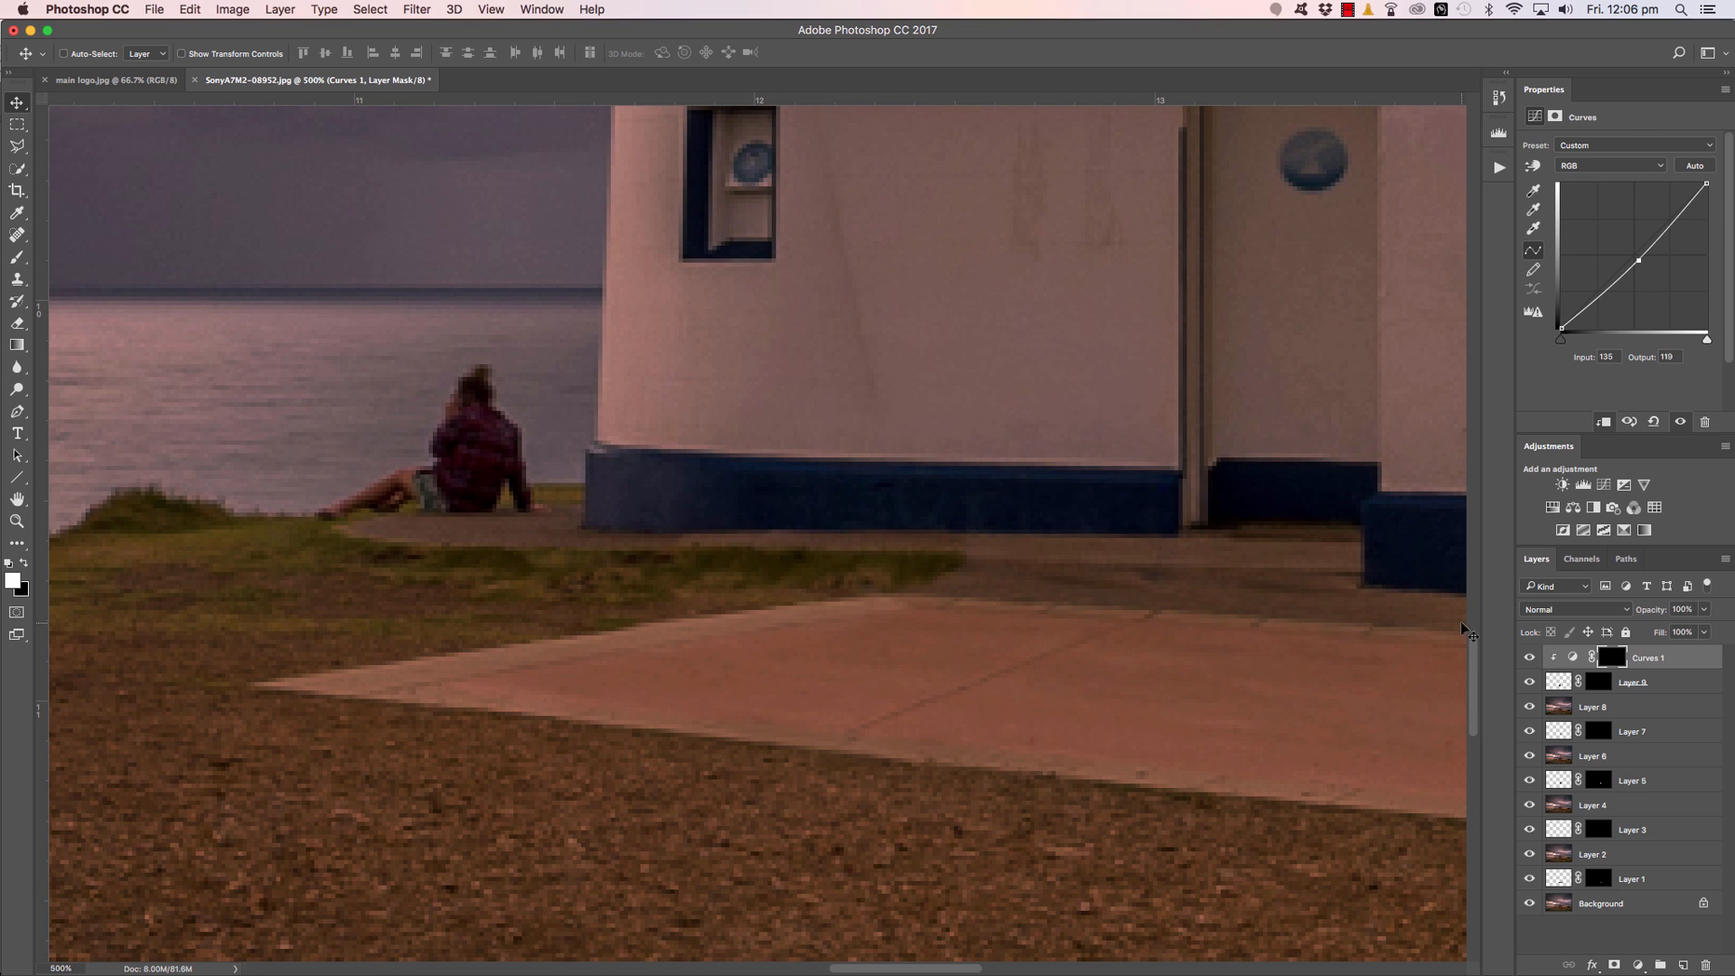
Activate the Brush tool and set its opacity and flow to 46%.
key("b")
right_click(638, 512)
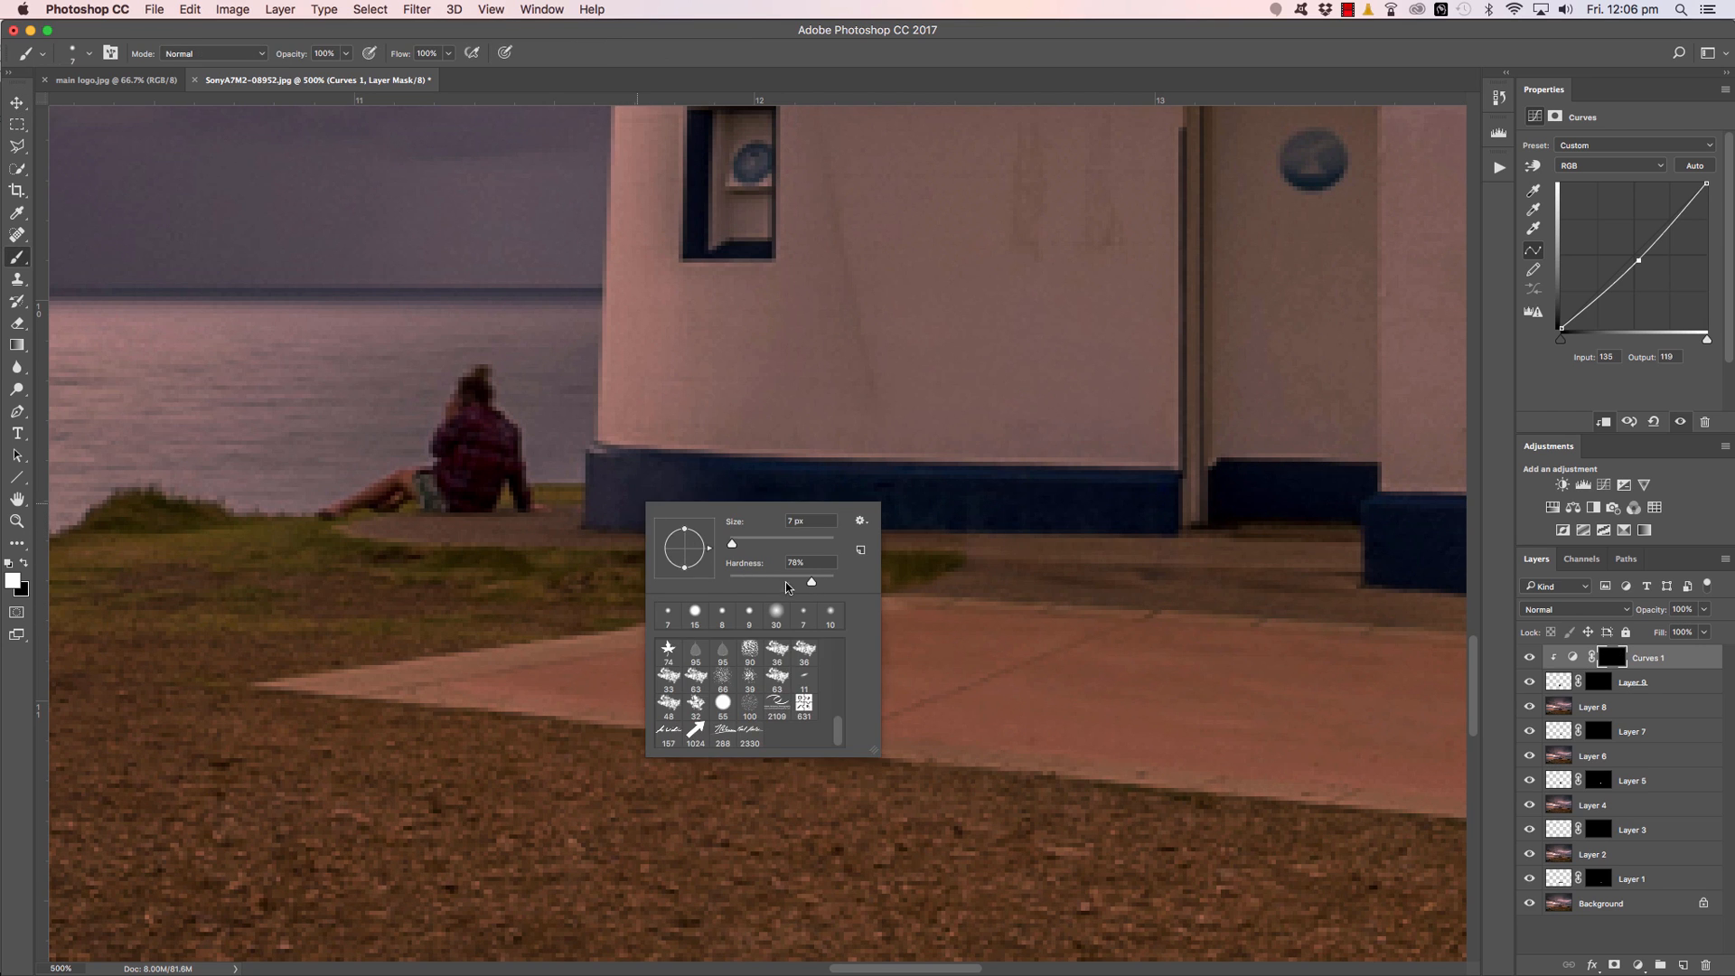
left_click(571, 63)
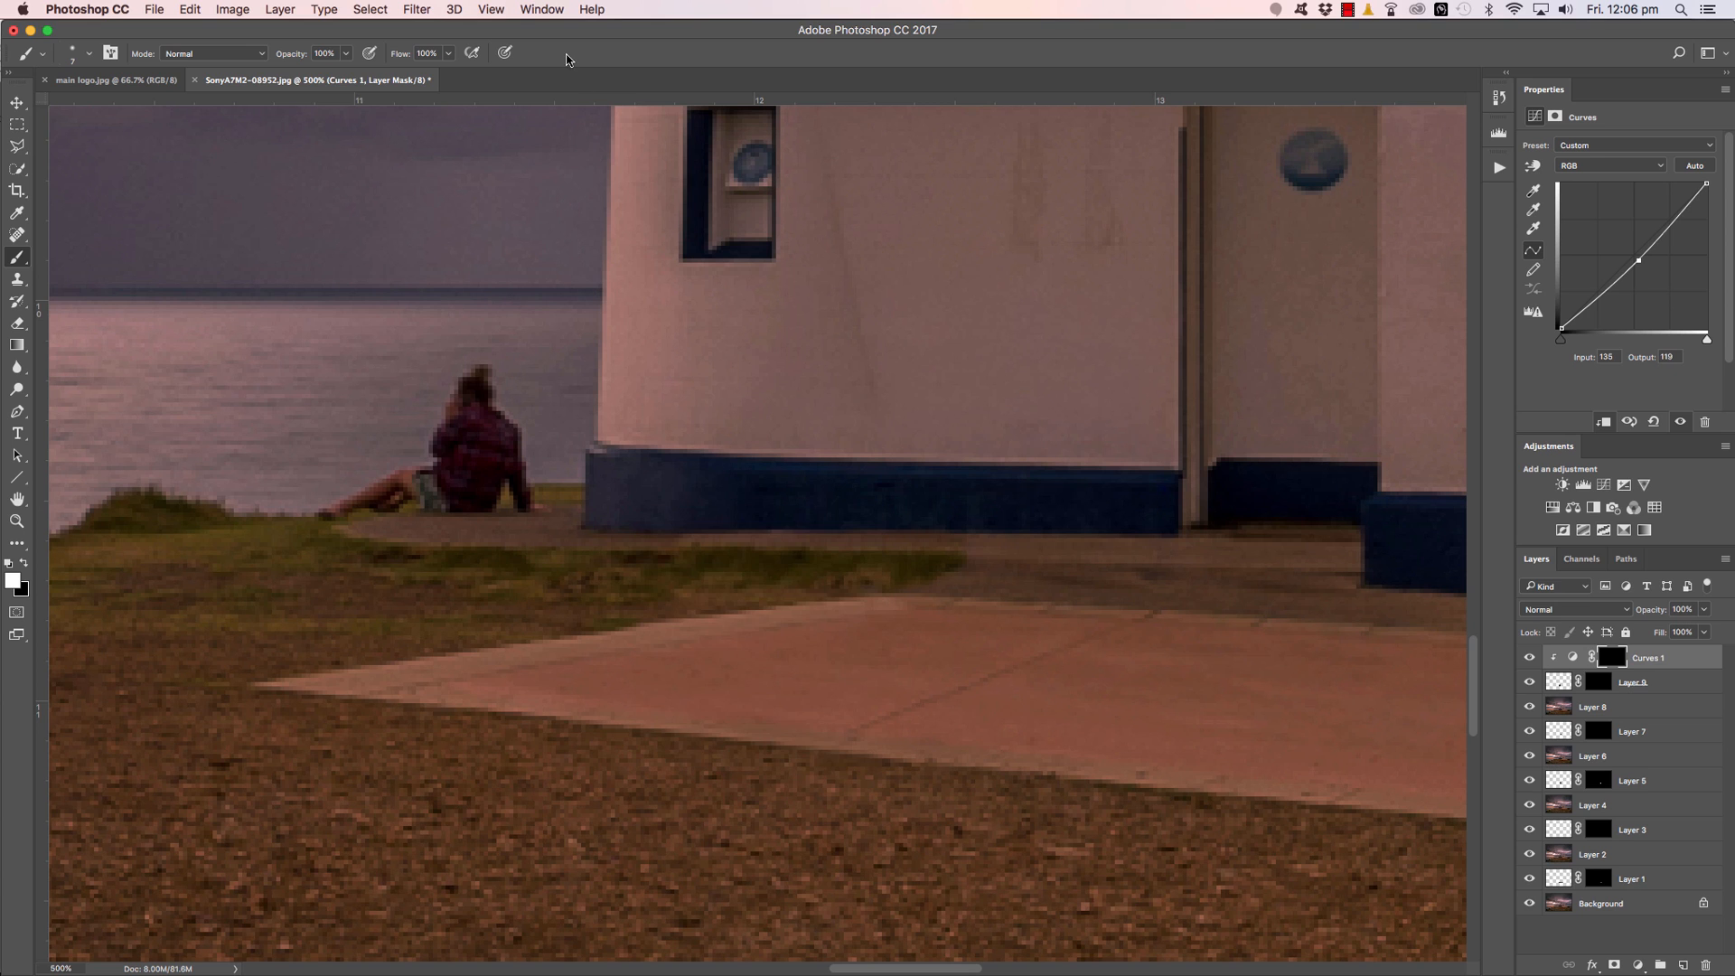
left_click(346, 53)
left_click(304, 76)
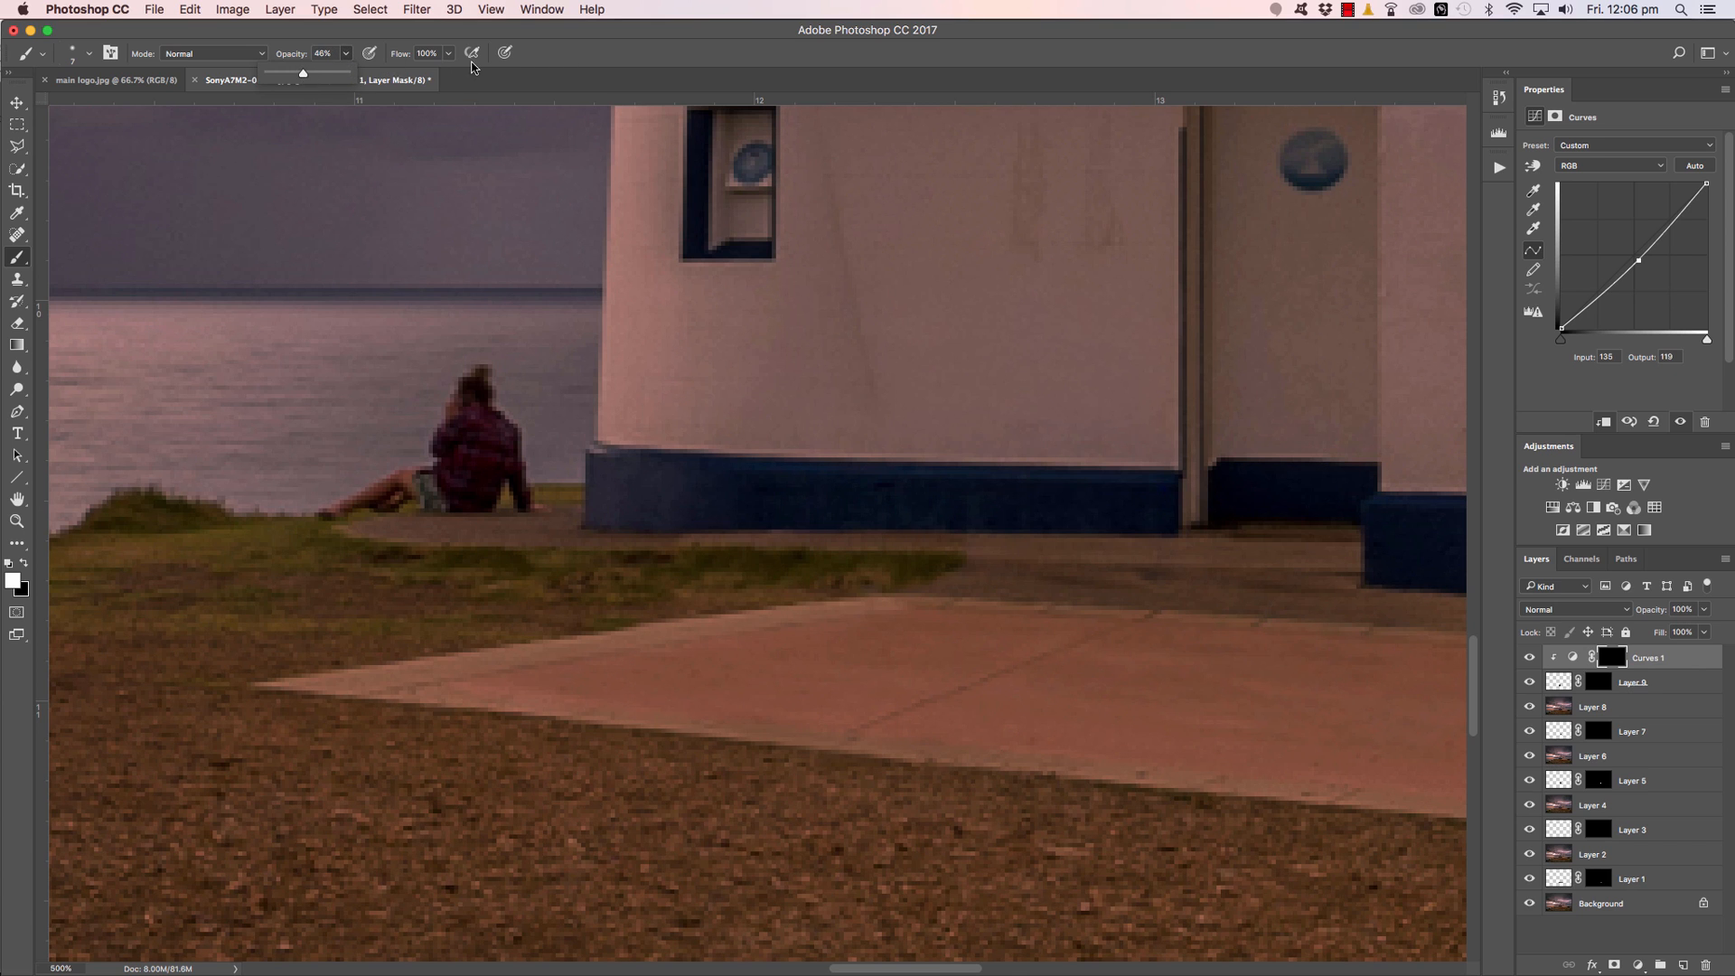
left_click(448, 54)
left_click(567, 54)
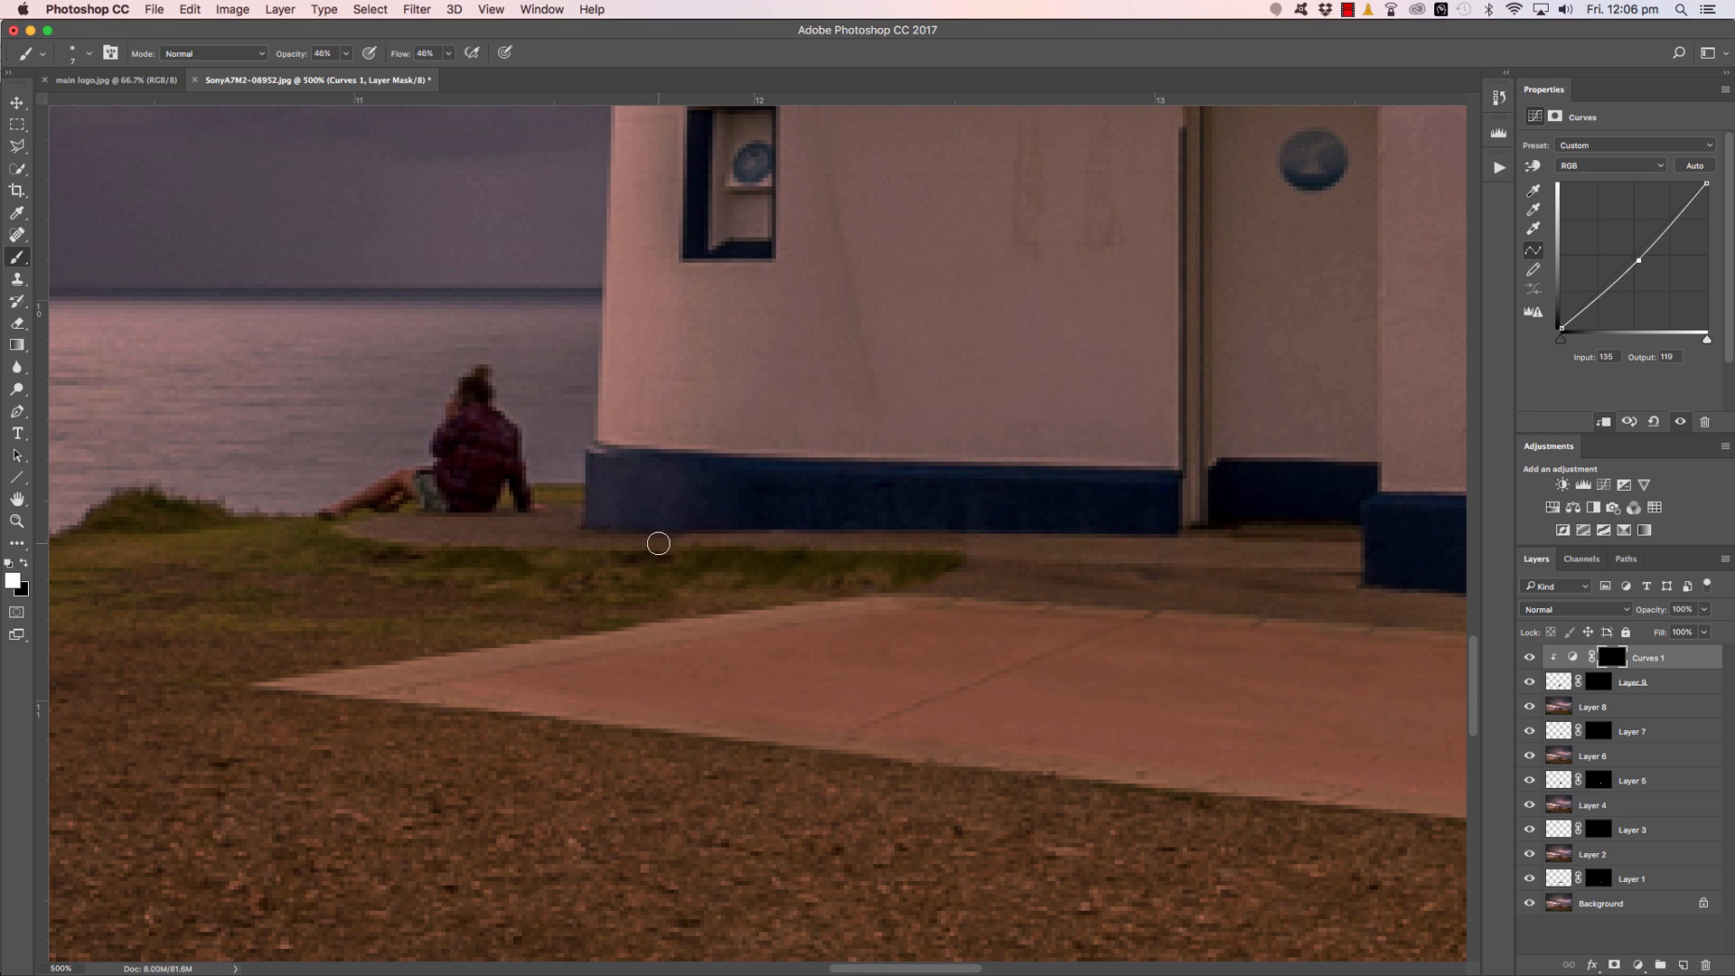
Paint white on the Curves mask over the path along the lighthouse's base and compare the adjustment off and on.
left_click_drag(743, 536, 714, 541)
left_click(1530, 658)
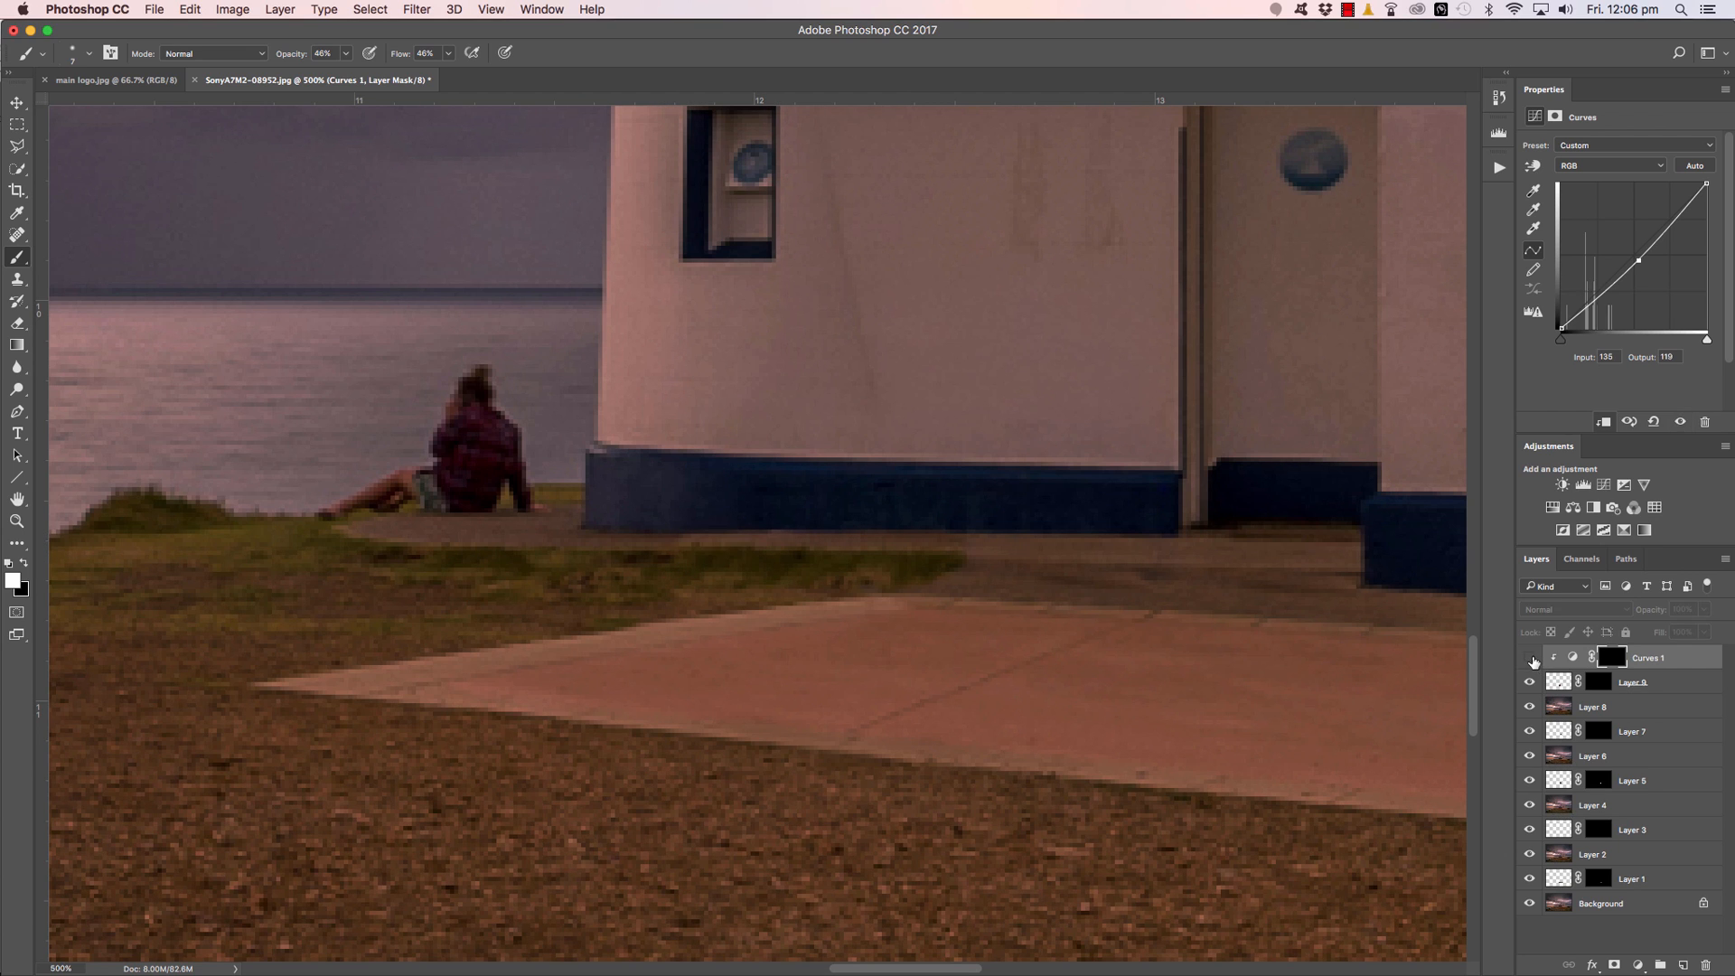
left_click(1530, 658)
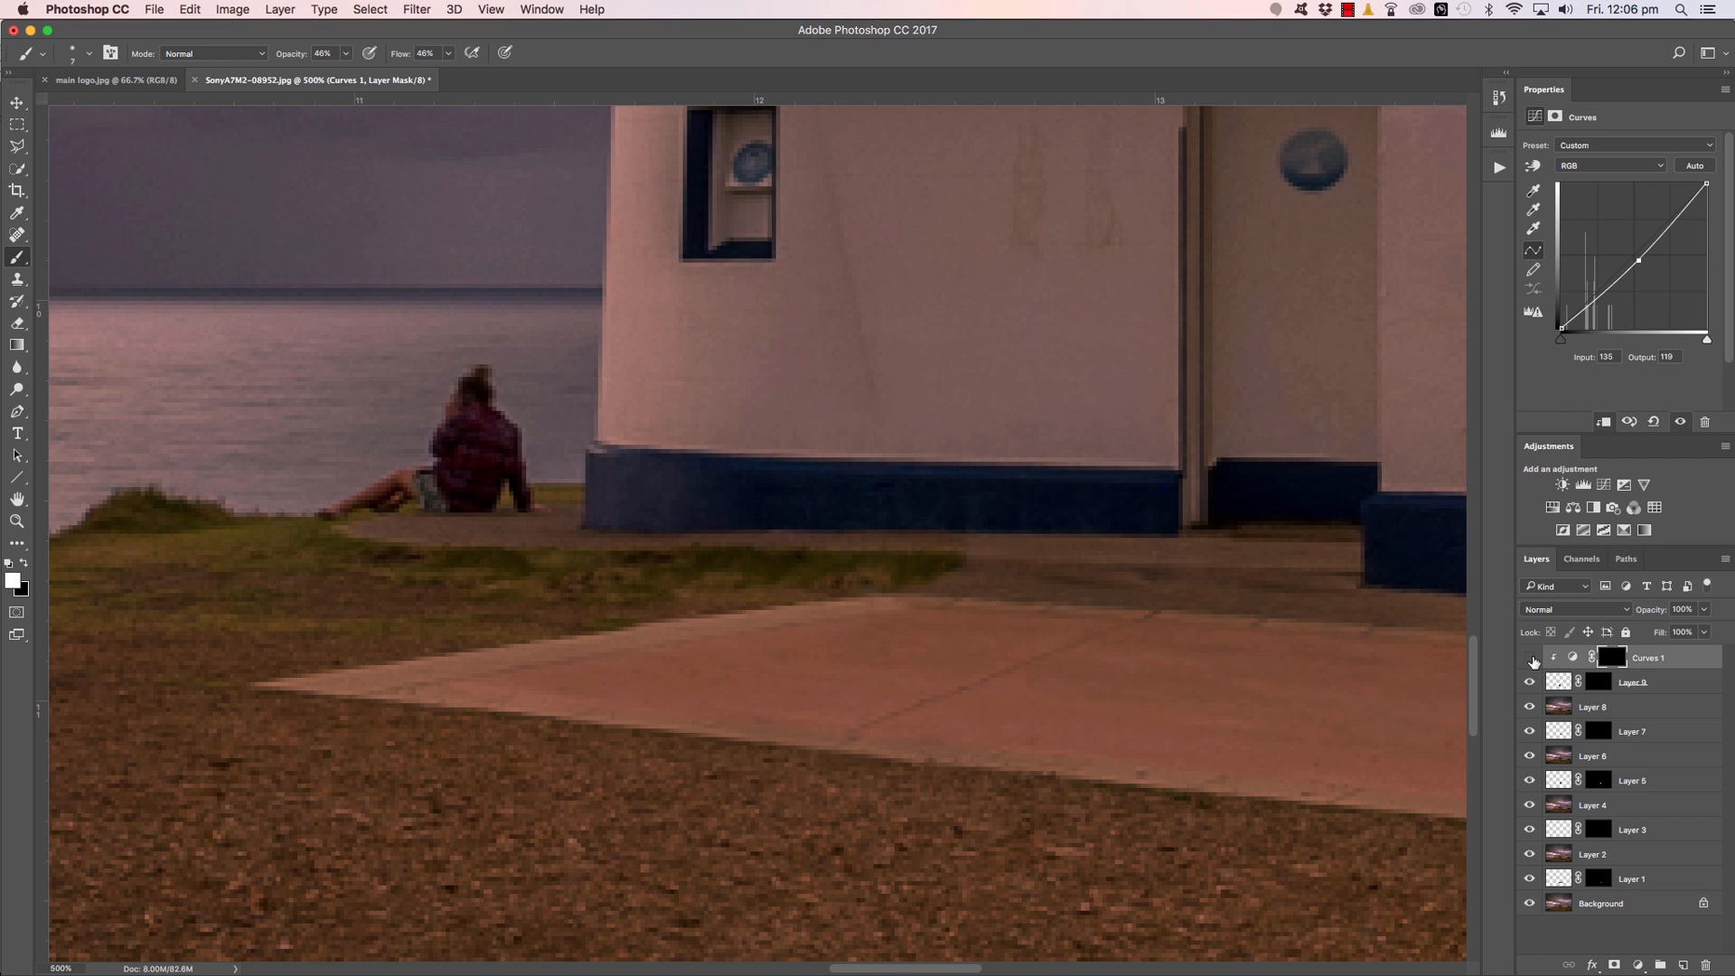
left_click(1530, 658)
left_click(1530, 658)
Add a second Curves adjustment above the first and clip it to the same patch layer.
left_click(1638, 965)
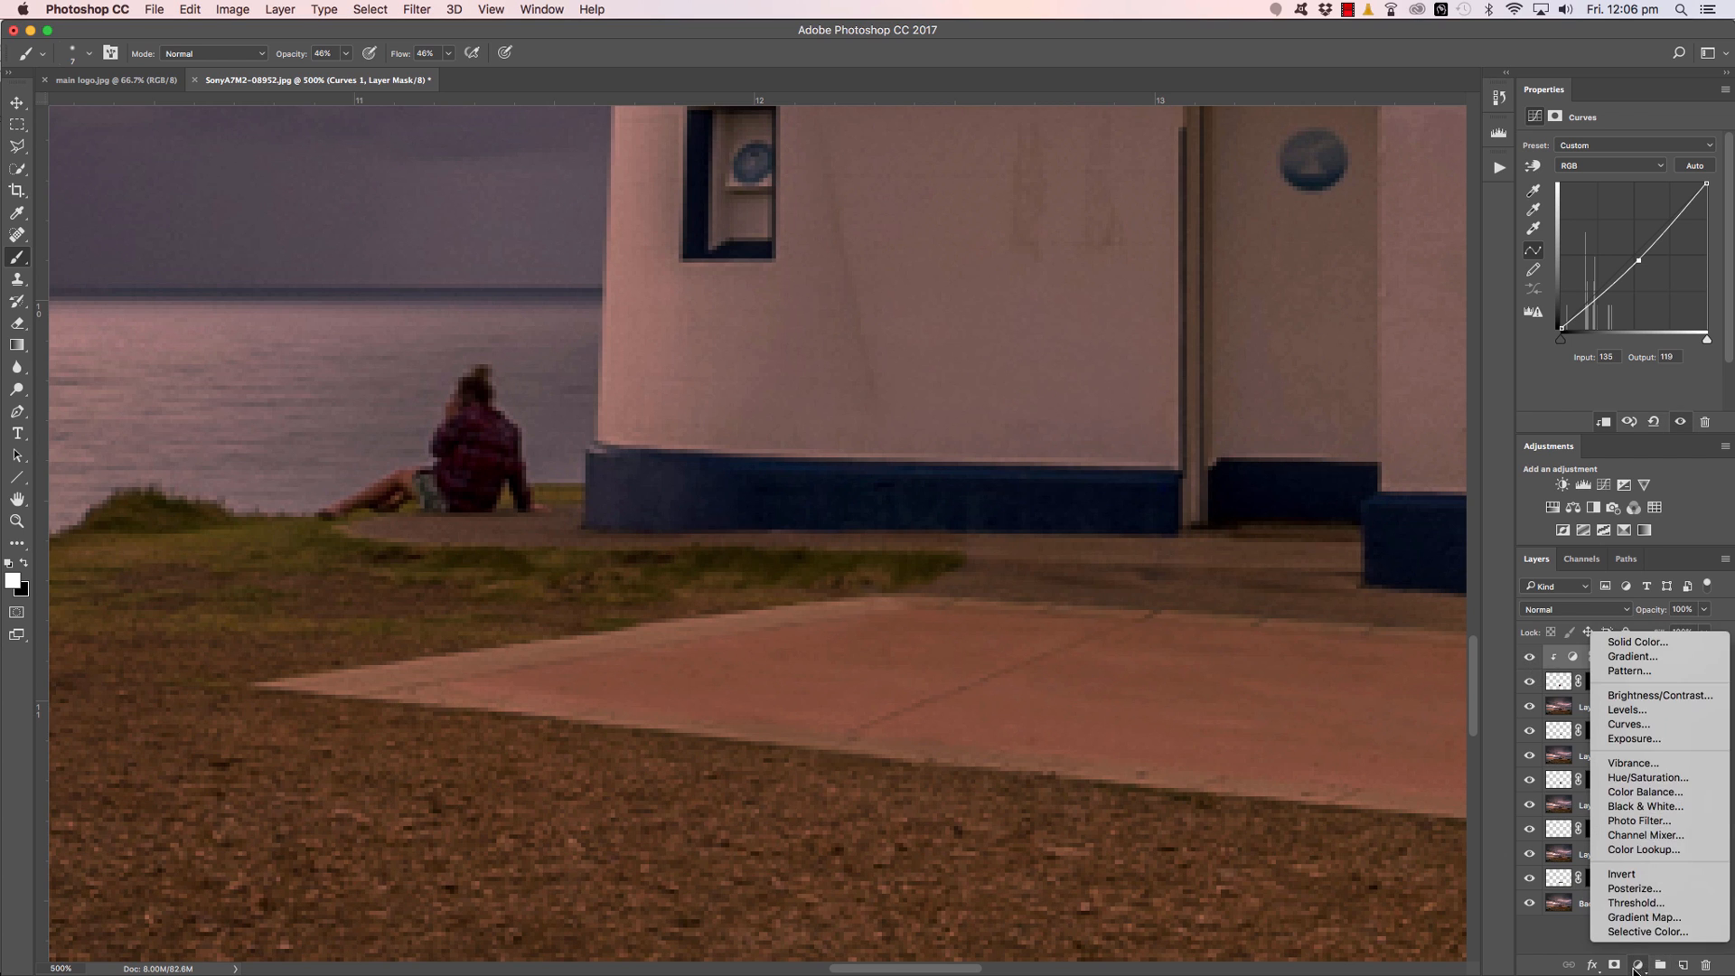
left_click(1628, 724)
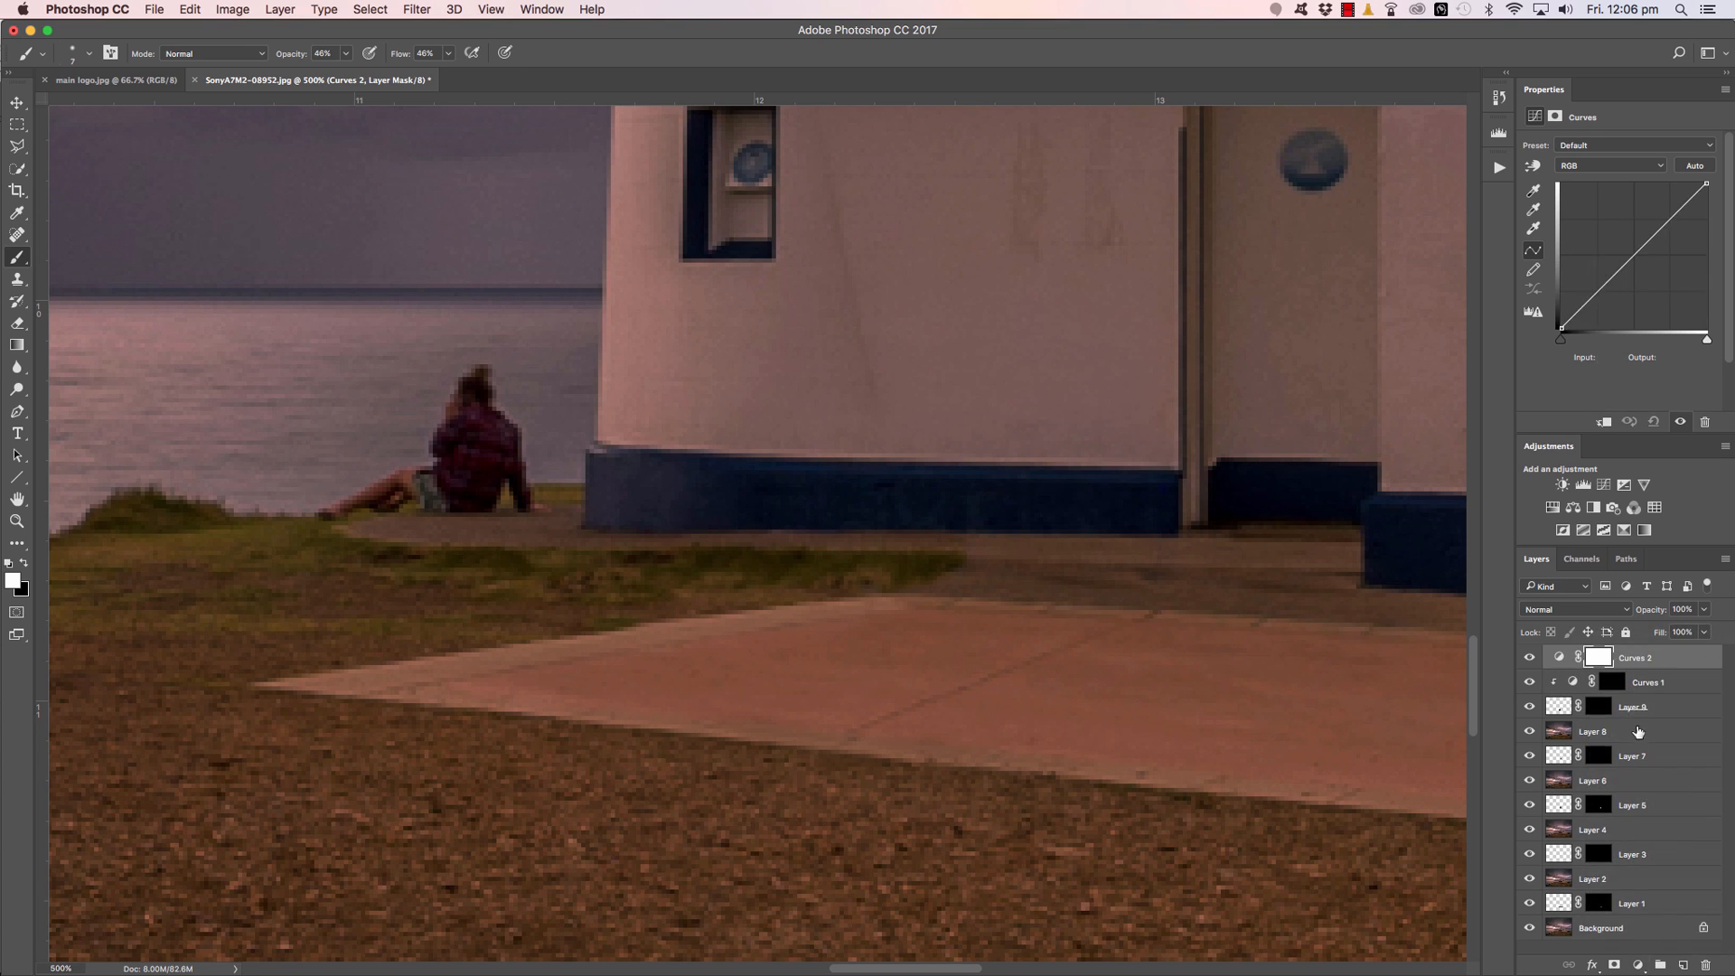
left_click(1604, 422)
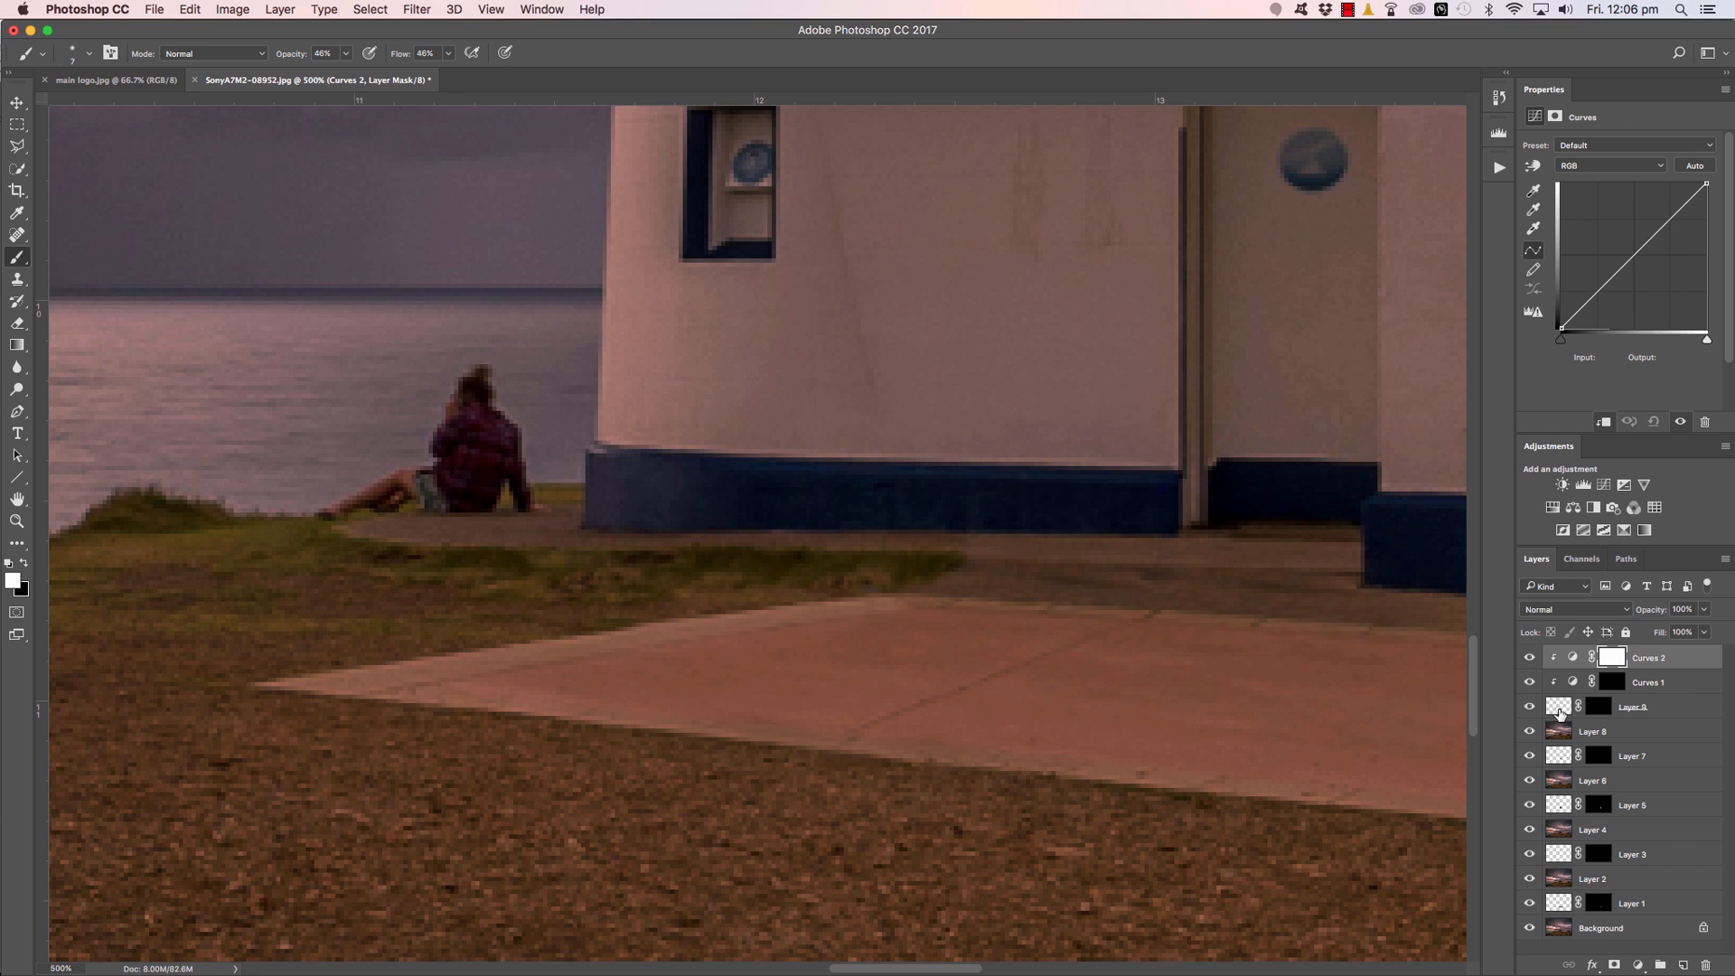
Brighten the second Curves midpoint to input 127, output 135, and invert its mask to black.
left_click_drag(1634, 255, 1635, 262)
left_click(1655, 422)
left_click(1635, 255)
left_click_drag(1636, 254, 1633, 253)
key("Up")
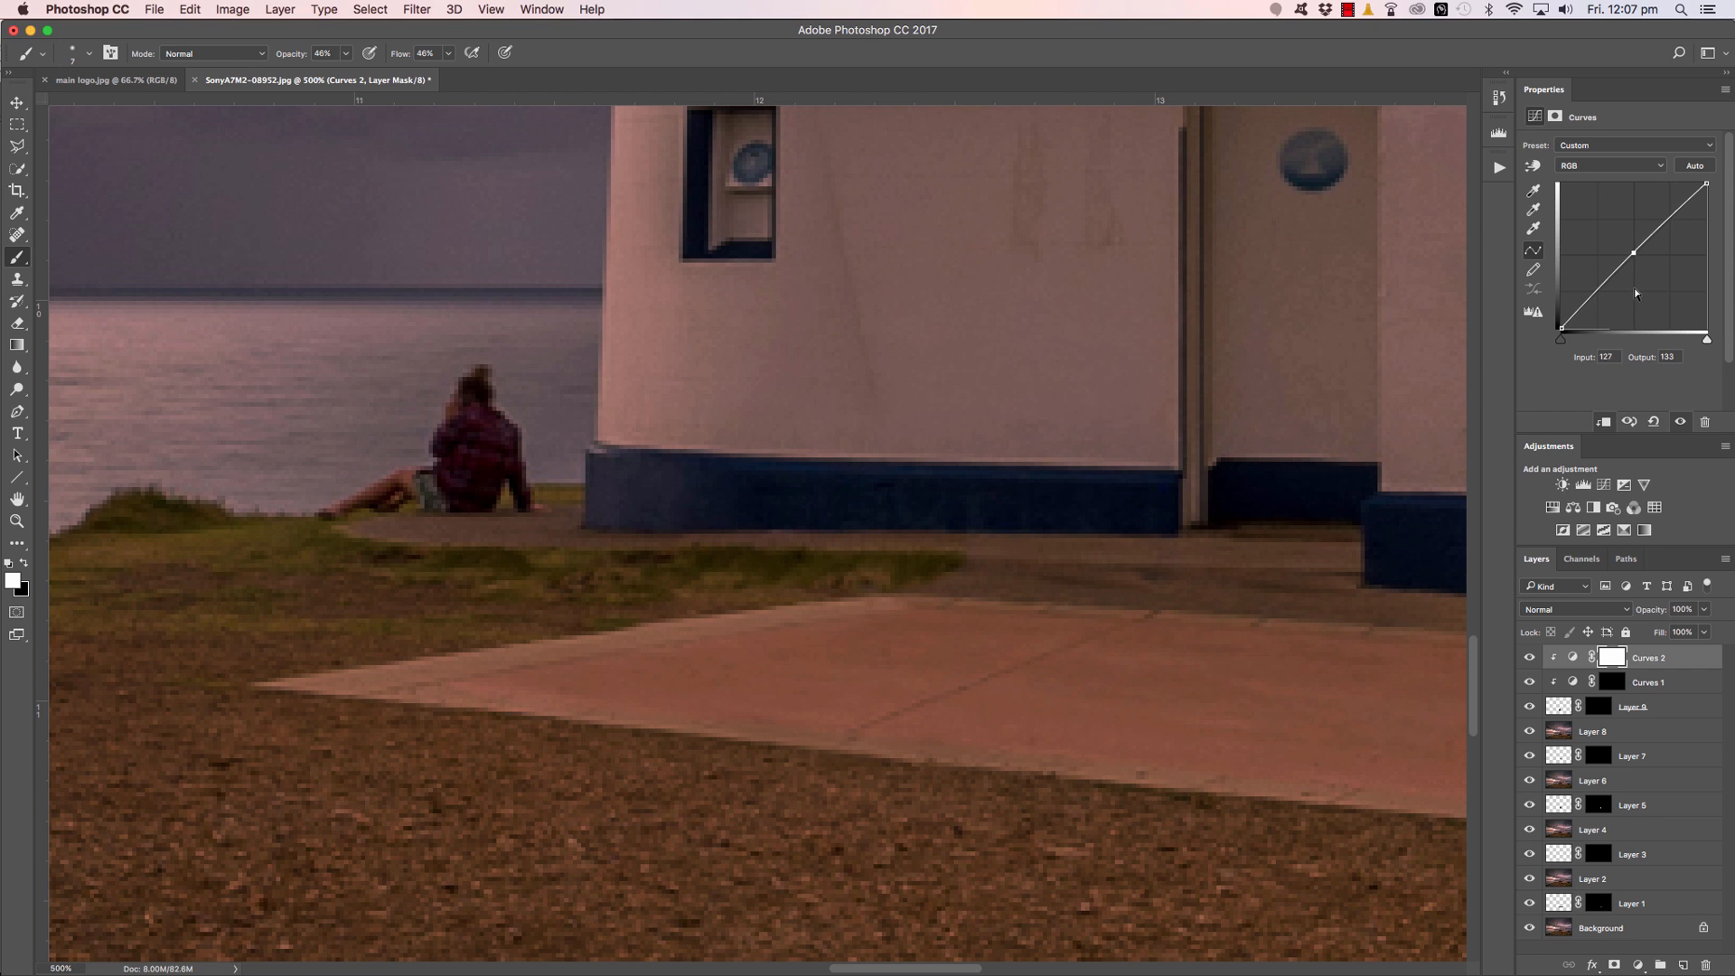
key("Up")
key("super+i")
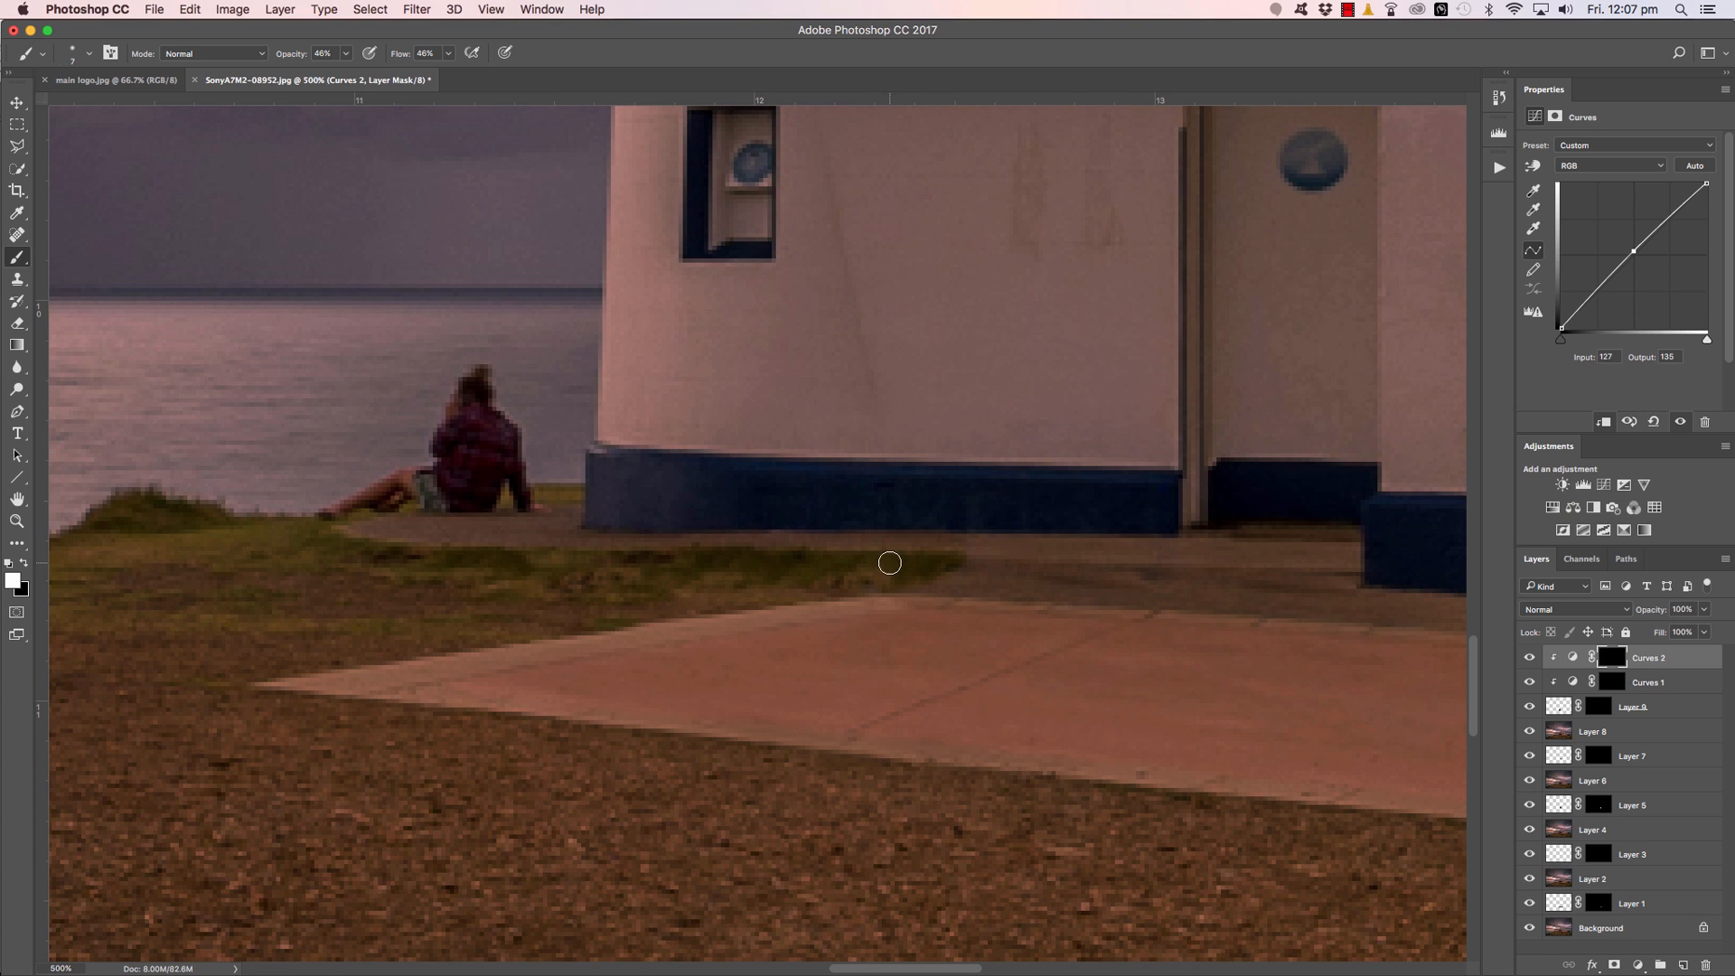
Enlarge the brush and paint white on the second Curves mask over the blue wall base and path near the door.
key("bracketright")
key("bracketright")
mouse_move(985, 532)
left_mouse_down()
mouse_move(973, 553)
mouse_move(1013, 521)
mouse_move(886, 534)
mouse_move(1038, 526)
mouse_move(914, 545)
mouse_move(874, 575)
mouse_move(1040, 534)
mouse_move(884, 531)
mouse_move(1005, 533)
mouse_move(1003, 556)
mouse_move(906, 523)
mouse_move(984, 557)
mouse_move(1103, 552)
left_mouse_up()
Delete the stamped full-image layers: Layer 8, Layer 6, Layer 4 and Layer 2.
key("super+minus")
key("super+minus")
key("super+minus")
key("super+minus")
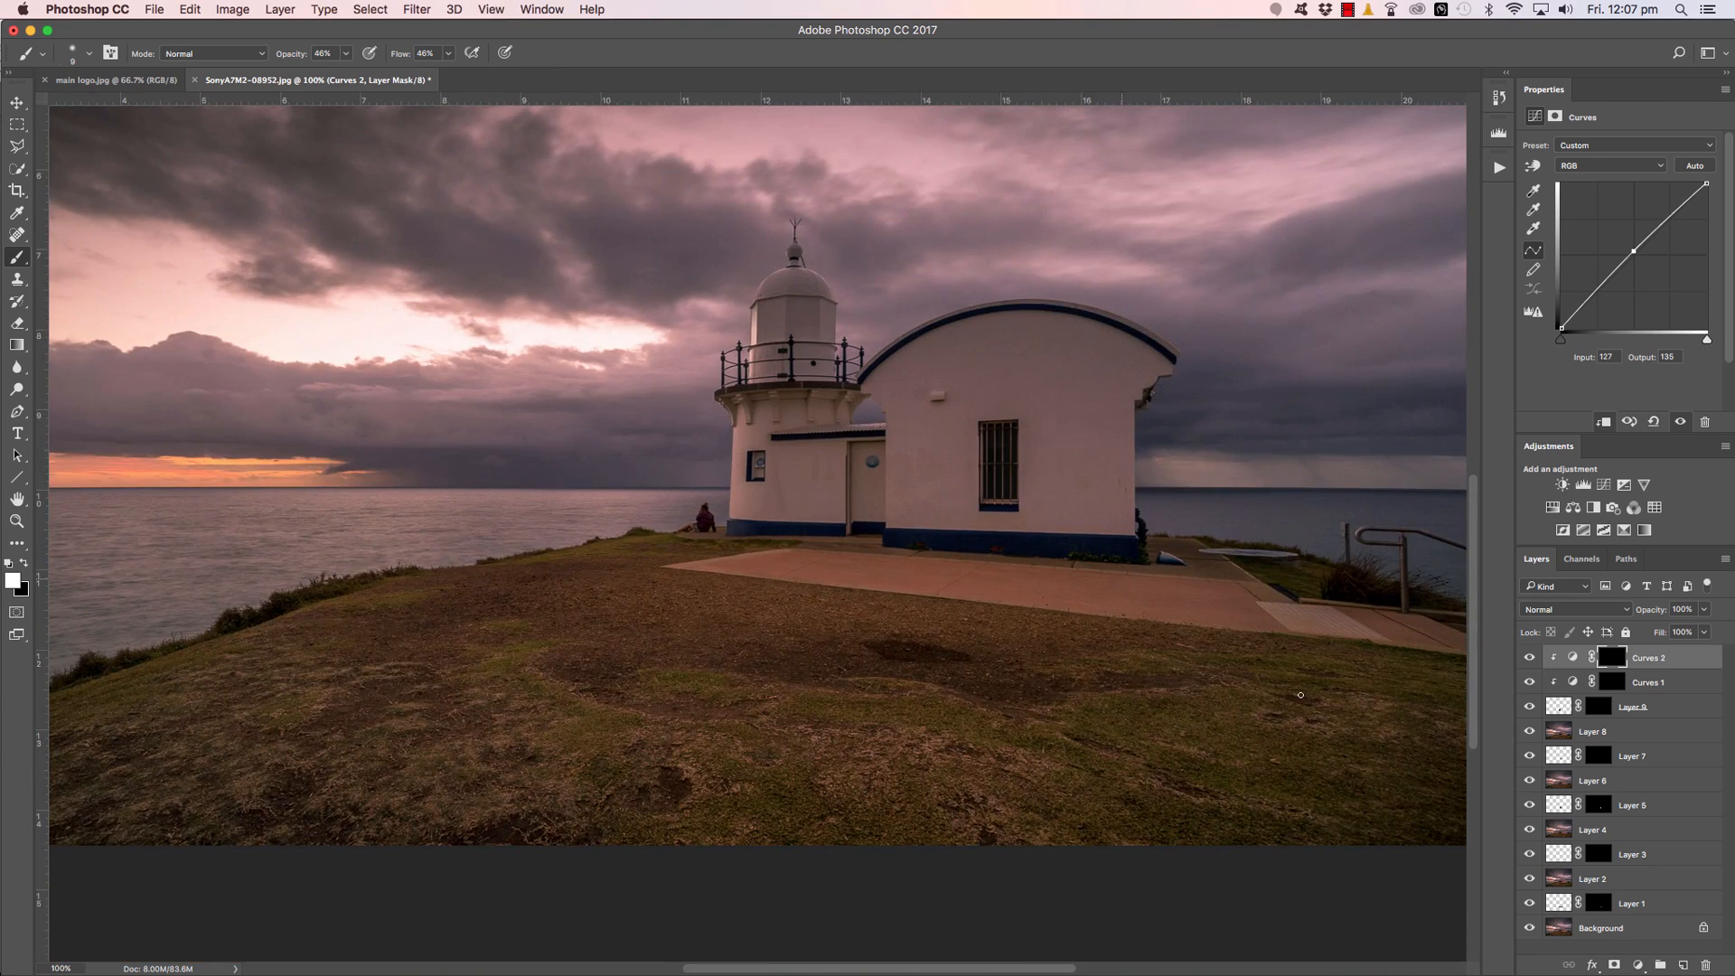
left_click(1604, 734)
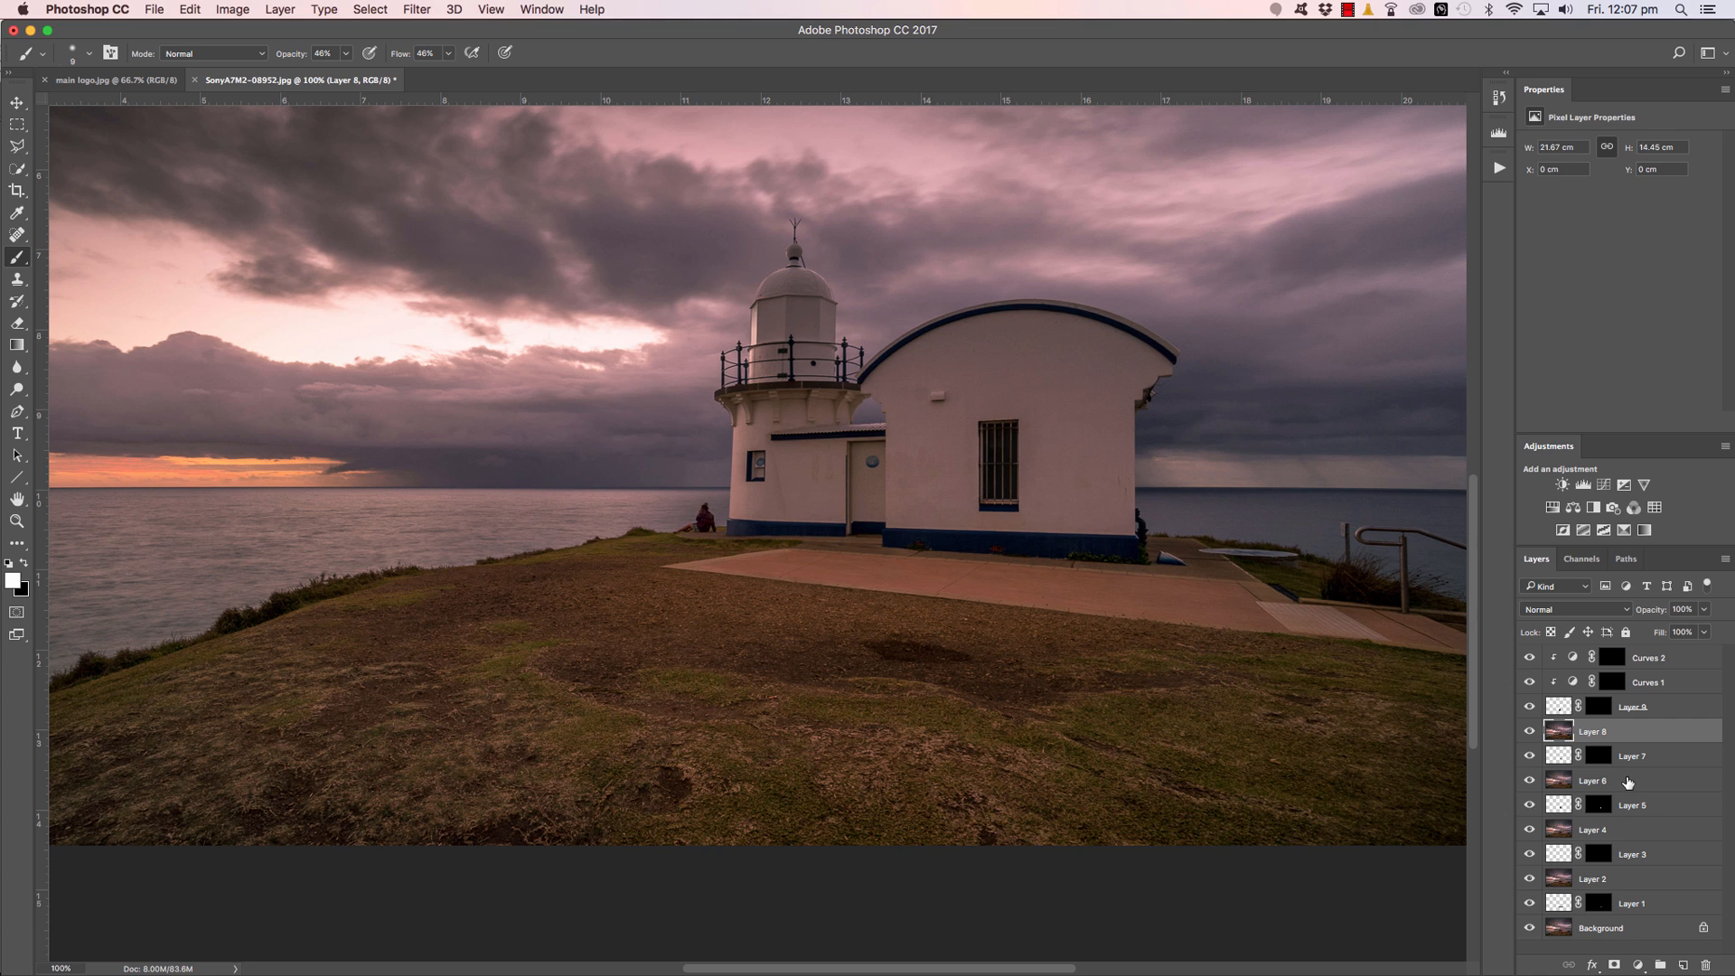
left_click(1619, 783, "super")
left_click(1630, 825, "super")
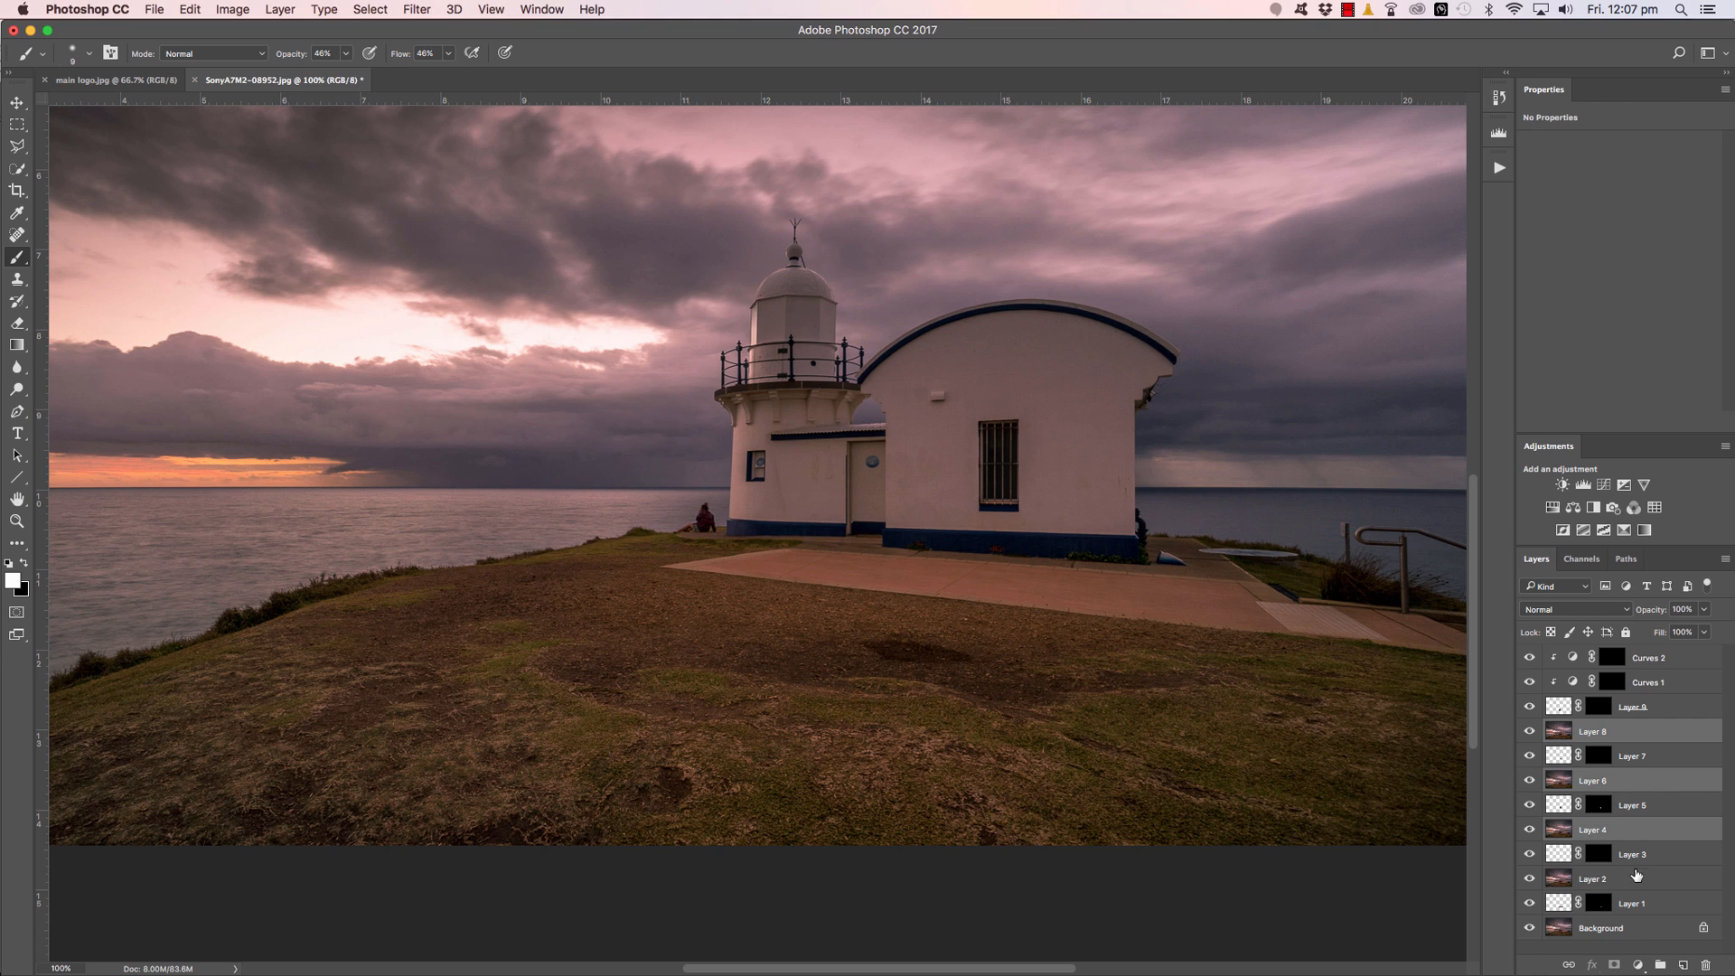
left_click(1637, 880, "super")
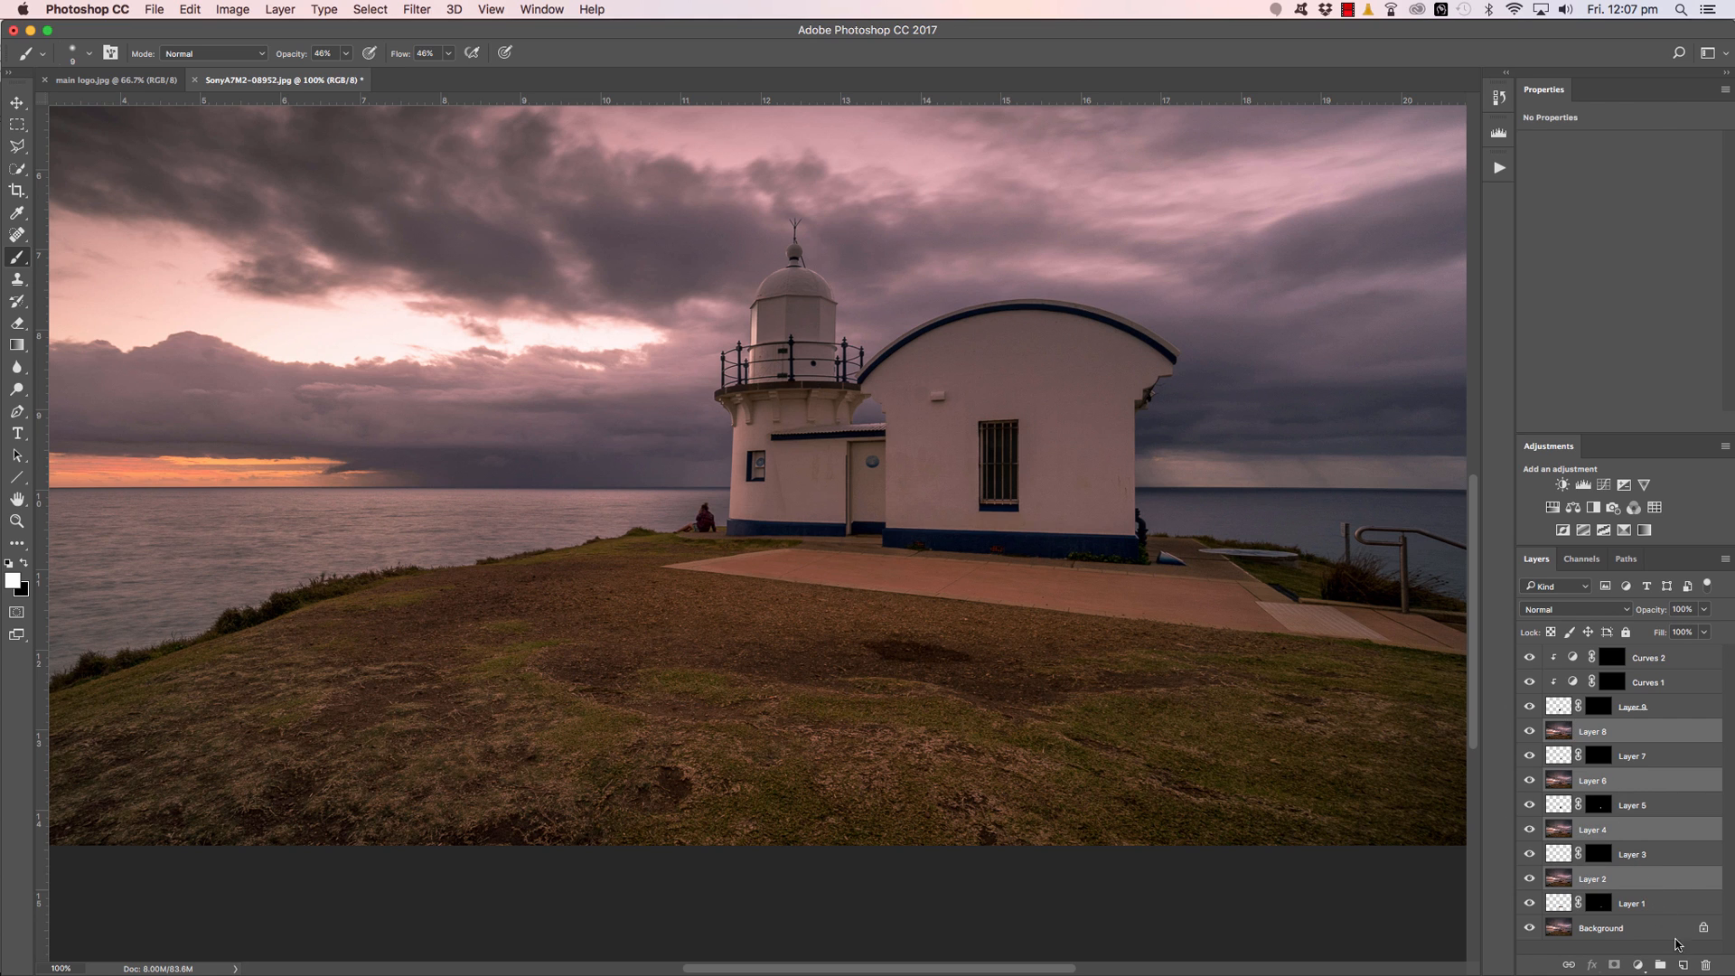
left_click(1704, 967)
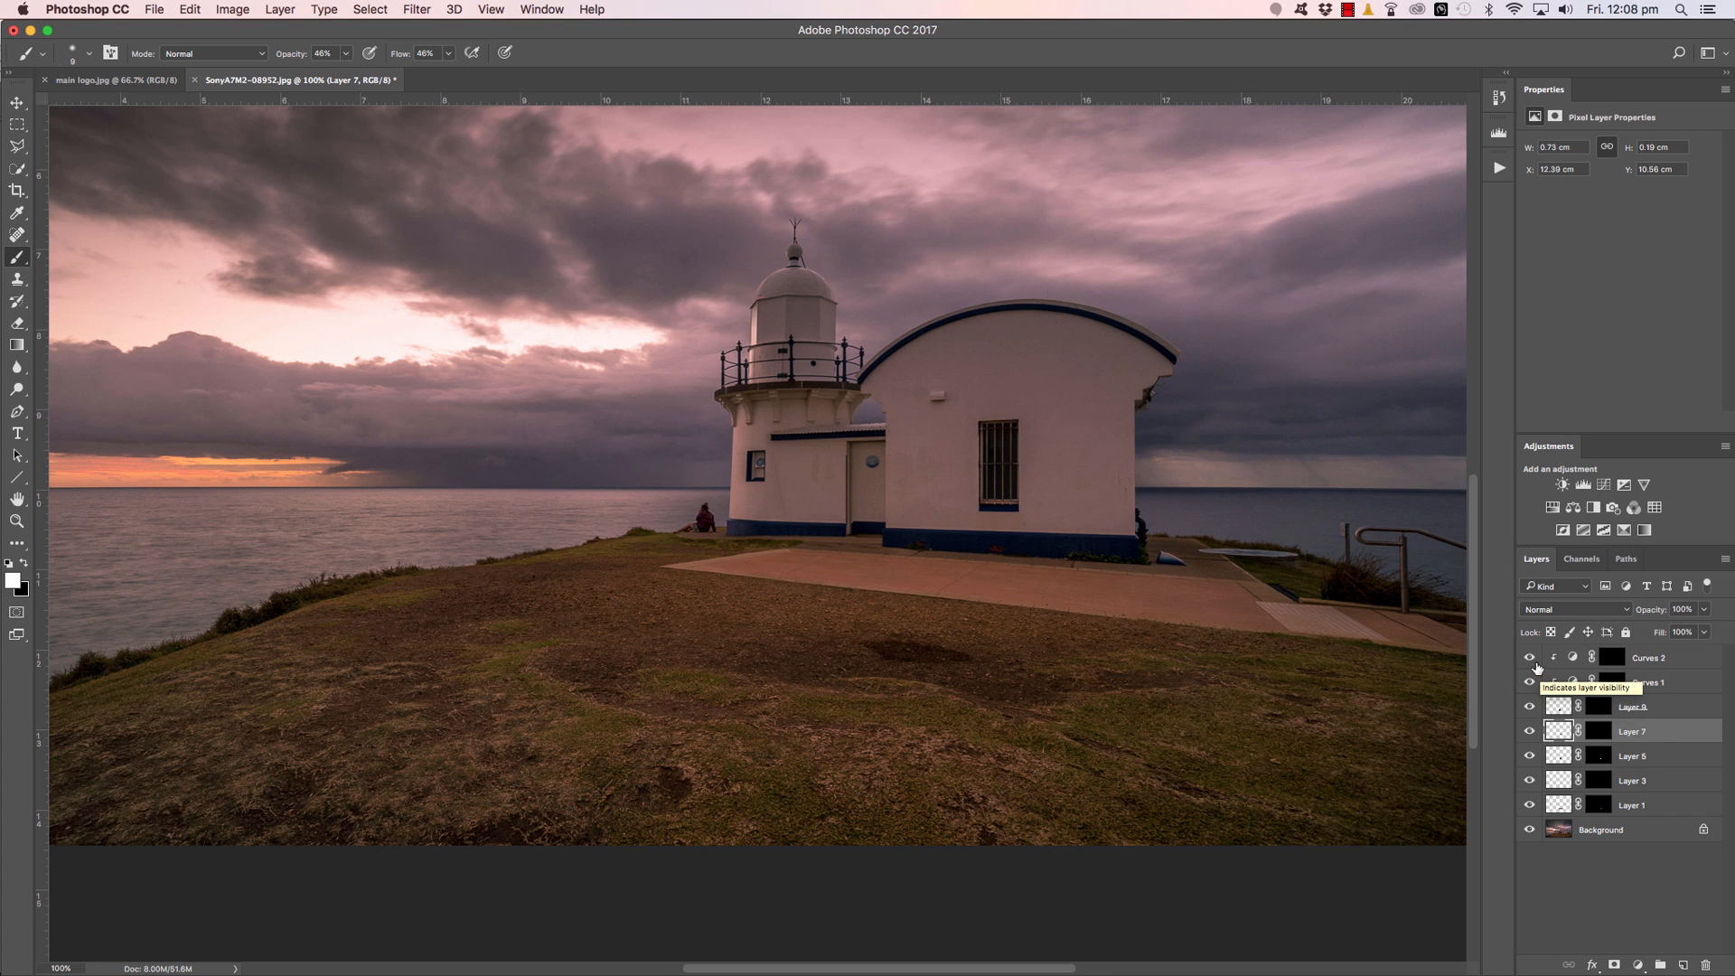
Hide and restore all retouching layers above the Background to compare before and after, and inspect the repaired area up close.
left_click_drag(1530, 659, 1530, 808)
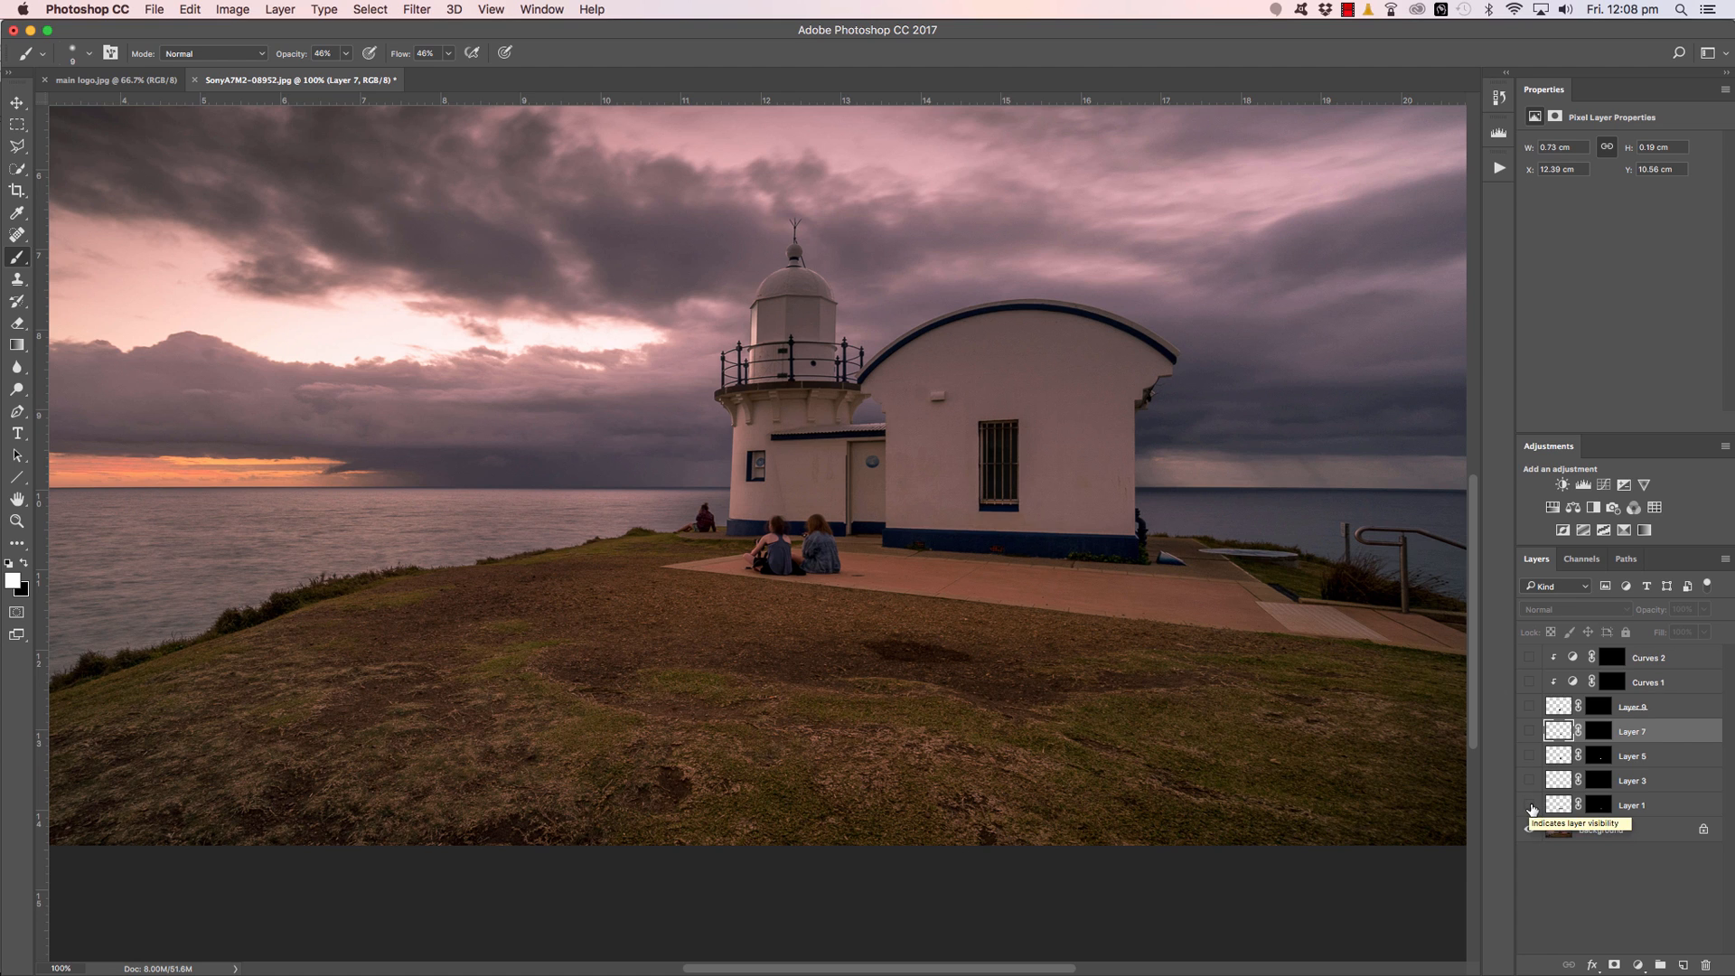
left_click_drag(1532, 807, 1531, 664)
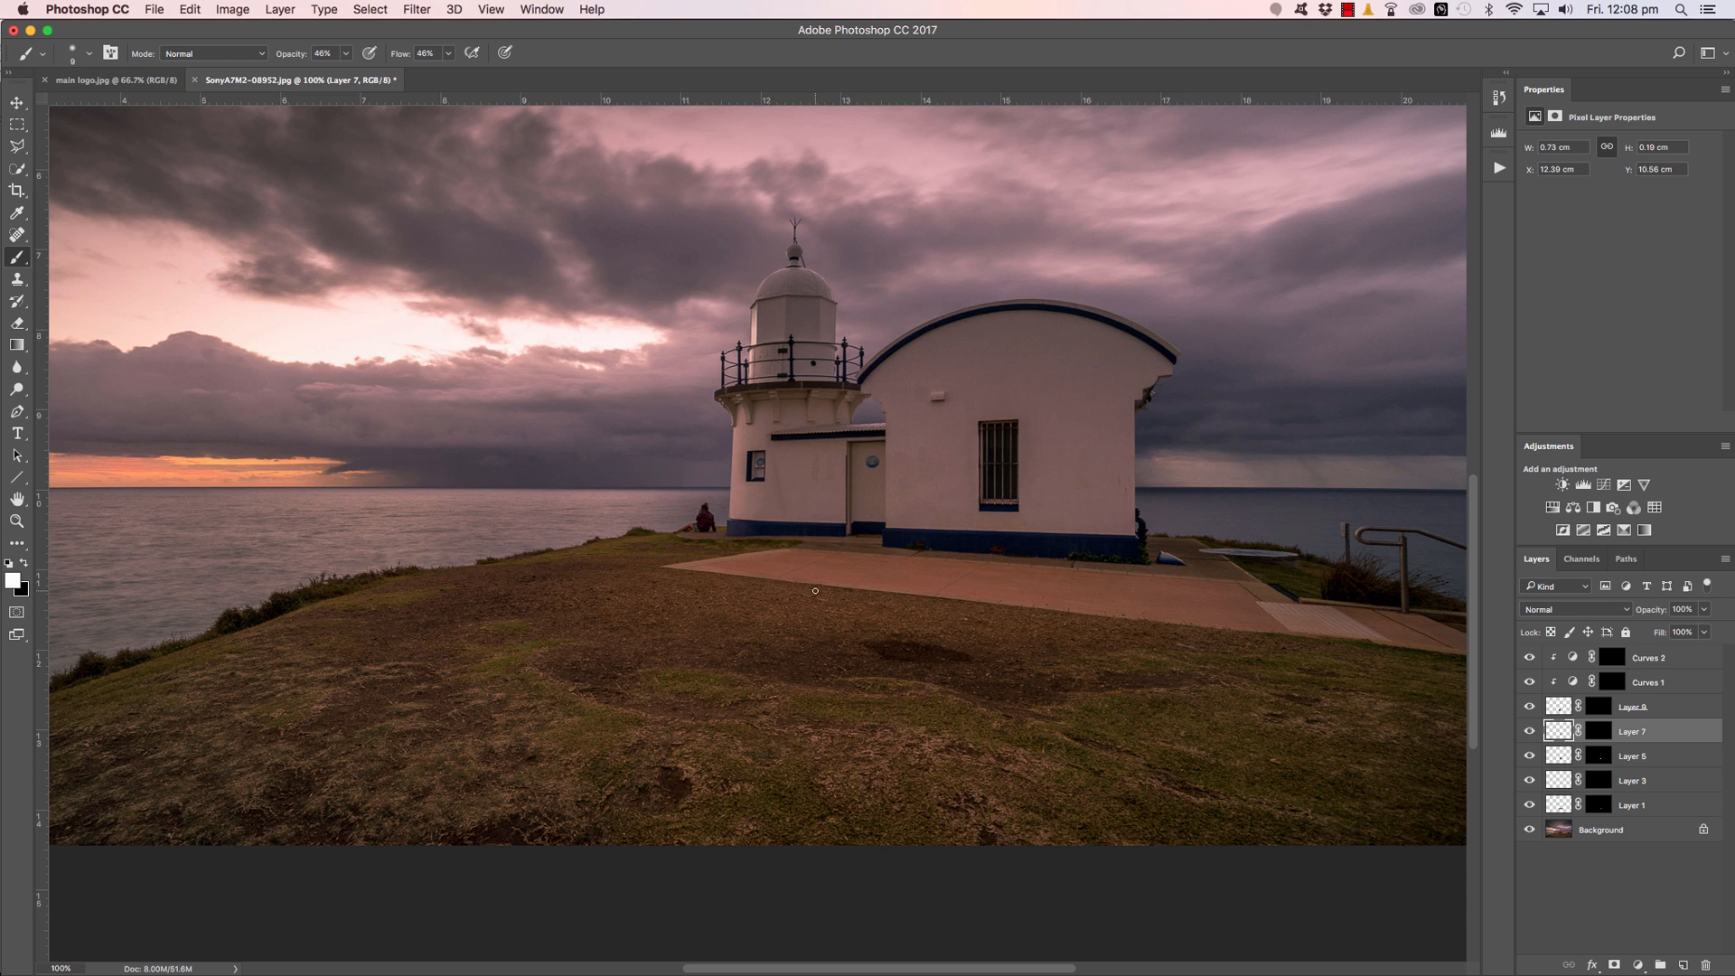
scroll(816, 589, "up", 2)
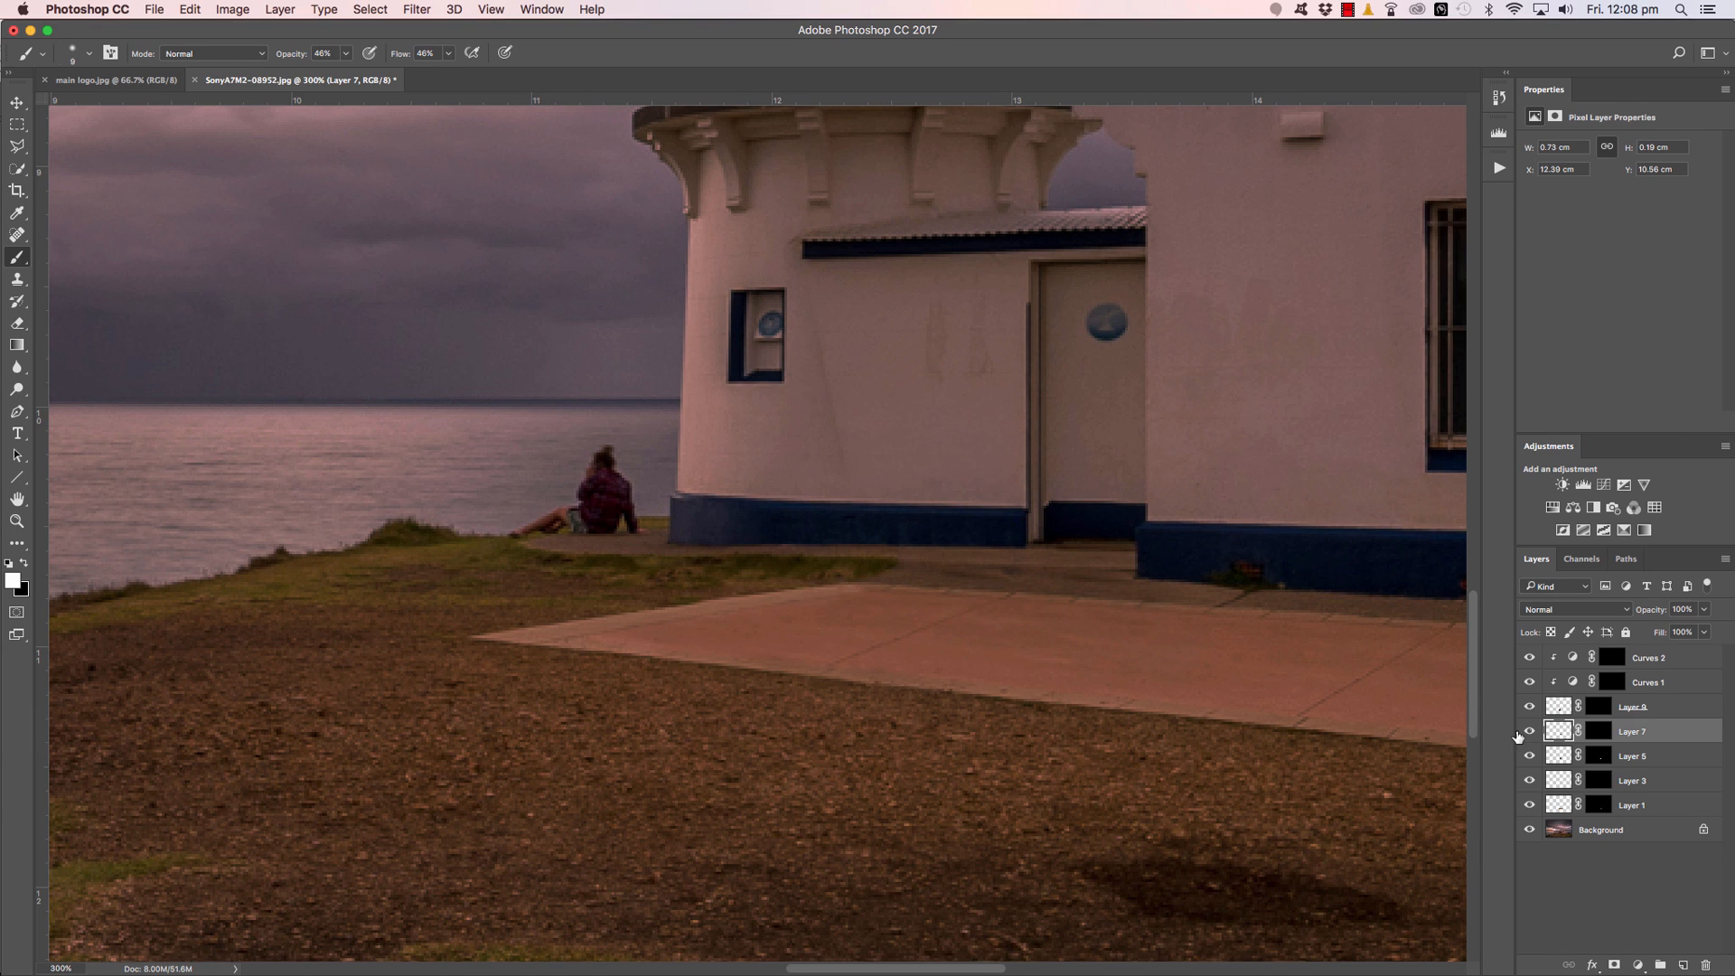
mouse_move(1529, 660)
left_mouse_down()
mouse_move(1529, 805)
mouse_move(1529, 657)
left_mouse_up()
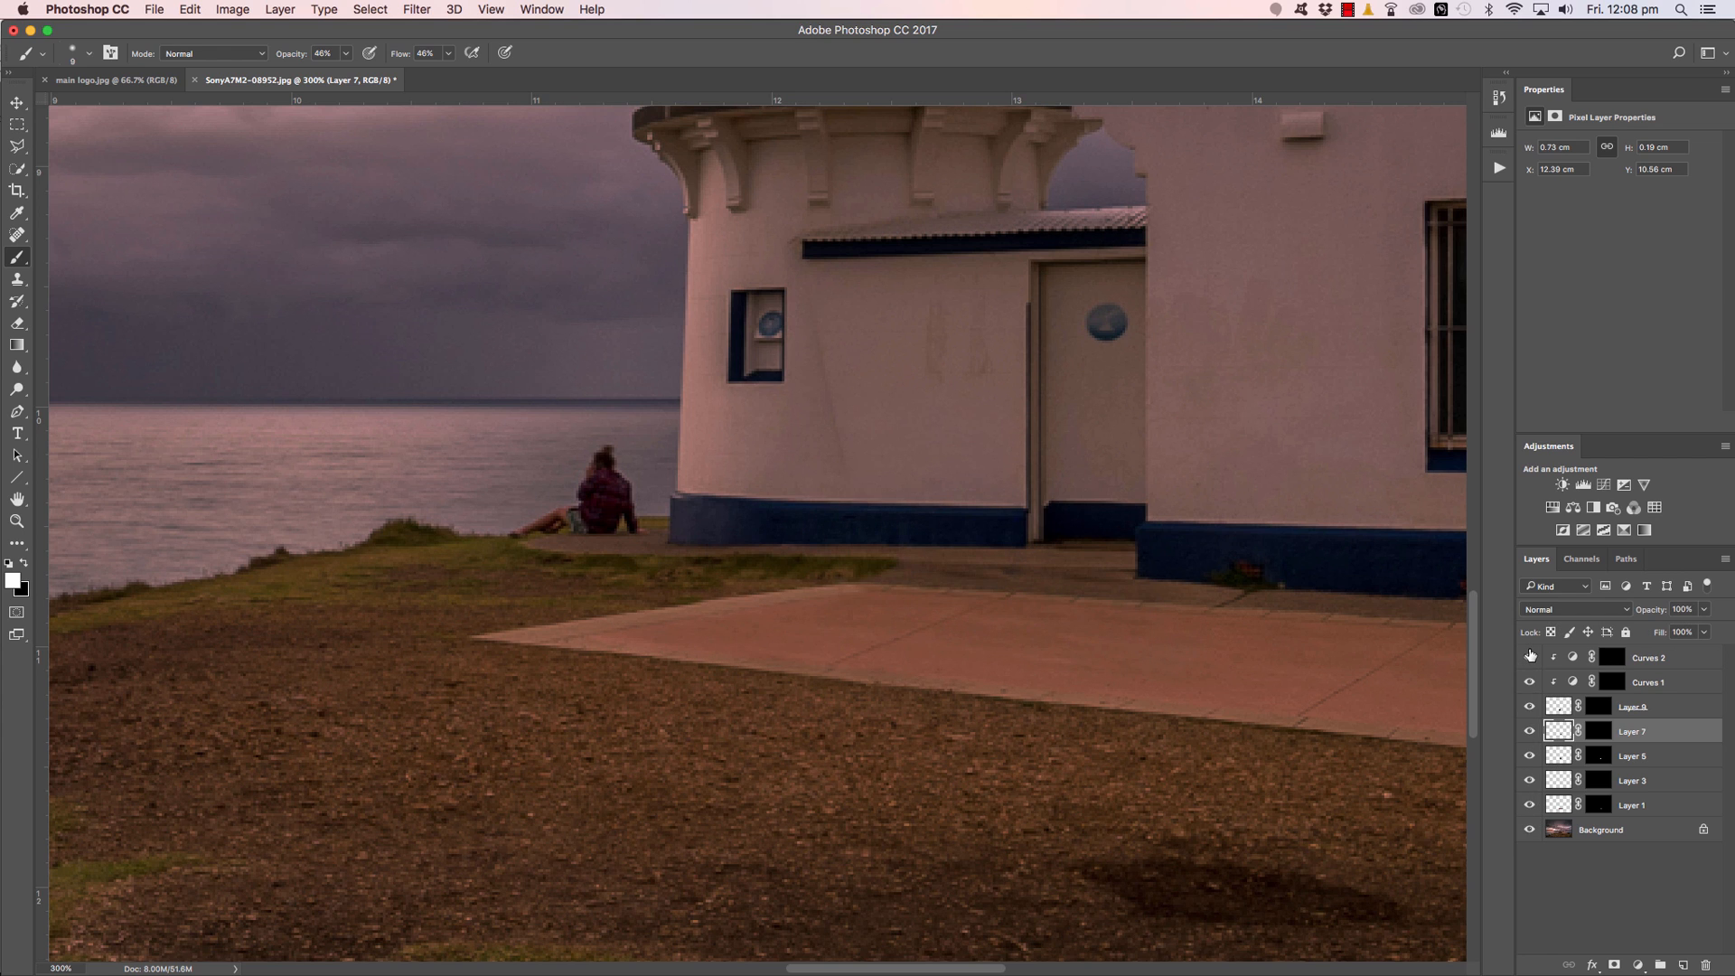